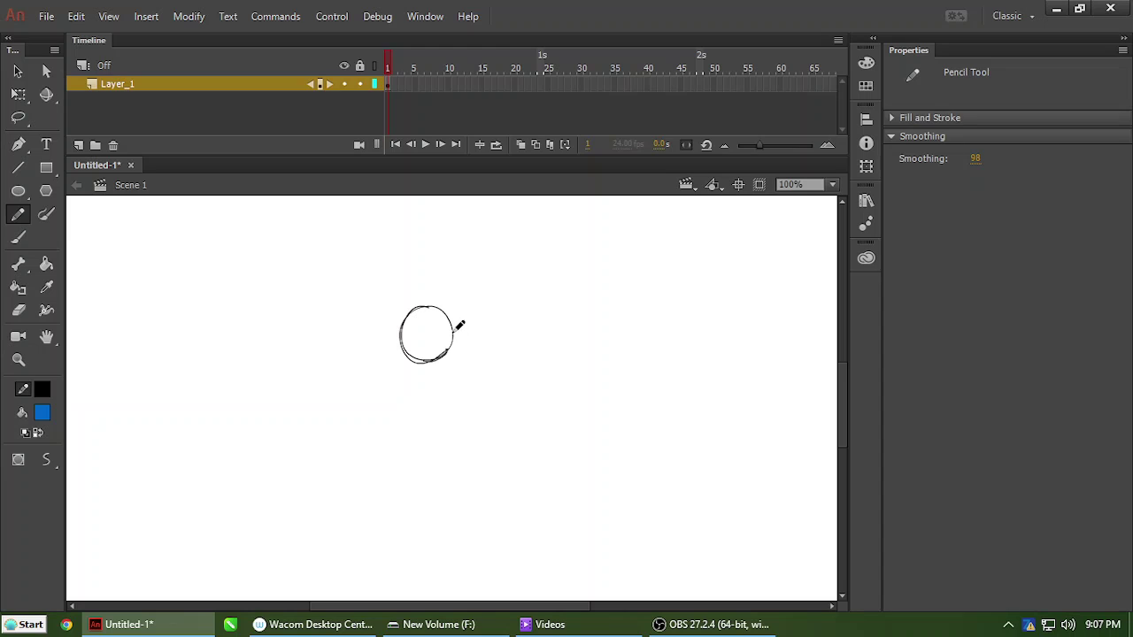
Finish the pencil outline of the circle and recolour its stroke to blue #006699.
mouse_move(426, 362)
mouse_down()
mouse_move(454, 337)
mouse_move(435, 362)
mouse_move(454, 340)
mouse_move(422, 306)
mouse_move(456, 322)
mouse_move(438, 360)
mouse_up()
drag(351, 276, 550, 384)
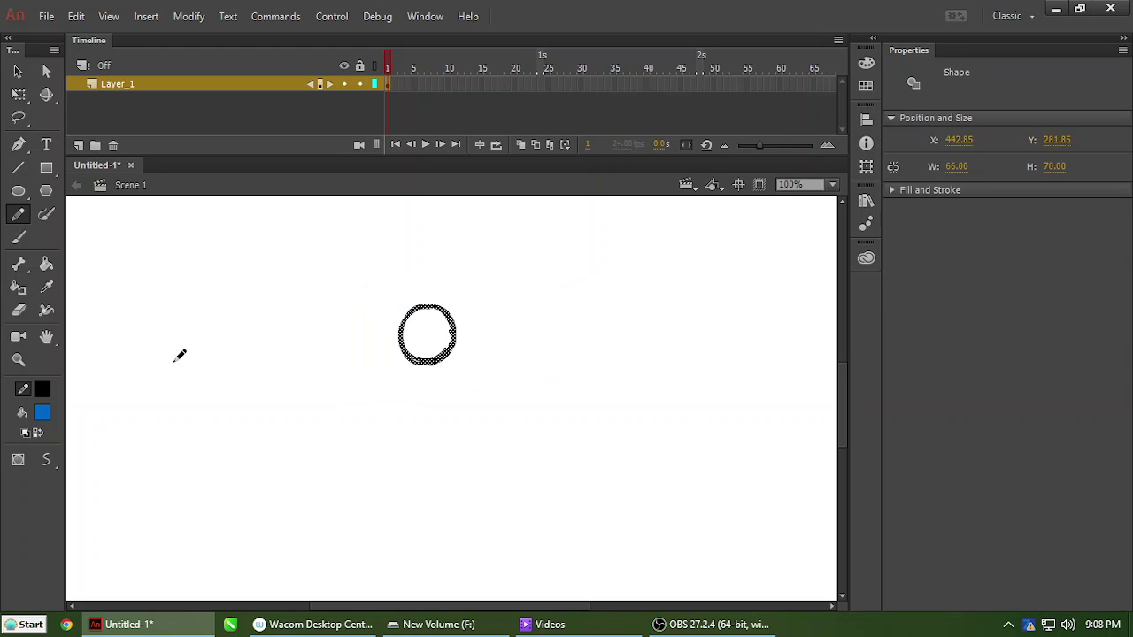
click(43, 392)
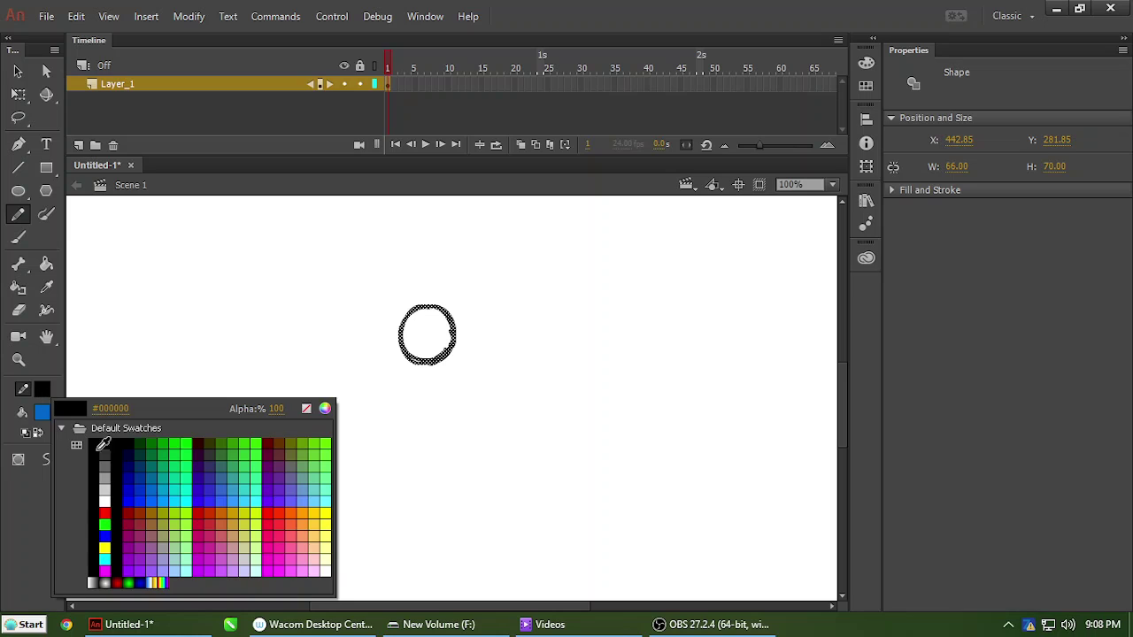
click(154, 470)
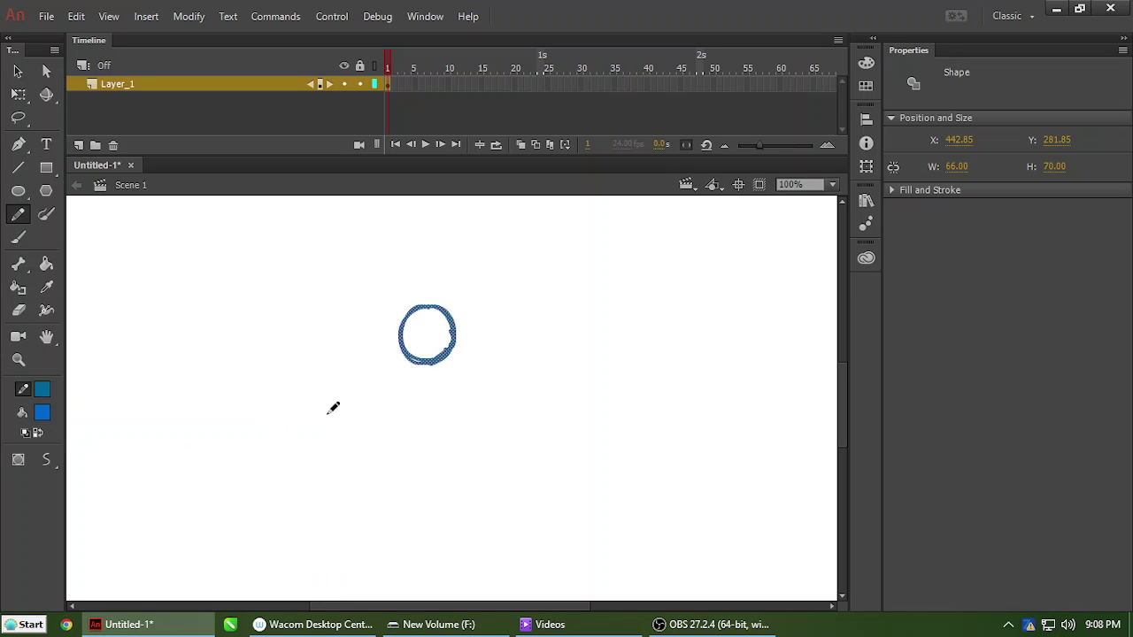
key(ctrl+shift+a)
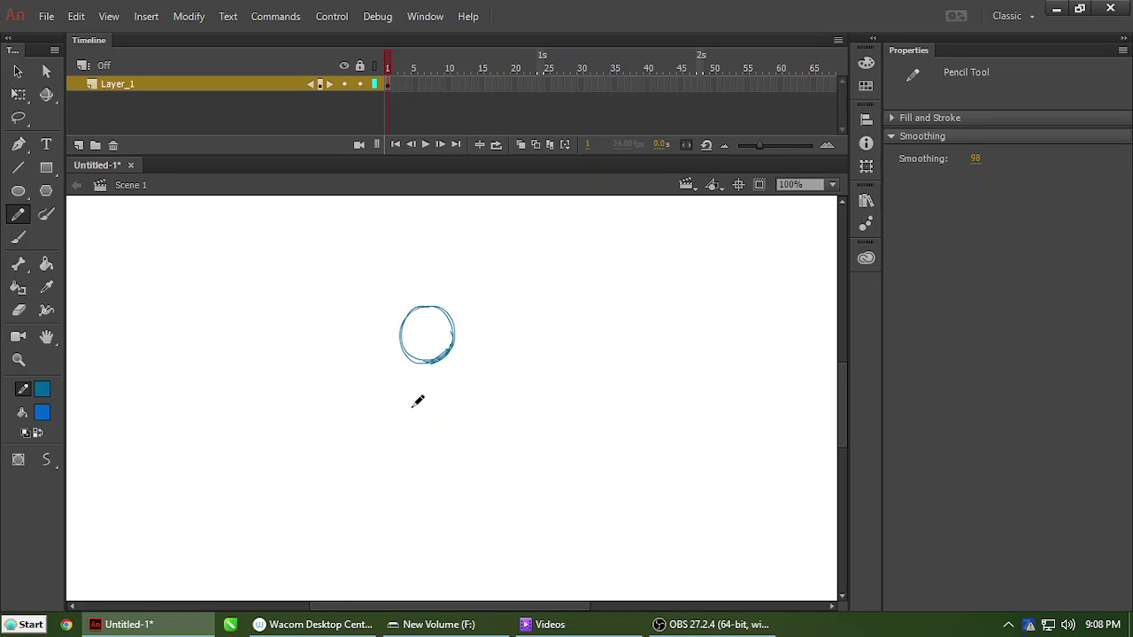
Select the whole circle and change its stroke colour to dark green.
drag(370, 282, 565, 437)
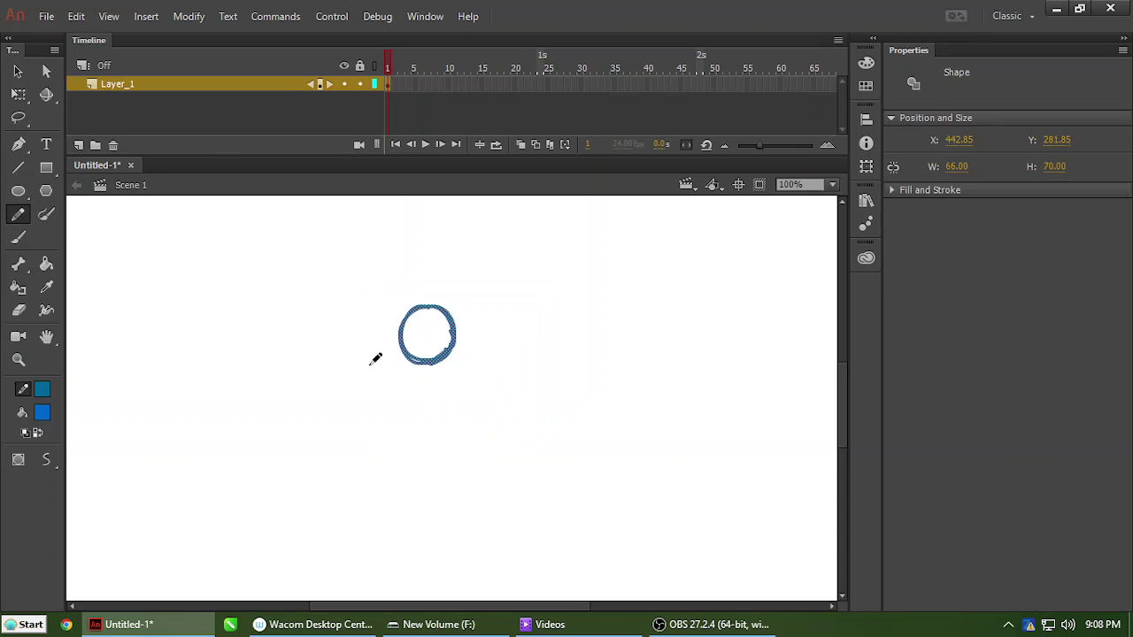
click(42, 392)
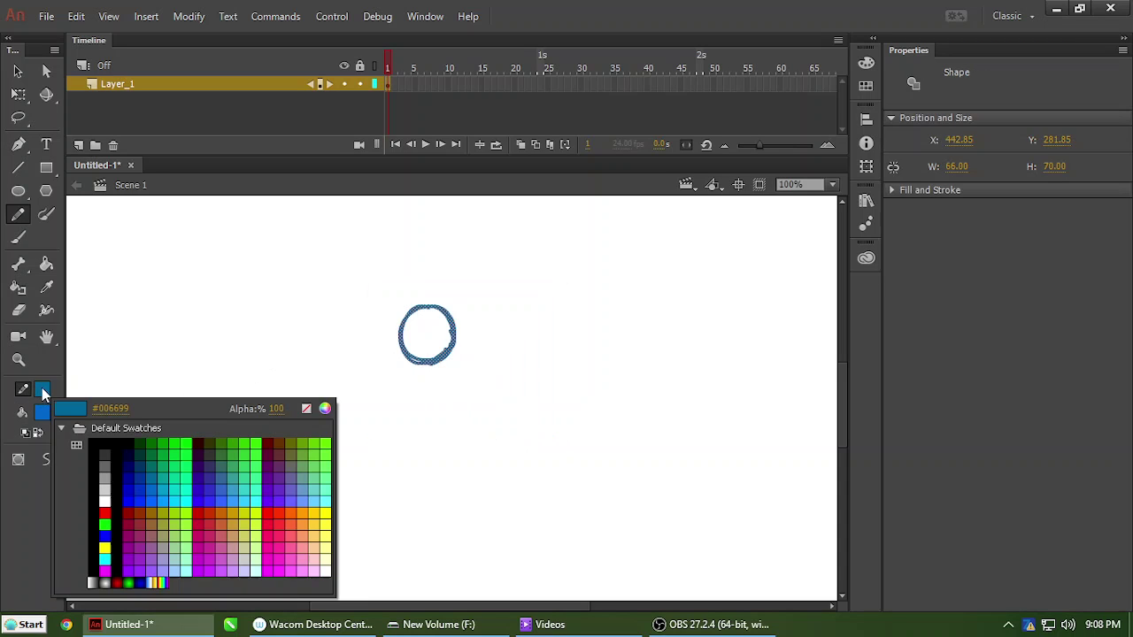
click(153, 440)
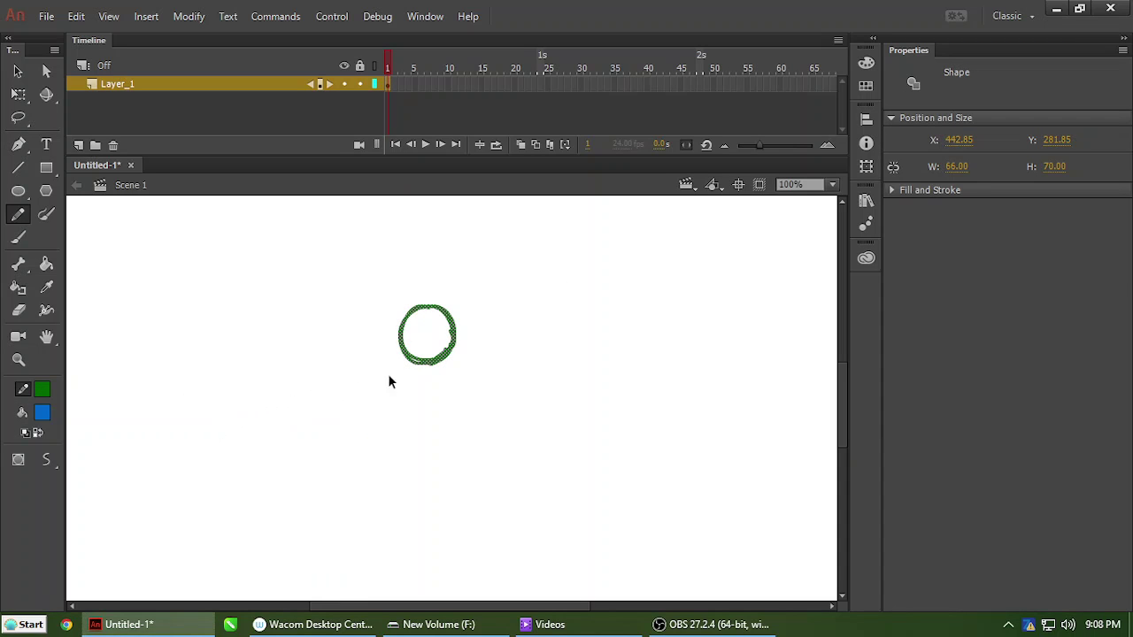
ctrl+click(363, 388)
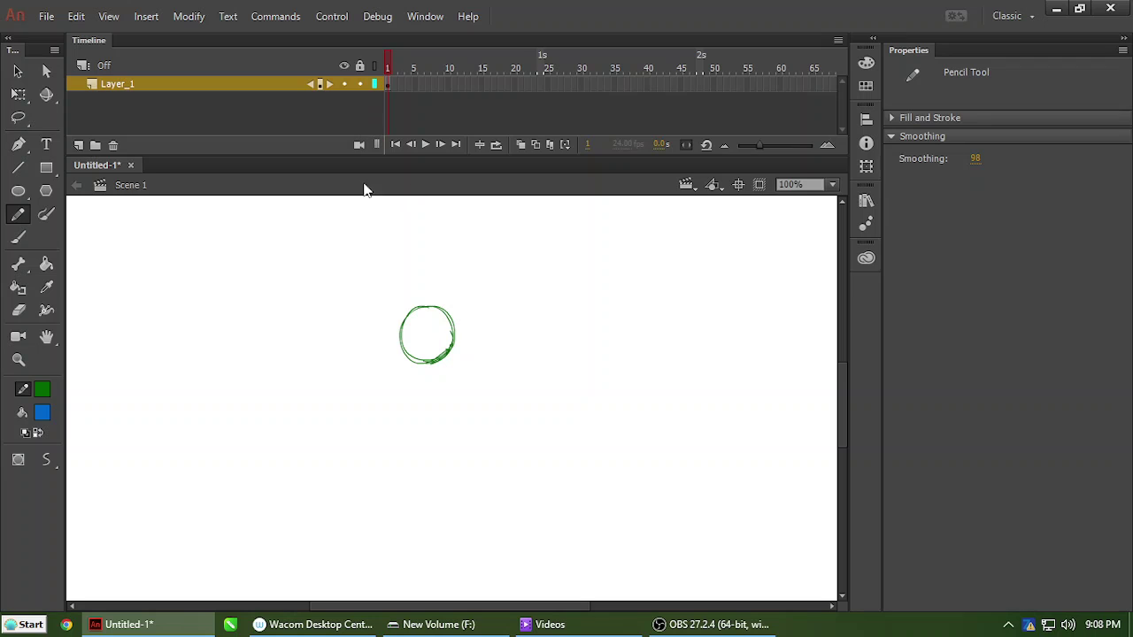
Convert the circle to a Graphic symbol named Bubble.
mouse_move(356, 283)
mouse_down()
mouse_move(430, 371)
mouse_move(605, 457)
mouse_up()
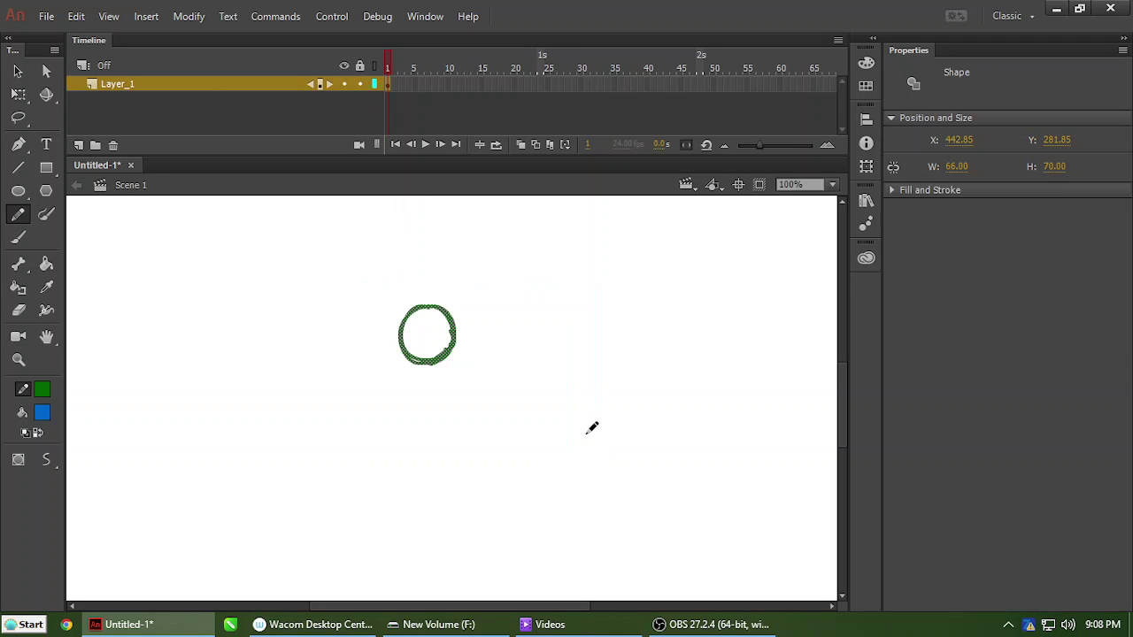
key(F8)
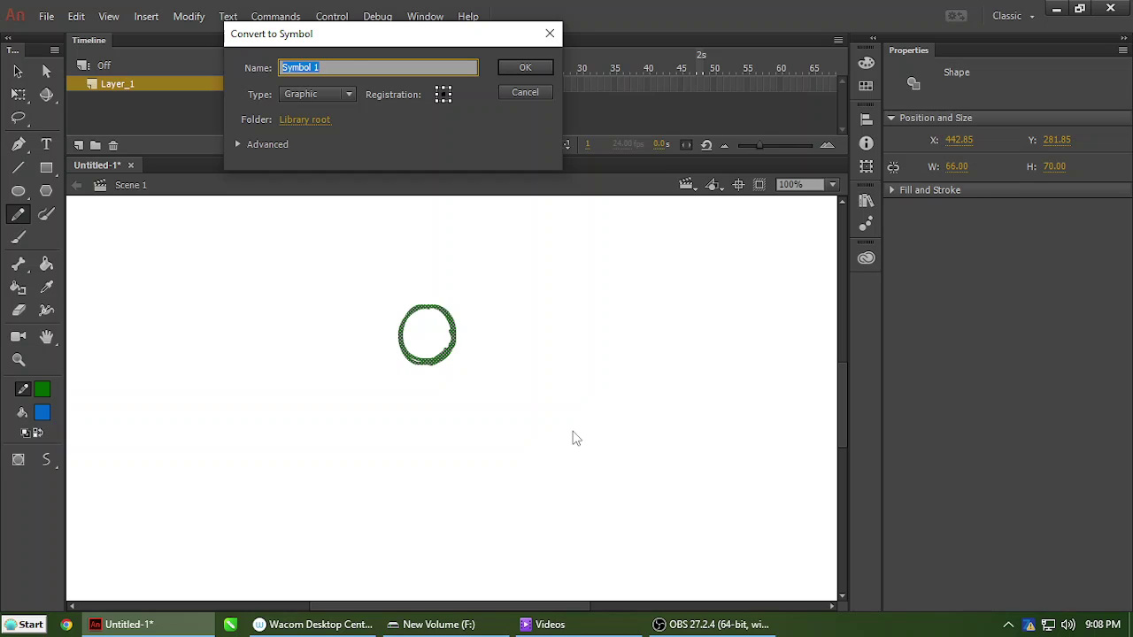
text(Bubble)
key(Return)
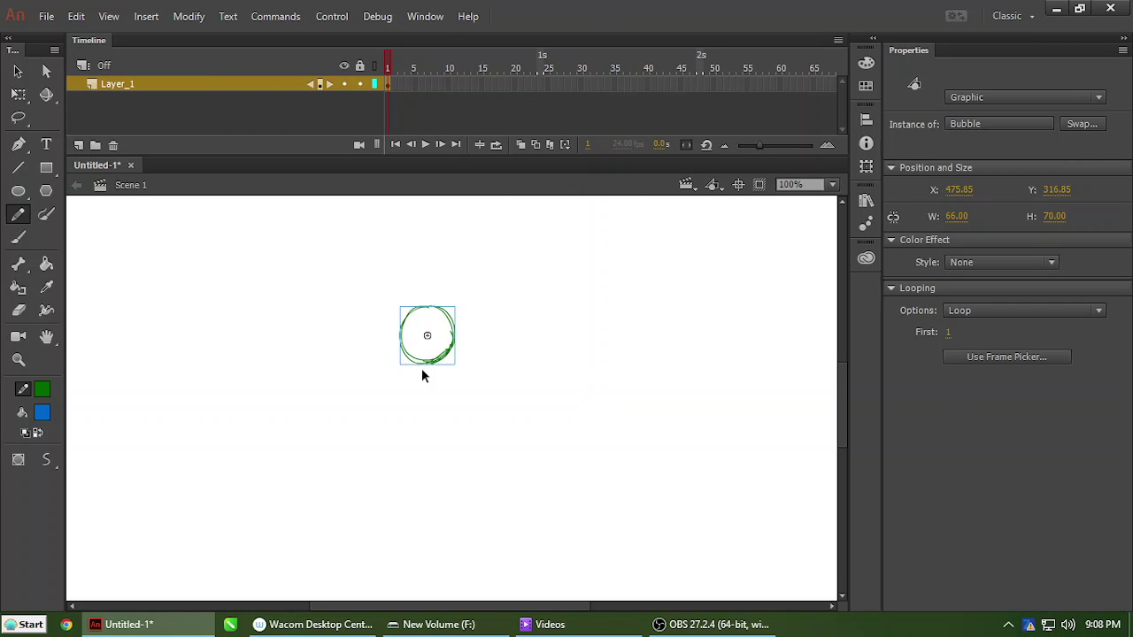
Extend Layer_1 in the main scene to frame 30 and play the timeline.
key(q)
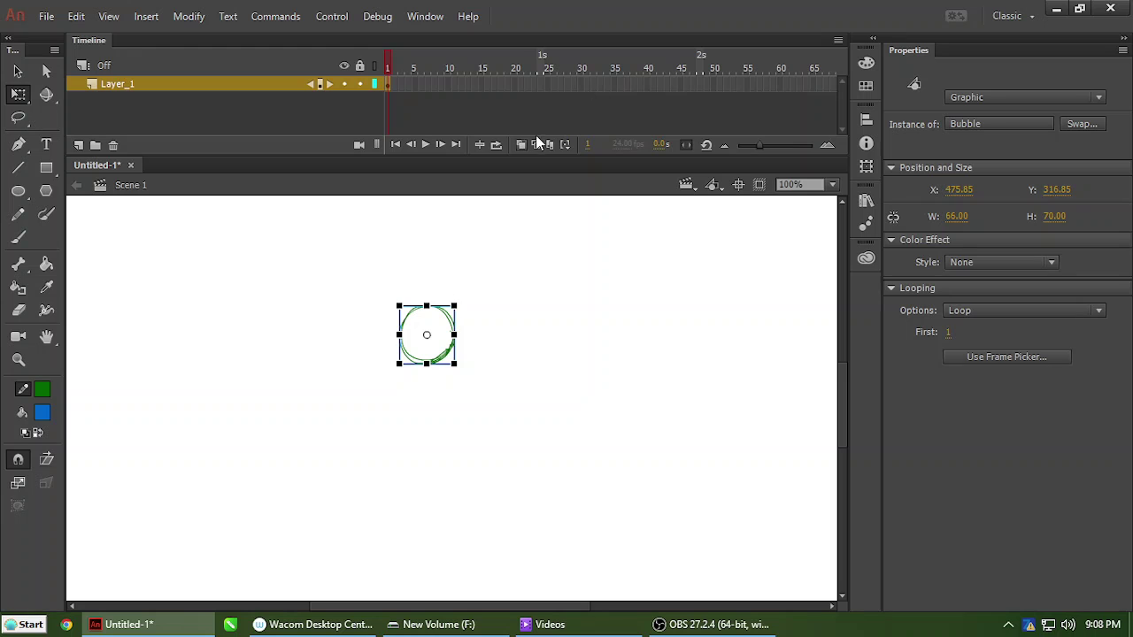
click(586, 86)
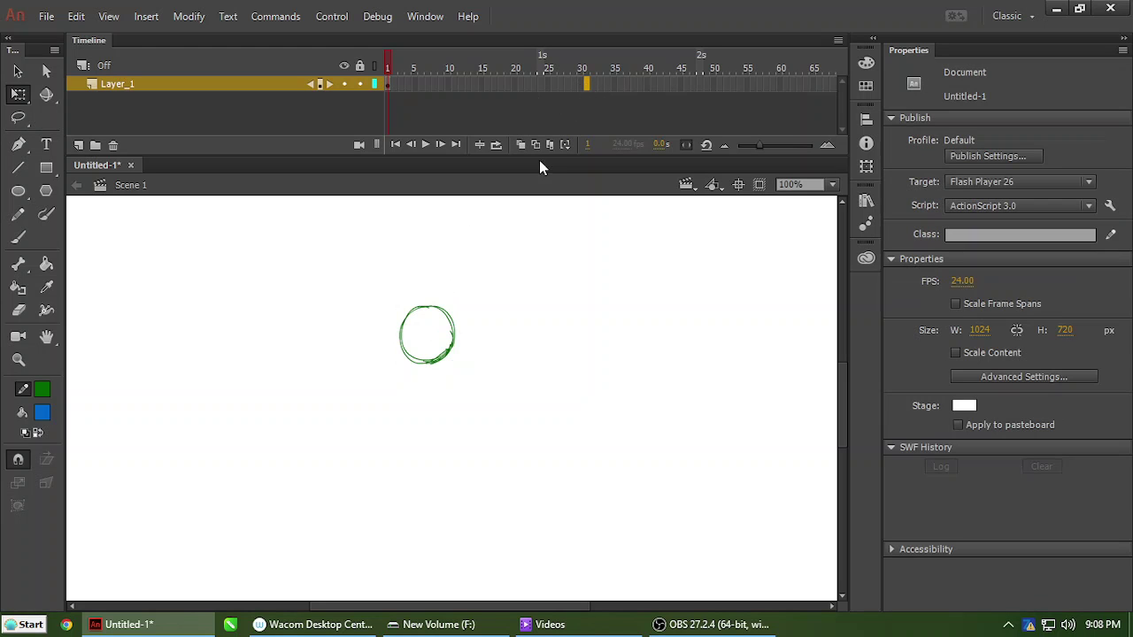
drag(486, 263, 393, 403)
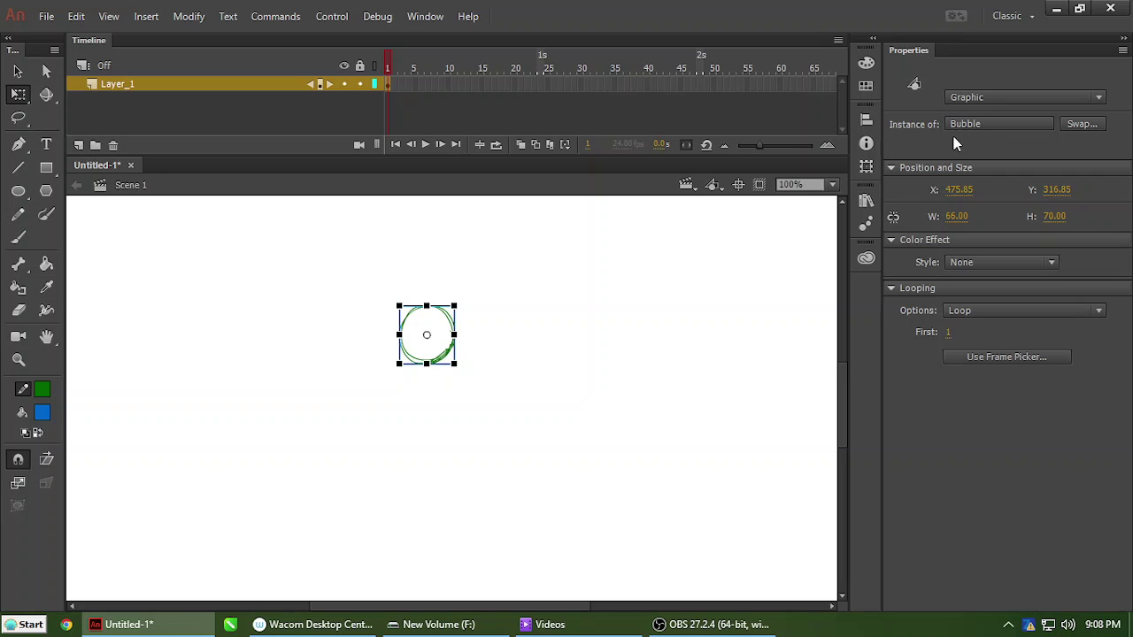
click(576, 93)
key(F5)
key(Return)
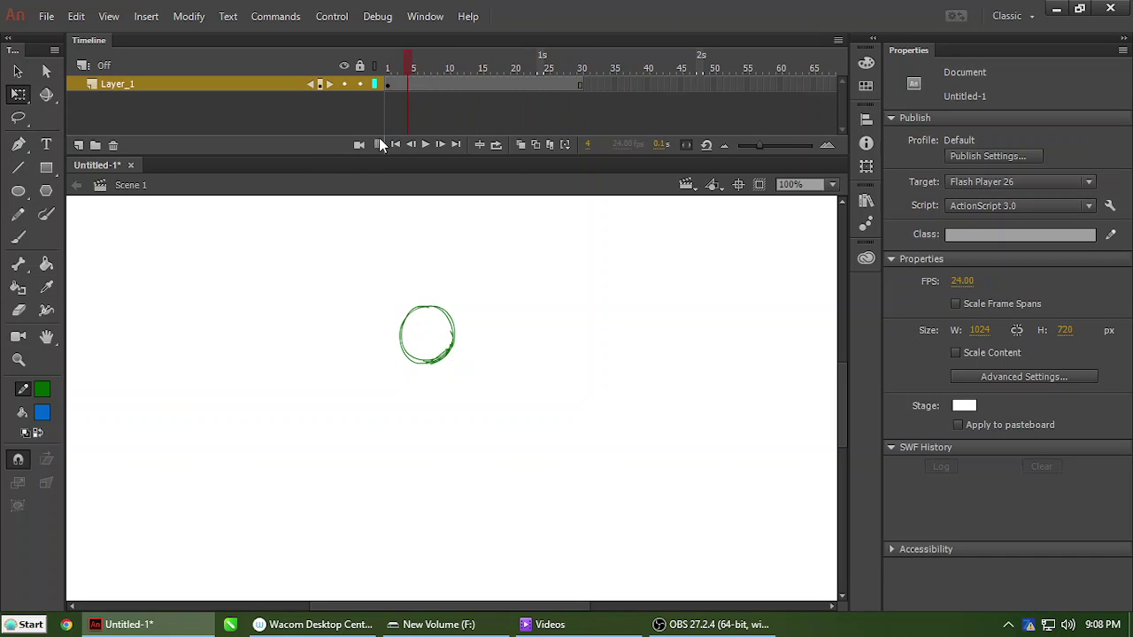
Return to the first frame and open the Bubble symbol on the stage for editing.
click(378, 144)
key(ctrl+minus)
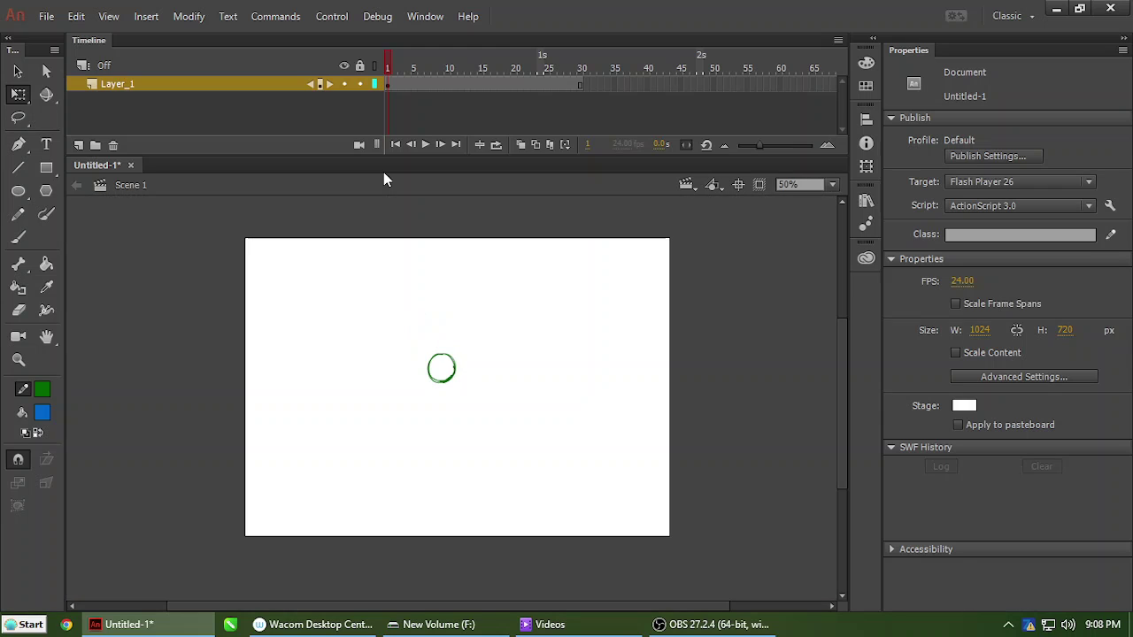
click(450, 378)
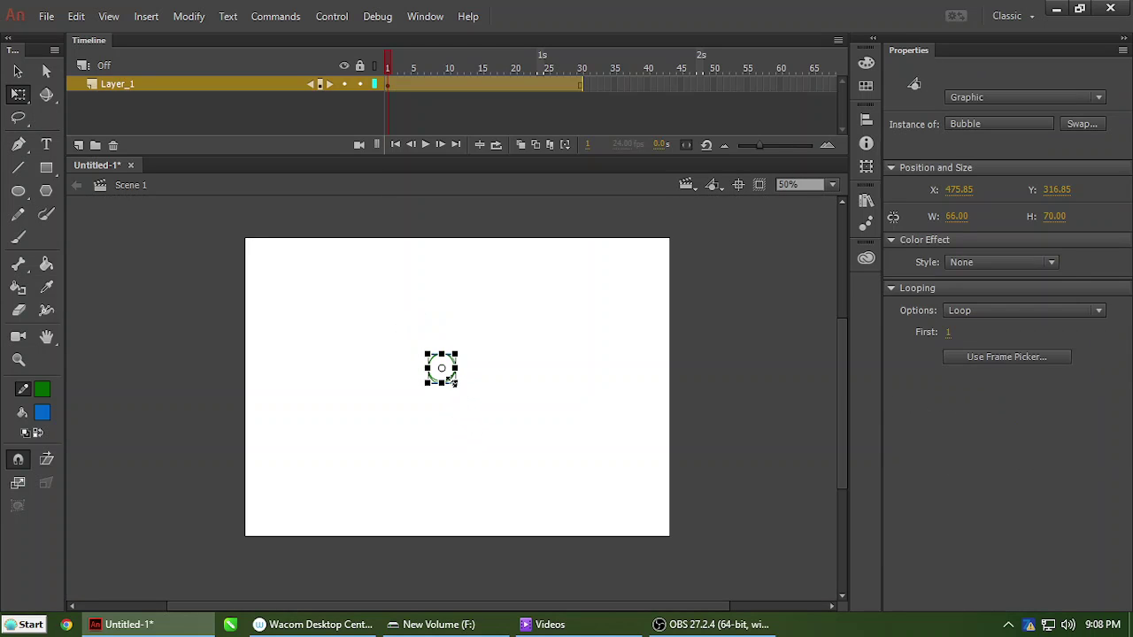
double_click(451, 379)
key(z)
click(475, 380)
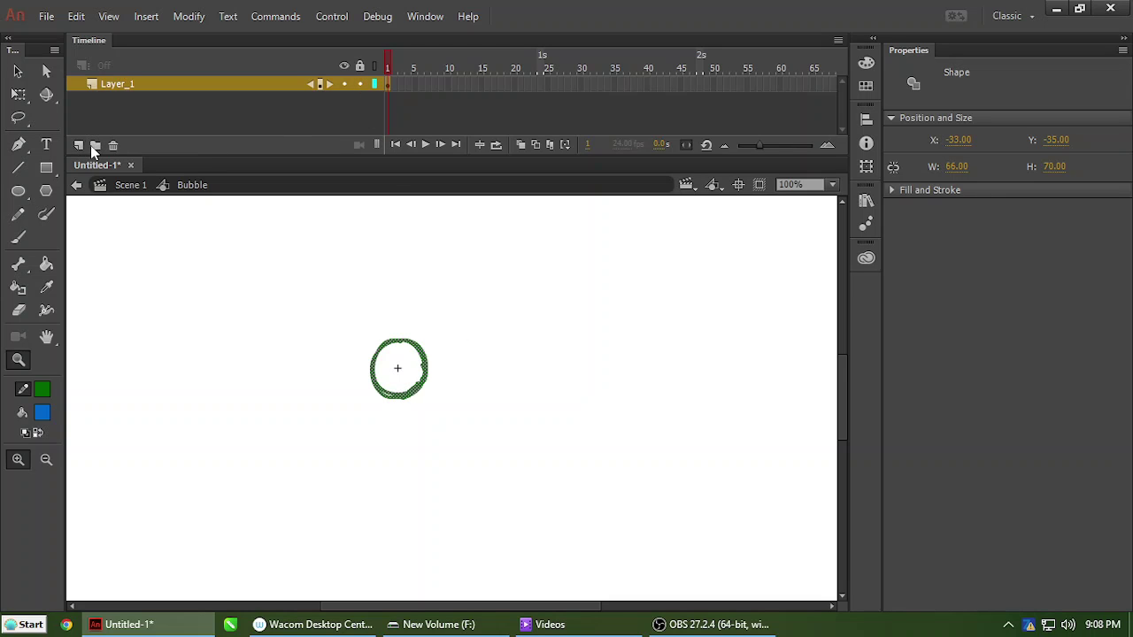
Insert a keyframe at frame 3 of Layer_1 inside the Bubble symbol.
click(359, 83)
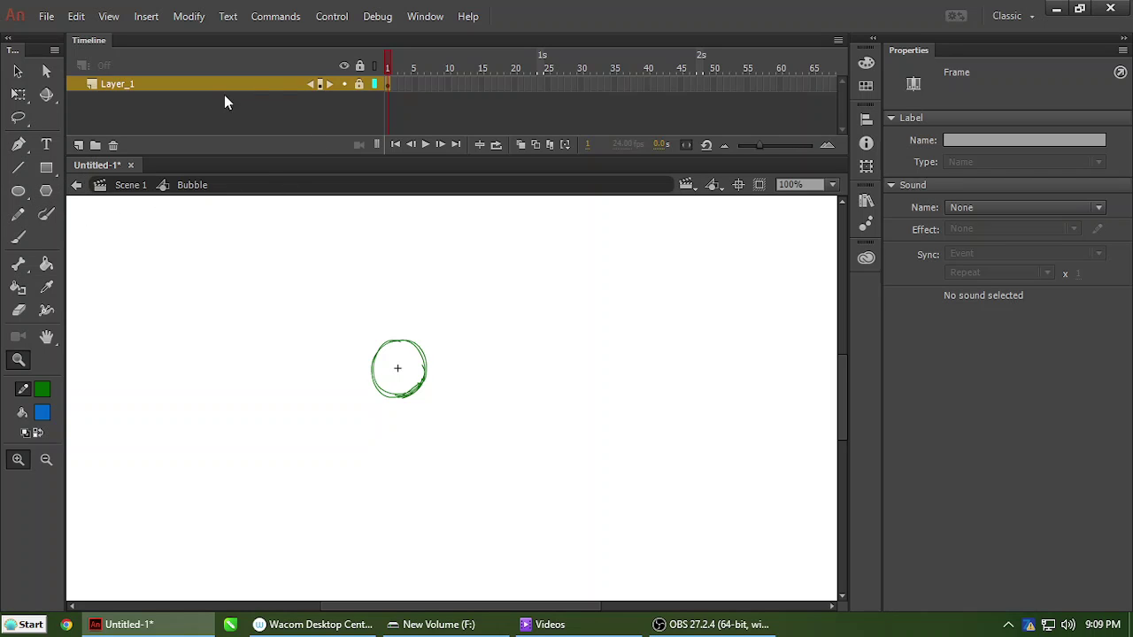
click(359, 83)
key(b)
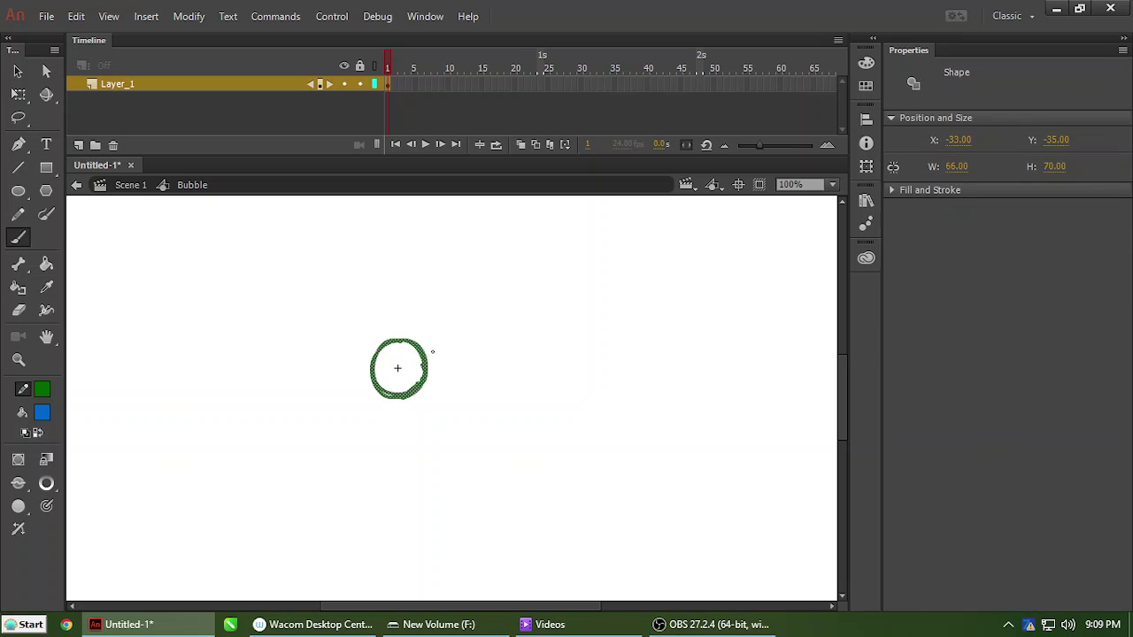
key(z)
click(428, 351)
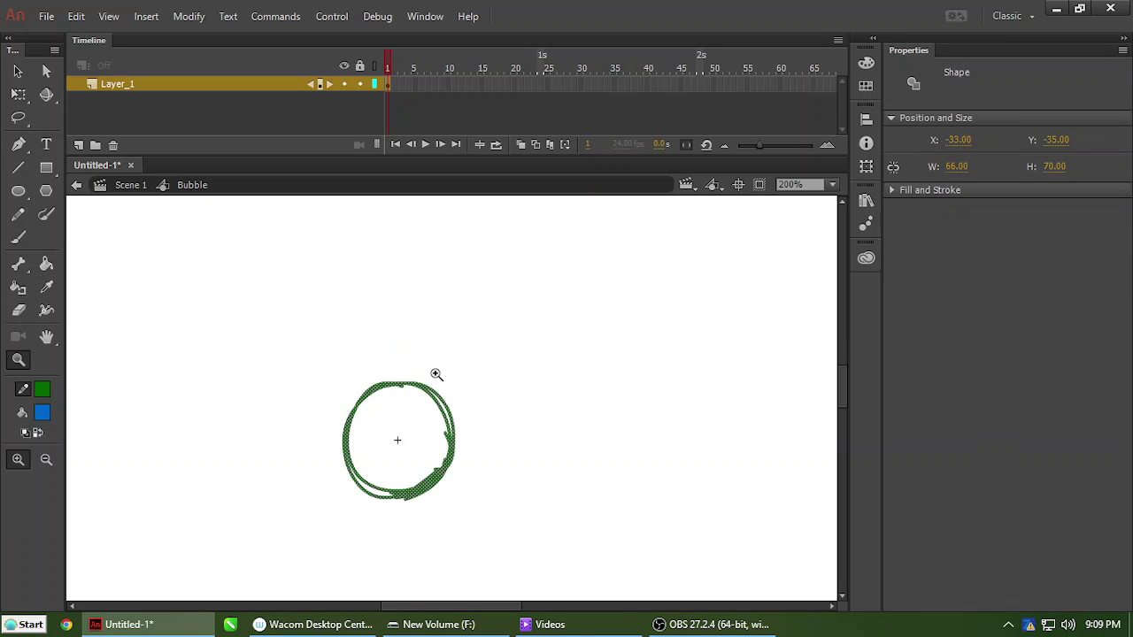
click(435, 374)
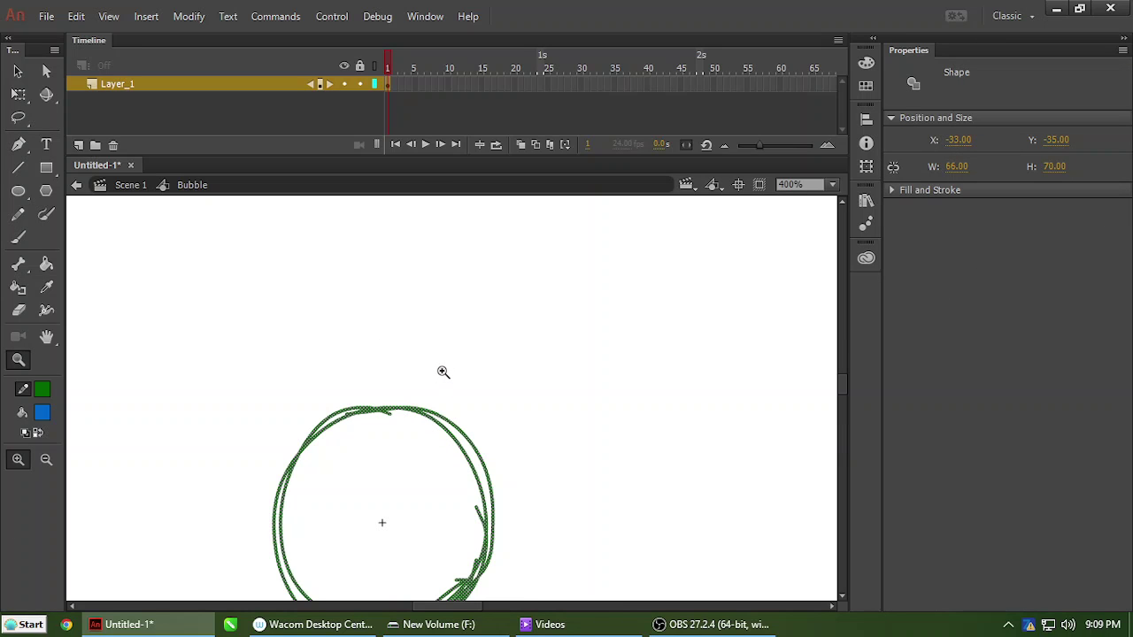
click(392, 104)
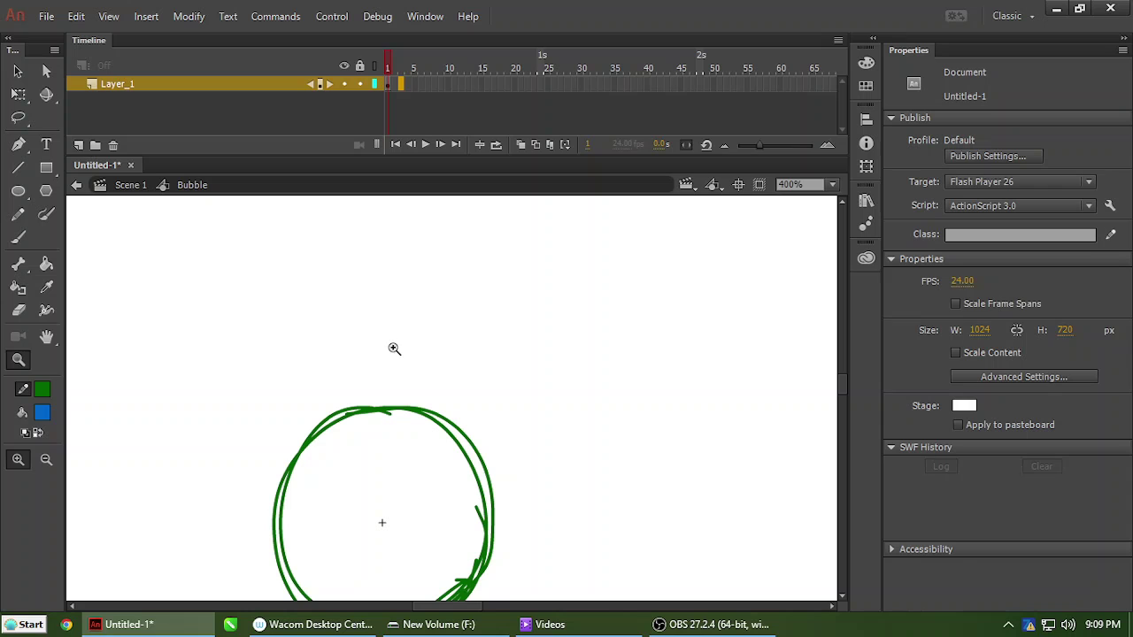
key(F6)
drag(409, 351, 468, 291)
key(b)
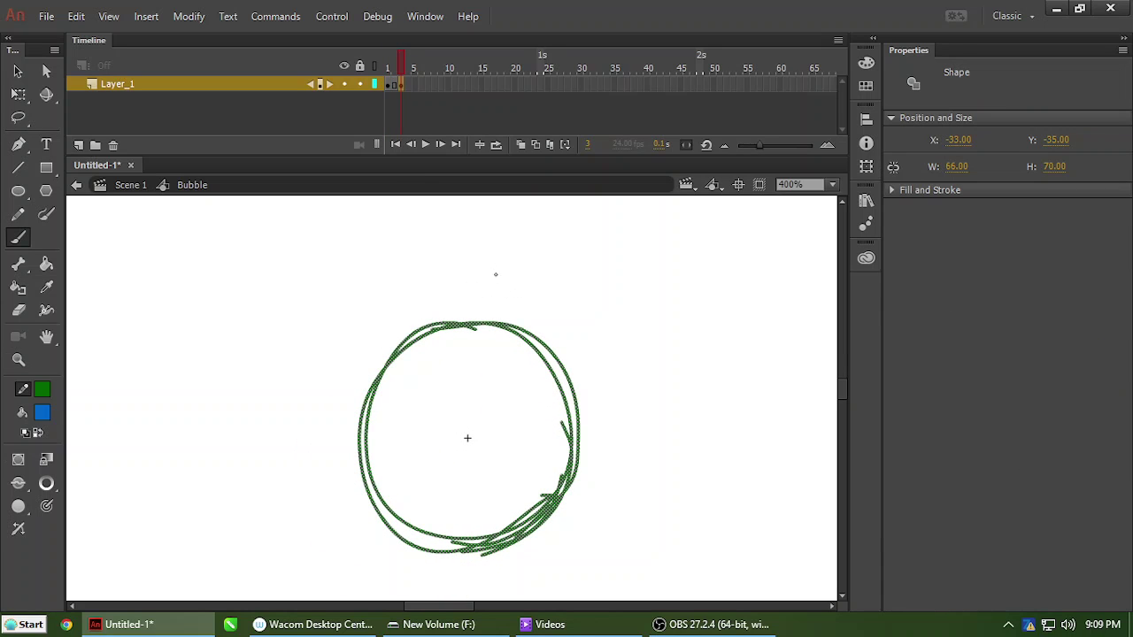
mouse_move(485, 268)
mouse_down()
mouse_move(514, 262)
mouse_move(487, 274)
mouse_up()
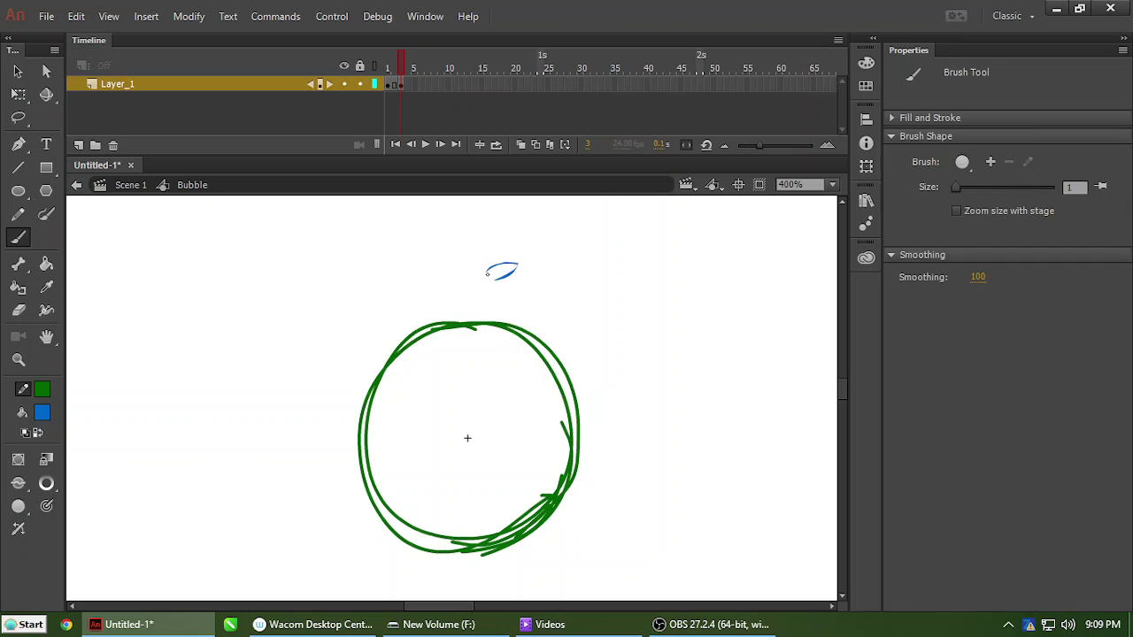
key(ctrl+z)
key(y)
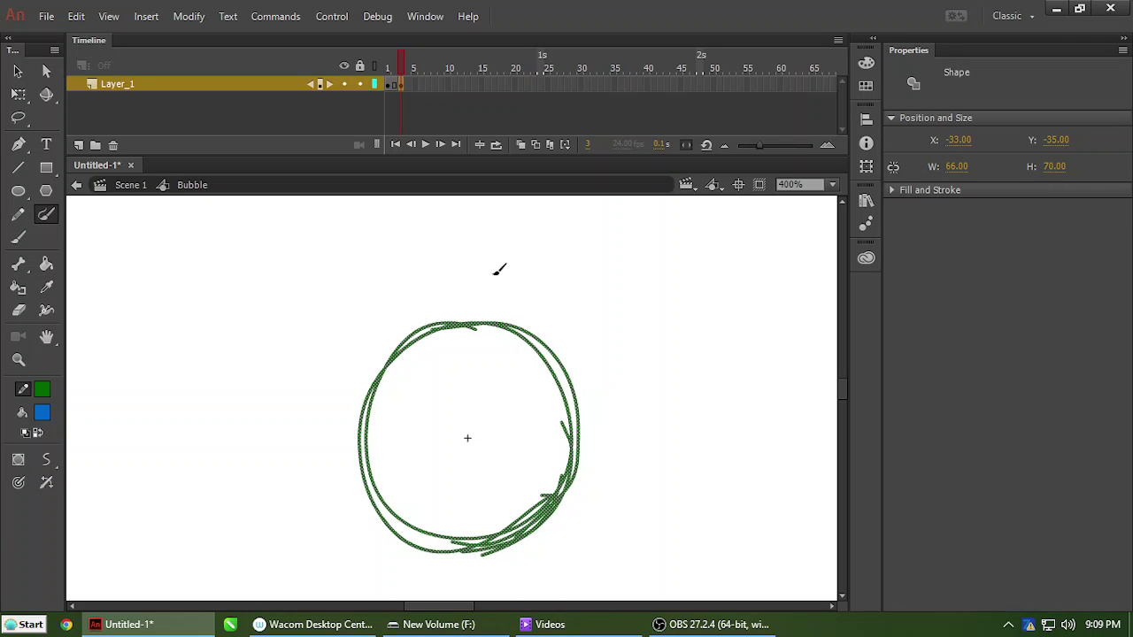
mouse_move(494, 272)
mouse_down()
mouse_move(556, 280)
mouse_move(505, 291)
mouse_up()
key(Delete)
key(Delete)
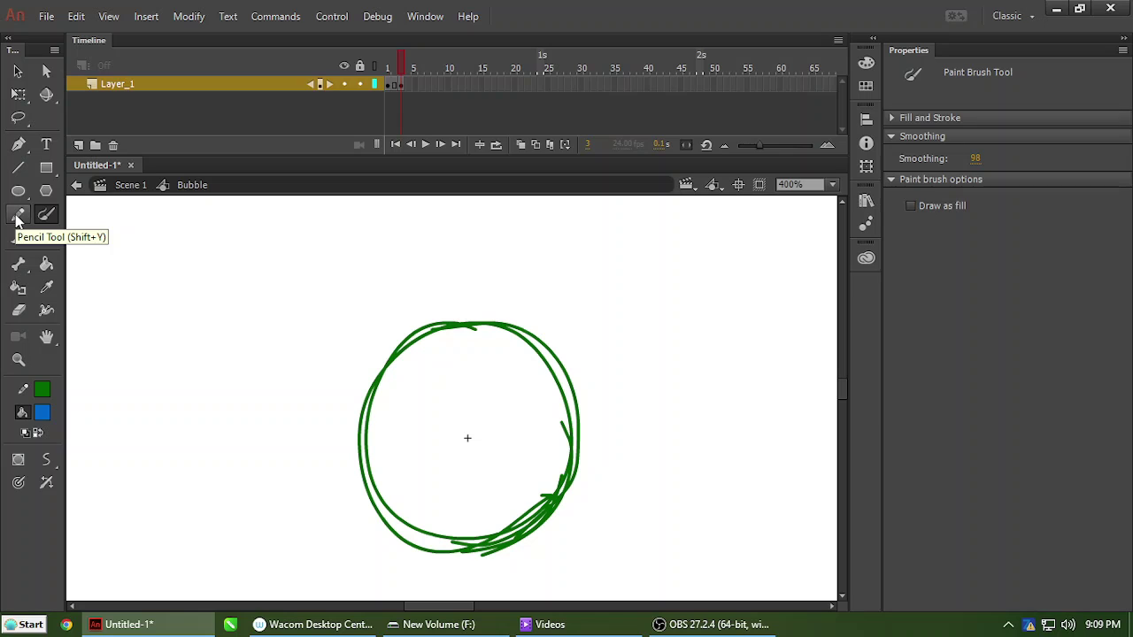
Draw a small slanted oval outside the circle's upper right with the Pencil tool on frame 3, and compare frames 1 and 3.
click(18, 217)
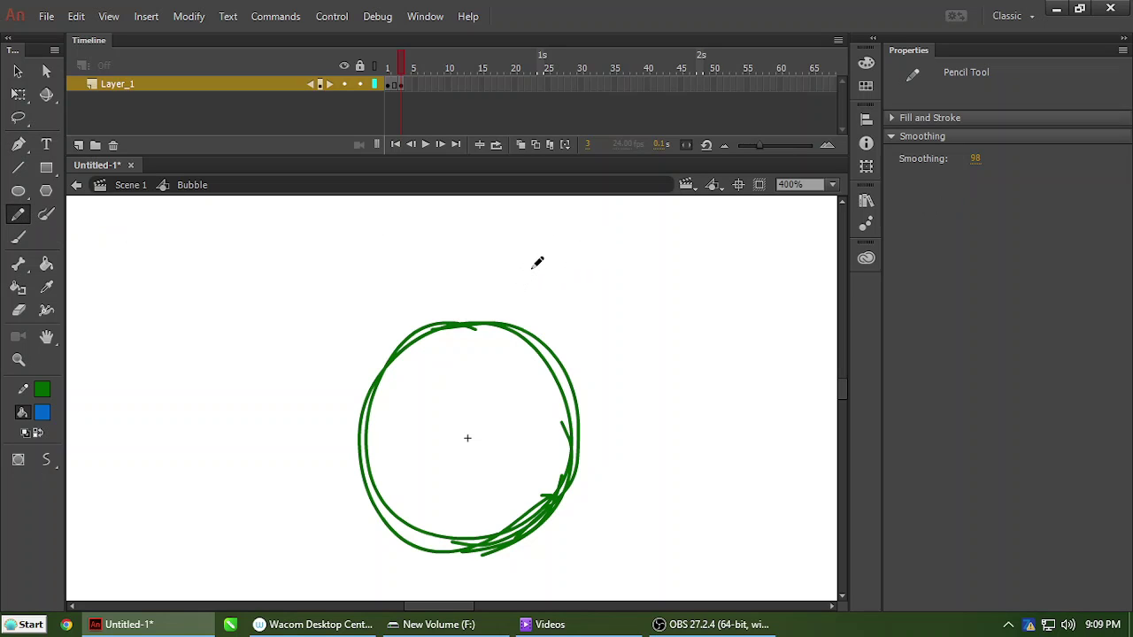
mouse_move(528, 272)
mouse_down()
mouse_move(549, 264)
mouse_move(529, 273)
mouse_up()
key(ctrl+z)
mouse_move(570, 313)
mouse_down()
mouse_move(602, 288)
mouse_move(573, 307)
mouse_up()
key(ctrl+z)
drag(656, 311, 690, 283)
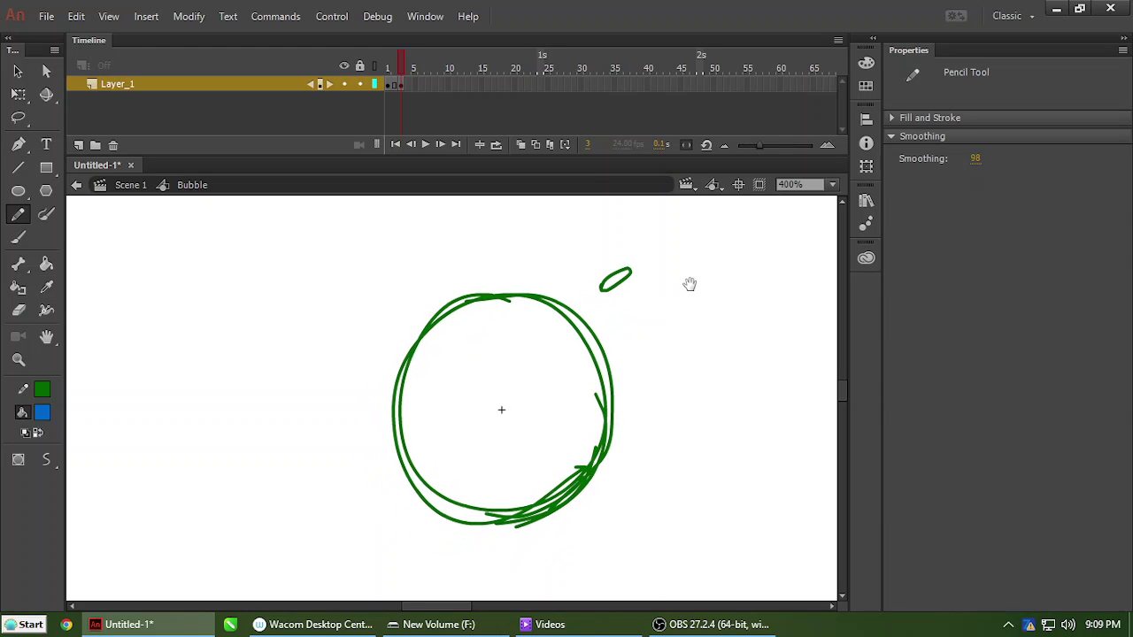
drag(406, 68, 367, 84)
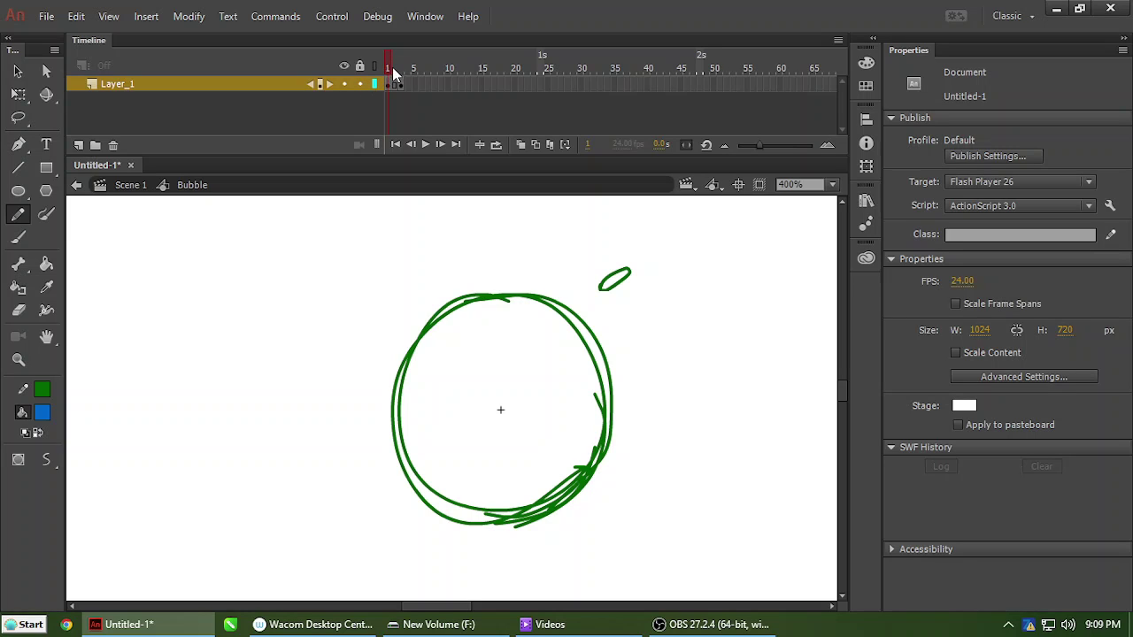
mouse_move(393, 71)
mouse_down()
mouse_move(366, 81)
mouse_move(412, 76)
mouse_up()
Draw three more small ovals outside the circle on frame 3, at its upper left, lower left and lower right.
mouse_move(386, 291)
mouse_down()
mouse_move(365, 288)
mouse_move(389, 290)
mouse_up()
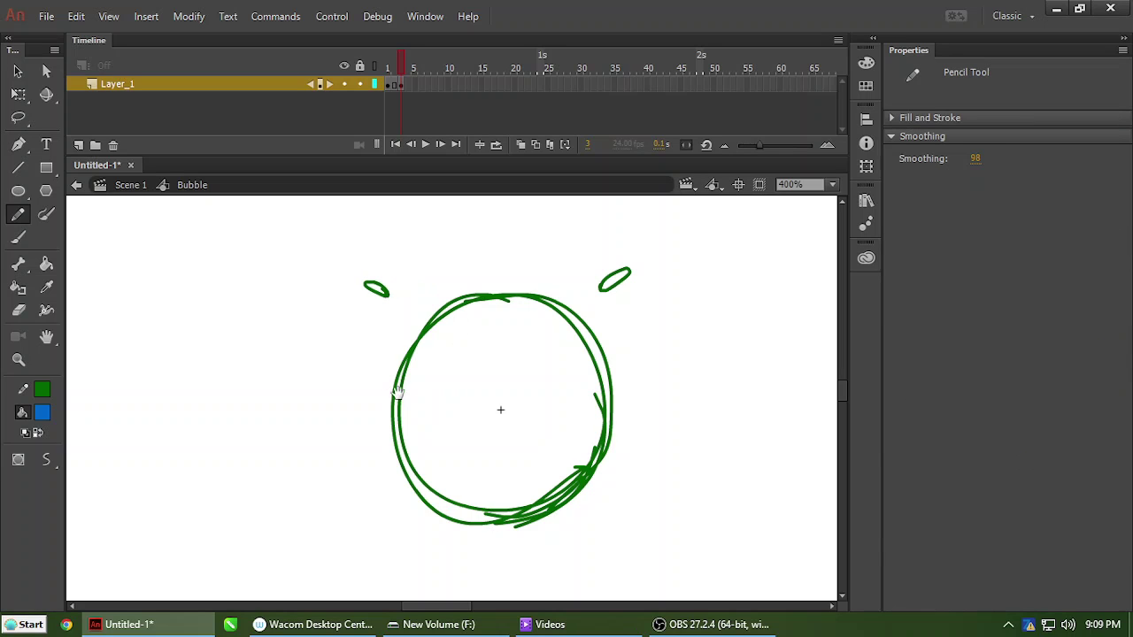
mouse_move(398, 393)
mouse_down()
mouse_move(422, 310)
mouse_move(429, 320)
mouse_up()
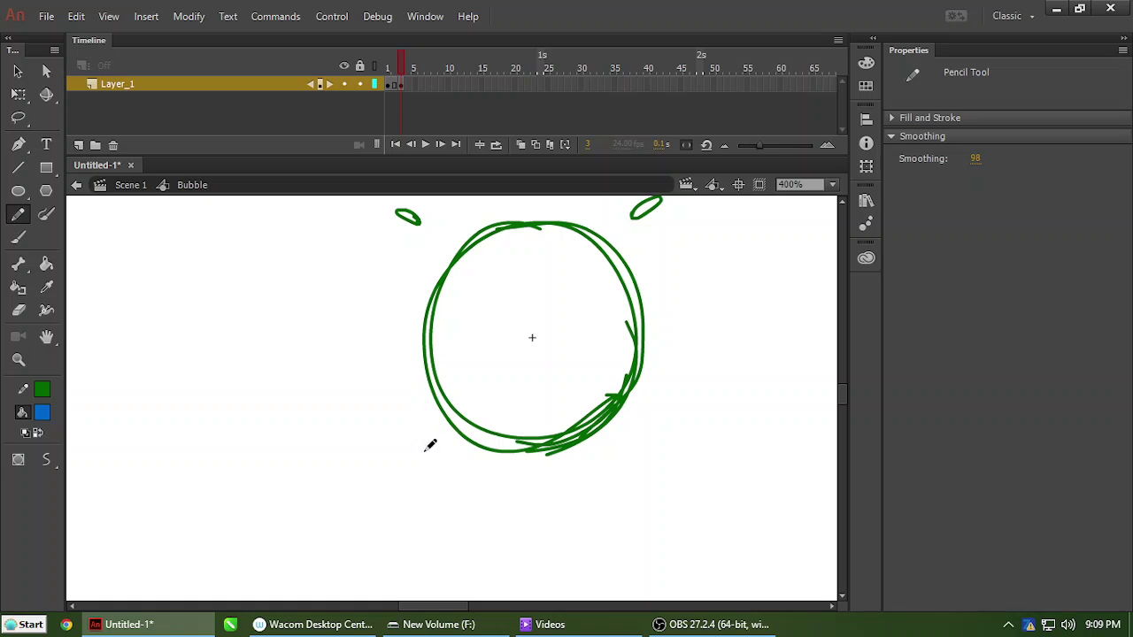
mouse_move(405, 415)
mouse_down()
mouse_move(384, 433)
mouse_move(408, 416)
mouse_up()
mouse_move(647, 428)
mouse_down()
mouse_move(665, 432)
mouse_move(644, 429)
mouse_up()
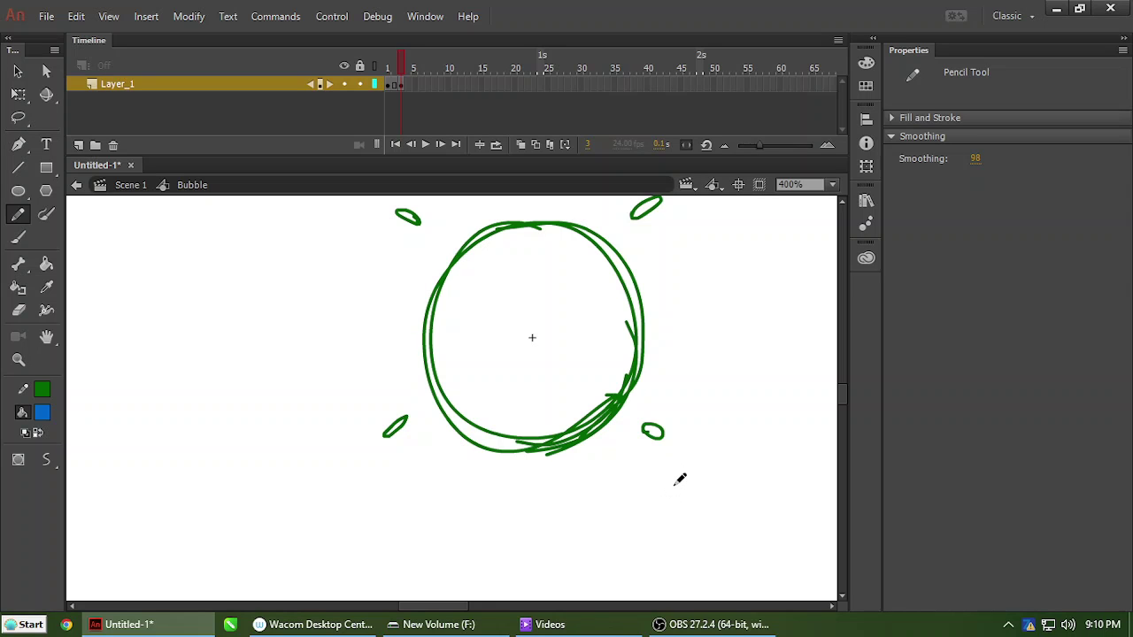
Draw a flat oval about 8.5 px wide and 2.25 px high centred above the circle, redoing unsatisfactory strokes, and select it.
drag(488, 268, 490, 362)
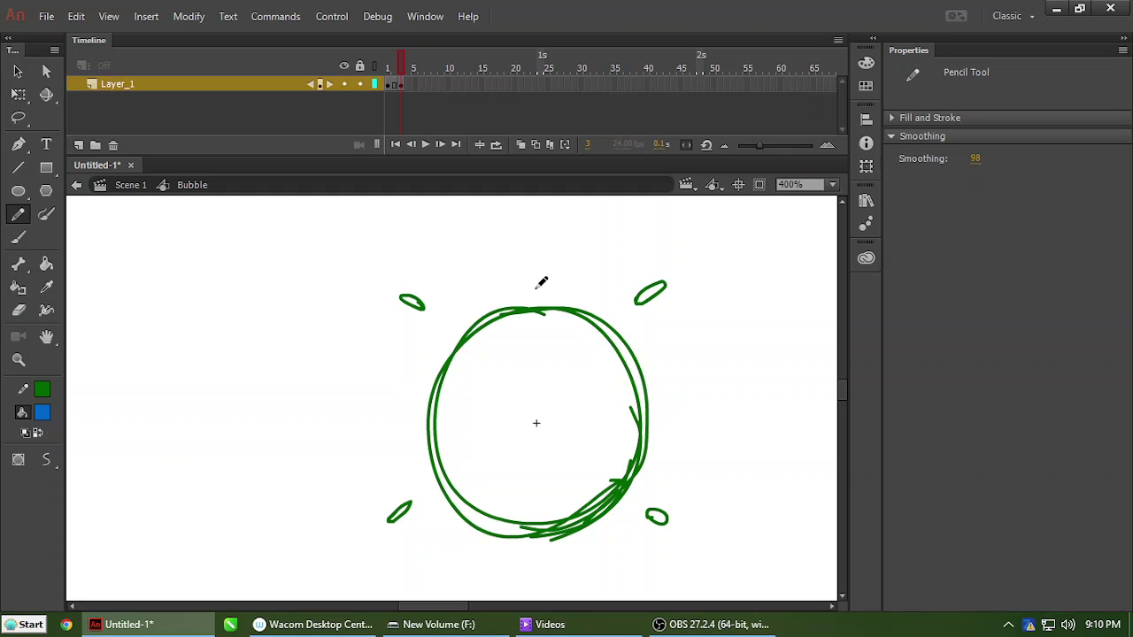
mouse_move(536, 288)
mouse_down()
mouse_move(559, 281)
mouse_move(529, 294)
mouse_move(543, 285)
mouse_up()
key(ctrl+z)
key(ctrl+z)
key(ctrl+z)
drag(526, 272, 556, 268)
key(ctrl+z)
mouse_move(536, 265)
mouse_down()
mouse_move(521, 276)
mouse_move(531, 278)
mouse_up()
key(ctrl+z)
key(ctrl+z)
mouse_move(544, 483)
mouse_down()
mouse_move(546, 430)
mouse_move(545, 467)
mouse_up()
drag(567, 241, 495, 283)
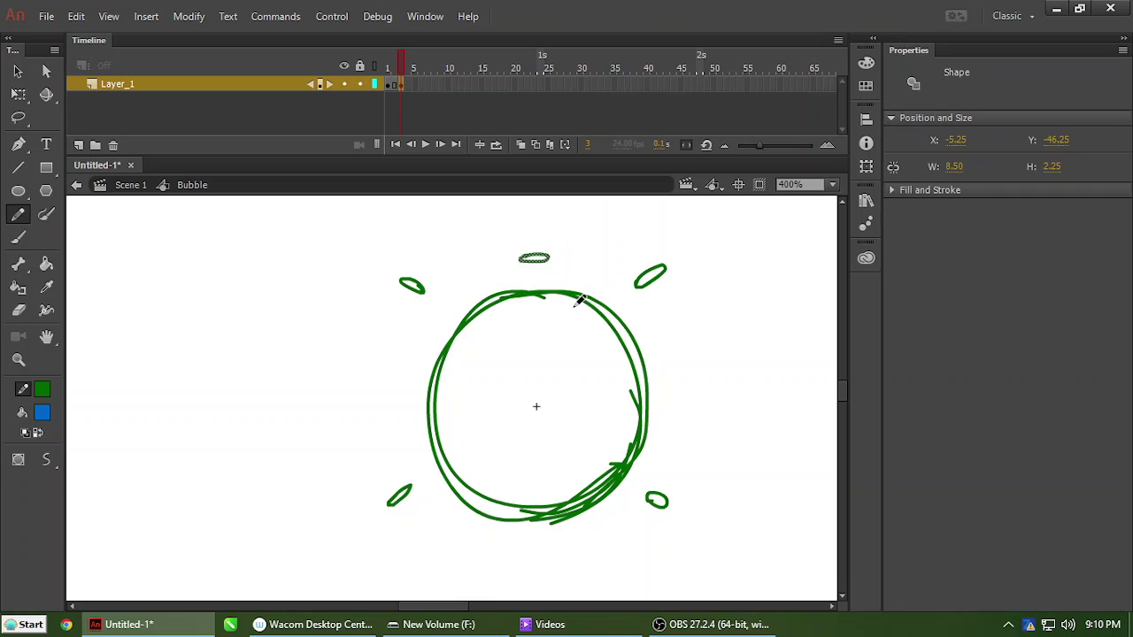
Nudge the selected flat oval above the circle down 5 px to Y -41.25.
key(Down)
key(Down)
key(Down)
key(Down)
Draw three small ovals left of, right of and below the circle on frame 3 with the Pencil tool, and check the whole drawing.
scroll(399, 322, down, 2)
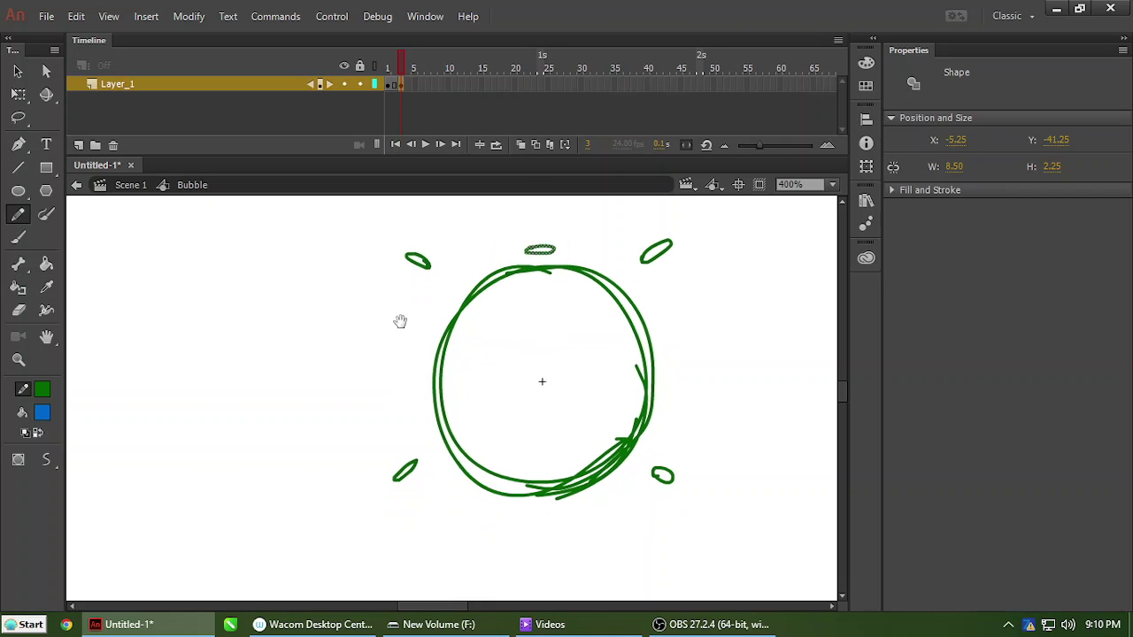
mouse_move(419, 352)
mouse_down()
mouse_move(404, 346)
mouse_move(419, 348)
mouse_up()
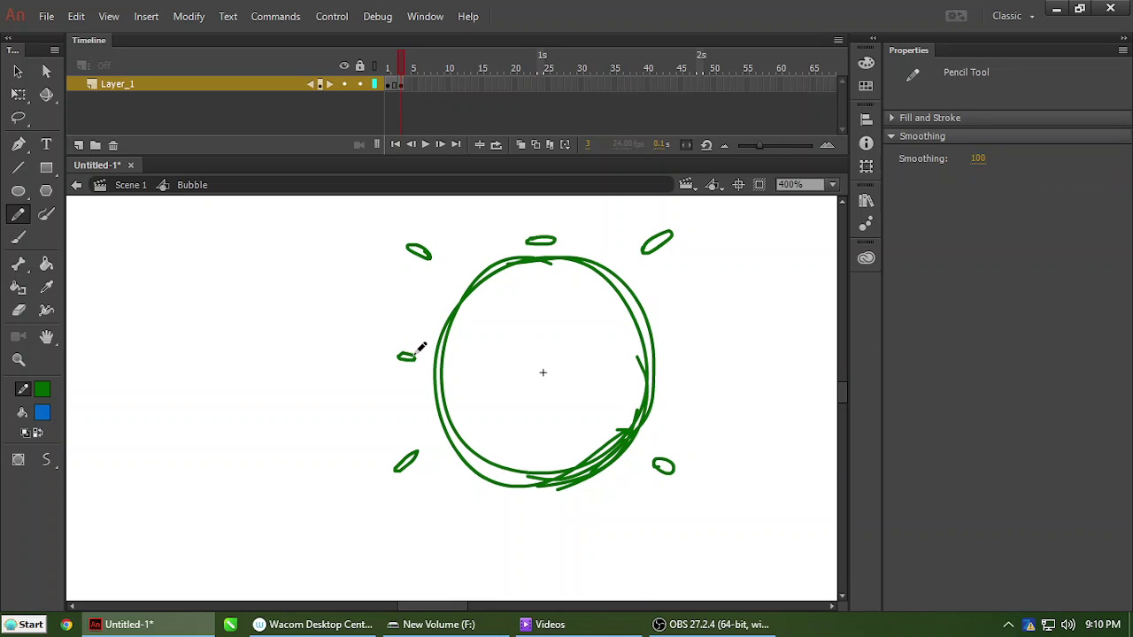
mouse_move(682, 351)
mouse_down()
mouse_move(674, 358)
mouse_move(689, 355)
mouse_up()
mouse_move(537, 509)
mouse_down()
mouse_move(544, 501)
mouse_move(541, 525)
mouse_up()
key(ctrl+minus)
key(ctrl+minus)
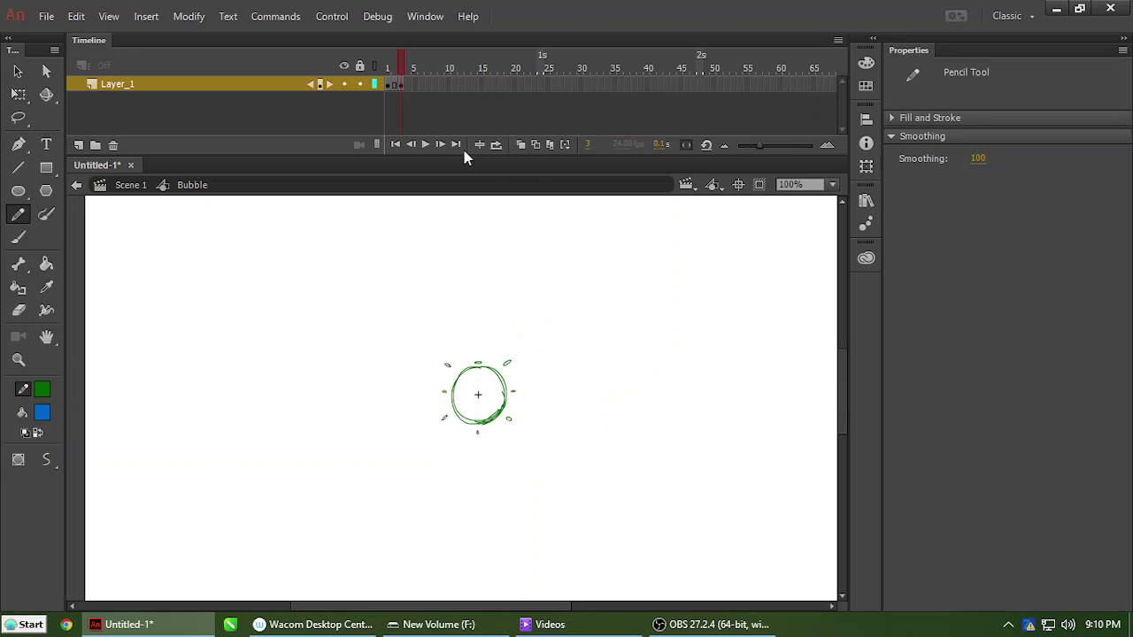
click(402, 71)
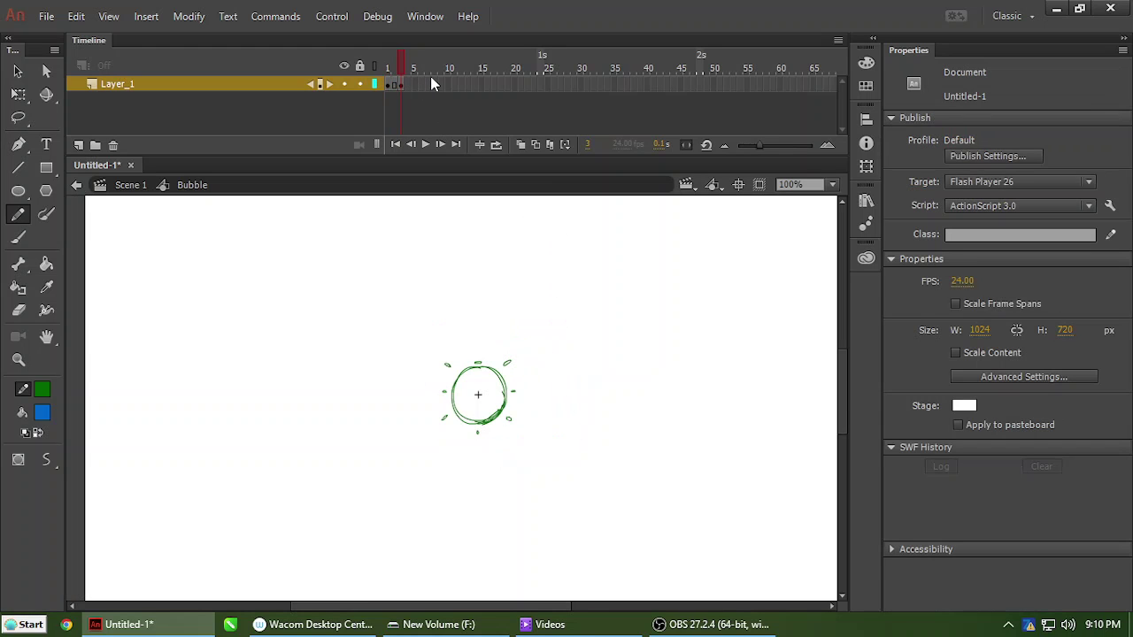
Insert a keyframe at frame 5 and delete the three ovals at the circle's upper right, right and lower right.
click(414, 85)
click(414, 87)
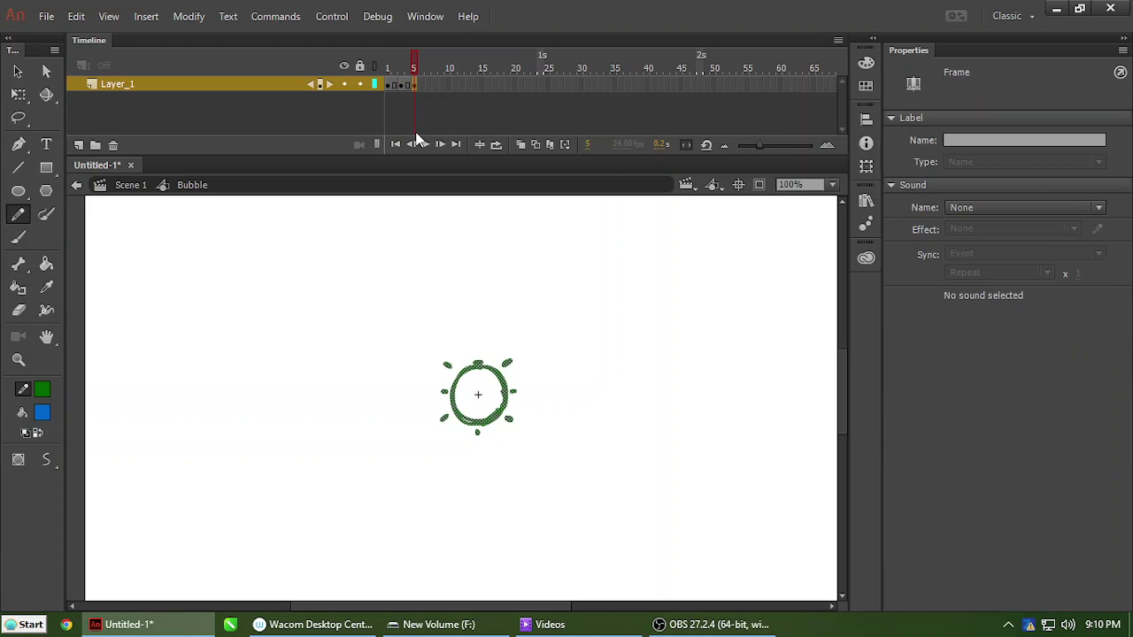
key(ctrl+equal)
key(ctrl+equal)
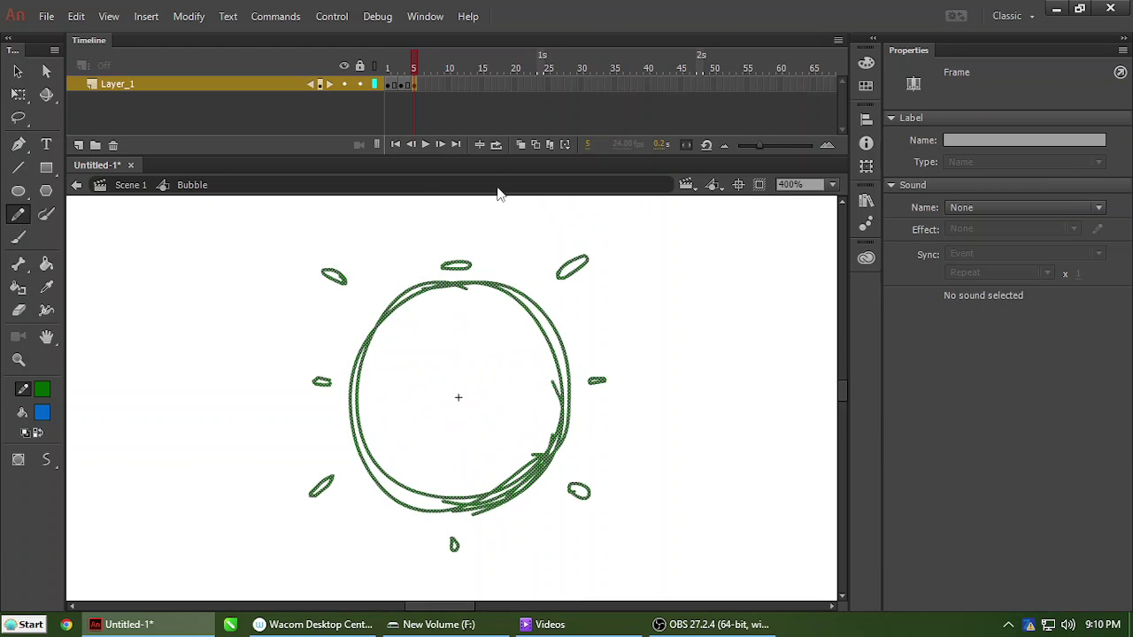
drag(604, 240, 546, 292)
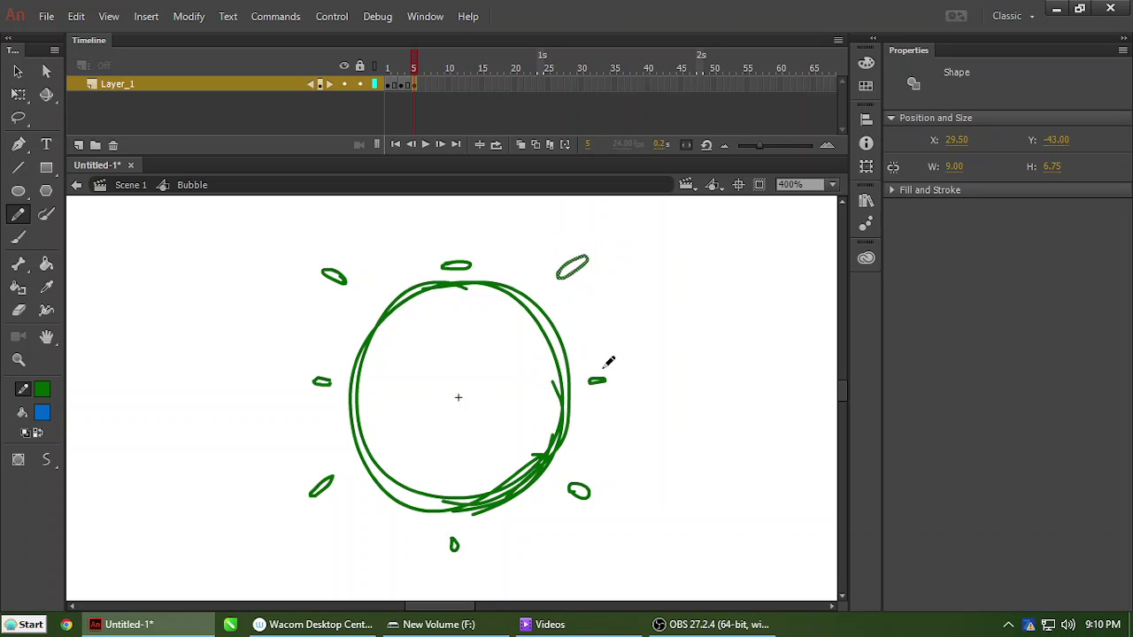
key(Delete)
drag(584, 404, 584, 402)
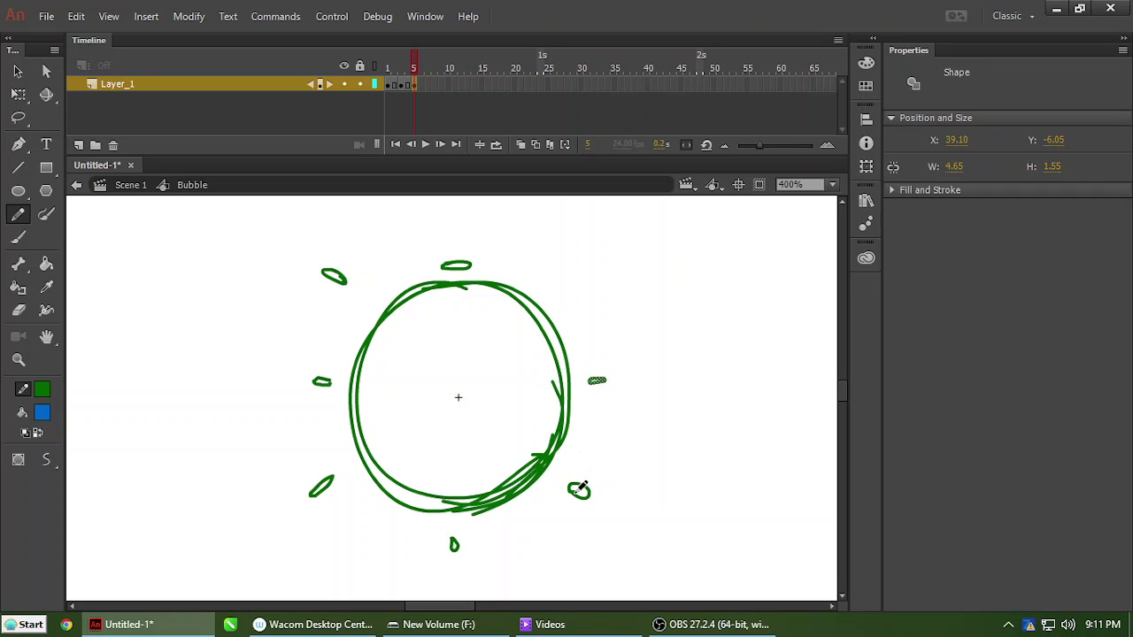
key(Delete)
drag(562, 512, 561, 511)
key(Delete)
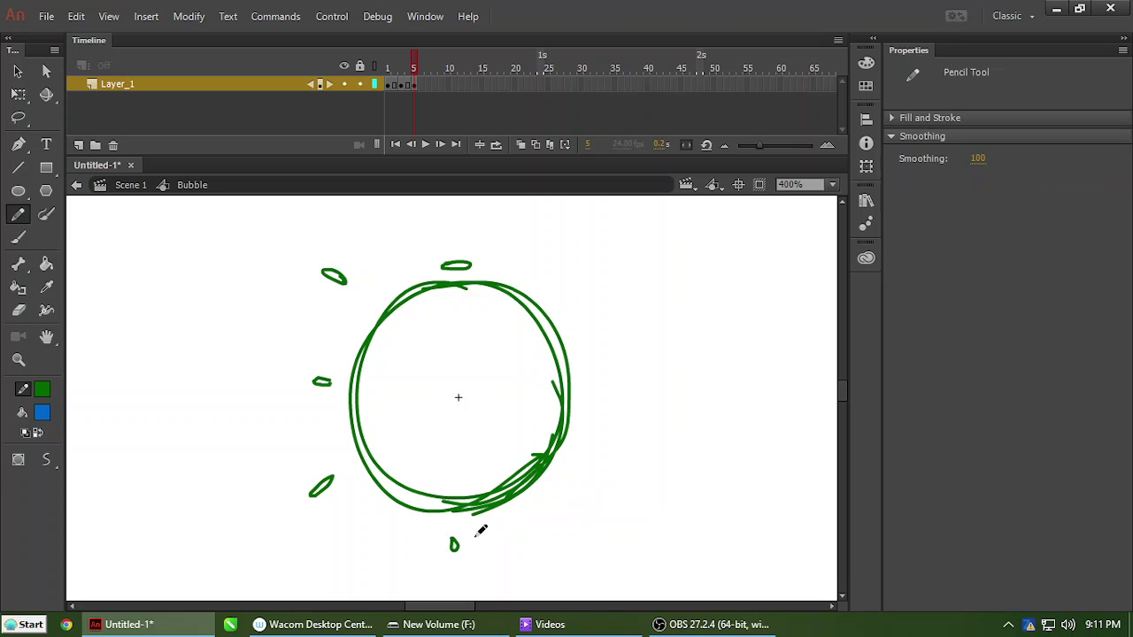
Delete the three ovals below, at the lower left and left of the circle on frame 5.
drag(434, 563, 434, 564)
key(Delete)
drag(335, 483, 303, 497)
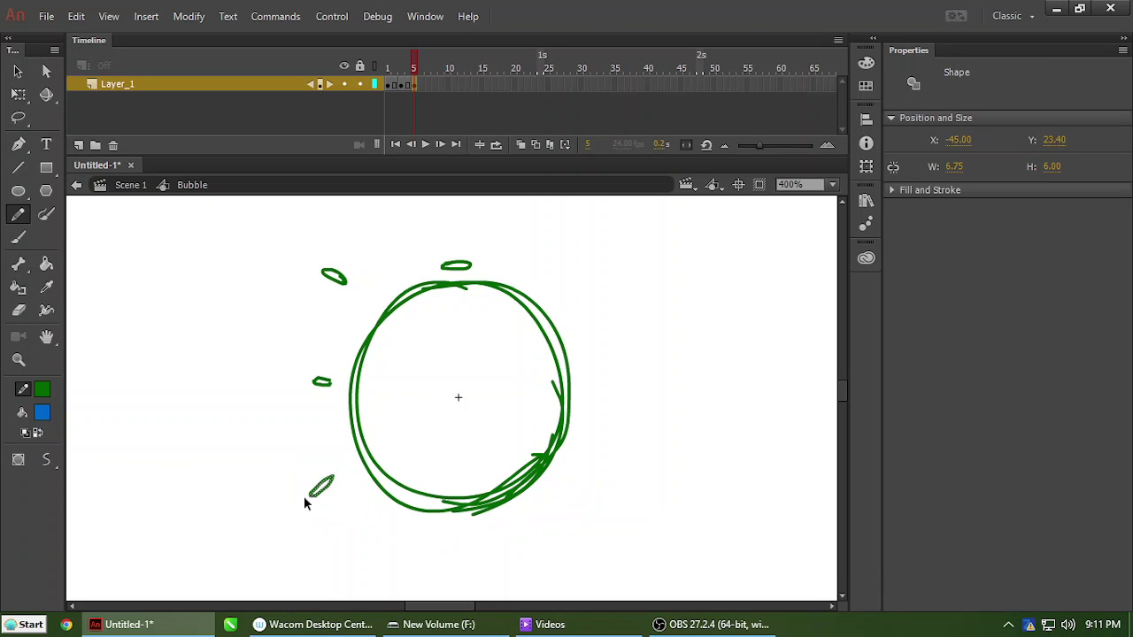
key(Delete)
drag(340, 363, 295, 408)
key(Delete)
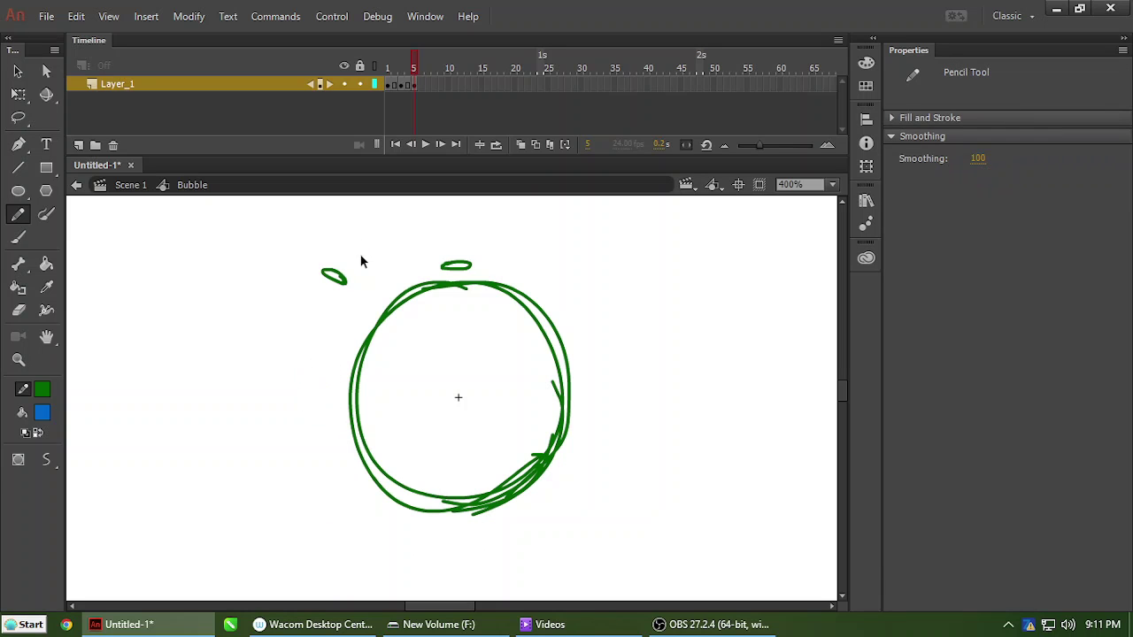
Delete the last two ovals, at the upper left and above the circle, on frame 5.
drag(362, 244, 300, 300)
key(Delete)
drag(486, 250, 417, 277)
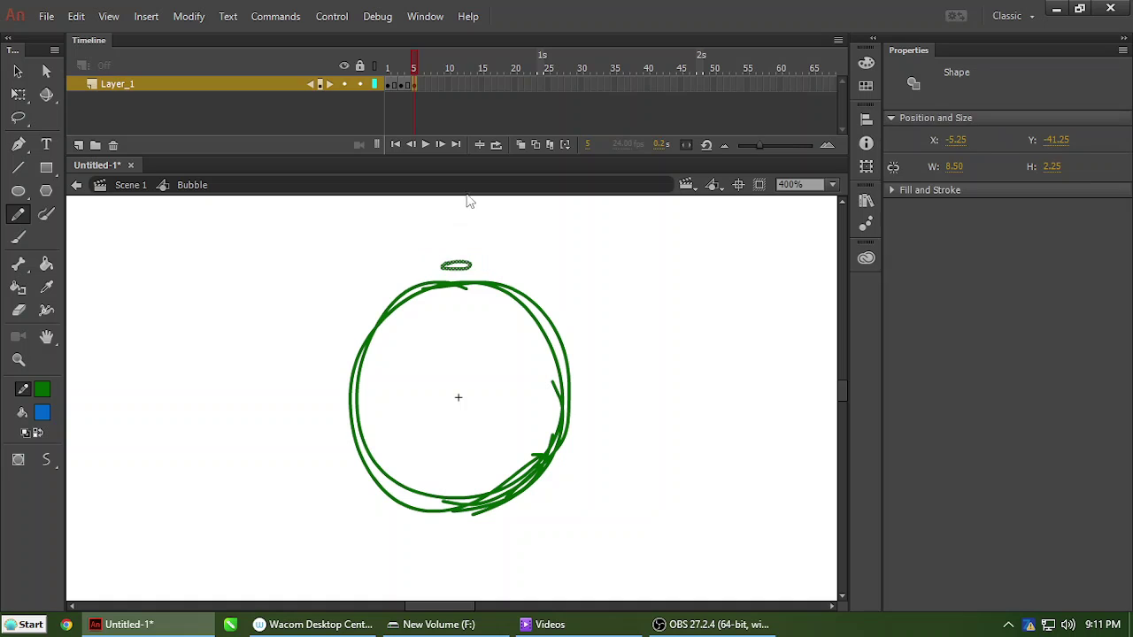
click(533, 145)
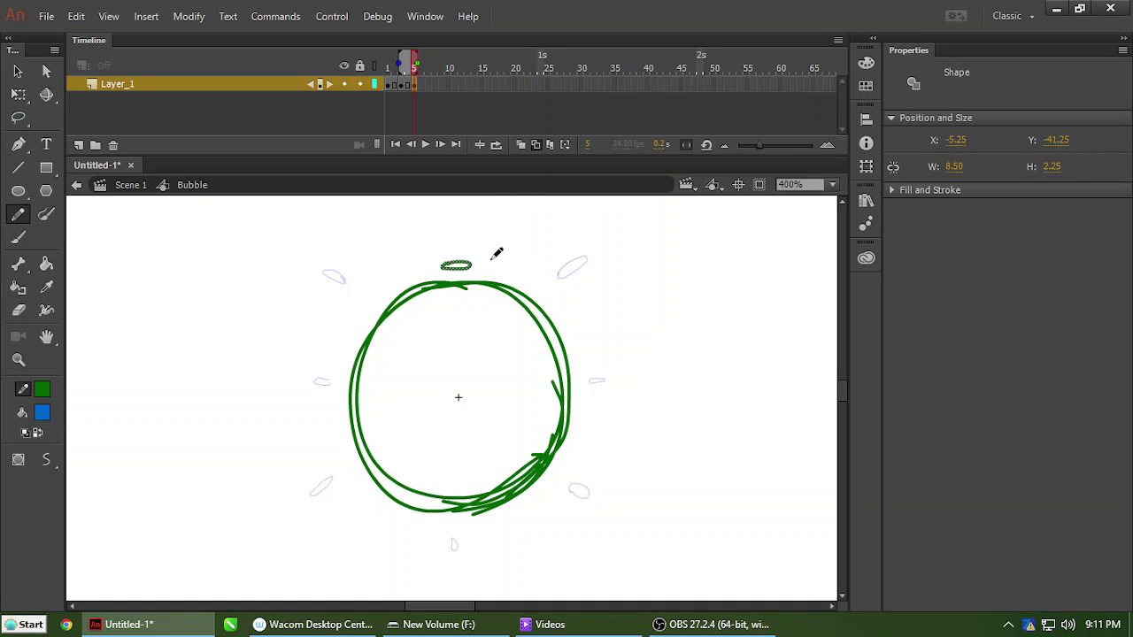
click(538, 146)
drag(493, 237, 434, 275)
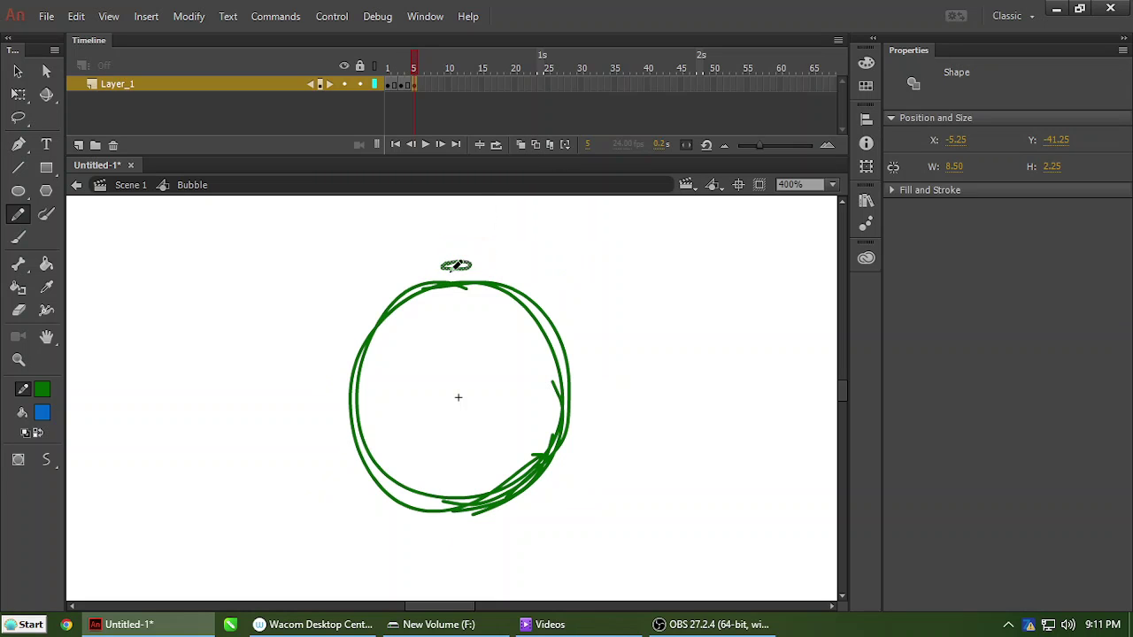
key(Delete)
Show onion skin outlines and draw three ovals on frame 5 farther out than the outlined ones, at upper right, above and upper left.
click(534, 146)
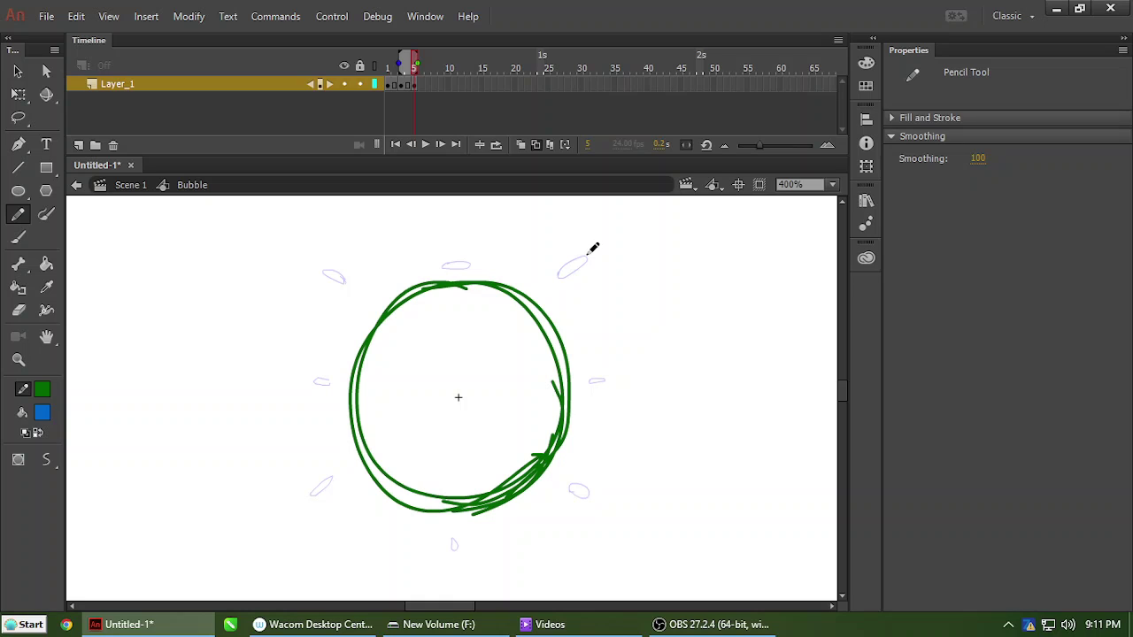
mouse_move(586, 256)
mouse_down()
mouse_move(621, 238)
mouse_move(615, 253)
mouse_move(596, 250)
mouse_move(602, 241)
mouse_up()
key(ctrl+z)
mouse_move(446, 239)
mouse_down()
mouse_move(469, 234)
mouse_move(448, 249)
mouse_move(443, 239)
mouse_up()
key(ctrl+z)
mouse_move(301, 245)
mouse_down()
mouse_move(285, 251)
mouse_move(310, 255)
mouse_move(297, 246)
mouse_up()
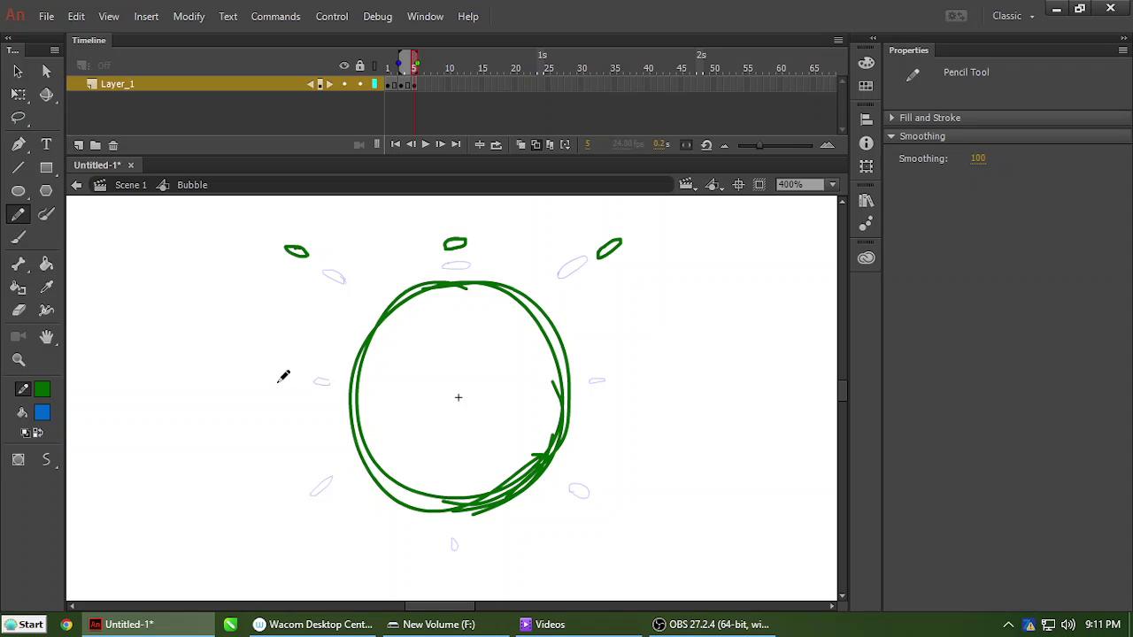
Draw five more ovals outside the outlined ones on frame 5, at left, lower left, below, lower right and right of the circle.
mouse_move(277, 370)
mouse_down()
mouse_move(313, 382)
mouse_move(361, 302)
mouse_up()
key(space)
drag(328, 428, 329, 427)
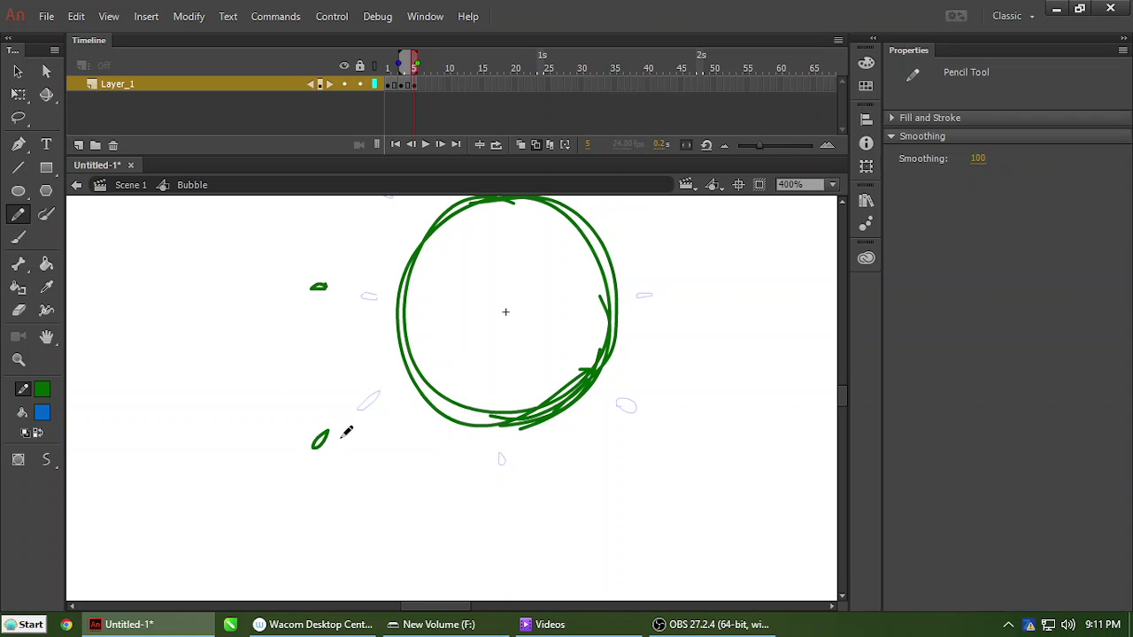
mouse_move(509, 485)
mouse_down()
mouse_move(502, 500)
mouse_move(510, 483)
mouse_up()
mouse_move(654, 438)
mouse_down()
mouse_move(674, 437)
mouse_move(648, 440)
mouse_up()
mouse_move(673, 320)
mouse_down()
mouse_move(627, 392)
mouse_move(644, 358)
mouse_move(659, 356)
mouse_up()
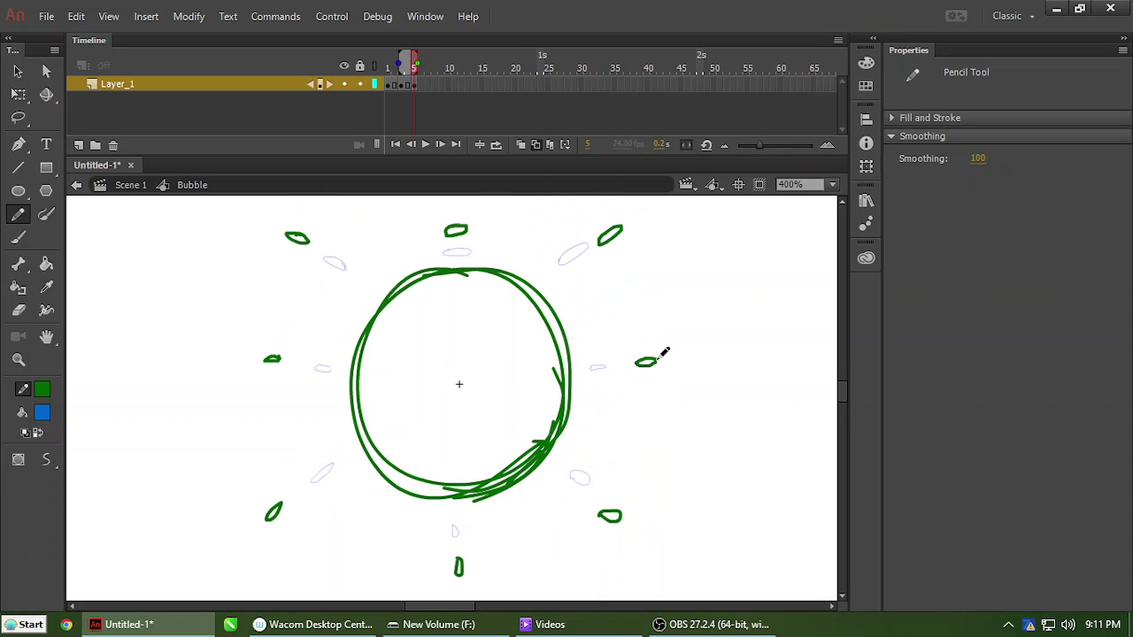
Turn off onion skin outlines and scrub through the frames up to frame 5 to review the motion.
click(537, 149)
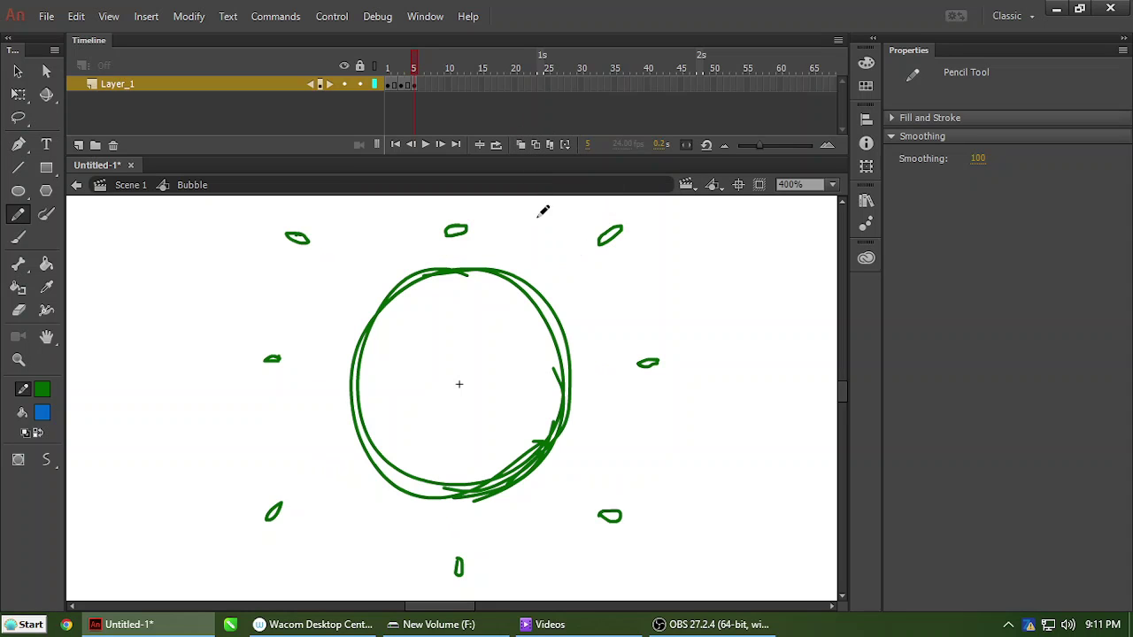
key(ctrl+minus)
click(396, 72)
drag(395, 83, 420, 81)
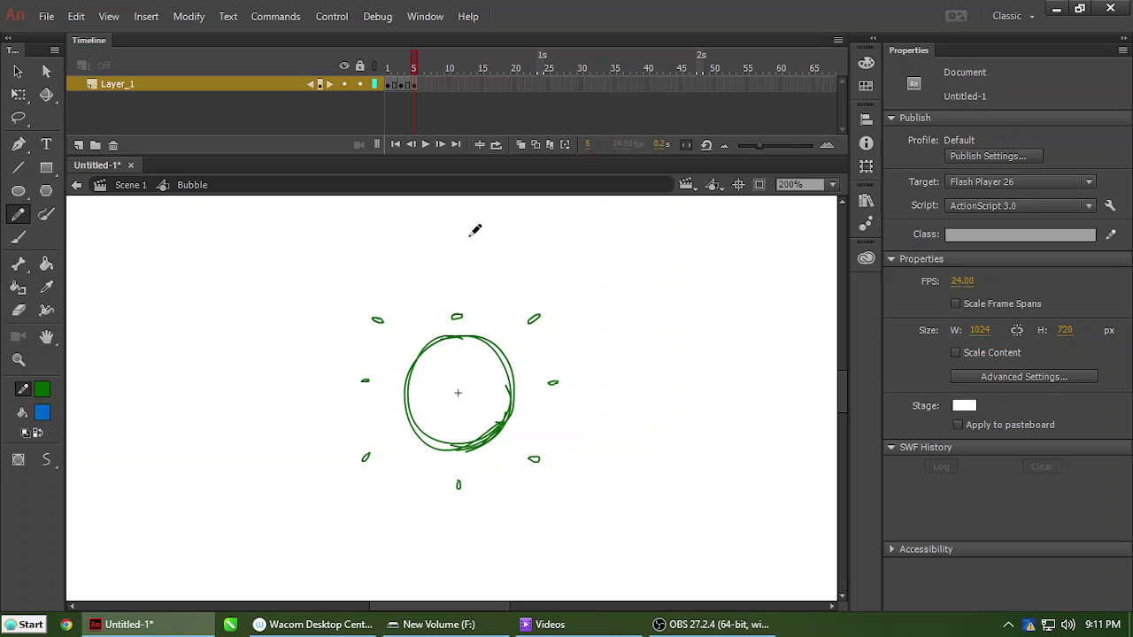
Insert a keyframe at frame 7 and delete the ovals above and to the left of the circle, including the diagonal ones.
click(427, 85)
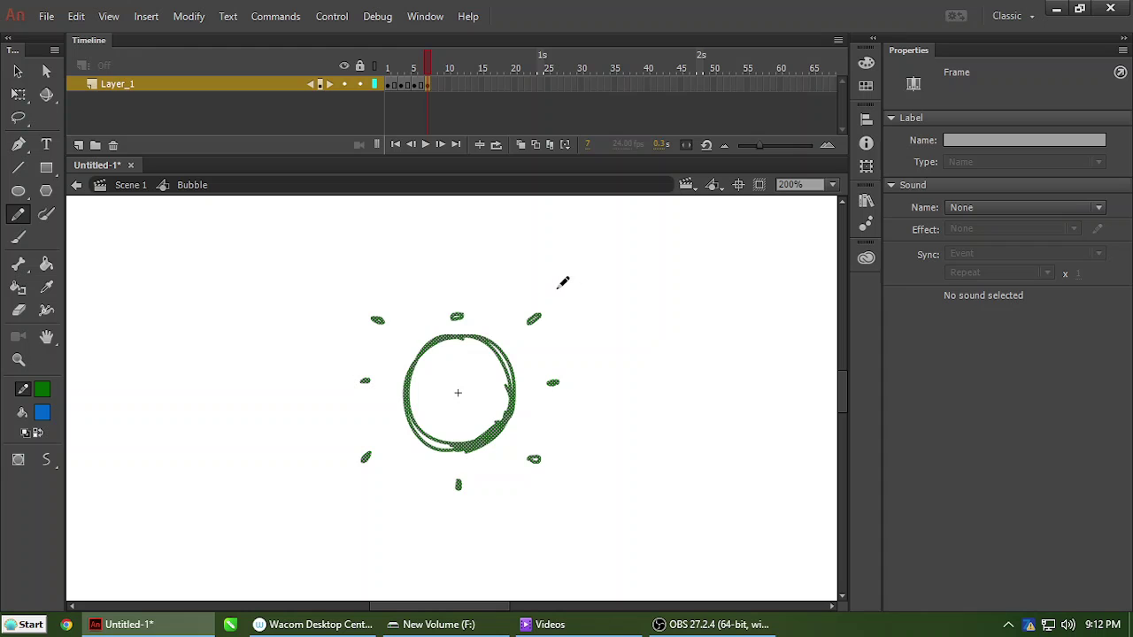
mouse_move(562, 299)
mouse_down()
mouse_move(516, 329)
mouse_move(364, 336)
mouse_move(306, 515)
mouse_up()
key(Delete)
key(Delete)
key(Delete)
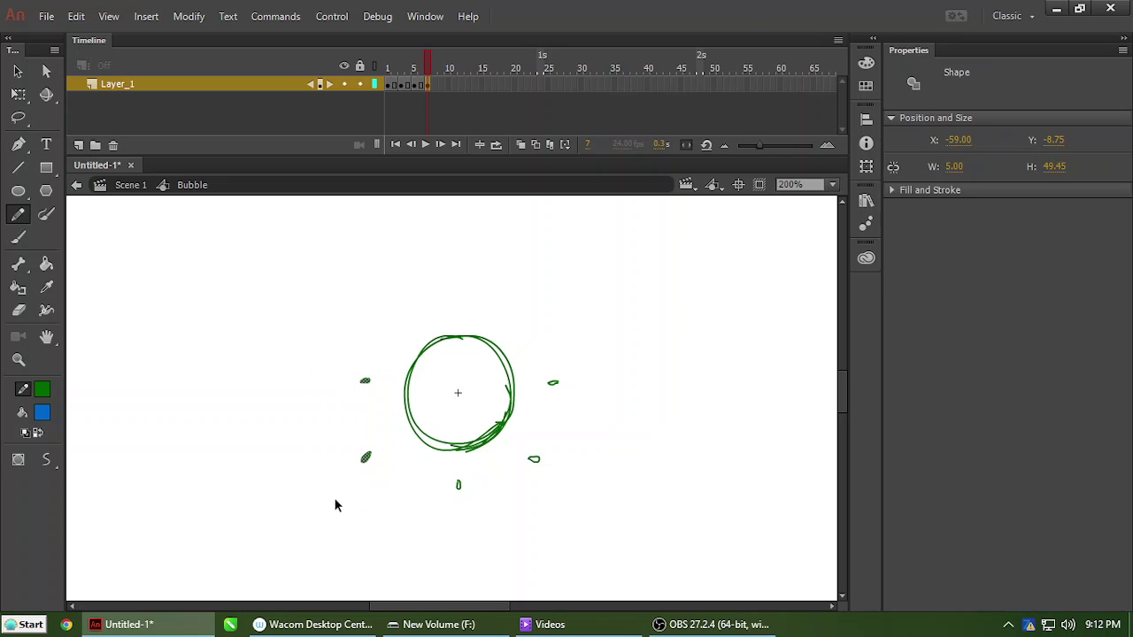
key(Delete)
Delete the remaining ovals below and to the right of the circle on frame 7, closing the test movie window.
drag(428, 467, 589, 565)
key(ctrl+Return)
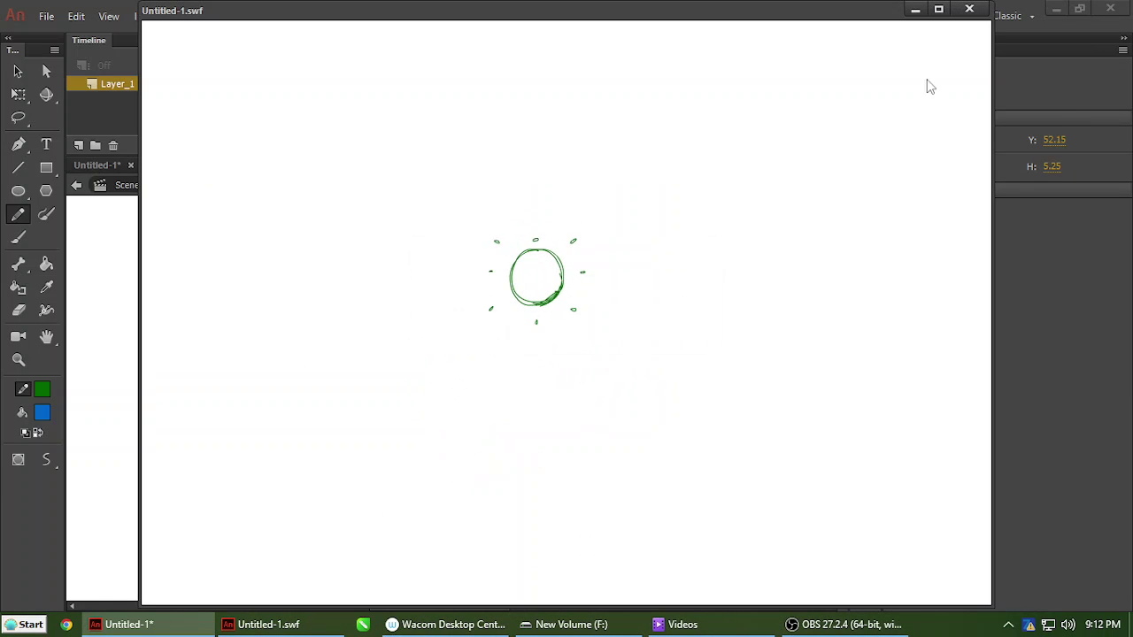
click(970, 10)
mouse_move(591, 367)
mouse_down()
mouse_move(540, 425)
mouse_move(525, 491)
mouse_move(434, 498)
mouse_up()
key(Delete)
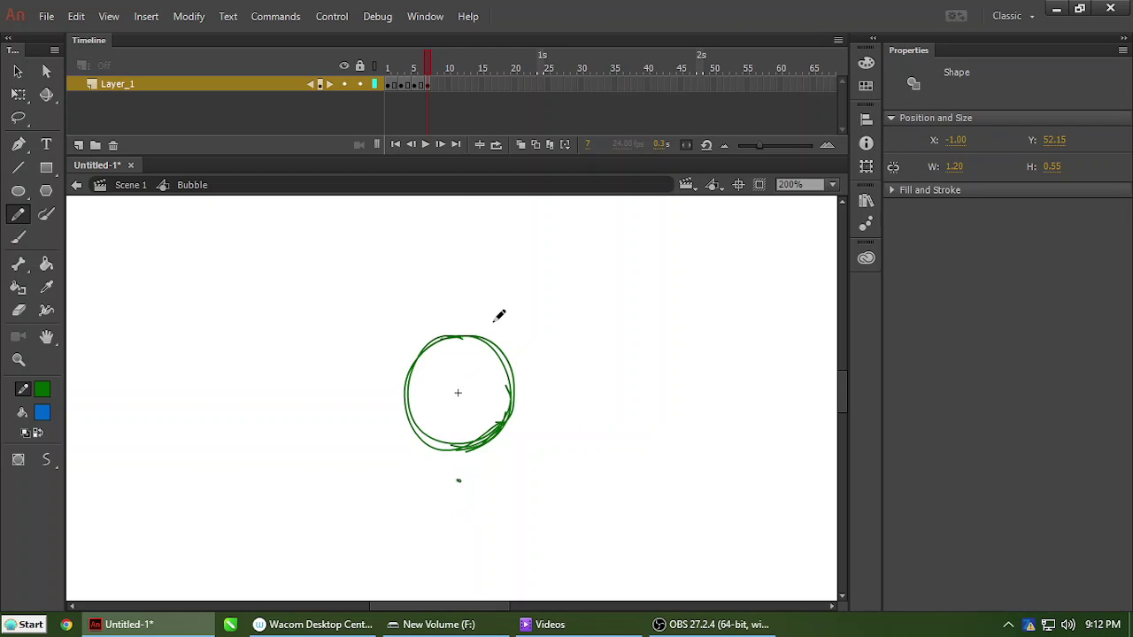
key(Delete)
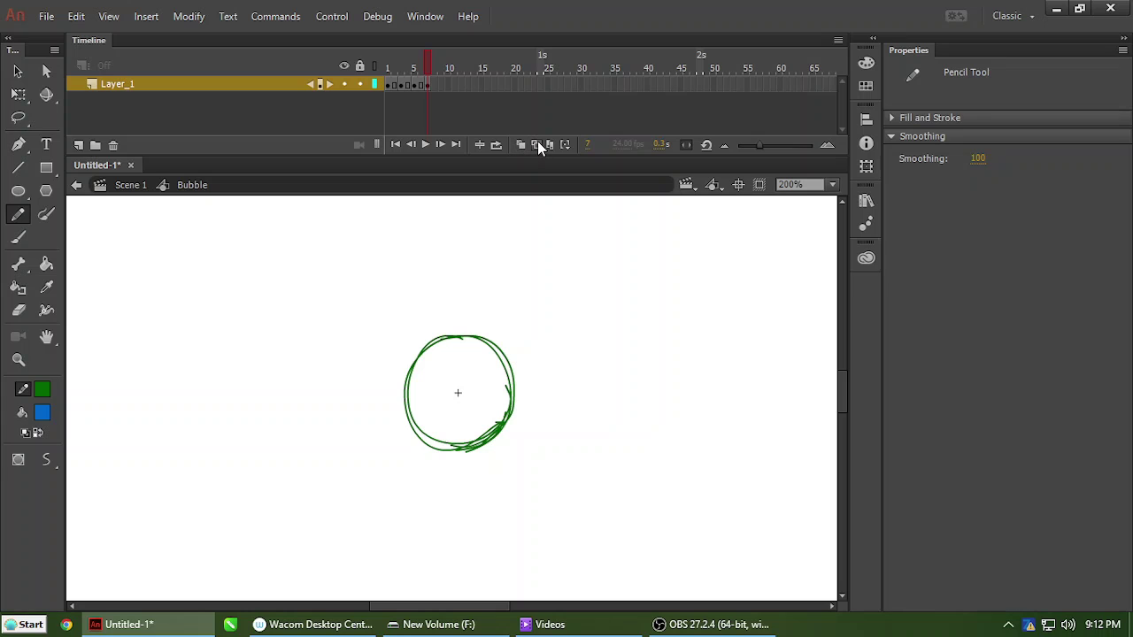
Show onion skin outlines and draw small ovals on frame 7 beyond the outlined ones at upper right, above and upper left.
click(535, 145)
key(ctrl+equal)
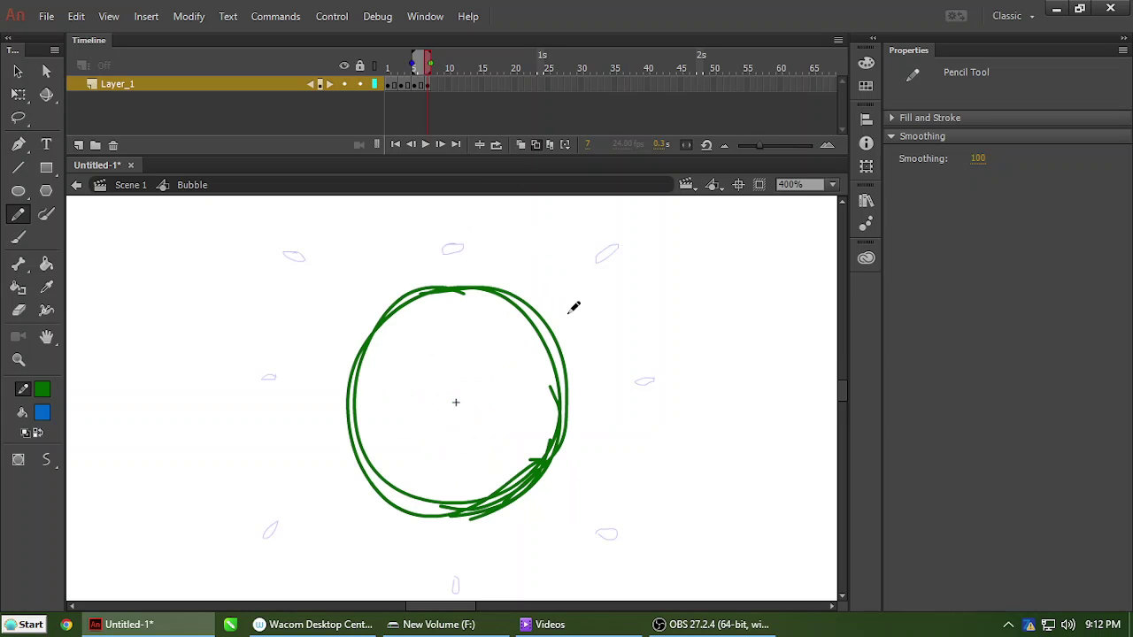
drag(640, 244, 564, 318)
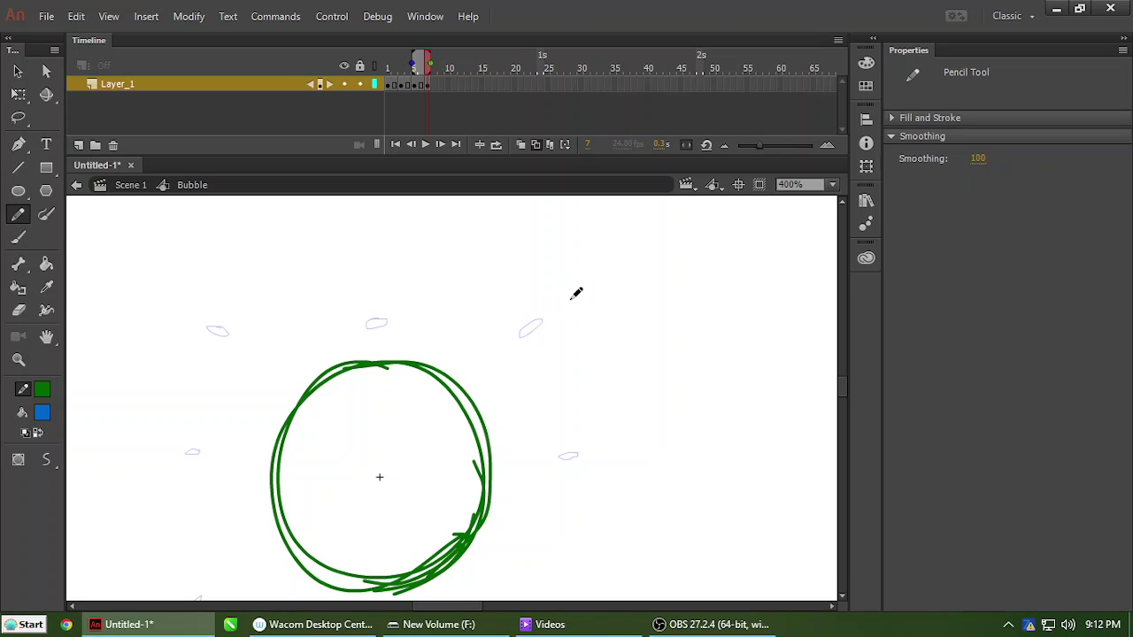
mouse_move(571, 298)
mouse_down()
mouse_move(595, 285)
mouse_move(575, 302)
mouse_up()
key(ctrl+z)
mouse_move(386, 273)
mouse_down()
mouse_move(372, 274)
mouse_move(387, 273)
mouse_up()
mouse_move(161, 282)
mouse_down()
mouse_move(147, 280)
mouse_move(157, 283)
mouse_up()
Draw two small ovals on frame 7 beyond the outlined ones at the circle's left and lower left, undoing the extra stroke.
drag(247, 326, 454, 245)
mouse_move(346, 384)
mouse_down()
mouse_move(337, 379)
mouse_move(351, 375)
mouse_up()
drag(348, 457, 358, 357)
mouse_move(389, 478)
mouse_down()
mouse_move(380, 481)
mouse_move(390, 468)
mouse_move(371, 482)
mouse_up()
key(ctrl+z)
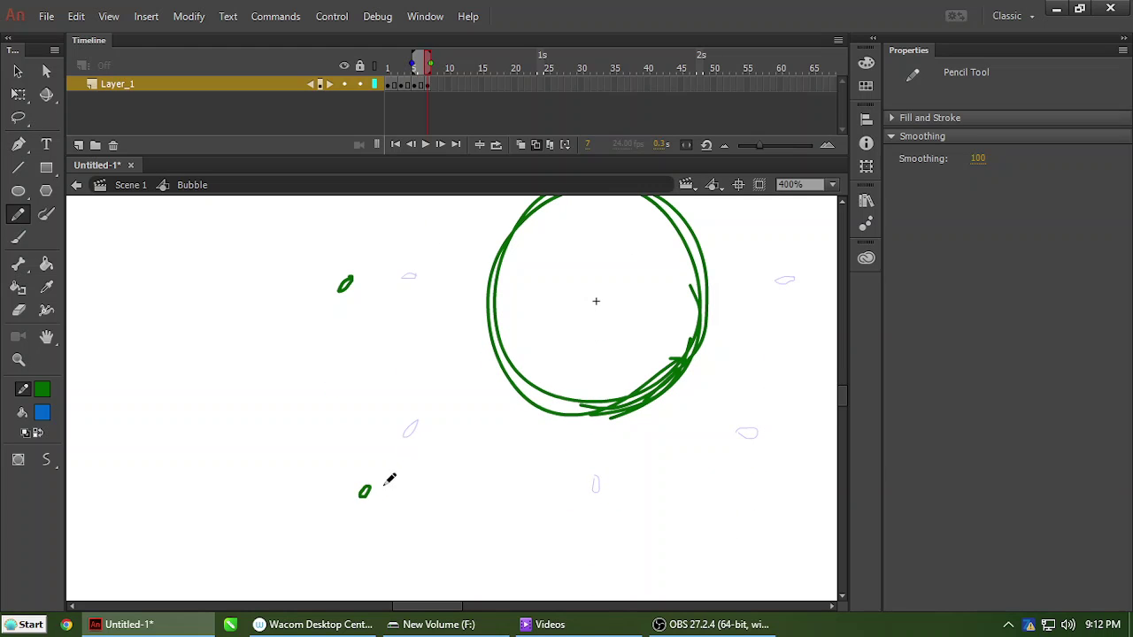
Draw three small ovals on frame 7 beyond the outlined ones below, at lower right and right of the circle, undoing the extra stroke.
drag(629, 547, 598, 459)
mouse_move(767, 394)
mouse_down()
mouse_move(620, 455)
mouse_move(668, 424)
mouse_move(678, 431)
mouse_up()
drag(682, 295, 613, 399)
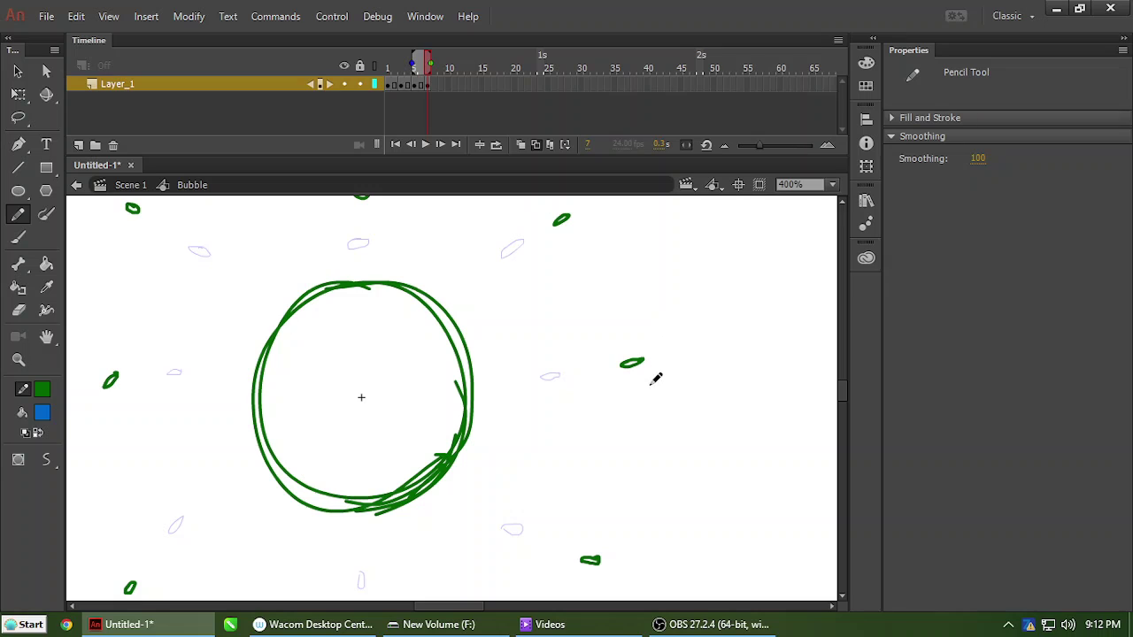
mouse_move(645, 364)
mouse_down()
mouse_move(614, 362)
mouse_move(623, 367)
mouse_up()
key(ctrl+z)
Turn off onion skin outlines and preview the animation between frames 1 and 7 at reduced zoom.
key(ctrl+1)
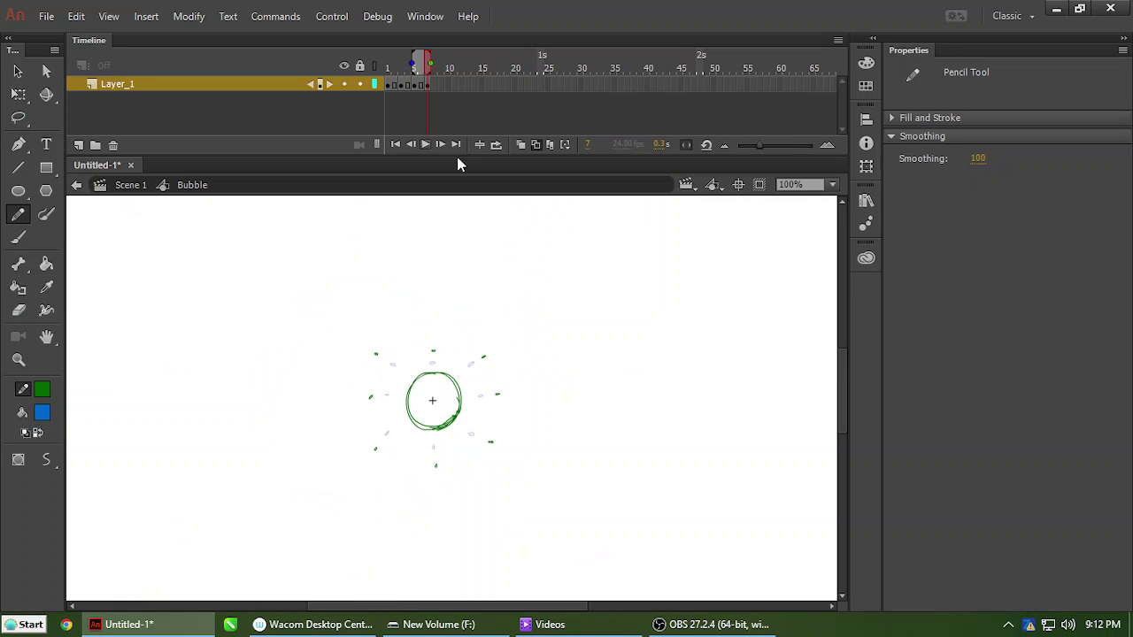
click(536, 144)
key(ctrl+minus)
drag(429, 67, 350, 91)
key(Return)
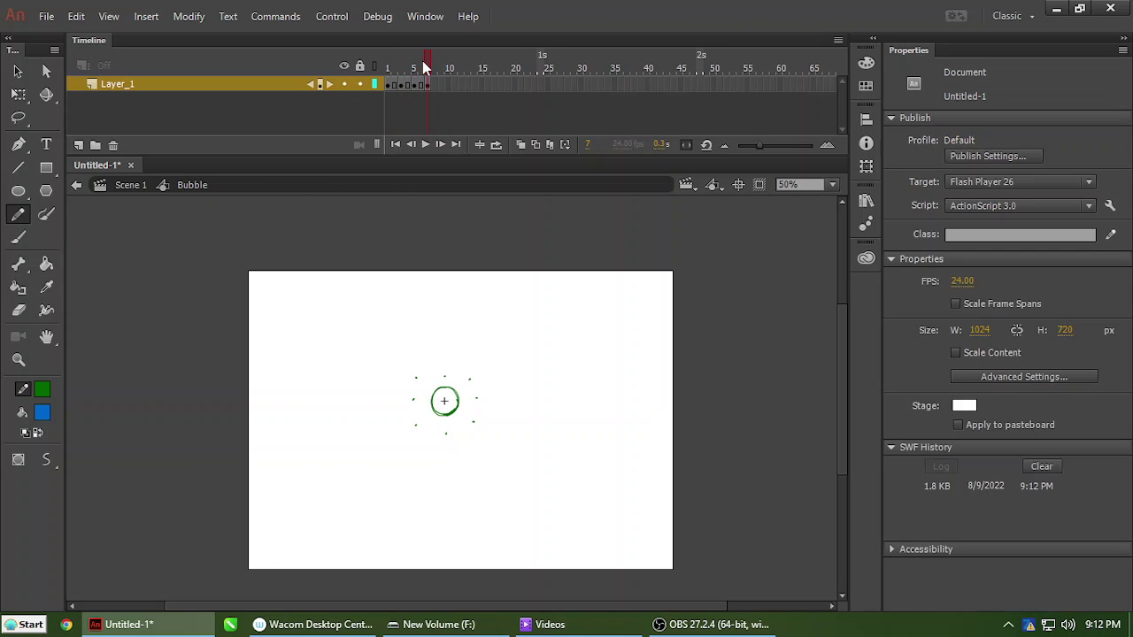
drag(423, 67, 387, 69)
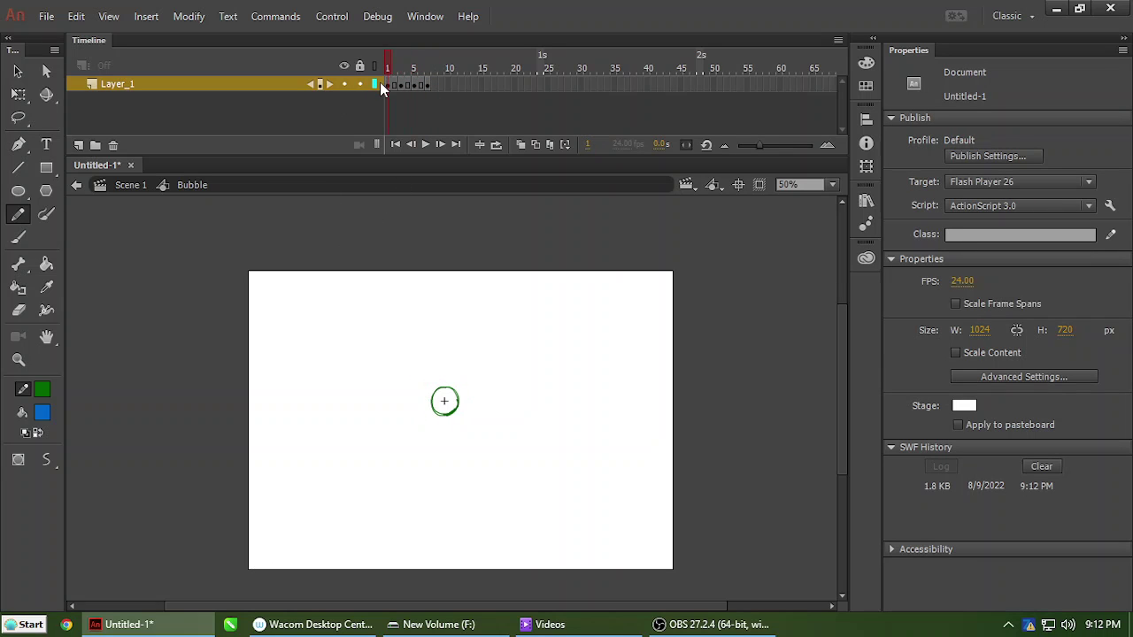
Insert a keyframe at frame 9 and delete the ovals at the circle's upper right and right.
click(442, 85)
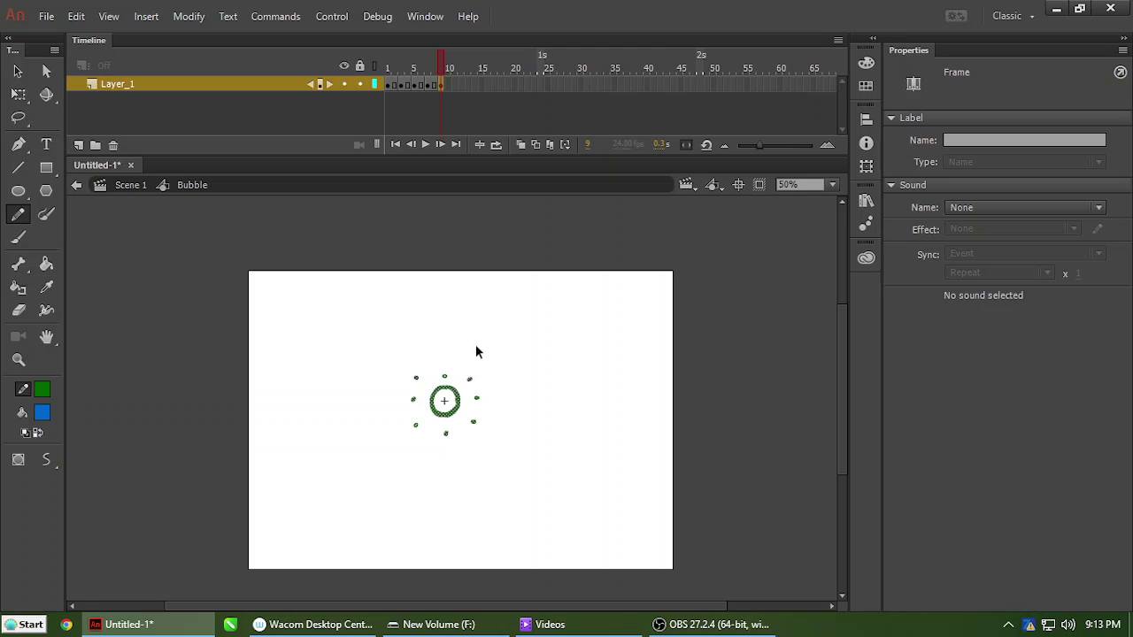
key(ctrl+equal)
key(ctrl+equal)
drag(575, 274, 536, 328)
key(Delete)
drag(618, 344, 565, 412)
key(Delete)
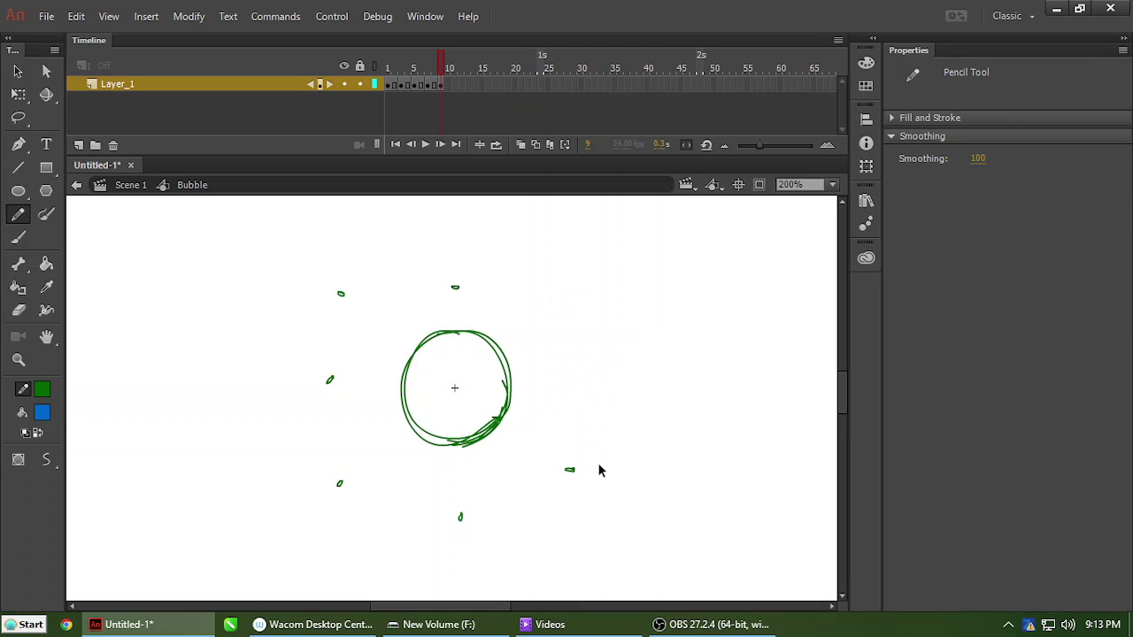
Delete the ovals at the lower right and below the circle on frame 9.
drag(598, 453, 561, 498)
key(Delete)
drag(491, 506, 425, 548)
key(Delete)
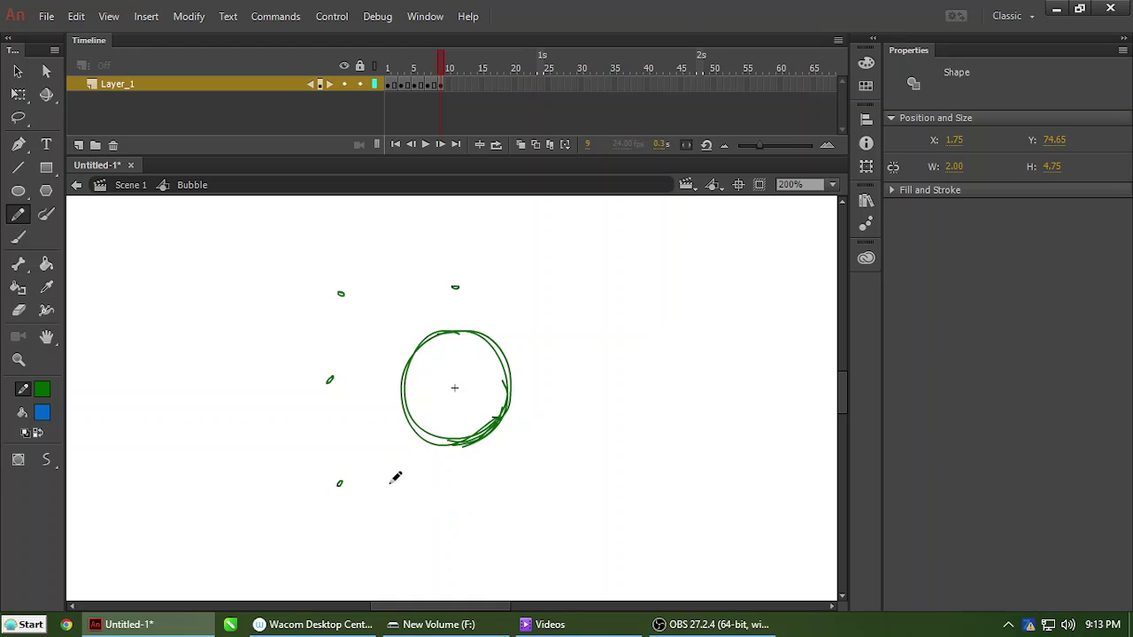
Delete the remaining ovals on frame 9 at the lower left, left, upper left and top of the circle.
drag(351, 466, 304, 508)
key(Delete)
drag(357, 351, 295, 409)
key(Delete)
drag(358, 272, 283, 348)
key(Delete)
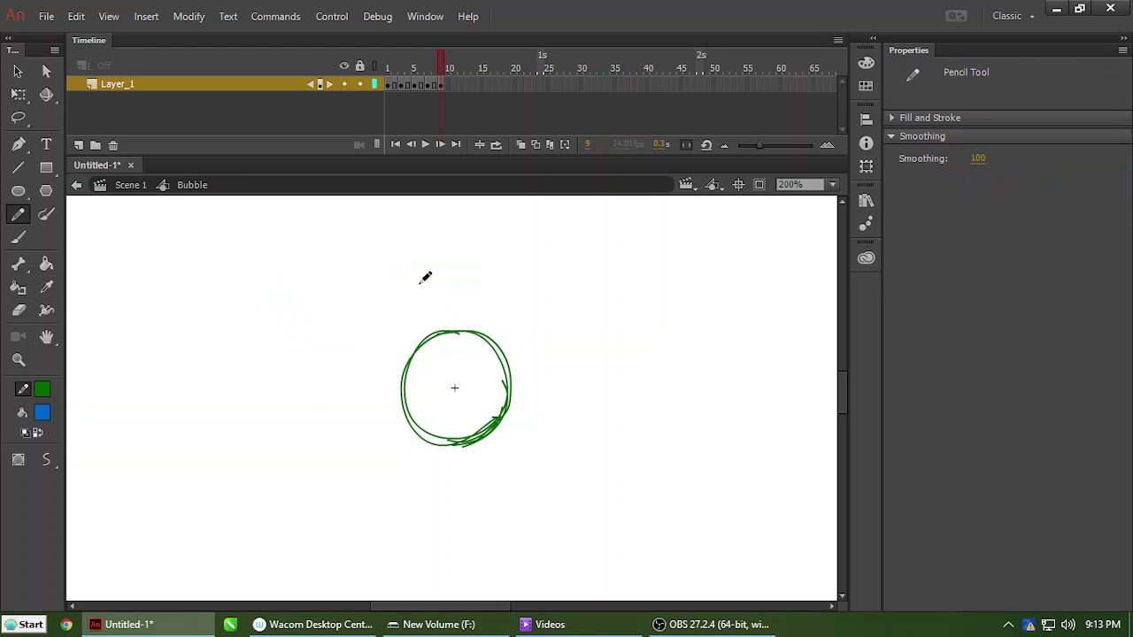
Turn on onion skin outlines and draw three small ovals on frame 9 beyond the outlined ones at upper left, left and lower left.
click(537, 146)
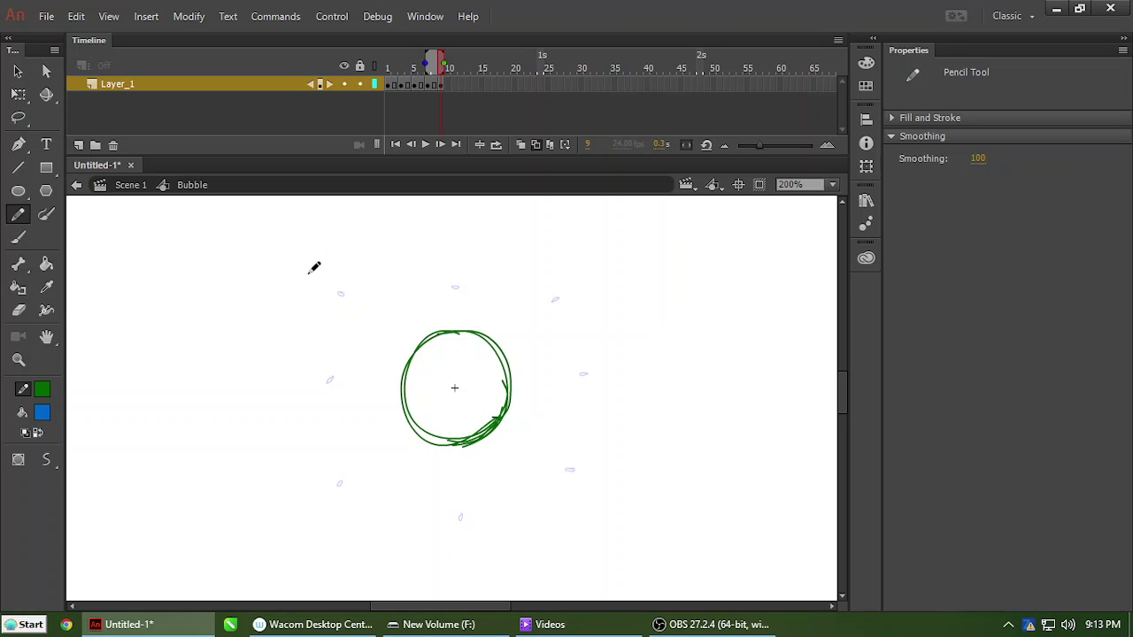
drag(306, 278, 308, 277)
drag(273, 387, 280, 390)
drag(308, 450, 307, 340)
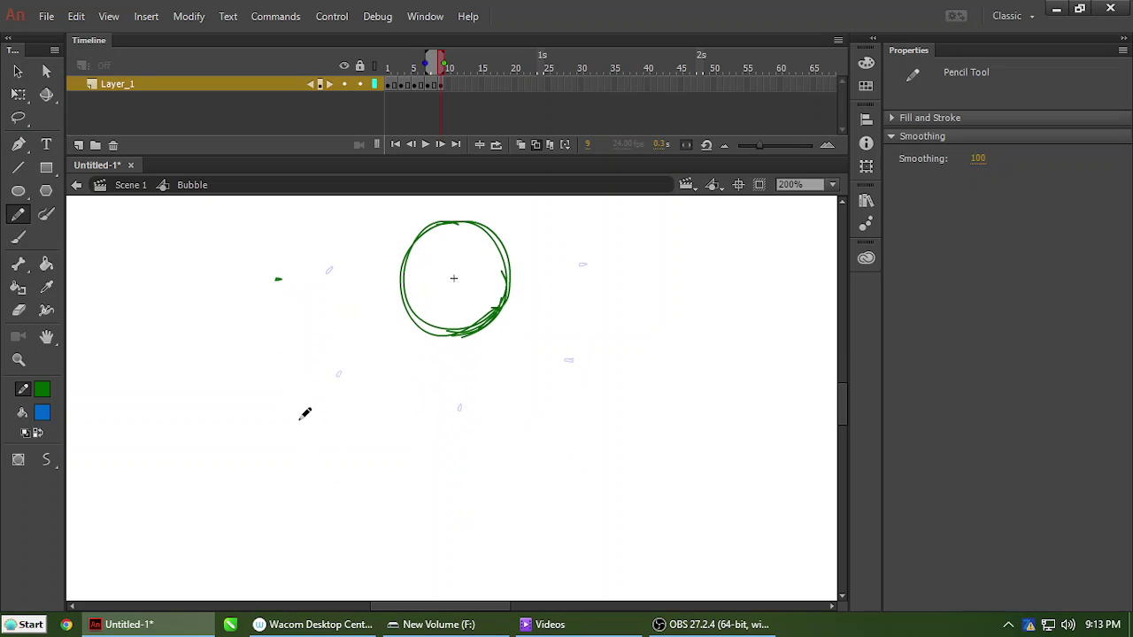
drag(298, 422, 300, 423)
Draw small ovals on frame 9 beyond the outlined ones below, at lower right and right of the circle, undoing misplaced strokes.
drag(464, 462, 466, 461)
key(ctrl+z)
drag(625, 396, 630, 395)
drag(623, 288, 578, 374)
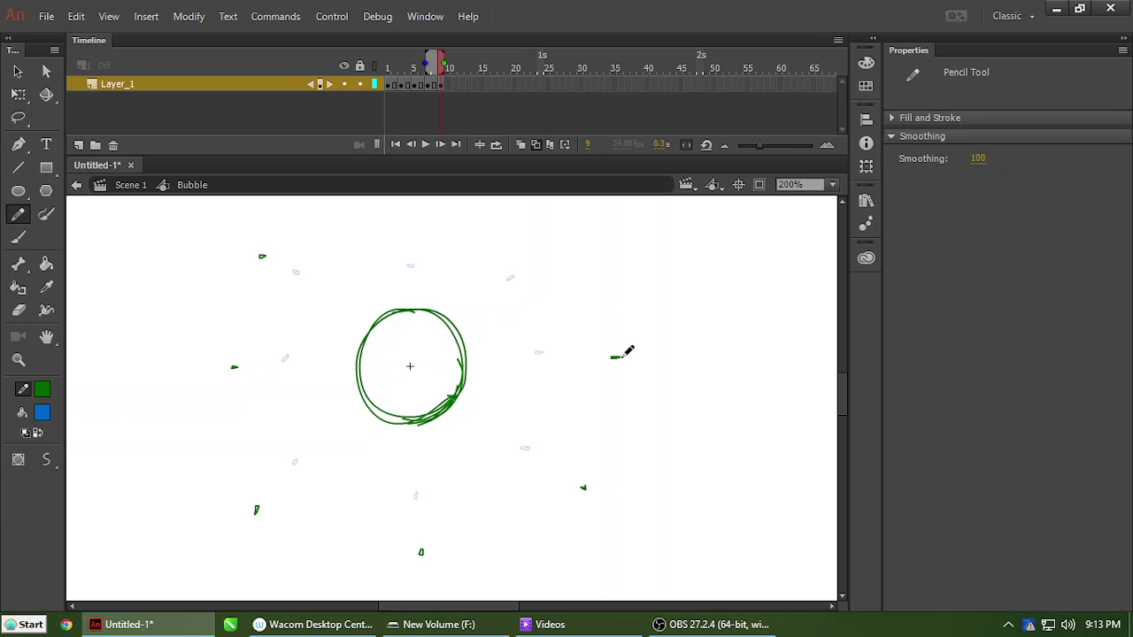
key(ctrl+z)
drag(606, 375, 608, 379)
Draw three more small ovals on frame 9, one at the circle's upper right and two farther out above it.
drag(560, 274, 544, 349)
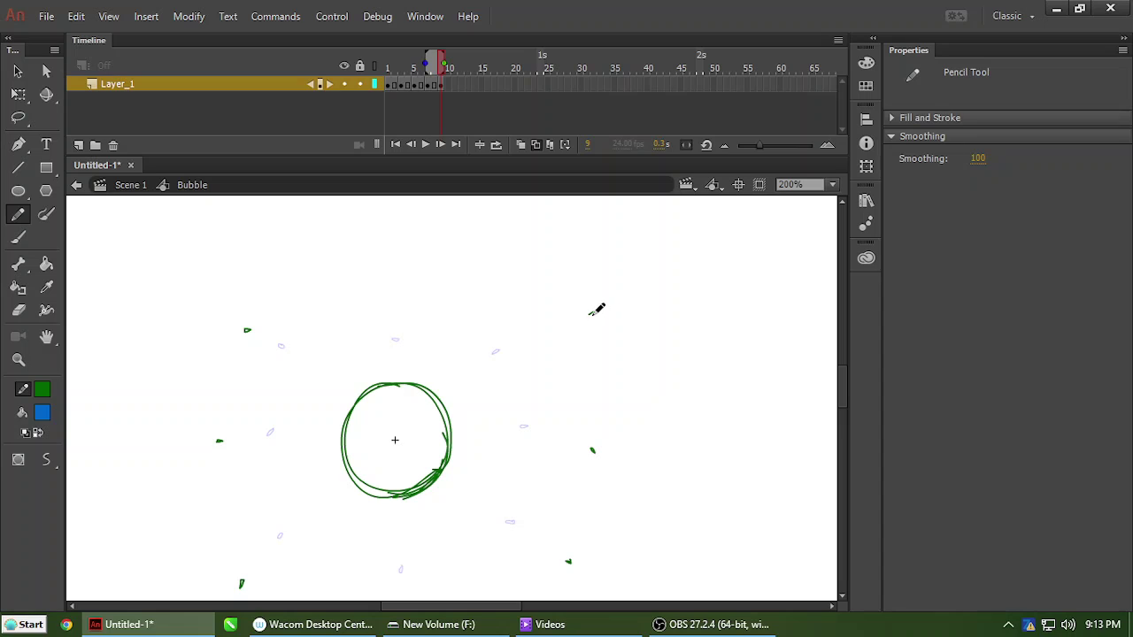
drag(591, 315, 596, 313)
drag(403, 263, 405, 261)
drag(329, 267, 332, 270)
Turn off onion skin outlines and play back the animation through frame 9 at reduced zoom.
key(ctrl+minus)
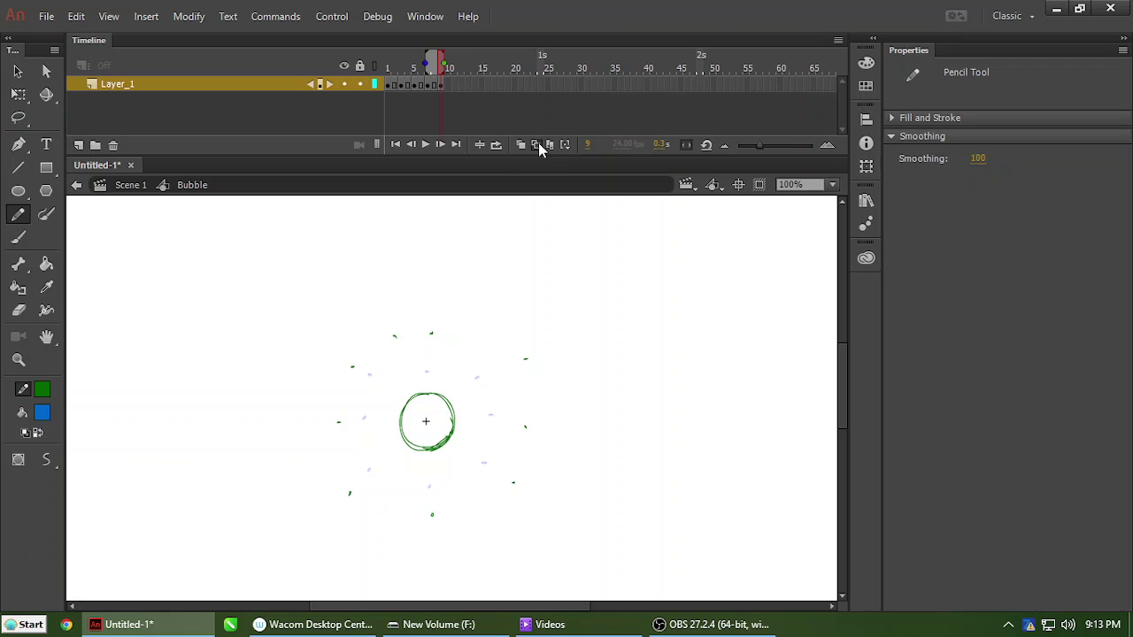
click(536, 144)
key(ctrl+minus)
click(425, 71)
key(Return)
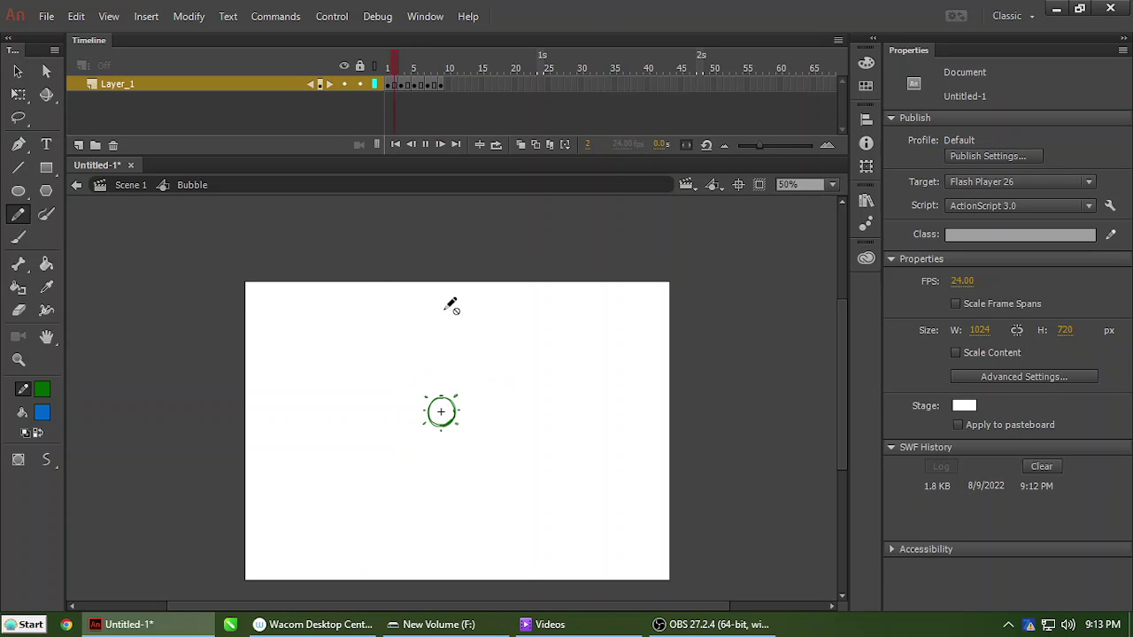
Insert a keyframe at frame 11 and delete the ovals above the circle, from upper right to upper left.
click(456, 86)
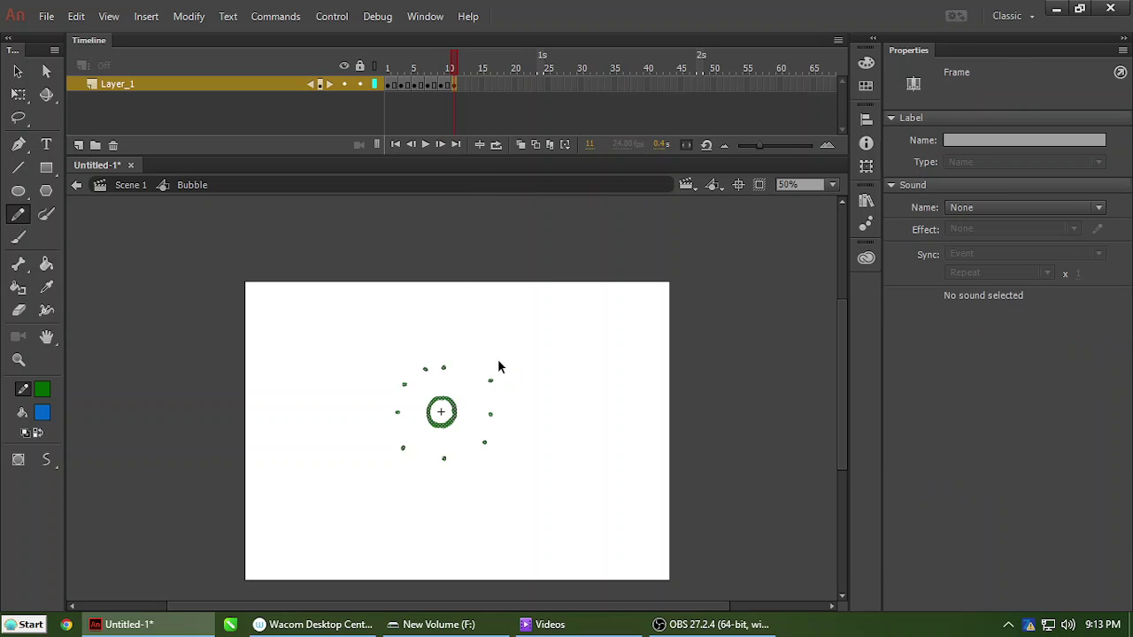
key(ctrl+1)
click(522, 308)
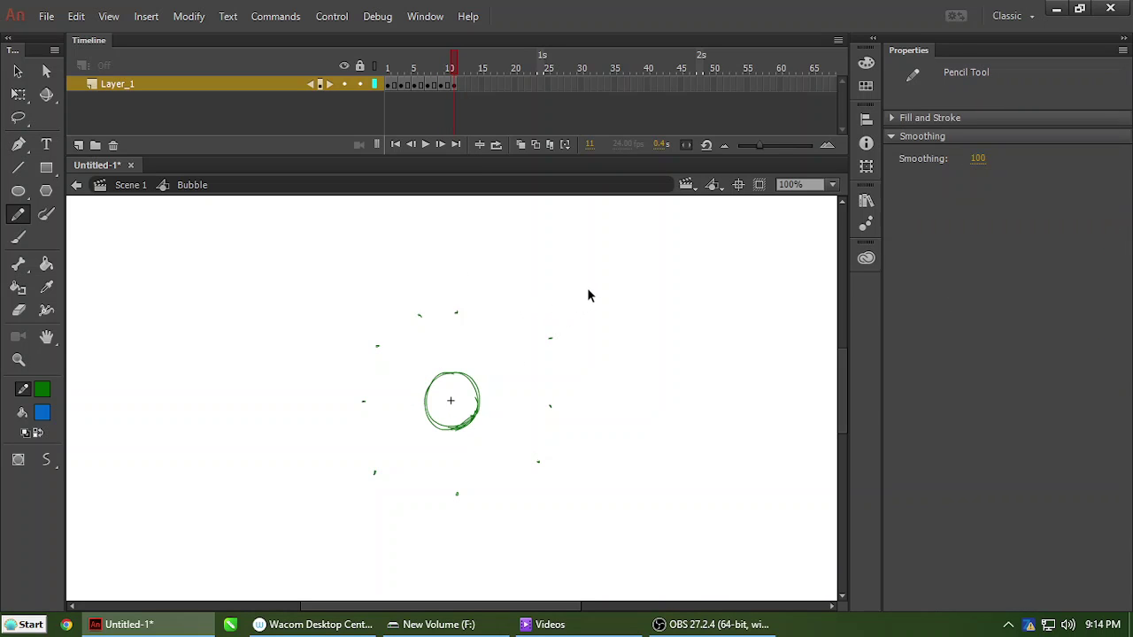
drag(600, 276, 315, 362)
key(Delete)
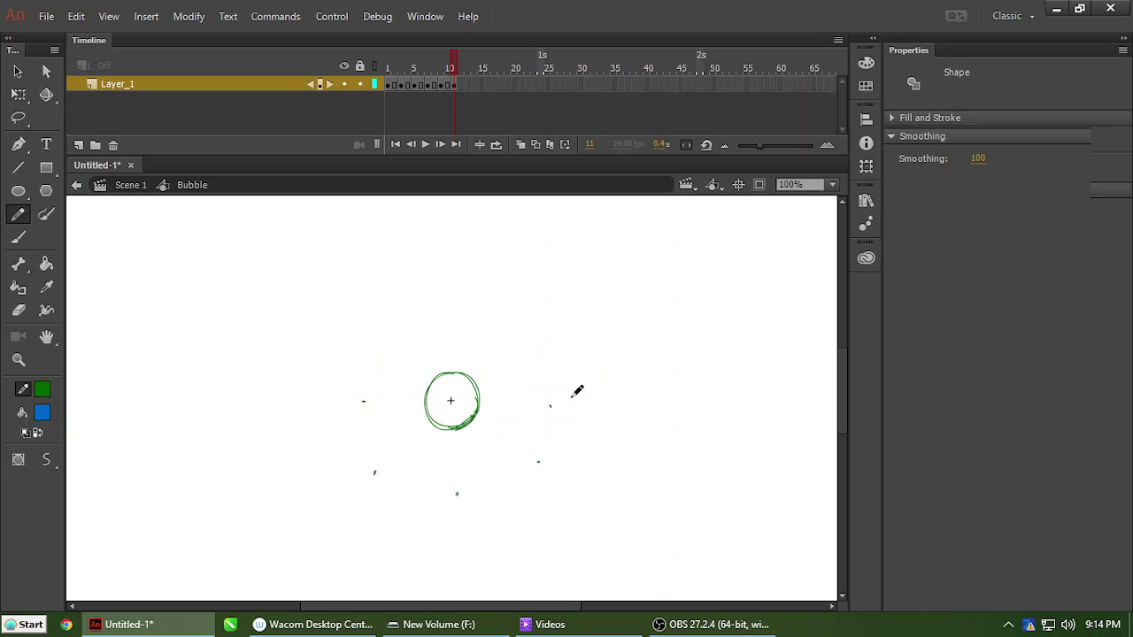
Delete the remaining ovals on frame 11 at the right, left and below the circle.
mouse_move(595, 377)
mouse_down()
mouse_move(514, 506)
mouse_move(522, 517)
mouse_up()
drag(294, 361, 390, 531)
drag(454, 479, 492, 529)
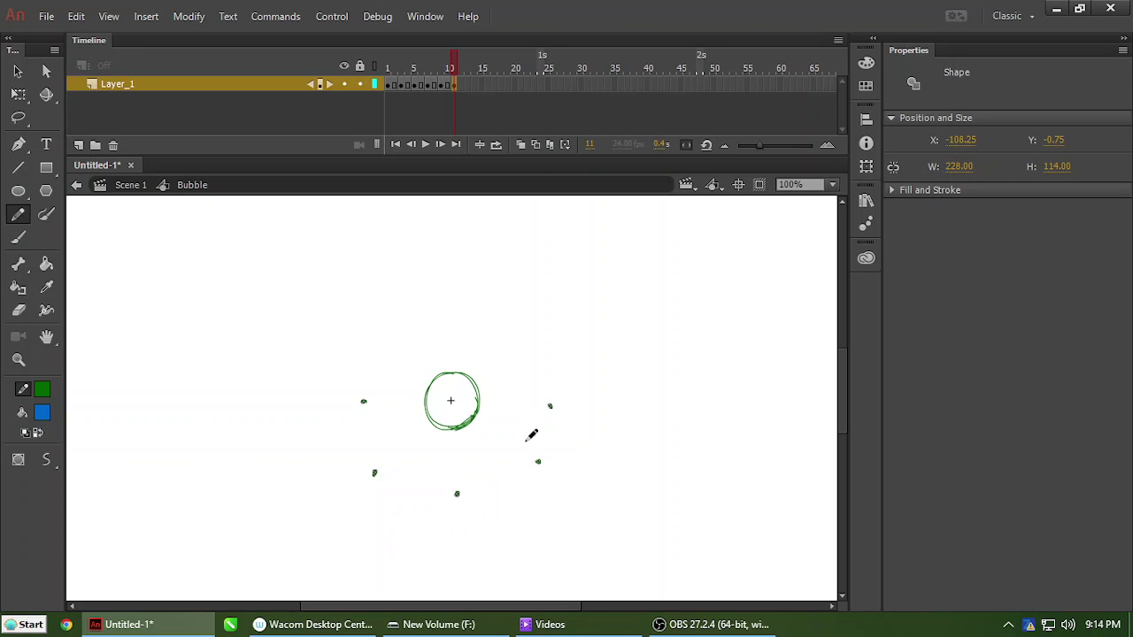
key(Delete)
Turn on onion skin outlines and draw small ovals on frame 11 farther out than the outlined ones around the circle.
click(535, 144)
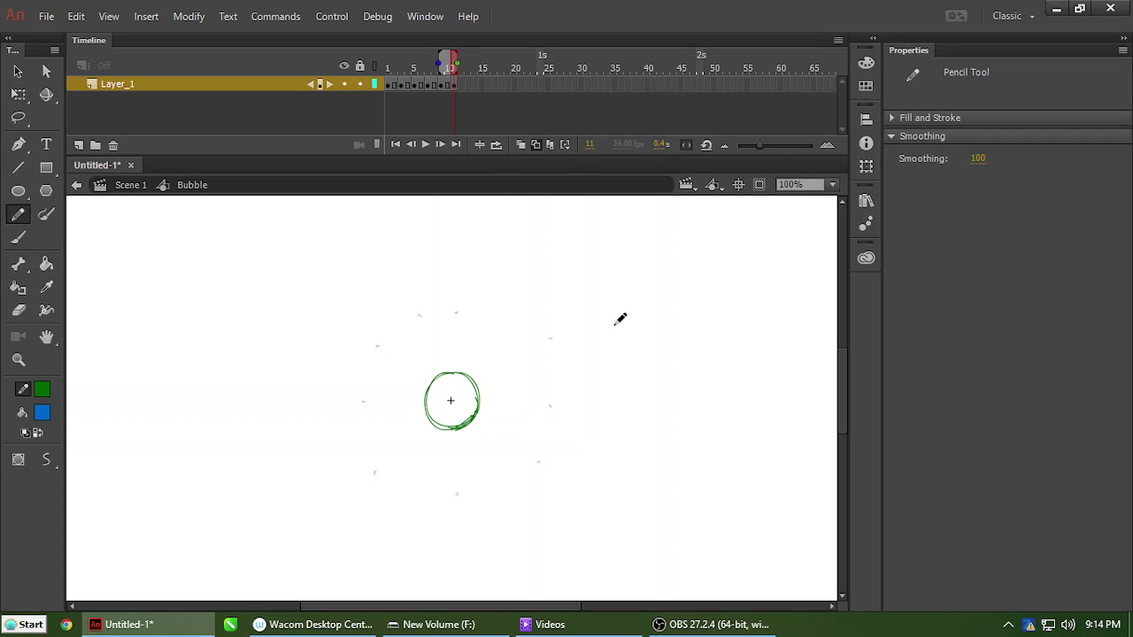
click(312, 343)
click(315, 419)
drag(355, 523, 360, 524)
drag(463, 533, 463, 539)
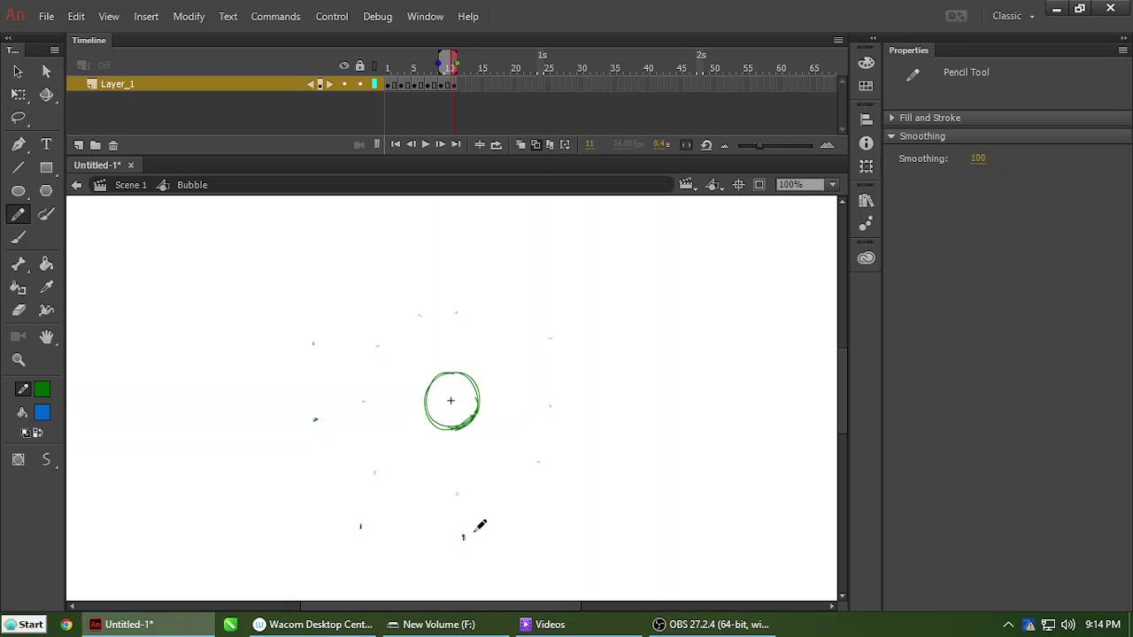
click(571, 483)
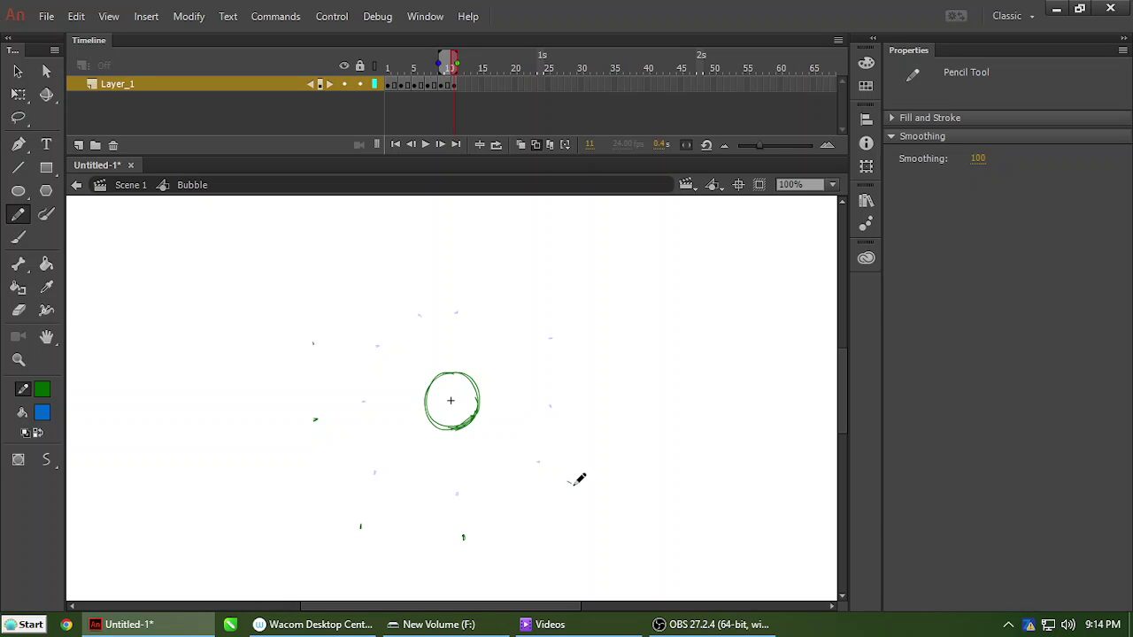
click(618, 416)
click(367, 274)
Turn off onion skin outlines and preview the animation between frames 1 and 11.
key(ctrl+minus)
drag(459, 62, 383, 81)
key(Return)
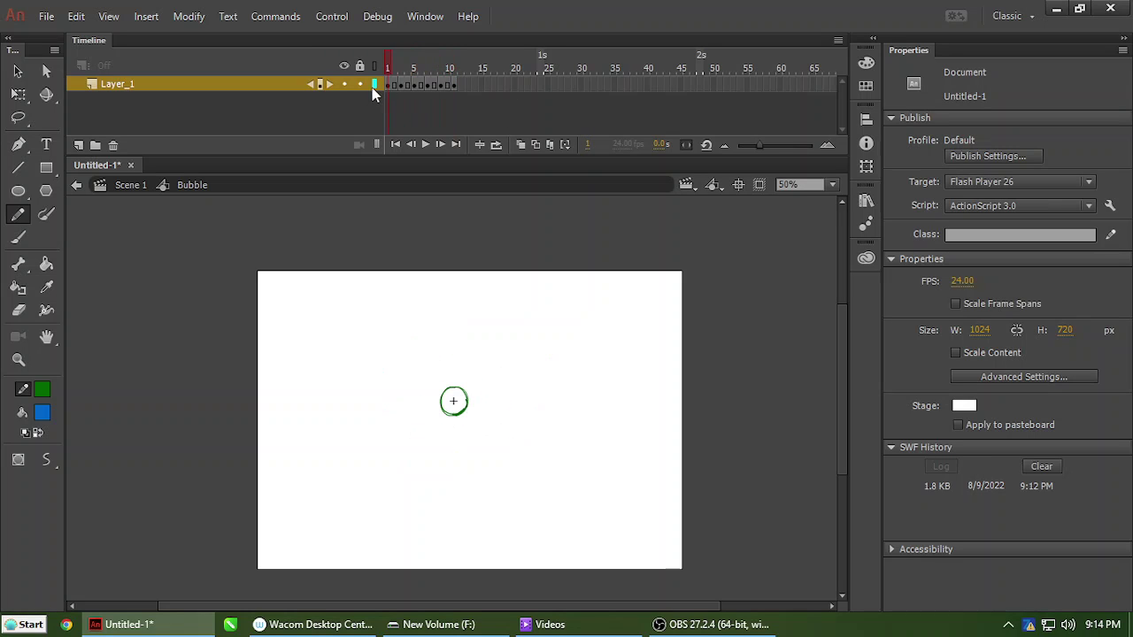
key(ctrl+equal)
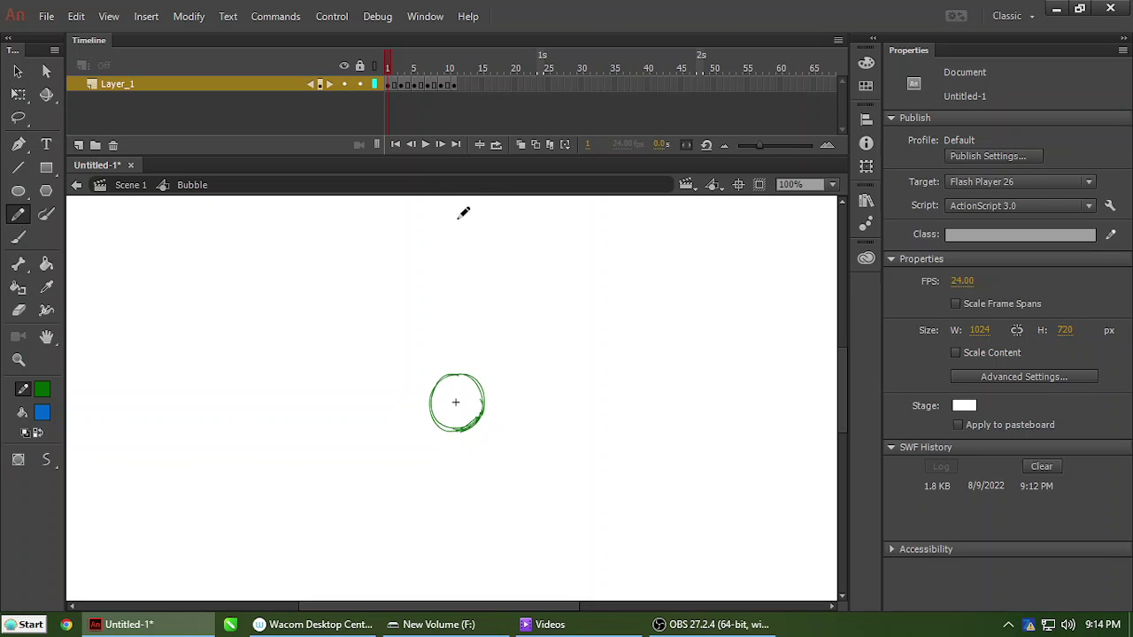
drag(394, 62, 386, 94)
Add a new layer above Layer_1, keeping Layer_1 locked, and save the document as bubble.
click(78, 146)
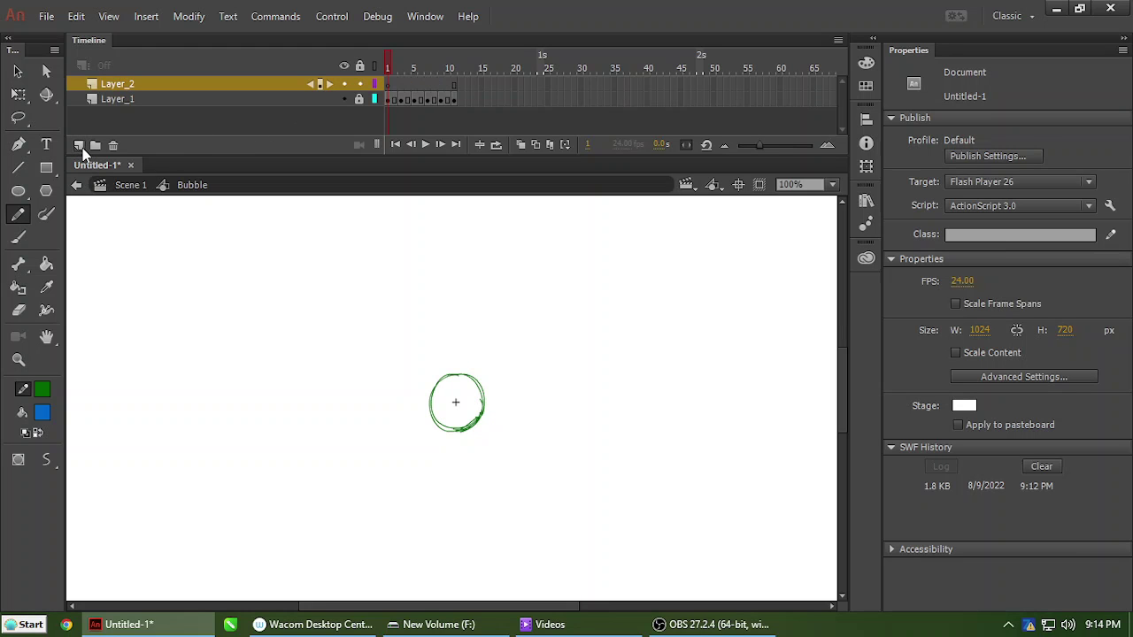
key(ctrl+s)
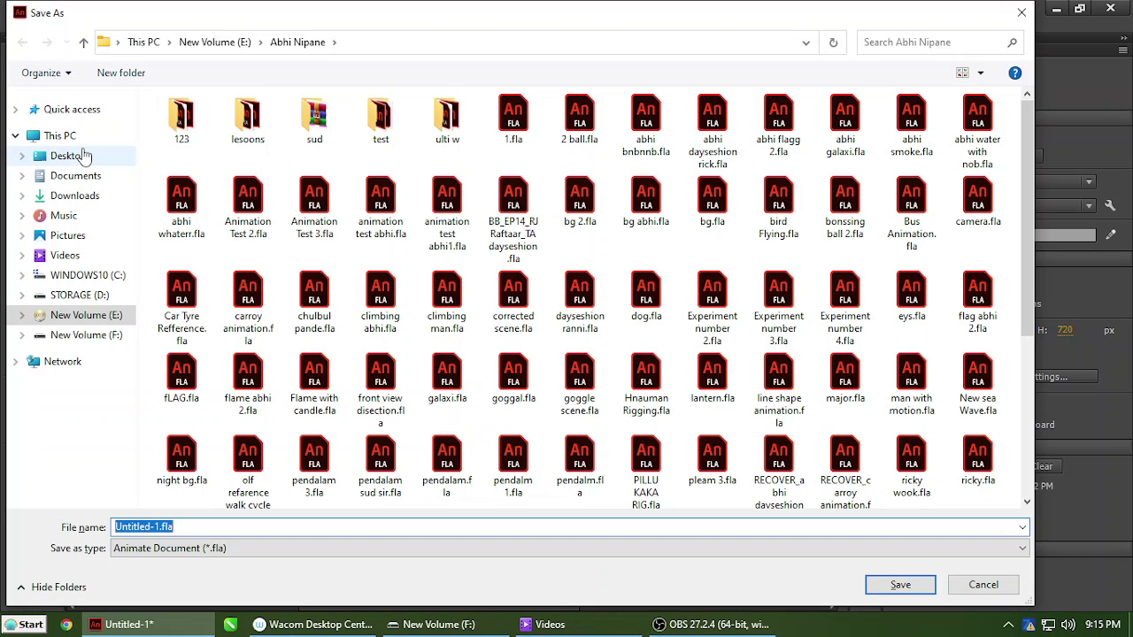
text(bubble)
key(Return)
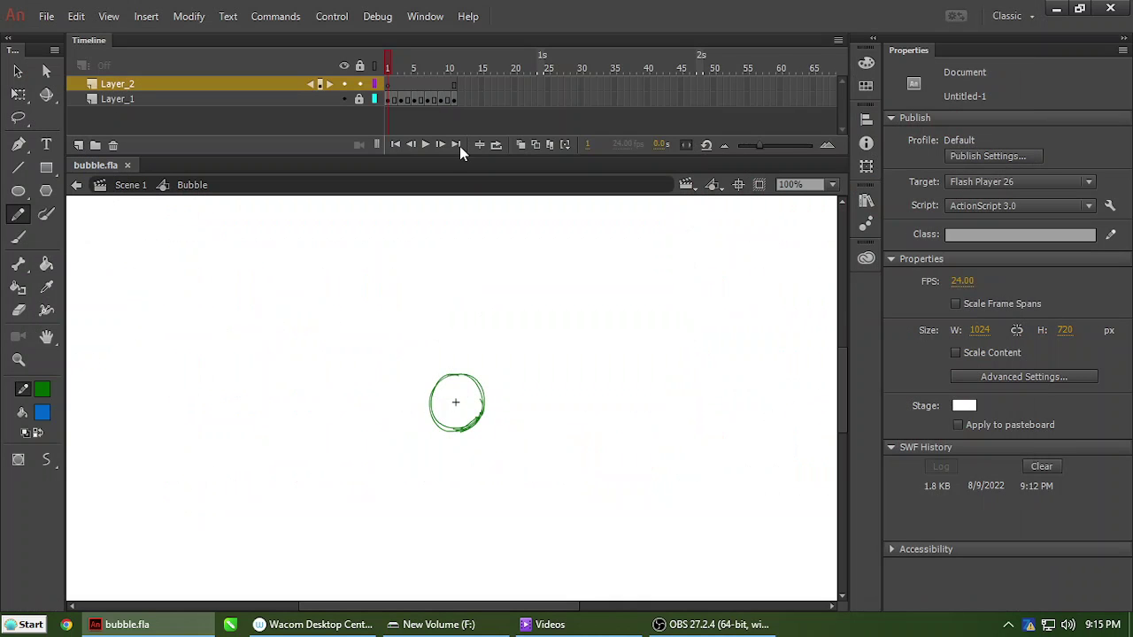
Draw a filled circle on Layer_2 beside the bubble sketch and swap its stroke and fill colors to make the fill green.
click(17, 190)
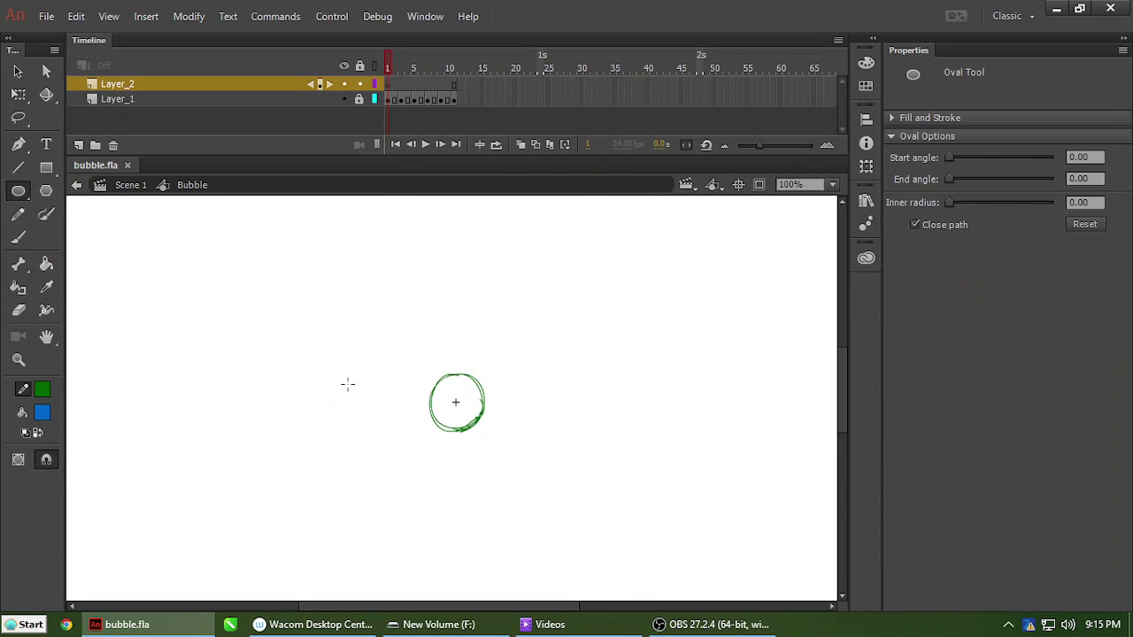
mouse_move(335, 361)
mouse_down()
mouse_move(390, 420)
mouse_move(379, 409)
mouse_up()
drag(303, 340, 404, 455)
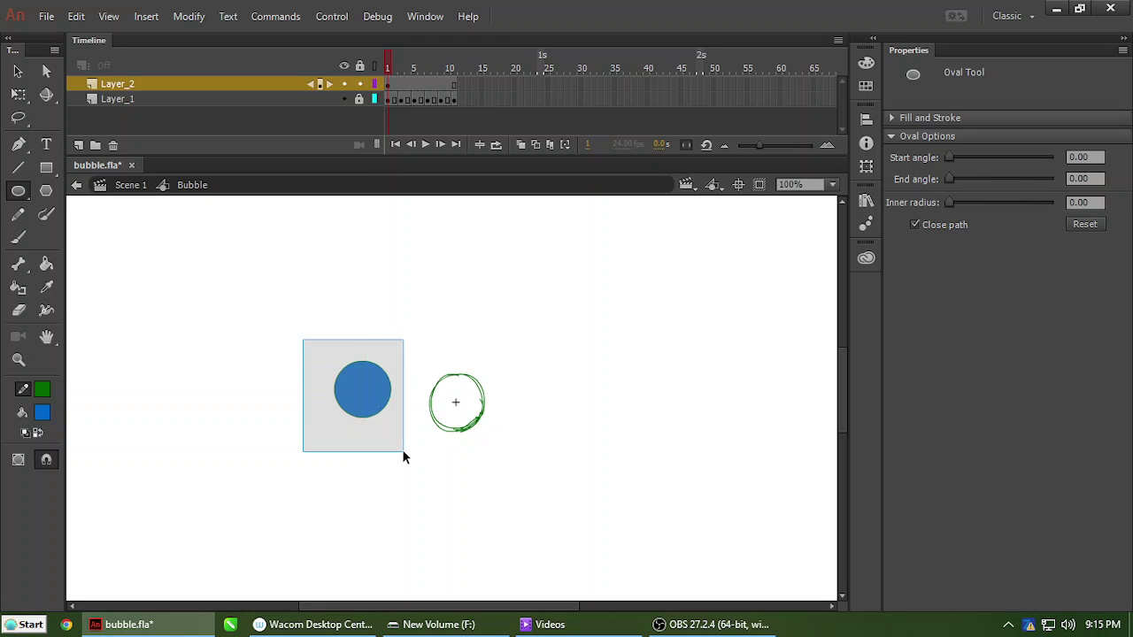
click(36, 434)
click(321, 418)
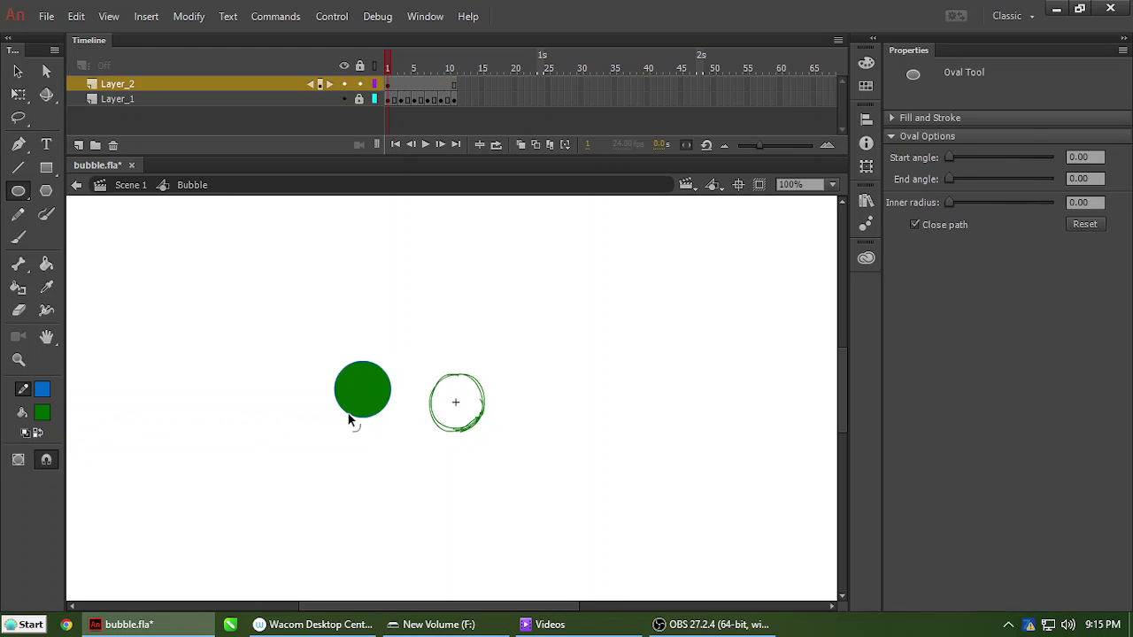
Delete the outline and the green fill of the circle beside the bubble sketch.
ctrl+click(349, 421)
key(Delete)
ctrl+click(379, 398)
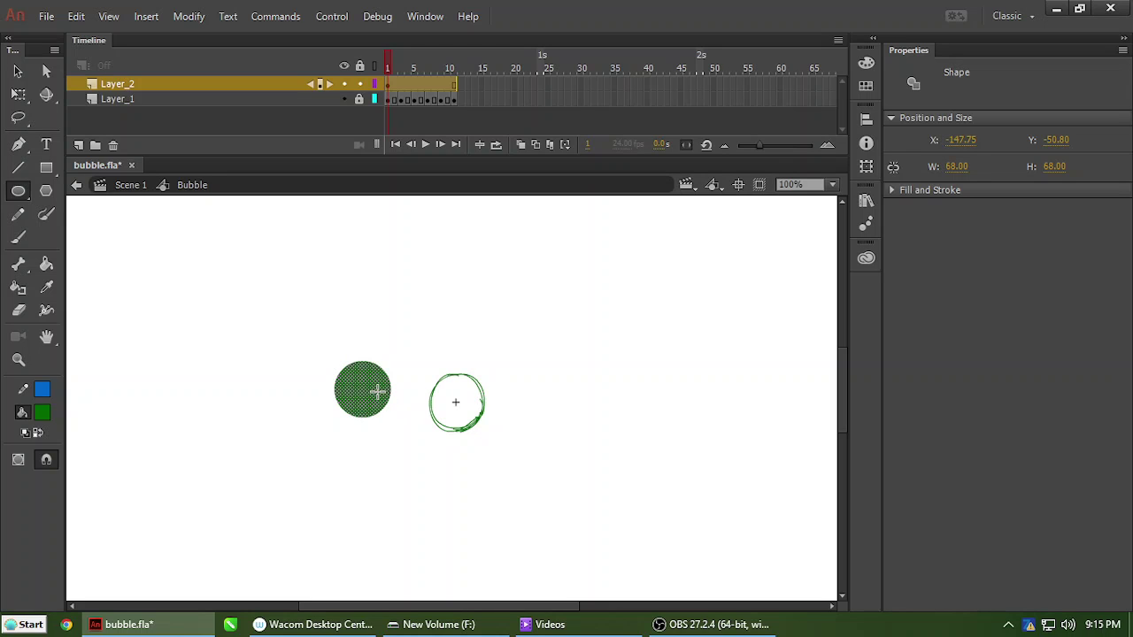
key(Delete)
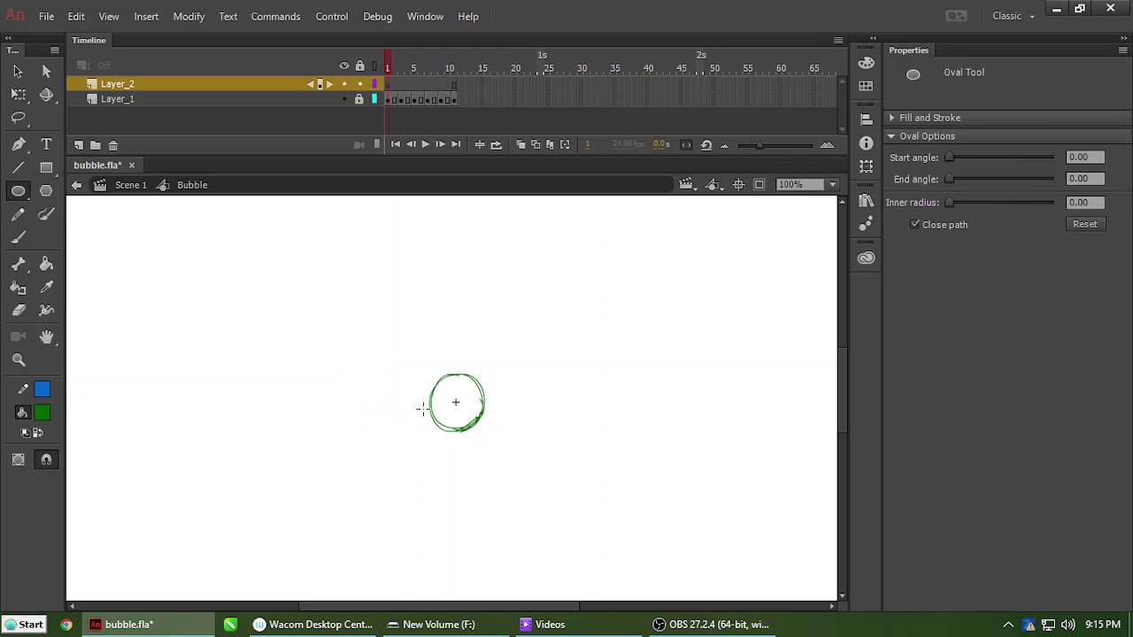
Set the brush size to 6 and paint green over the bubble sketch's outline and part of its inside on Layer_2.
key(b)
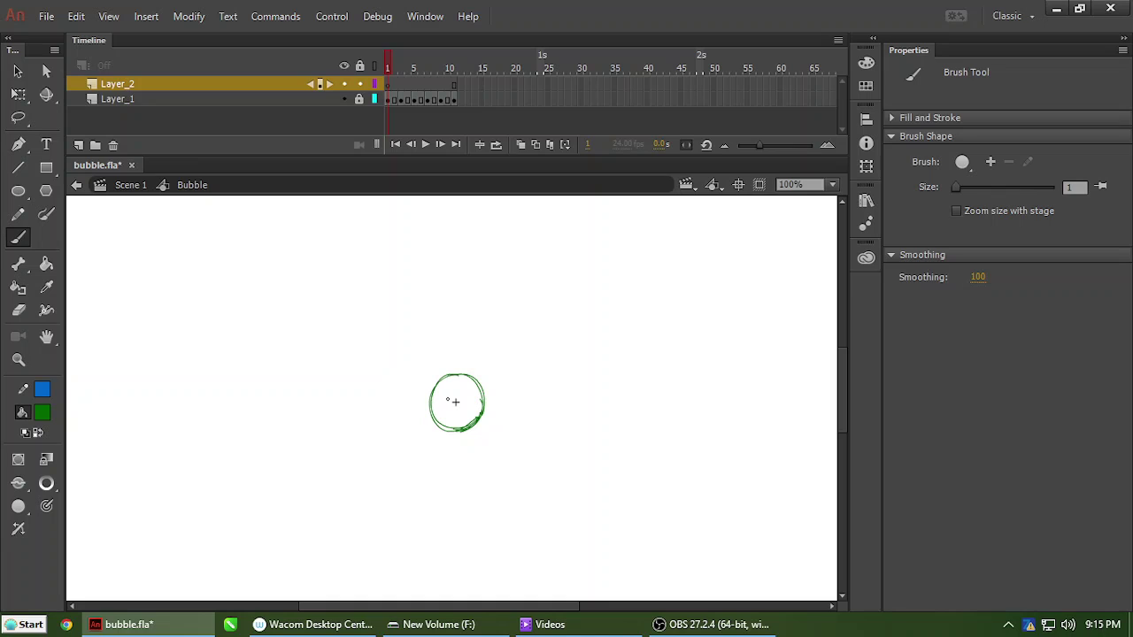
key(bracketright)
key(bracketright)
key(bracketright)
key(bracketright)
drag(455, 376, 479, 395)
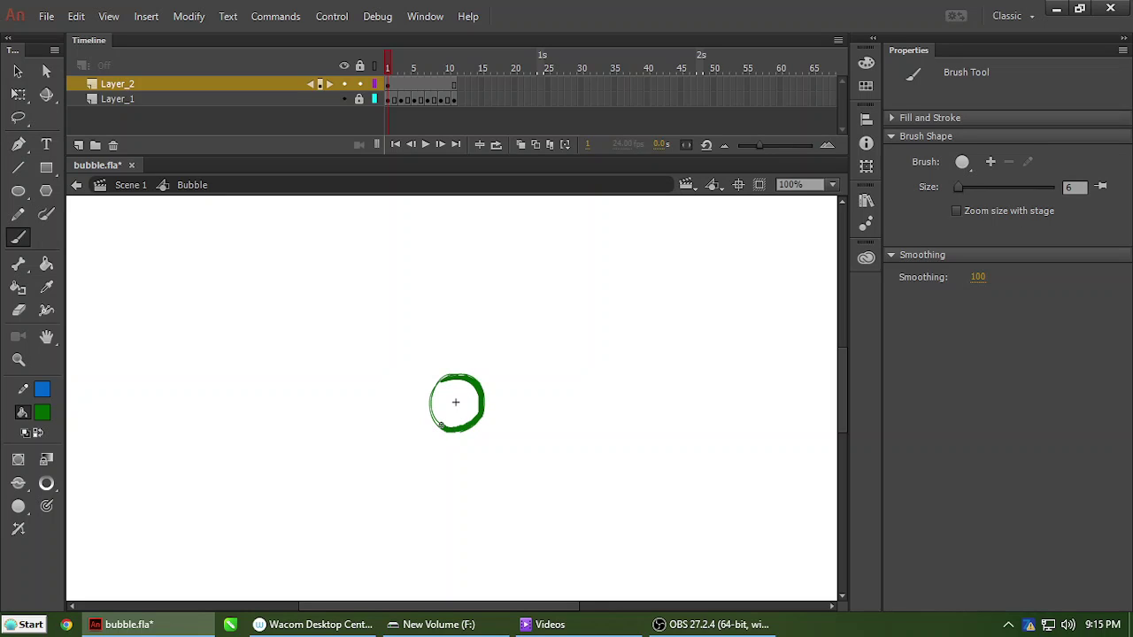
mouse_move(434, 417)
mouse_down()
mouse_move(448, 382)
mouse_move(465, 379)
mouse_move(453, 377)
mouse_move(439, 384)
mouse_move(456, 405)
mouse_up()
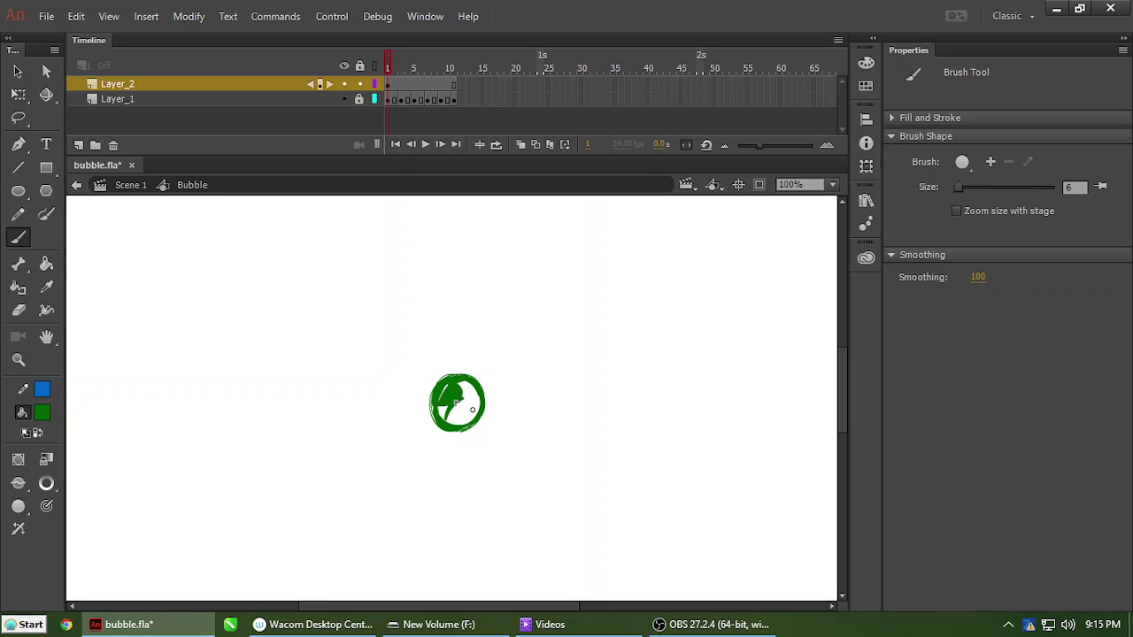
Fill the unpainted part of the bubble with green, and delete the painted shape.
key(k)
click(473, 410)
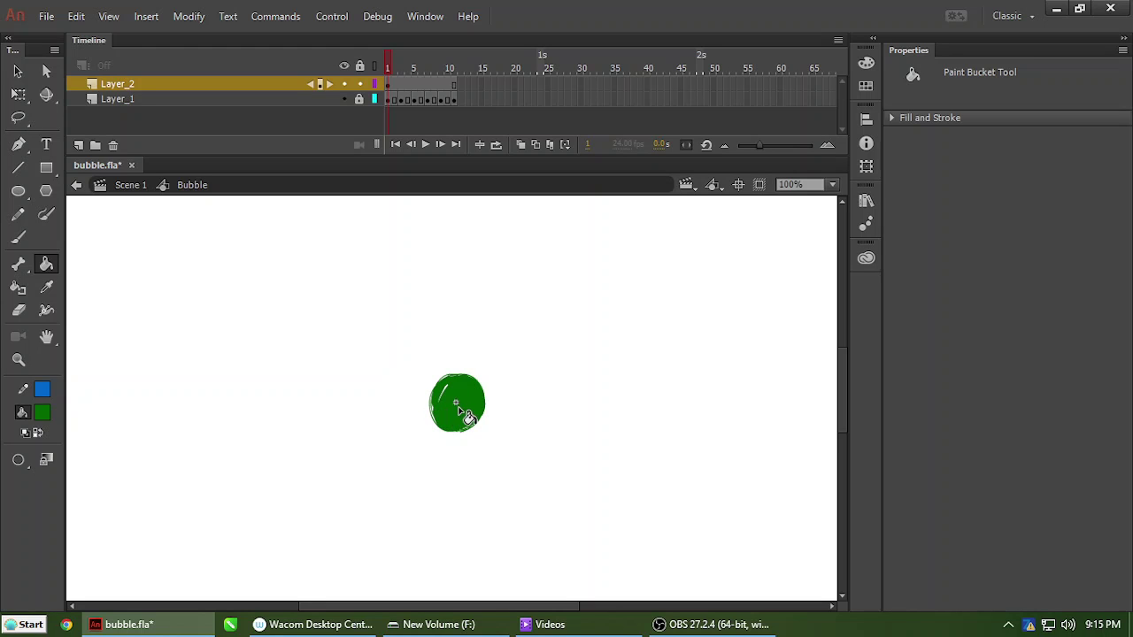
ctrl+click(464, 412)
key(Delete)
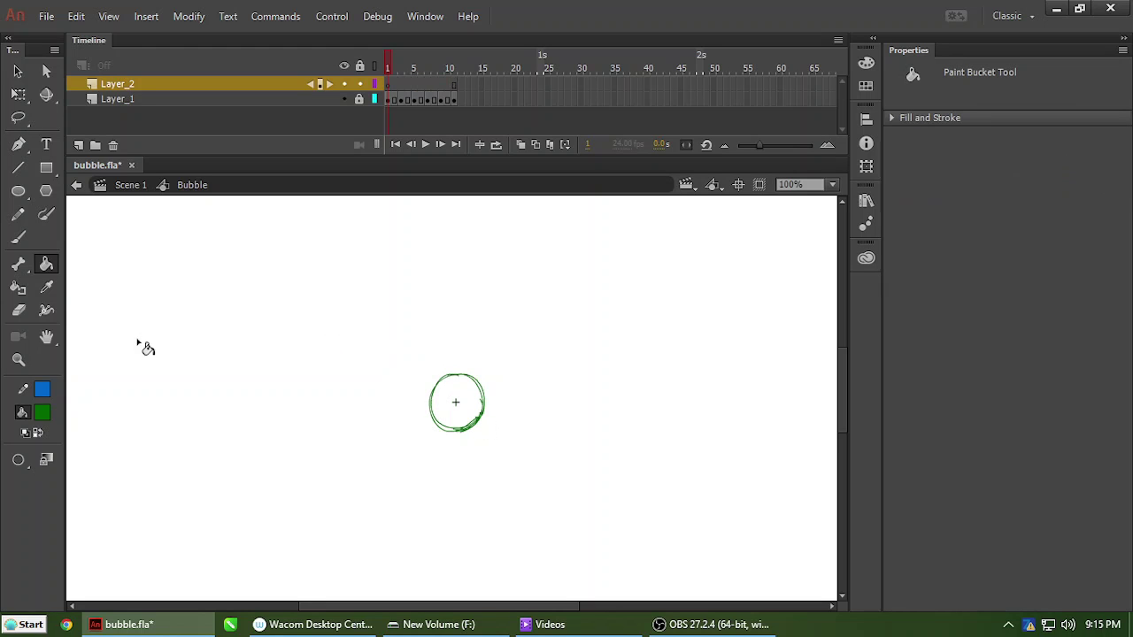
Draw a green circle about 78 by 78 px on Layer_2, remove its outline and move it over the bubble sketch.
key(o)
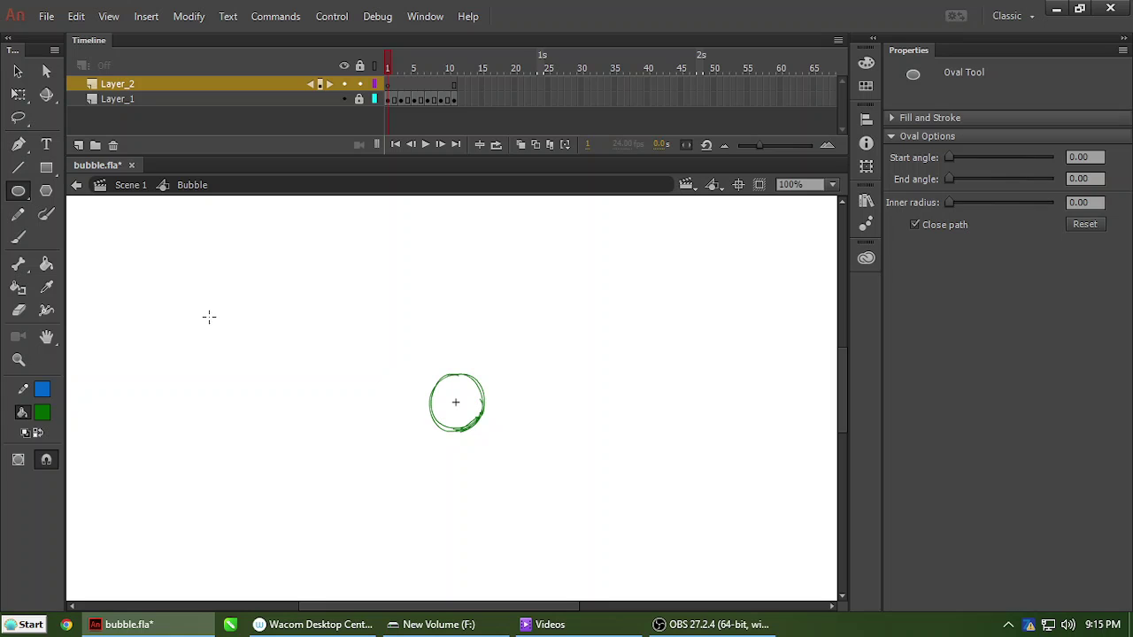
drag(208, 317, 260, 380)
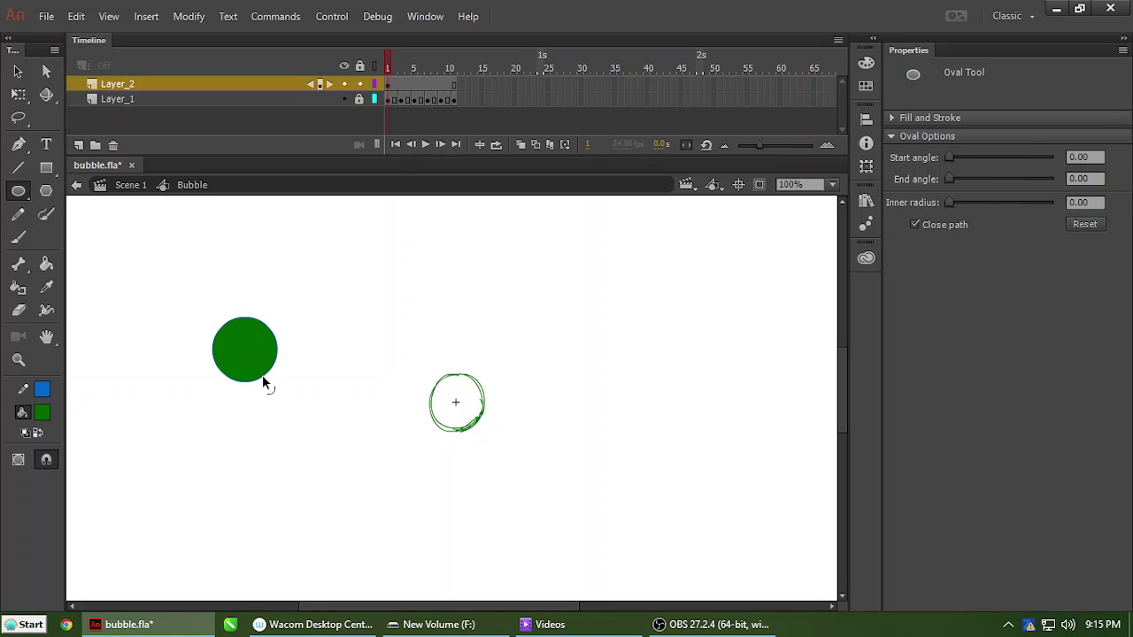
ctrl+click(262, 377)
drag(186, 298, 304, 407)
drag(245, 345, 458, 397)
key(ctrl+equal)
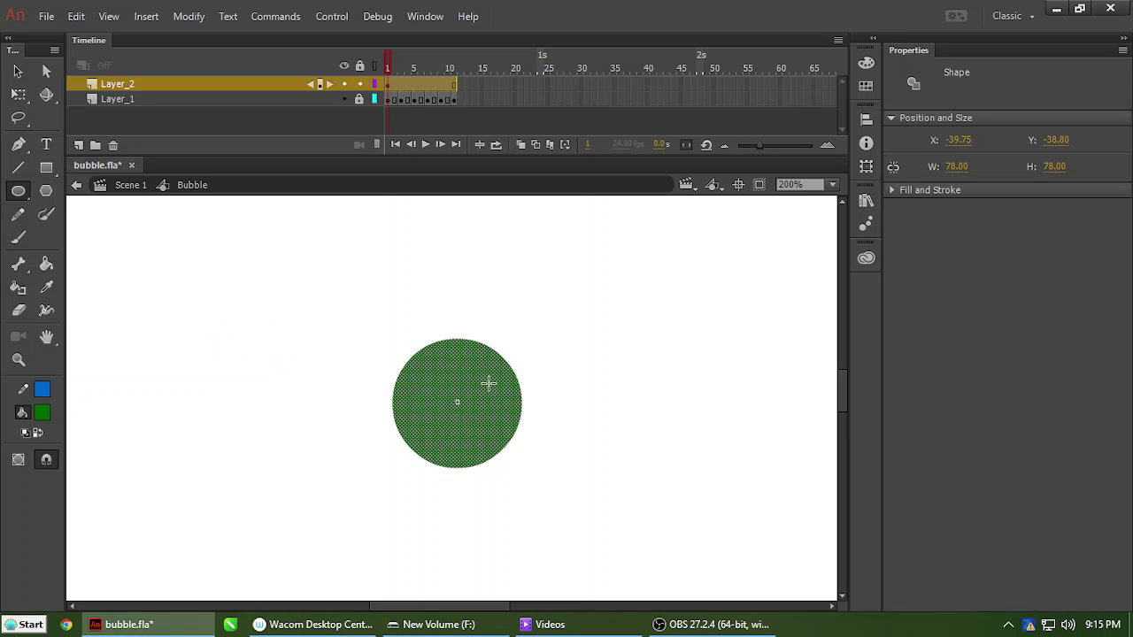
Scale the green circle down to about 72 by 72 px to fit the bubble sketch, and scrub through frames 1 to 11.
key(q)
drag(522, 339, 516, 335)
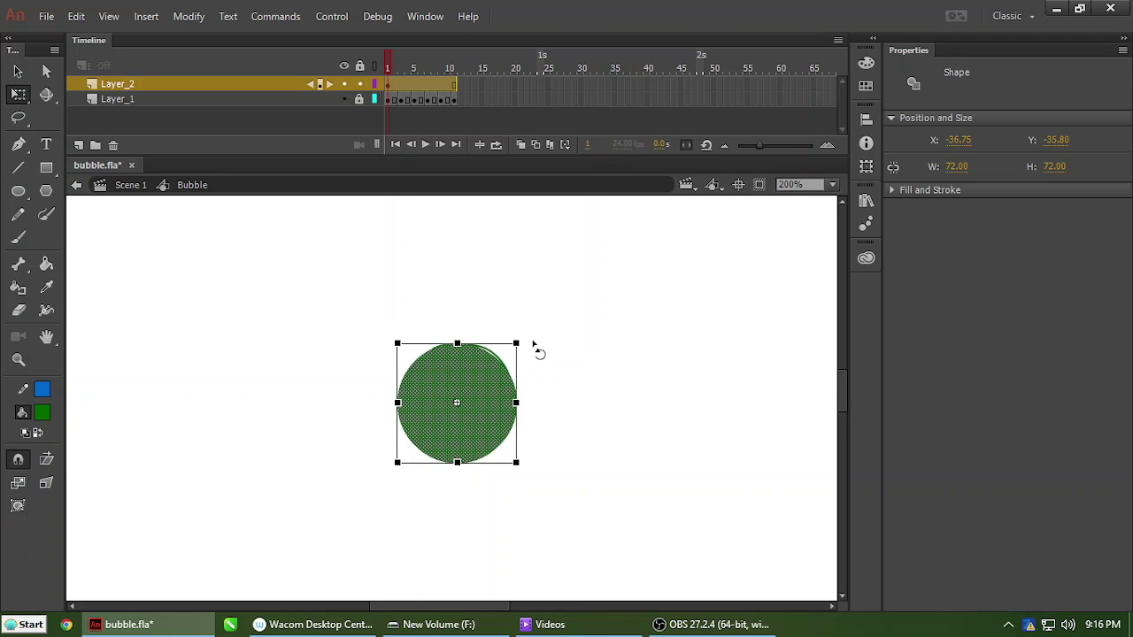
click(529, 363)
key(ctrl+minus)
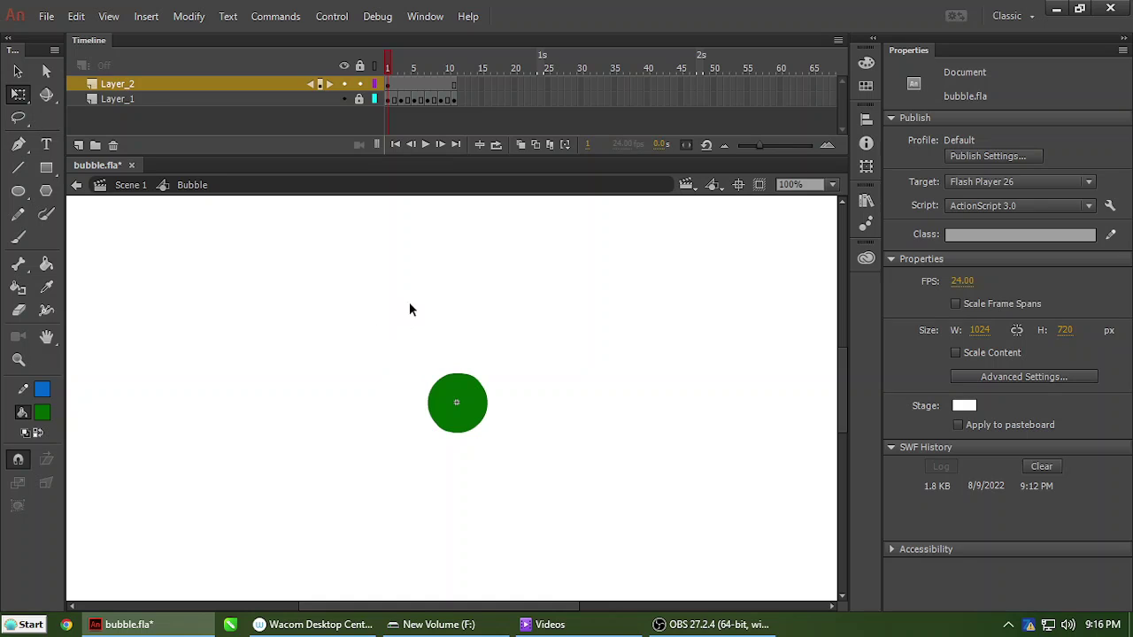
mouse_move(386, 64)
mouse_down()
mouse_move(453, 76)
mouse_move(390, 86)
mouse_up()
drag(455, 85, 383, 96)
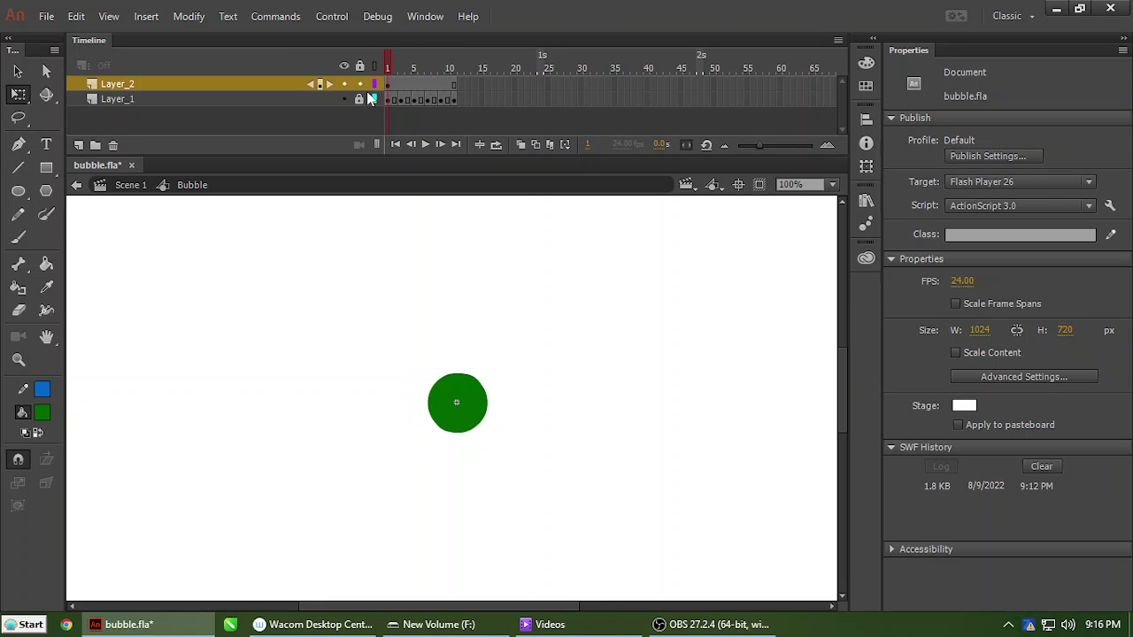
Hide Layer_2, unlock Layer_1 and delete the bubble outline in frame 3, keeping the small ovals.
click(467, 85)
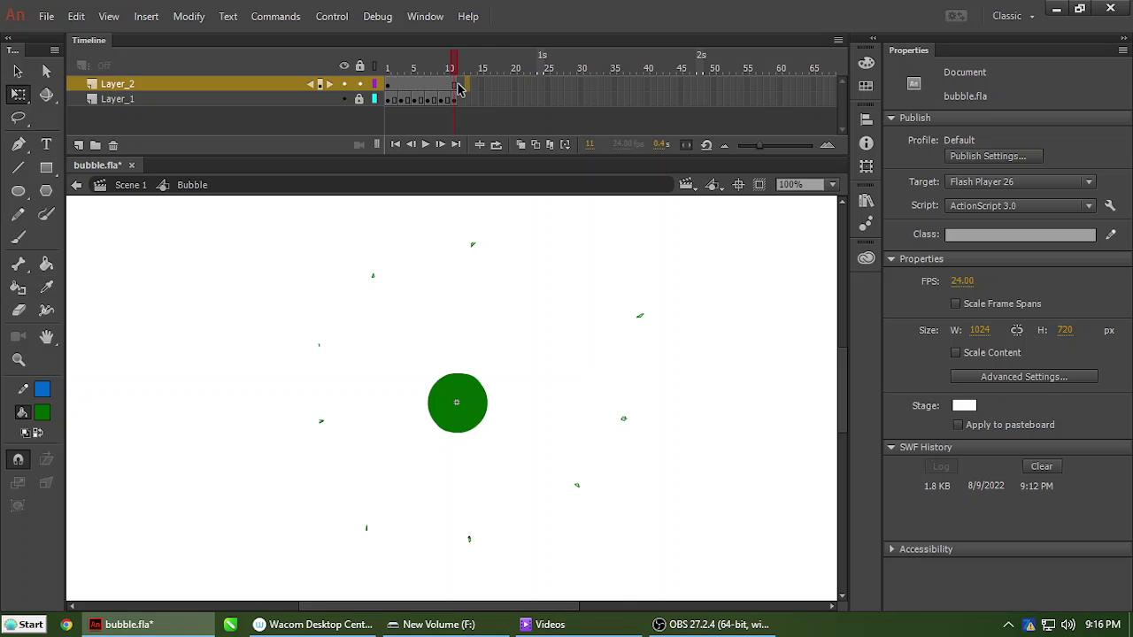
click(344, 84)
click(401, 100)
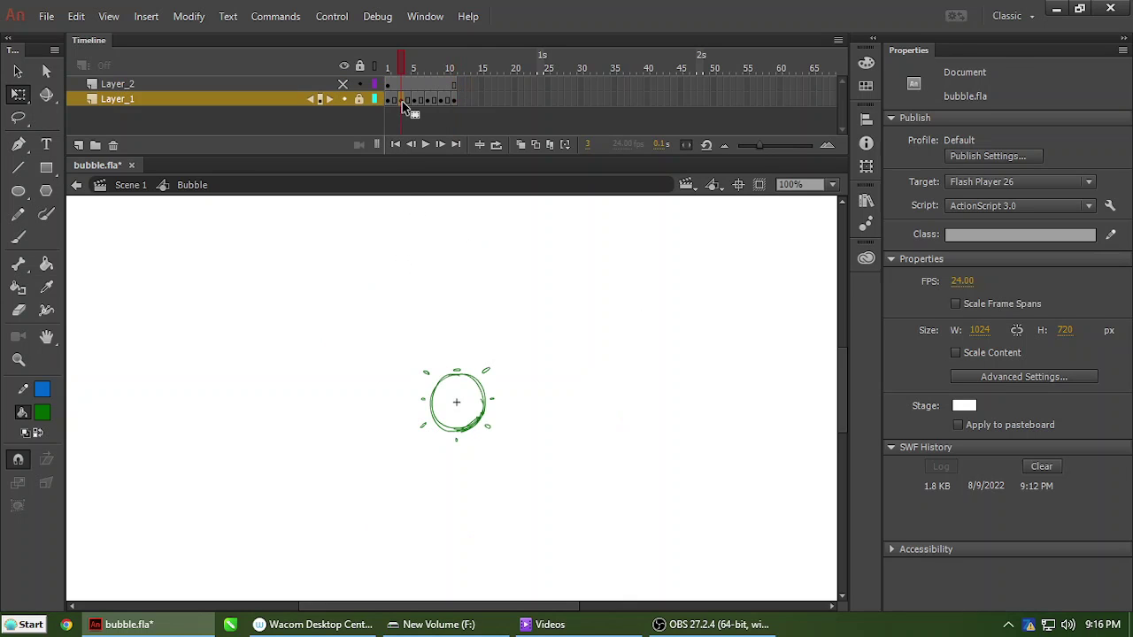
click(480, 389)
click(404, 102)
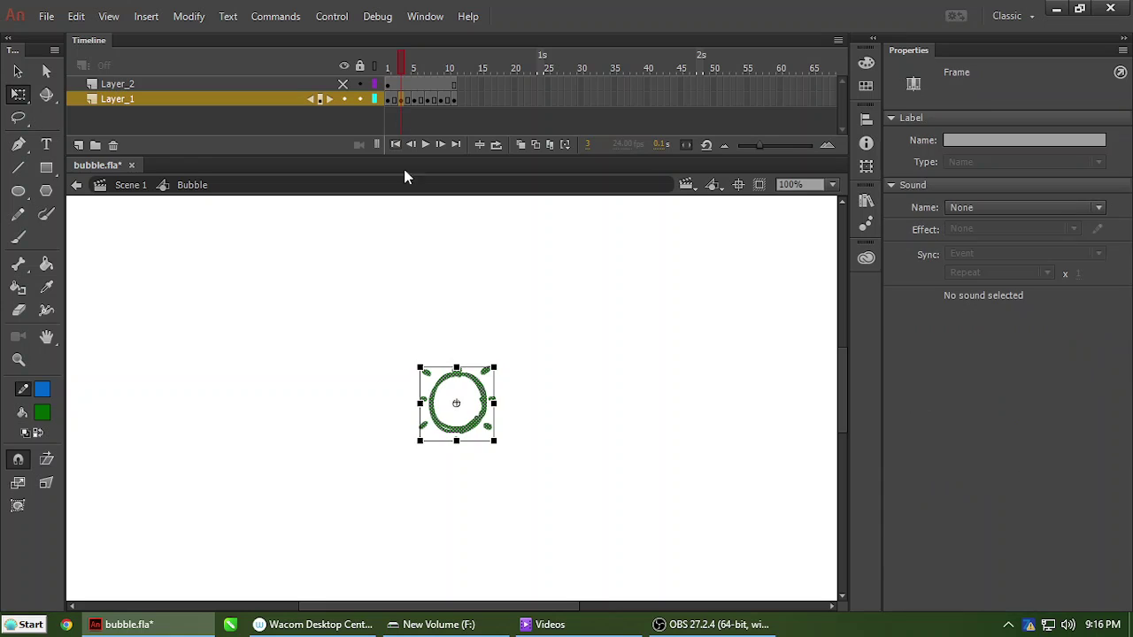
click(474, 381)
click(480, 384)
click(467, 422)
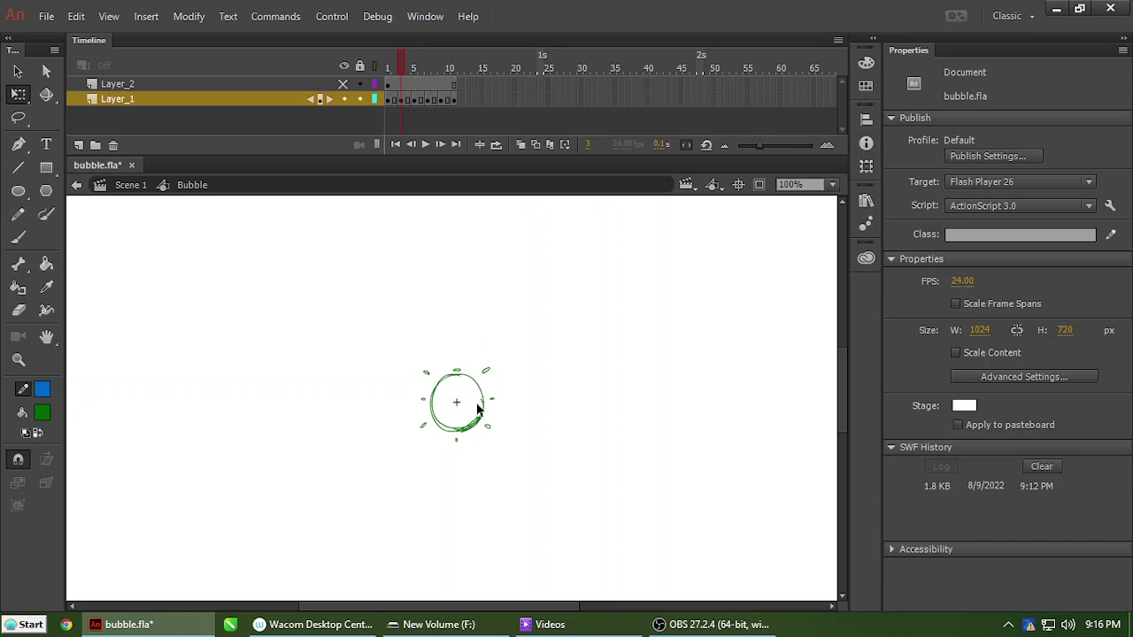
click(482, 423)
double_click(478, 423)
key(Delete)
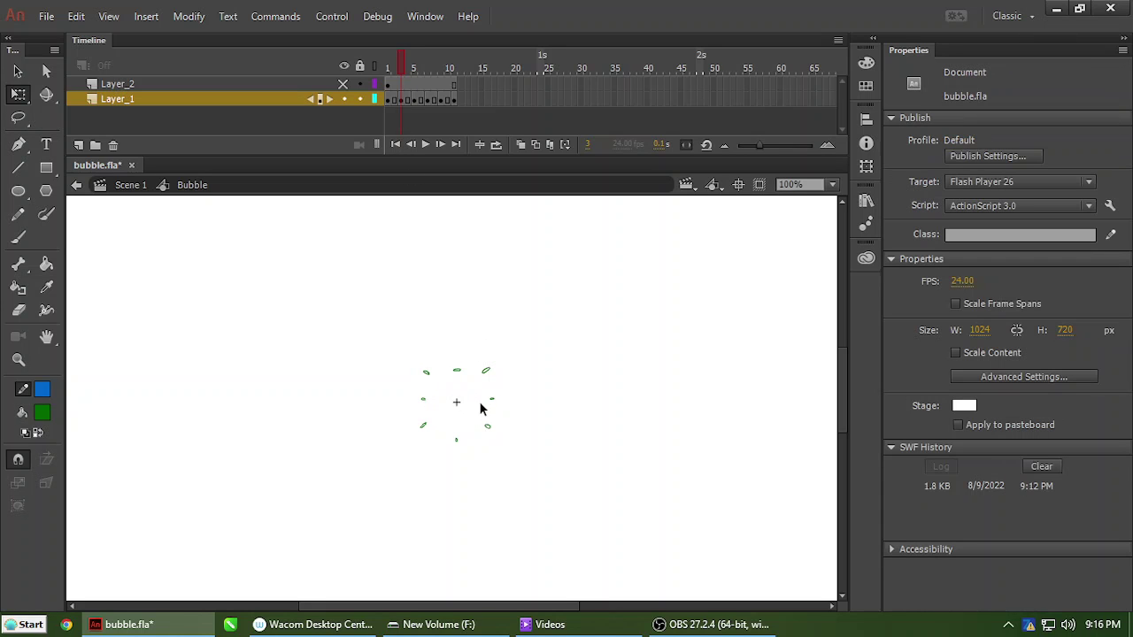
Step back and forth through frames 1 to 5 to compare the bubble outline and ovals between keyframes.
key(comma)
key(period)
key(comma)
key(comma)
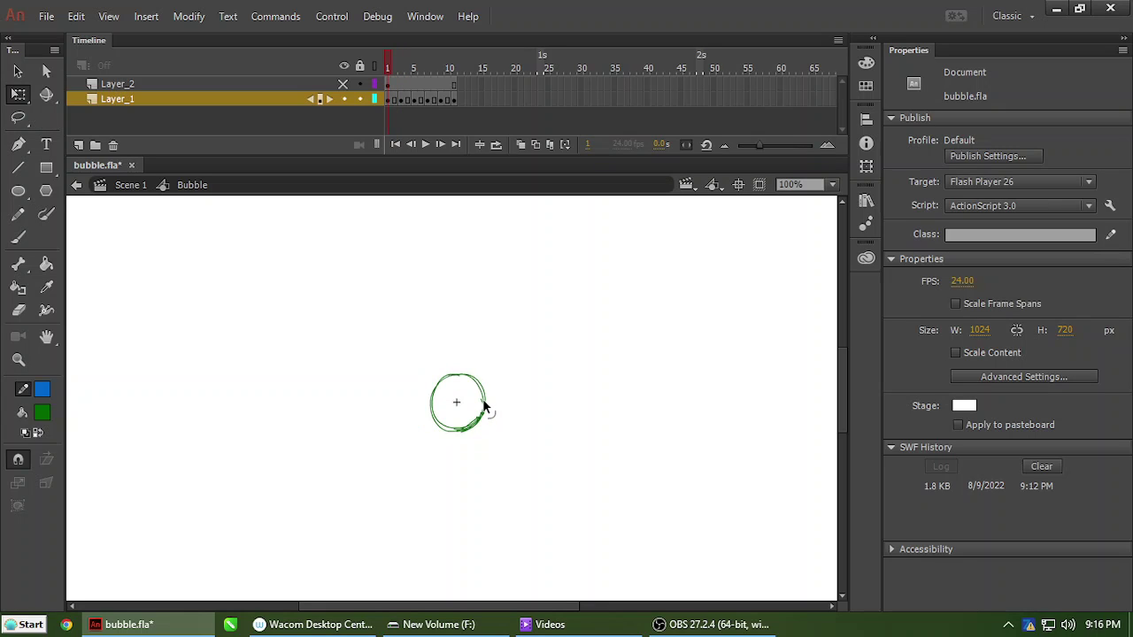
key(period)
key(period)
key(period)
key(period)
key(comma)
key(comma)
key(comma)
key(comma)
Delete the bubble outline in frame 5 of Layer_1, keeping the small ovals around it.
key(period)
key(period)
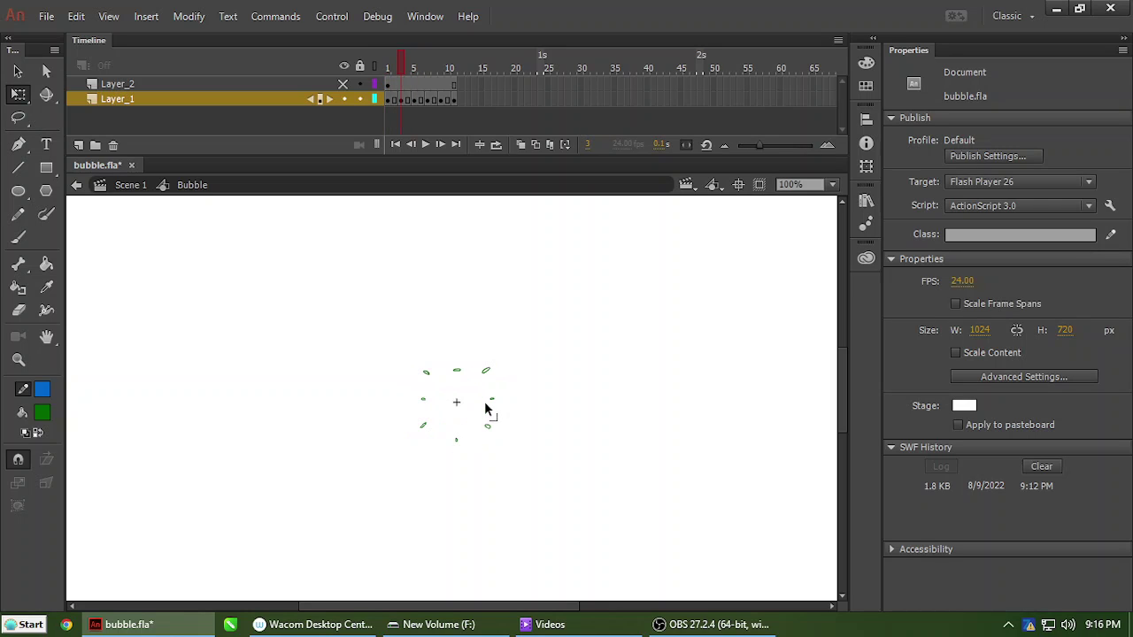
key(period)
key(period)
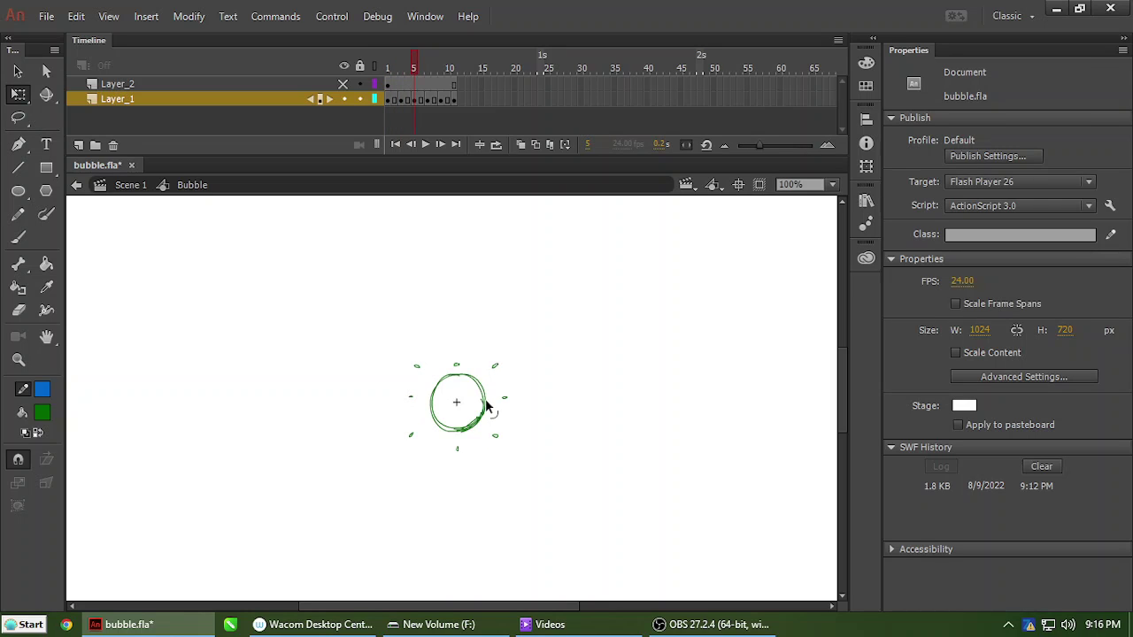
click(485, 403)
double_click(485, 404)
key(Delete)
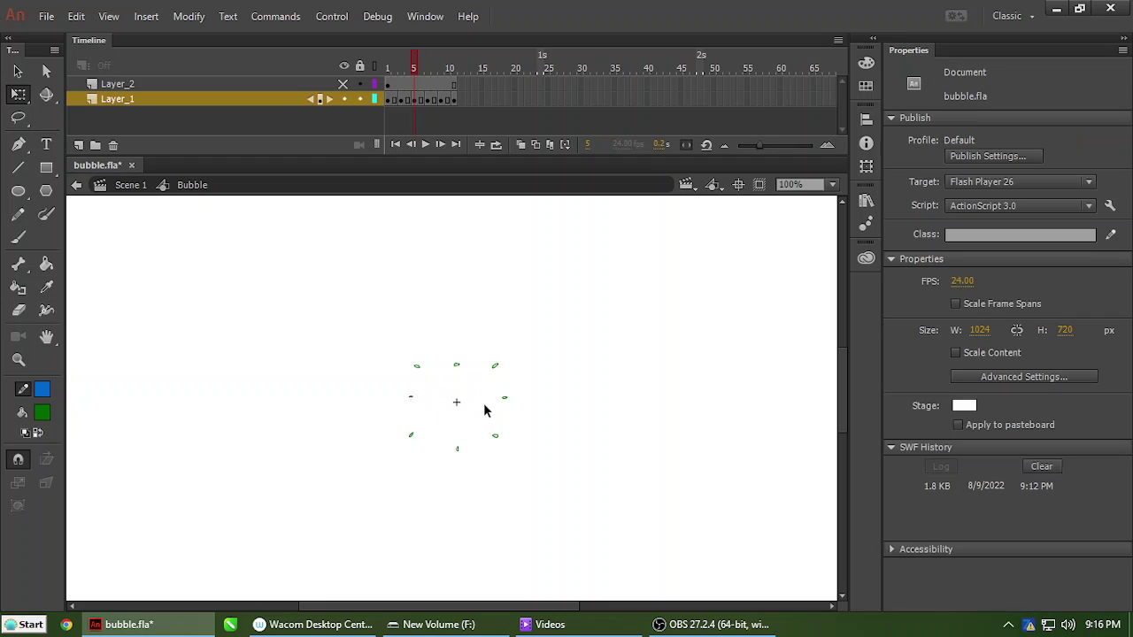
Review frames 1 to 7 and delete the bubble outline in frame 7 of Layer_1.
key(comma)
key(comma)
key(comma)
key(comma)
key(period)
key(period)
key(period)
key(period)
key(period)
key(period)
double_click(483, 405)
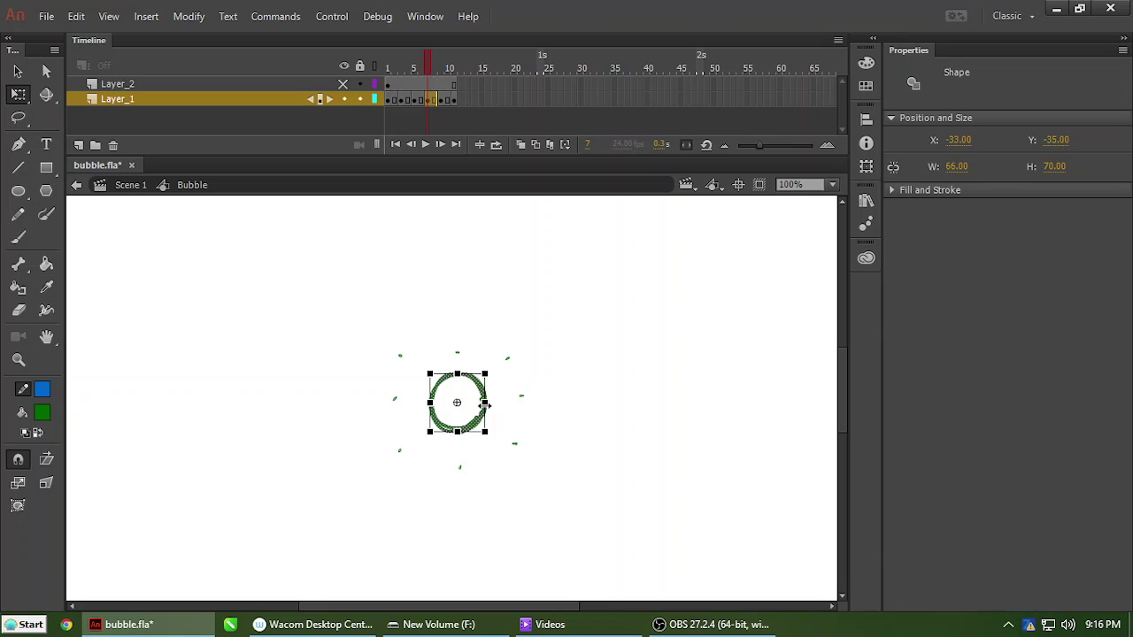
key(Delete)
Delete the bubble outline in frame 9 of Layer_1, keeping the small ovals.
key(period)
key(period)
key(period)
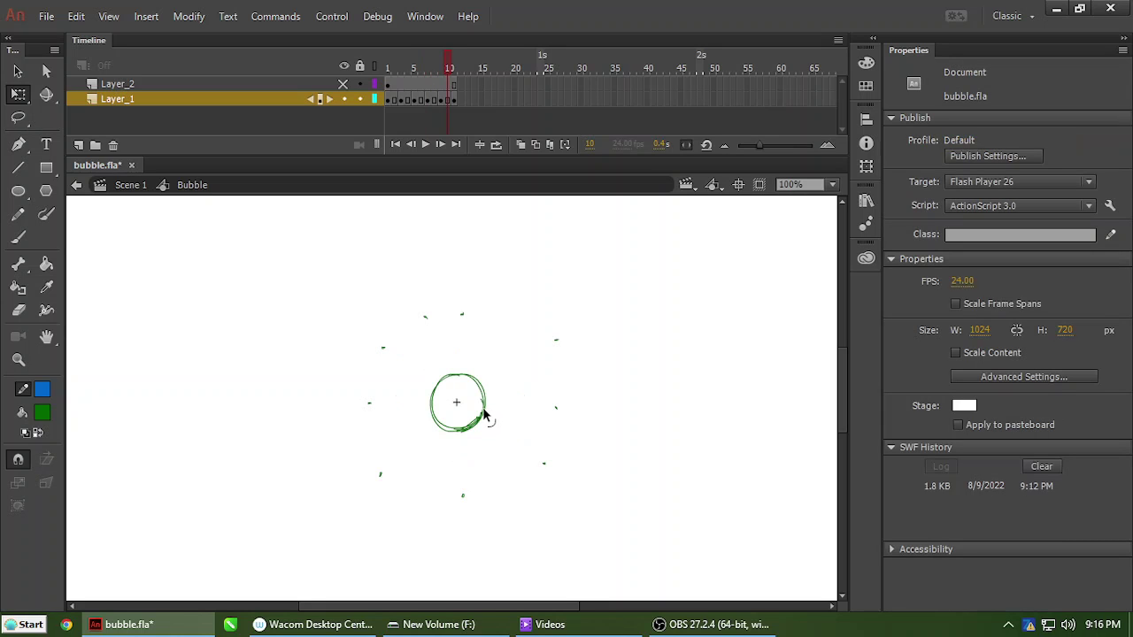
key(comma)
double_click(482, 414)
key(Delete)
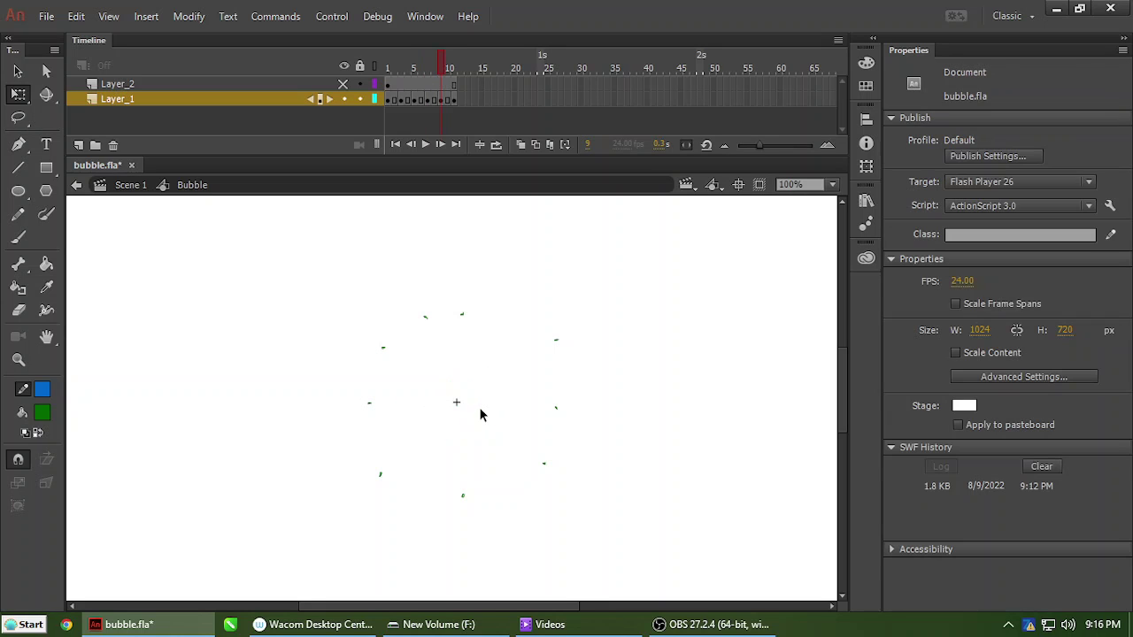
Delete the bubble outline in frame 11 of Layer_1, keeping the small ovals.
key(period)
key(period)
double_click(483, 405)
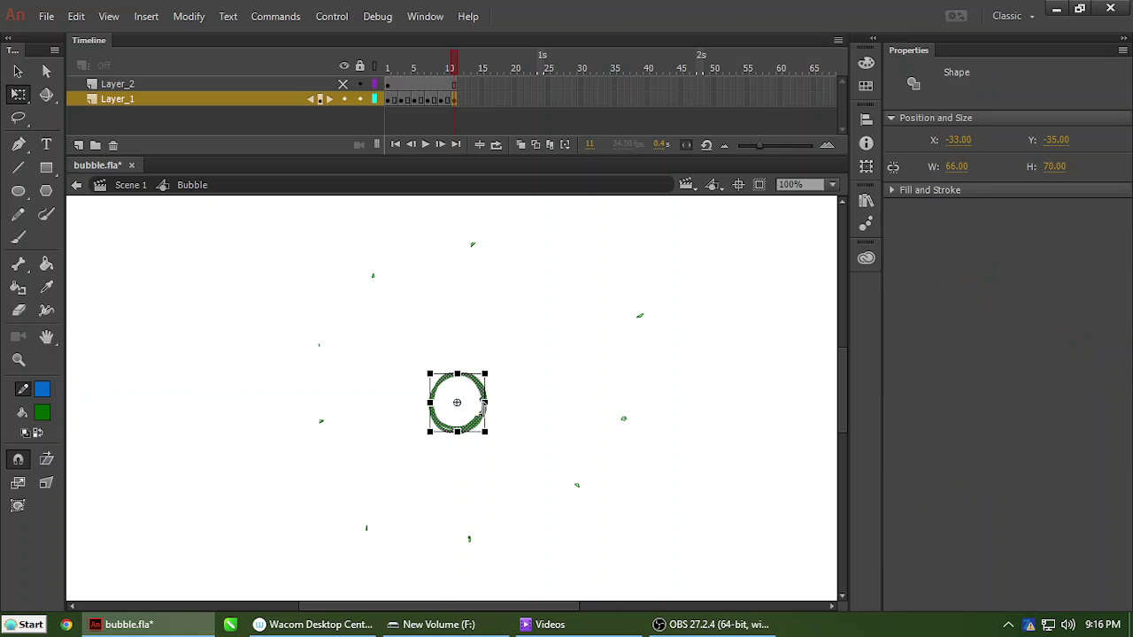
key(Delete)
Return to frame 1 and play the bubble animation with the whole stage in view.
key(shift+comma)
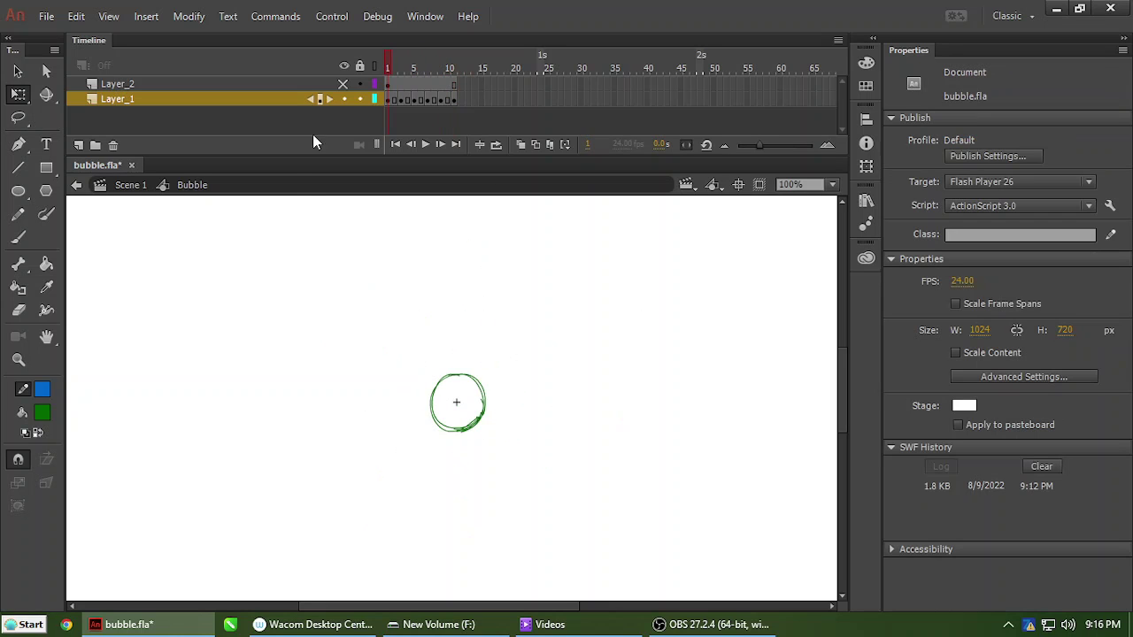
key(ctrl+minus)
key(ctrl+minus)
key(Return)
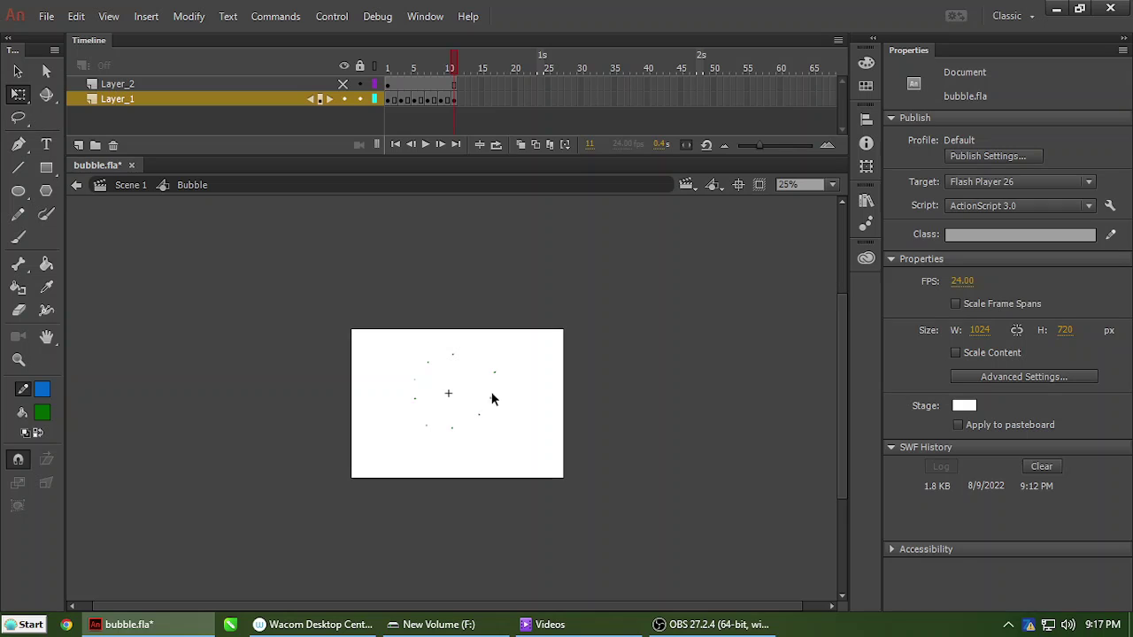
key(ctrl+equal)
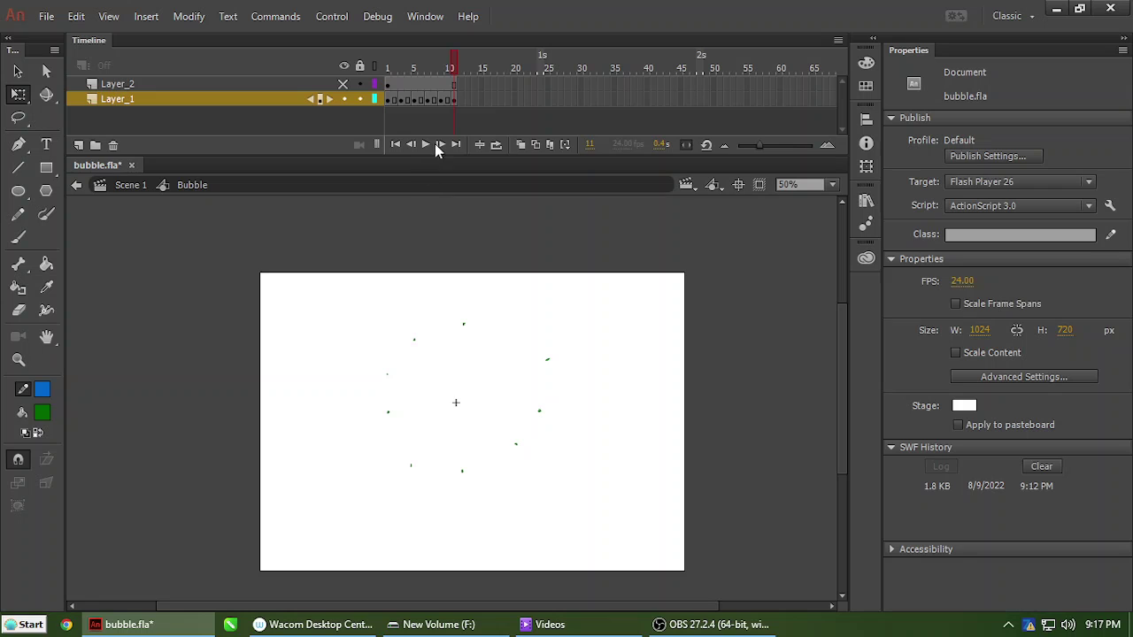
Add a keyframe at frame 13 of Layer_1 and move its upper-right oval outward to about X 275, Y -88.
click(467, 99)
click(548, 361)
drag(535, 365, 517, 370)
key(shift+Right)
key(shift+Right)
key(shift+Down)
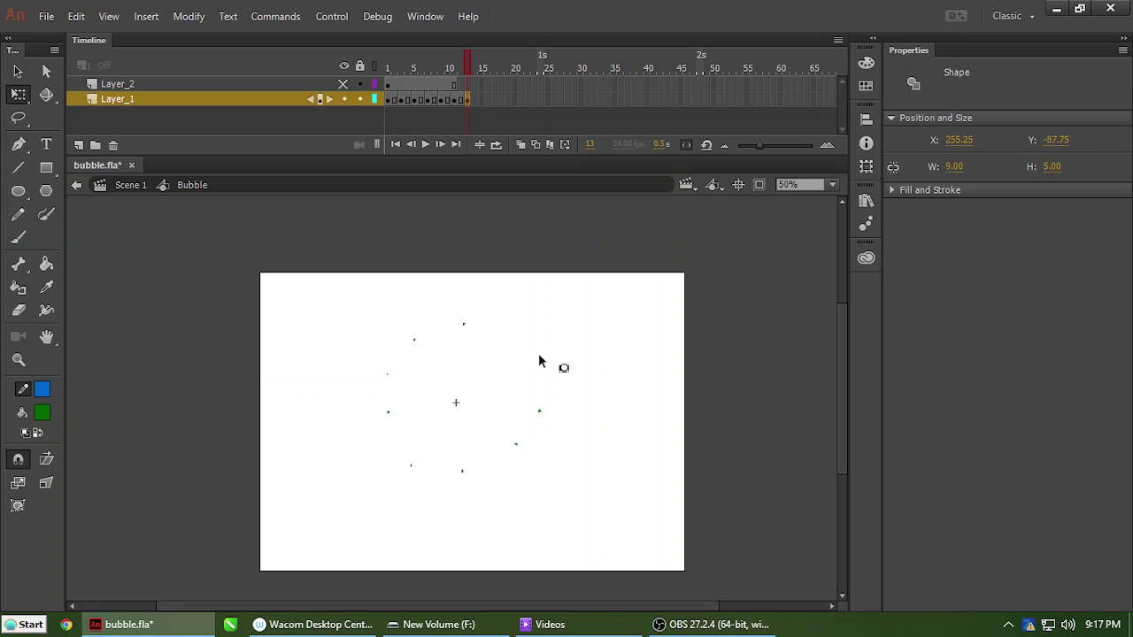
key(shift+Right)
key(ctrl+=)
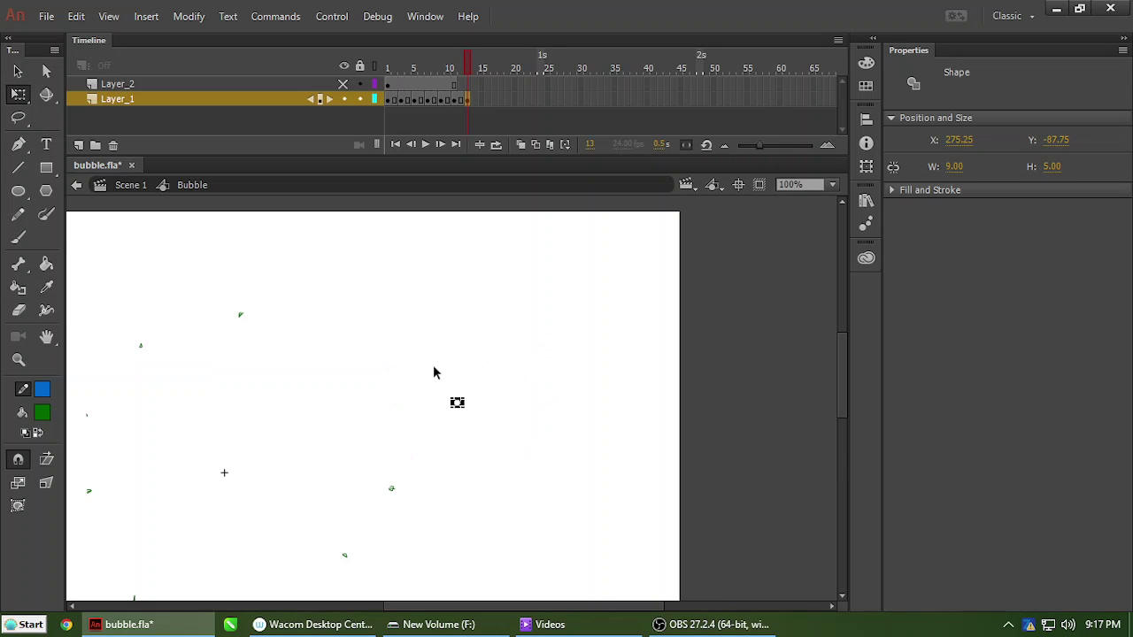
key(ctrl+minus)
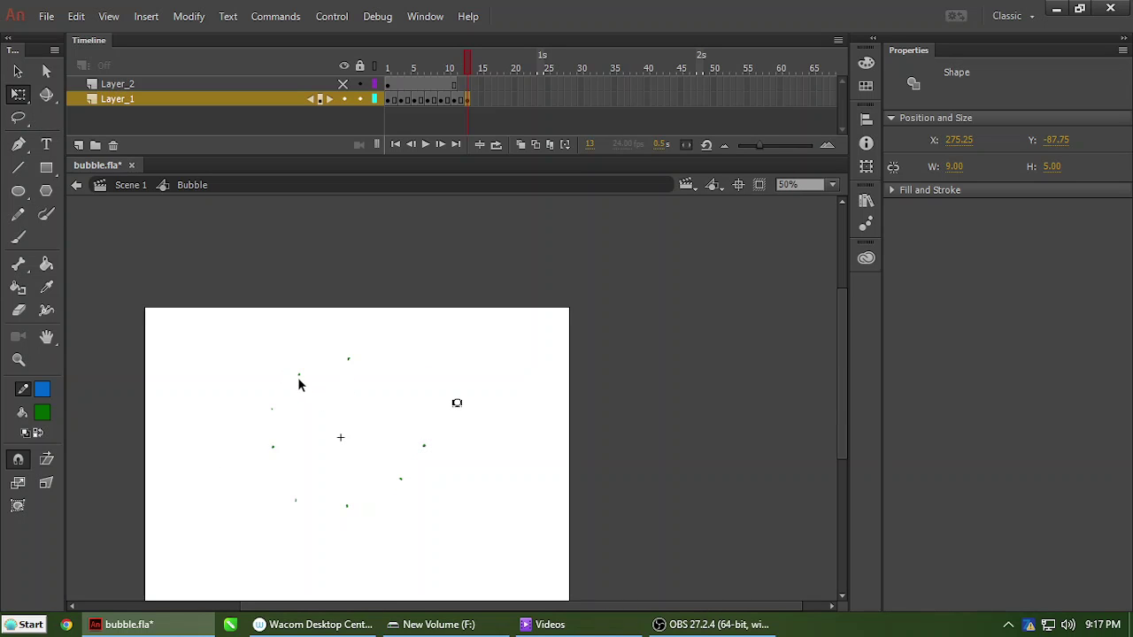
Delete the upper-right oval, the two left ovals and the lower-left oval in frame 13.
key(Delete)
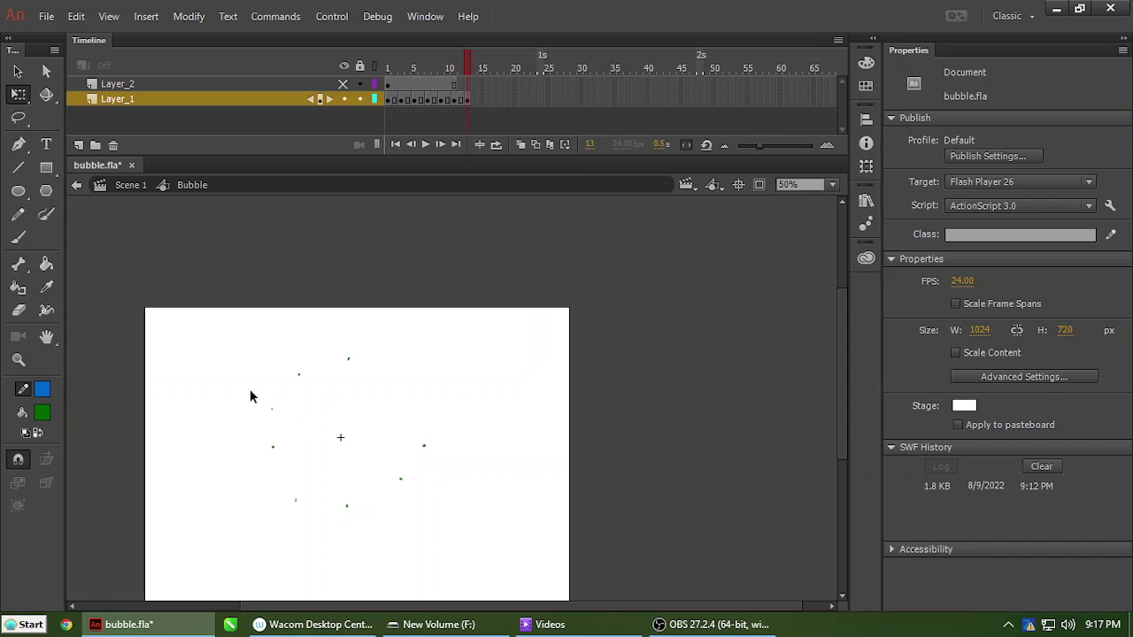
drag(250, 388, 319, 512)
key(Delete)
key(Delete)
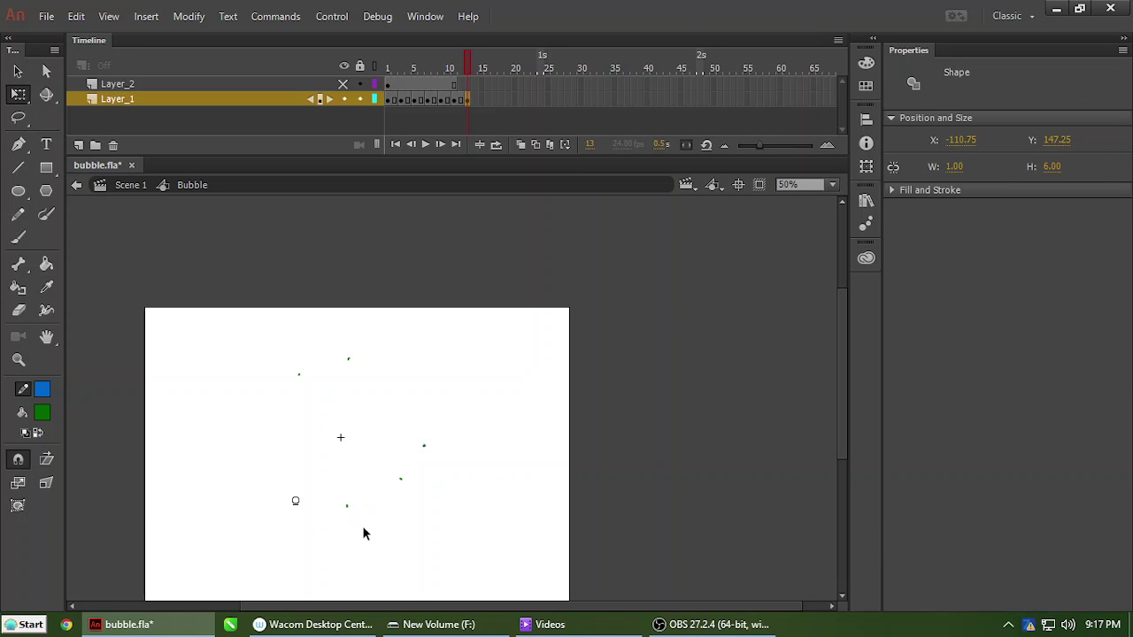
key(Delete)
Move the lower-right oval in frame 13 far down and slightly to the right, away from the center.
drag(381, 469, 435, 508)
key(shift+Down)
key(shift+Down)
key(shift+Down)
key(shift+Down)
key(shift+Down)
key(shift+Down)
key(shift+Down)
key(shift+Down)
key(shift+Down)
key(shift+Down)
key(shift+Down)
key(shift+Down)
key(shift+Down)
key(shift+Down)
key(shift+Down)
key(shift+Down)
key(shift+Down)
key(shift+Down)
key(shift+Down)
key(shift+Down)
key(shift+Down)
key(shift+Right)
key(shift+Right)
key(shift+Right)
key(shift+Right)
key(shift+Right)
key(shift+Right)
Move the top oval in frame 13 straight up to the stage's upper edge.
key(shift+Up)
key(shift+Up)
key(shift+Up)
key(shift+Up)
key(shift+Up)
key(shift+Up)
key(shift+Up)
key(shift+Up)
key(shift+Up)
key(shift+Up)
key(shift+Up)
key(shift+Up)
Move the upper-left oval in frame 13 far to the left, away from the center.
drag(333, 374, 326, 390)
key(shift+Left)
key(shift+Left)
key(shift+Left)
key(shift+Left)
key(shift+Left)
key(shift+Left)
key(shift+Left)
key(shift+Left)
key(shift+Left)
key(shift+Left)
key(shift+Left)
key(shift+Left)
key(shift+Left)
key(shift+Left)
key(shift+Left)
key(shift+Left)
key(shift+Left)
key(shift+Left)
key(shift+Left)
key(shift+Left)
Move the bottom oval in frame 13 down and far to the left, away from the center.
drag(327, 483, 372, 546)
key(shift+Down)
key(shift+Down)
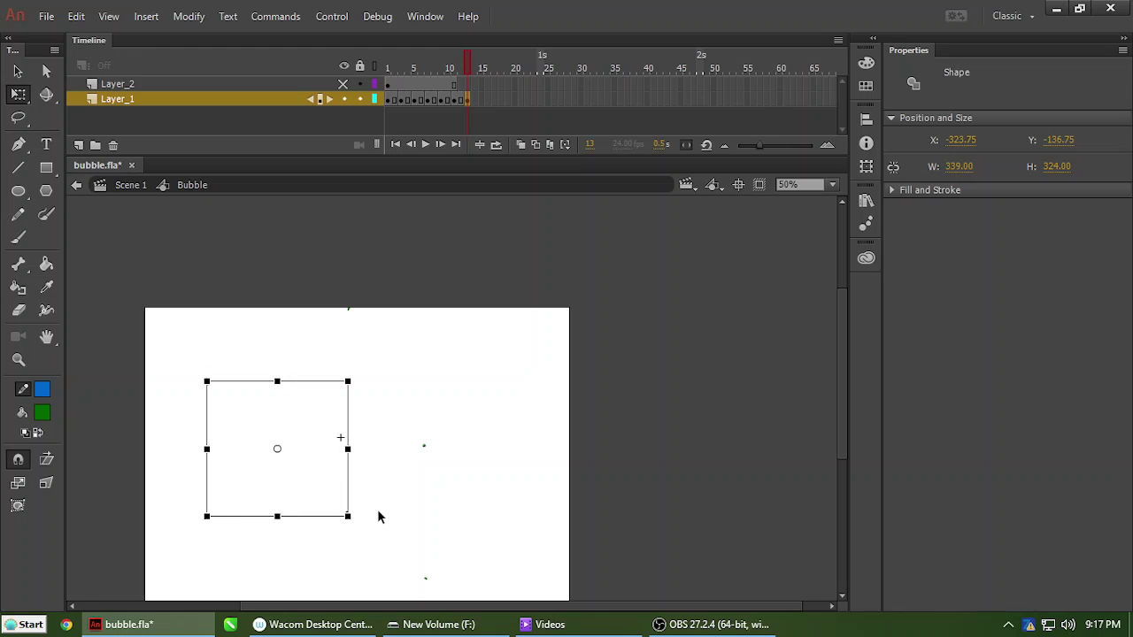
drag(312, 488, 376, 521)
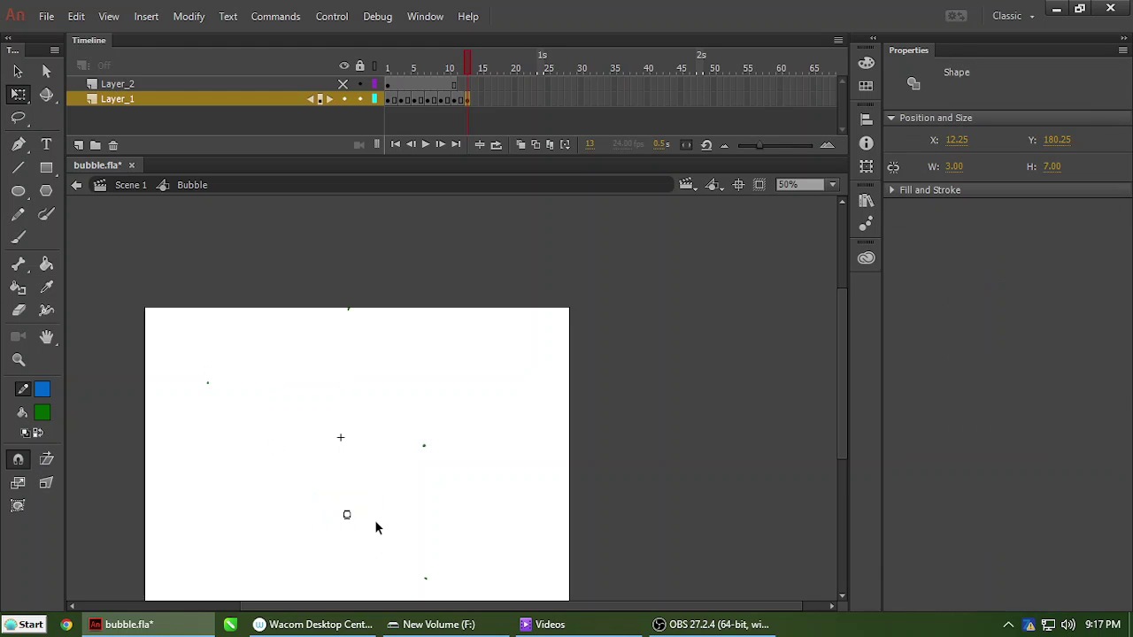
key(shift+Down)
key(shift+Down)
key(shift+Down)
key(shift+Down)
key(shift+Down)
key(shift+Down)
key(shift+Left)
key(shift+Left)
key(shift+Left)
key(shift+Left)
key(shift+Left)
key(shift+Left)
key(shift+Left)
key(shift+Left)
key(shift+Left)
key(shift+Left)
key(shift+Left)
key(shift+Left)
key(shift+Left)
key(shift+Left)
key(shift+Left)
key(shift+Left)
drag(283, 410, 366, 501)
drag(244, 377, 379, 516)
click(373, 525)
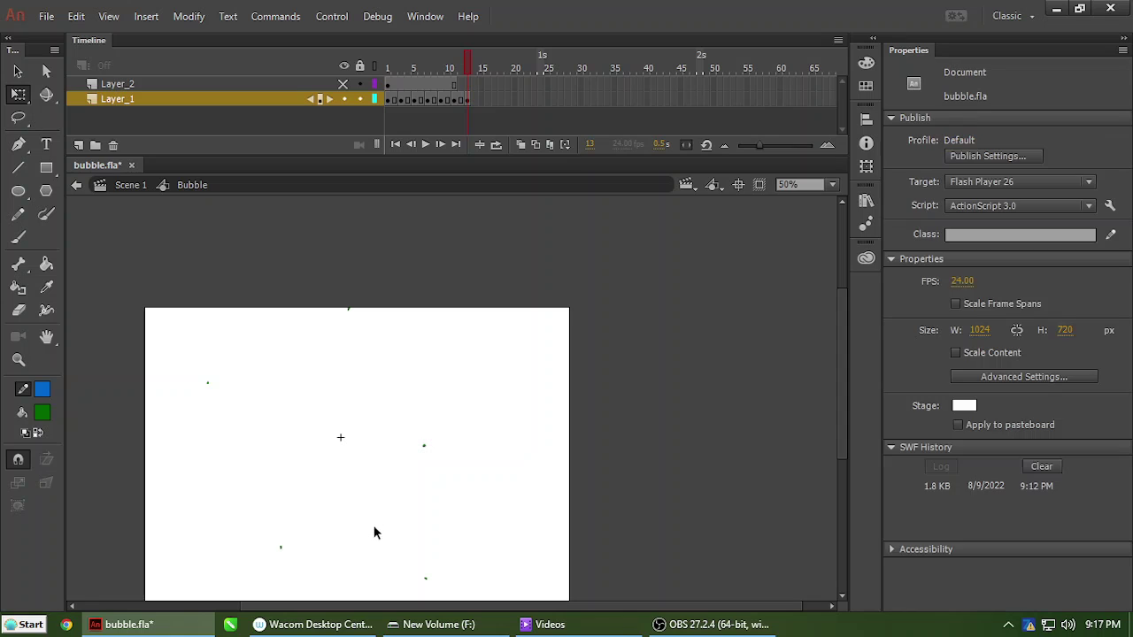
Play back the burst animation with the whole stage in view and return to frame 1.
key(ctrl+minus)
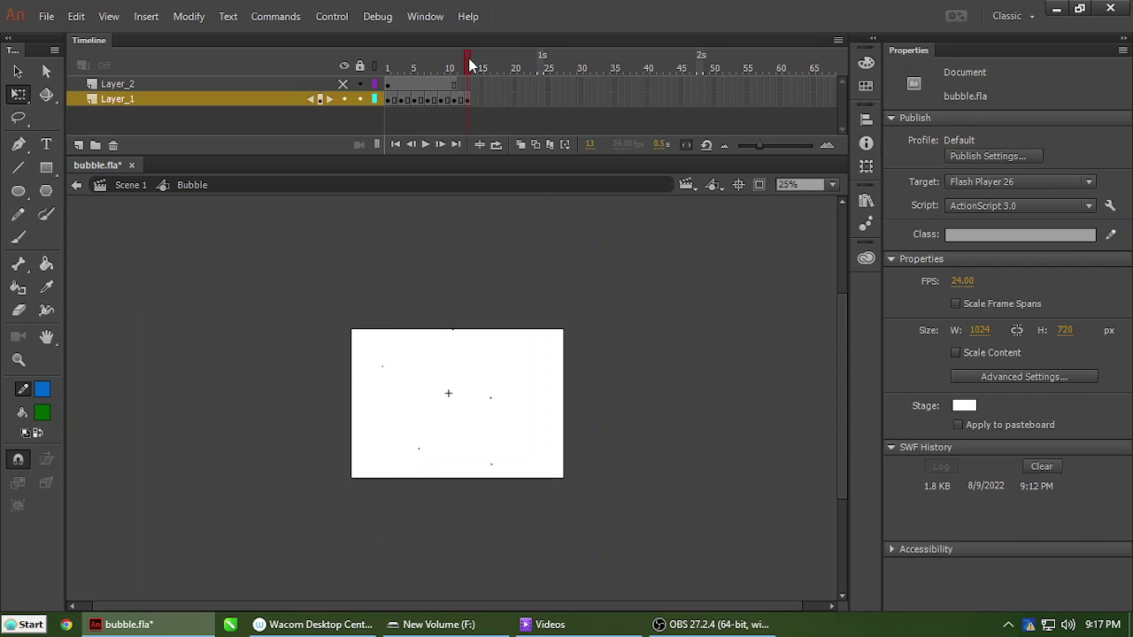
key(Return)
key(ctrl+equal)
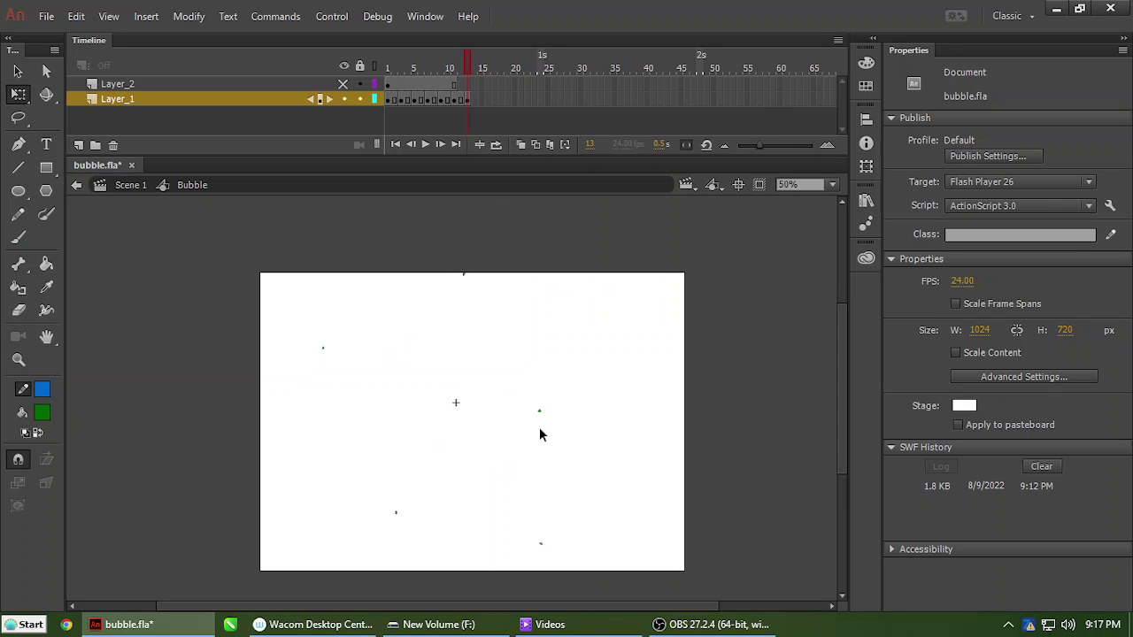
drag(454, 68, 345, 83)
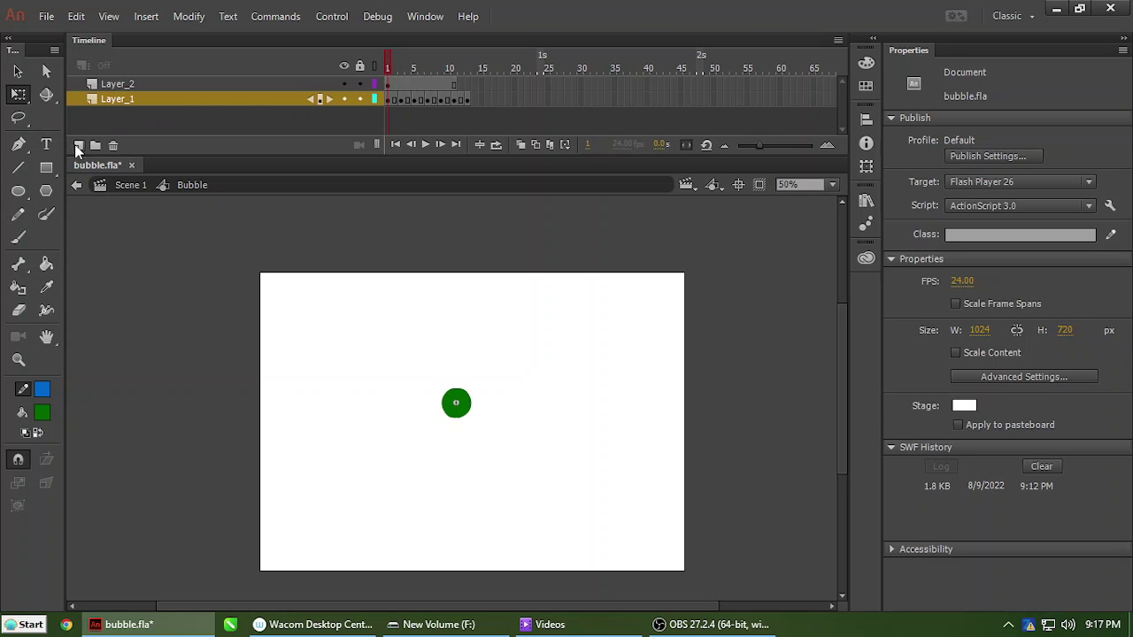
Extend the circle's frames on Layer_2 to frame 13 and scrub back through the animation.
click(468, 86)
key(F5)
drag(467, 69, 420, 72)
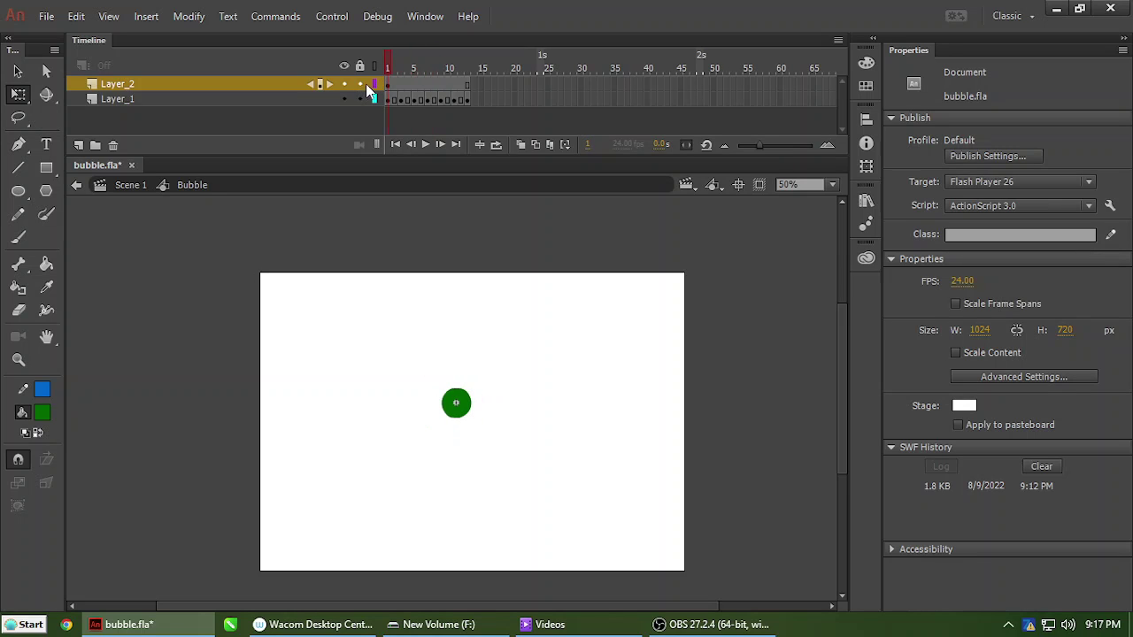
Clear the scattered ovals from frame 13 of Layer_1, leaving a blank keyframe, and play back the animation.
click(474, 100)
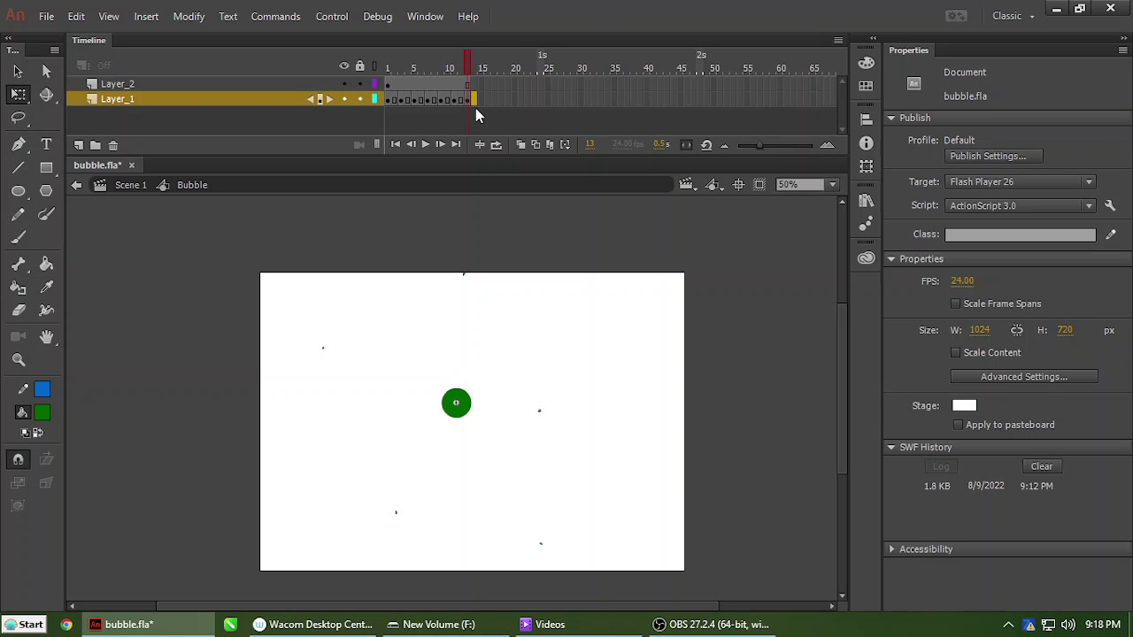
click(475, 106)
drag(473, 67, 473, 98)
click(473, 99)
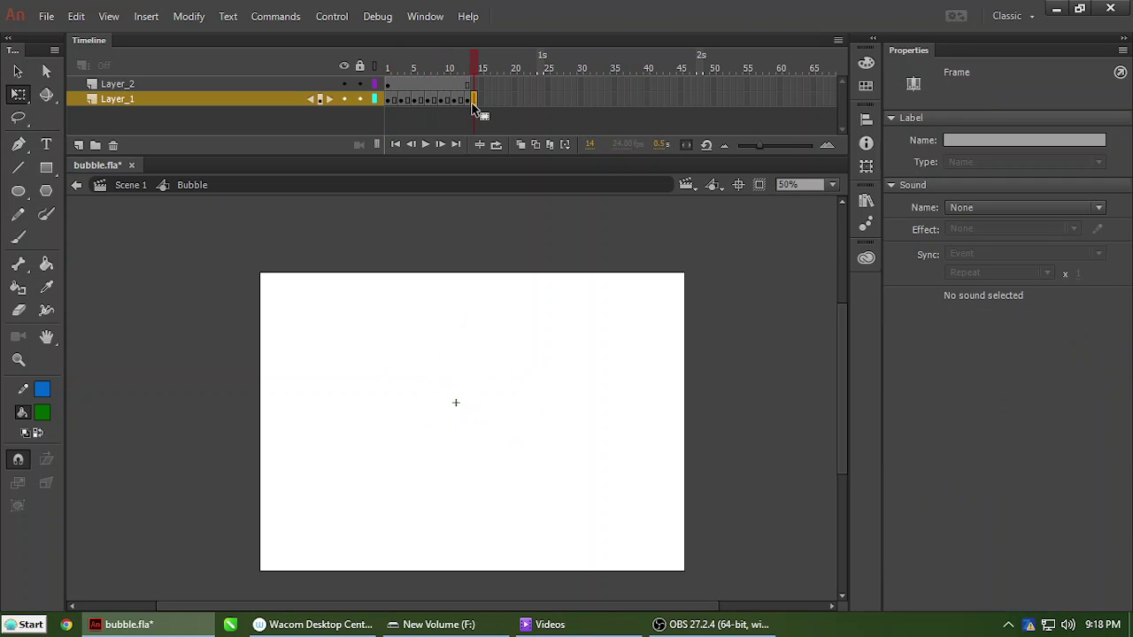
key(comma)
click(478, 100)
click(474, 122)
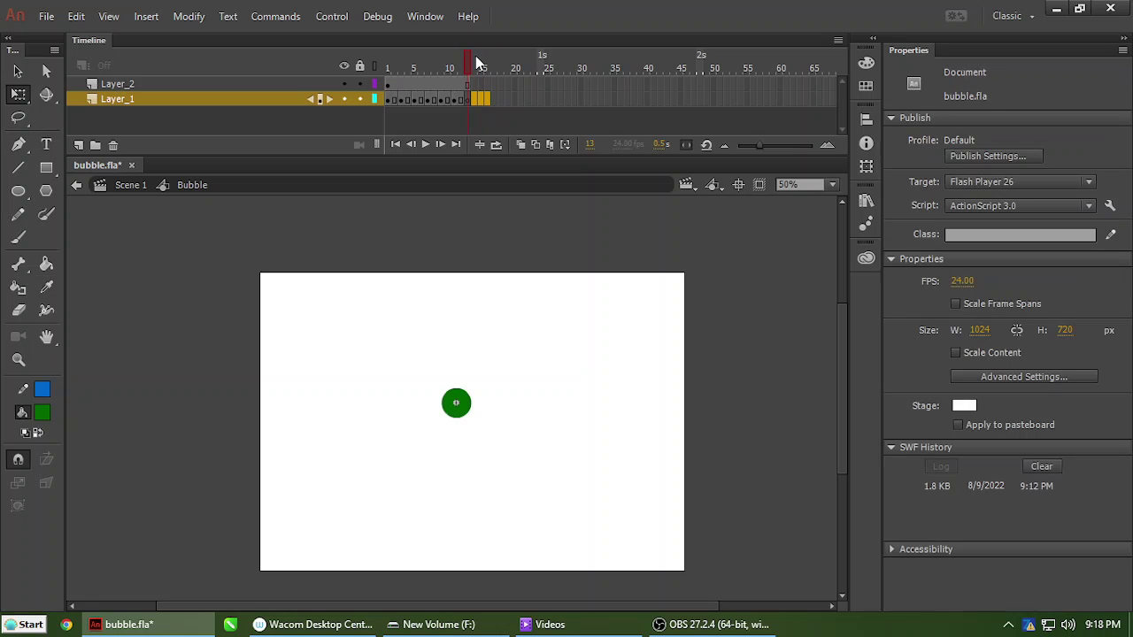
key(Return)
drag(469, 74, 372, 92)
key(Return)
Lock Layer_1 and remove the circle's frames on Layer_2 from frame 3 onward.
click(472, 88)
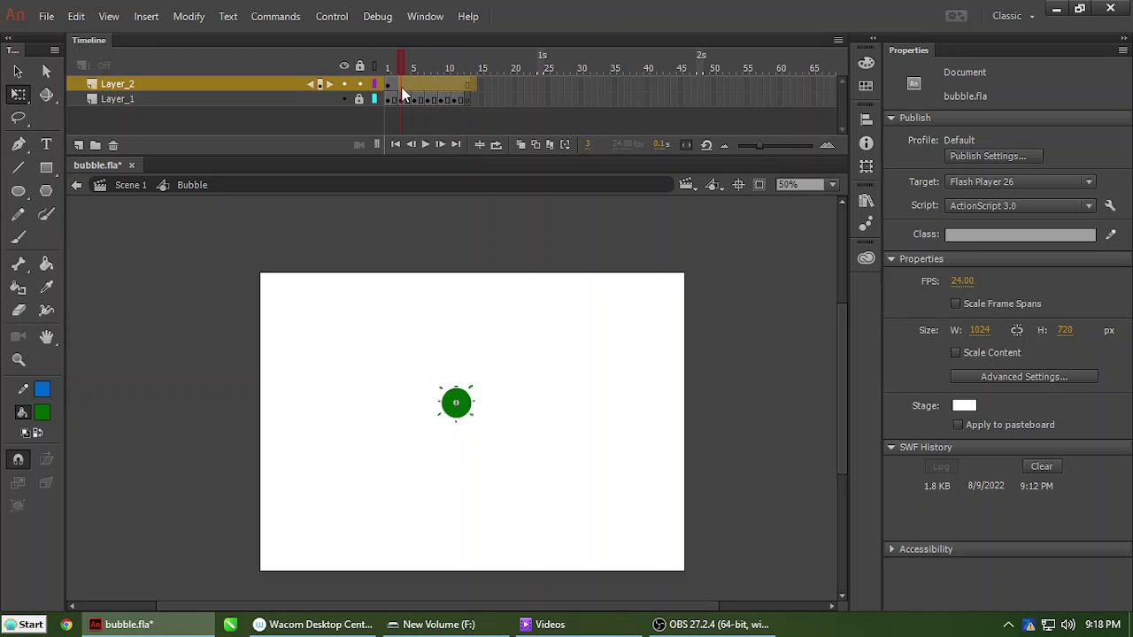
mouse_move(402, 88)
mouse_down()
mouse_move(392, 63)
mouse_move(380, 71)
mouse_move(420, 75)
mouse_up()
key(shift+F5)
drag(486, 100, 376, 93)
key(Return)
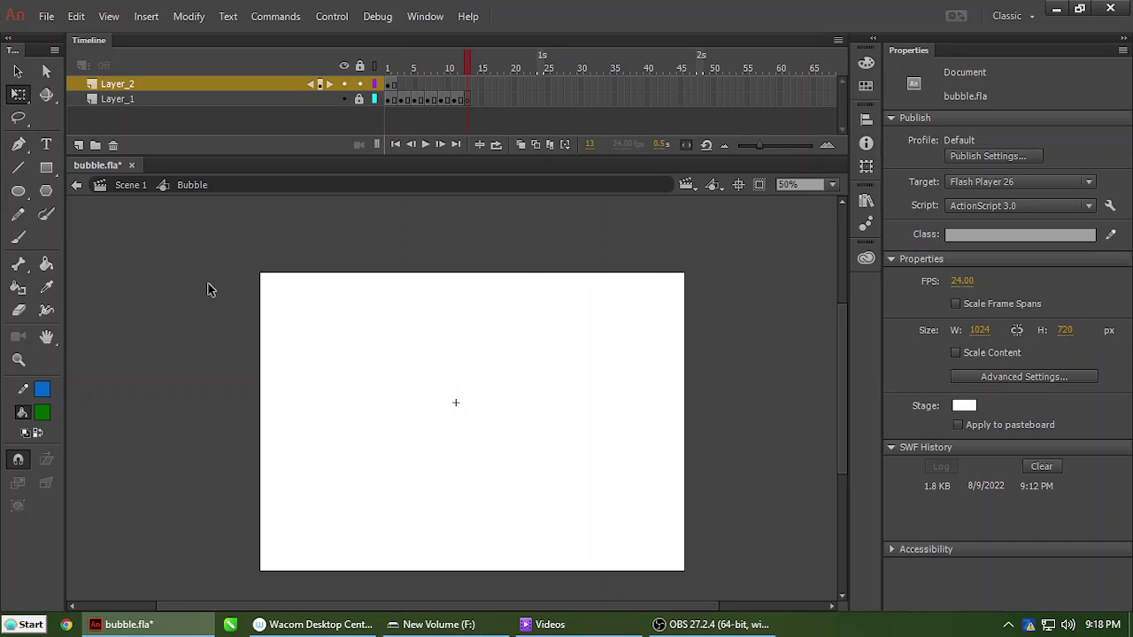
key(Return)
Lock Layer_2 and add a new layer above it, with frame 1 as the current frame.
click(78, 146)
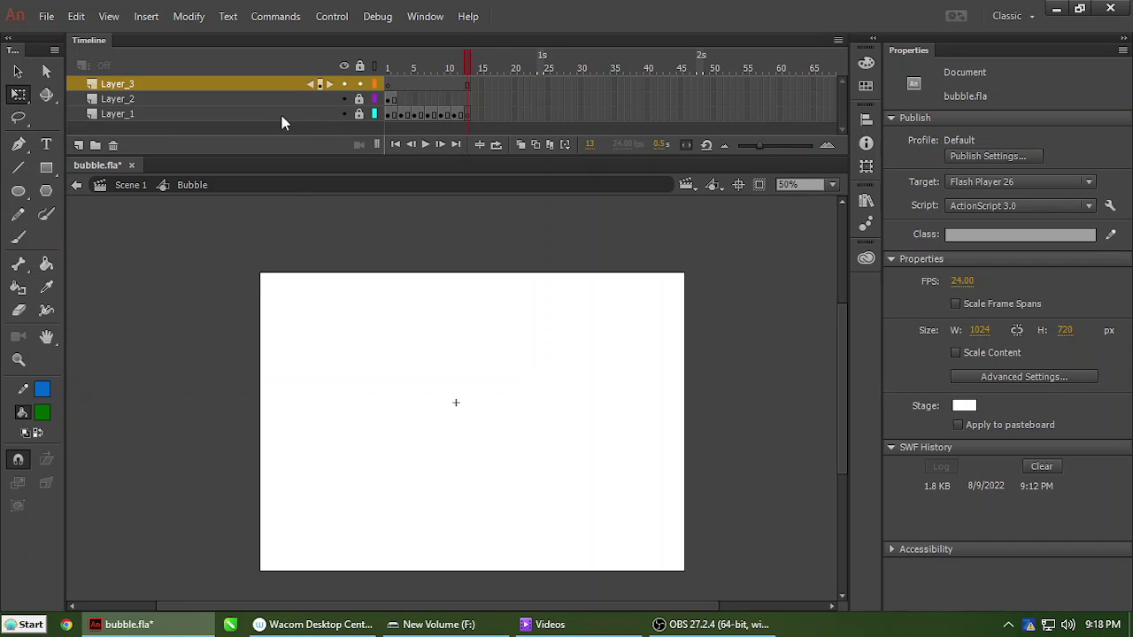
drag(469, 70, 386, 69)
key(z)
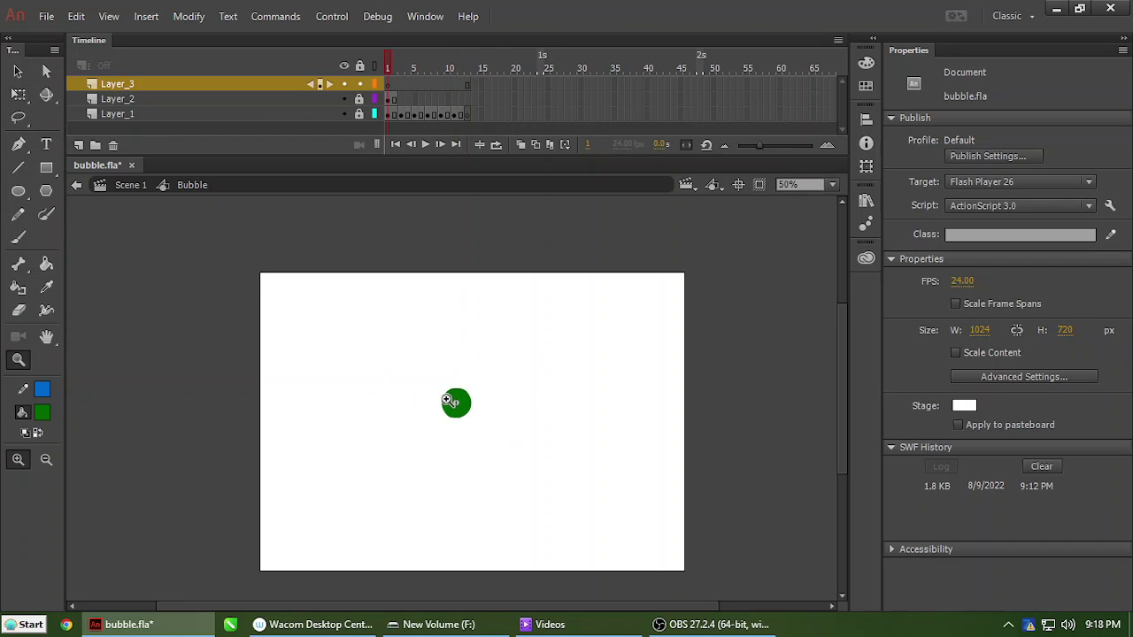
click(451, 400)
click(462, 416)
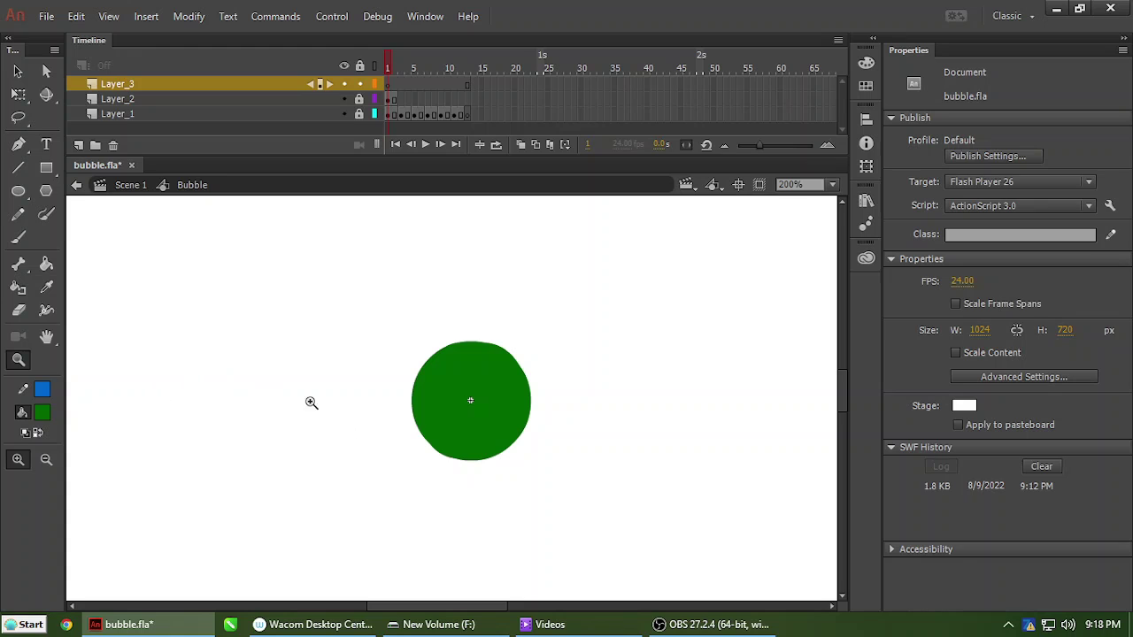
key(b)
click(42, 412)
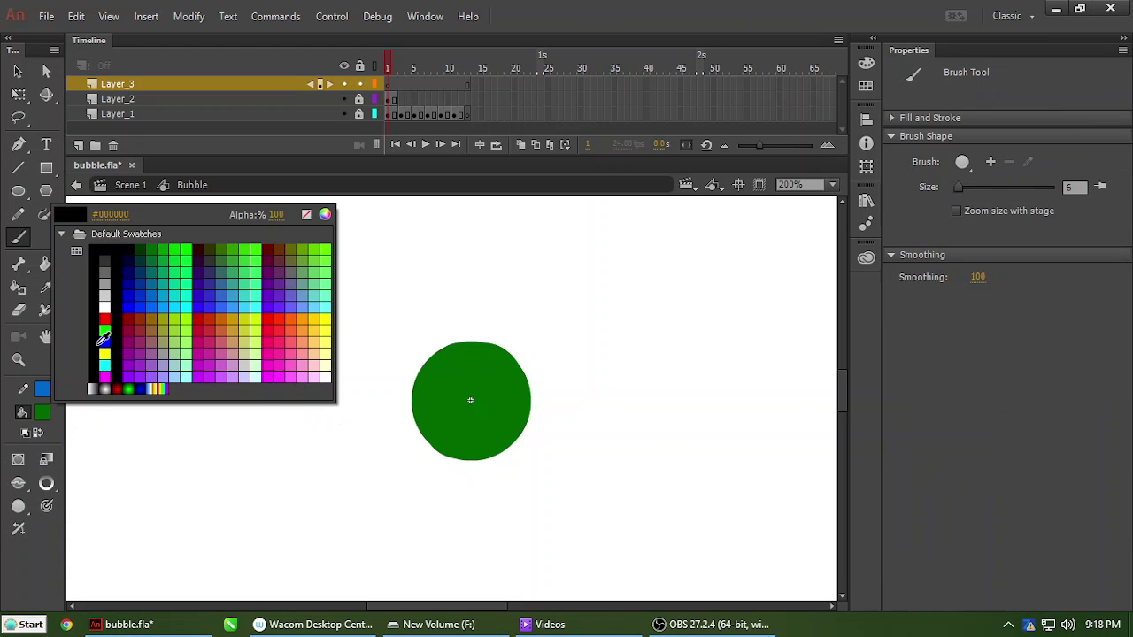
click(104, 304)
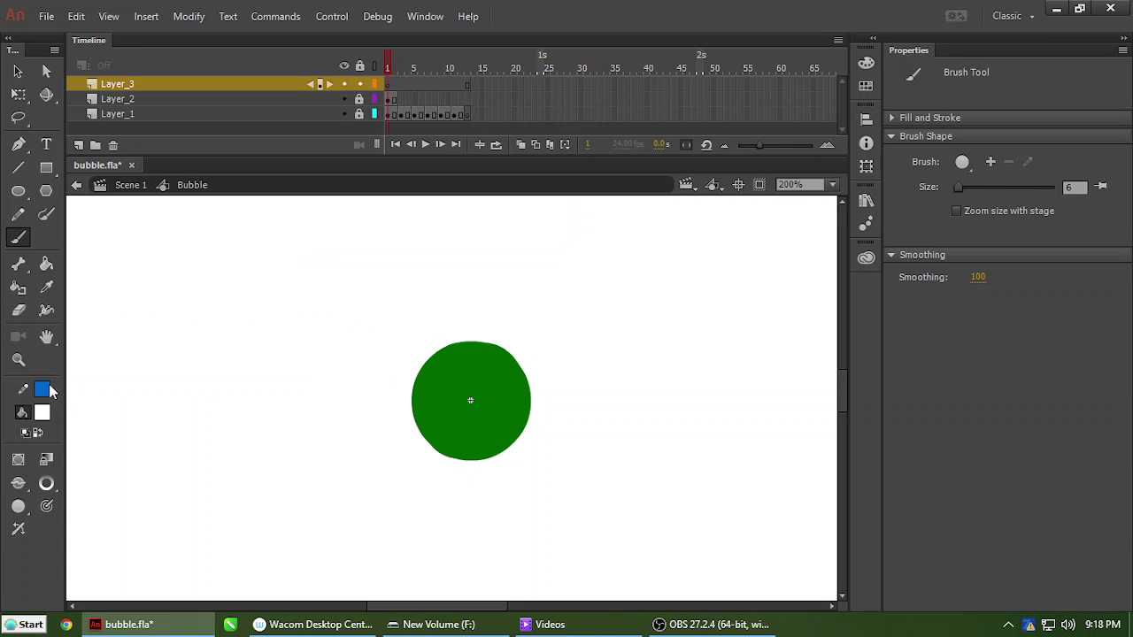
click(43, 413)
click(445, 384)
click(43, 412)
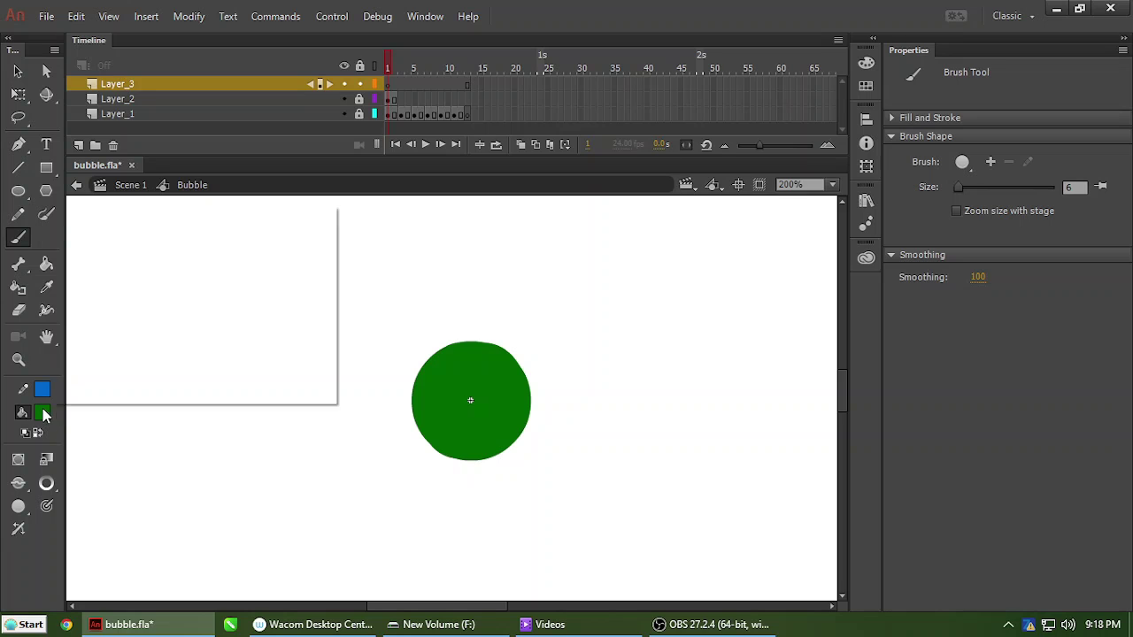
click(325, 215)
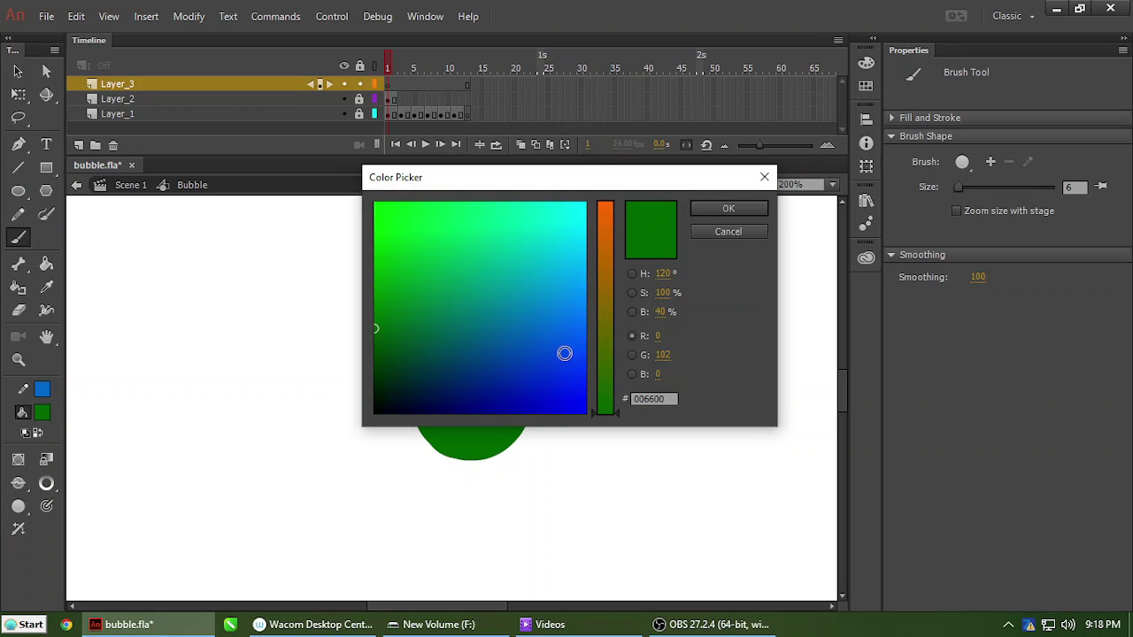
mouse_move(377, 332)
mouse_down()
mouse_move(404, 274)
mouse_move(395, 253)
mouse_up()
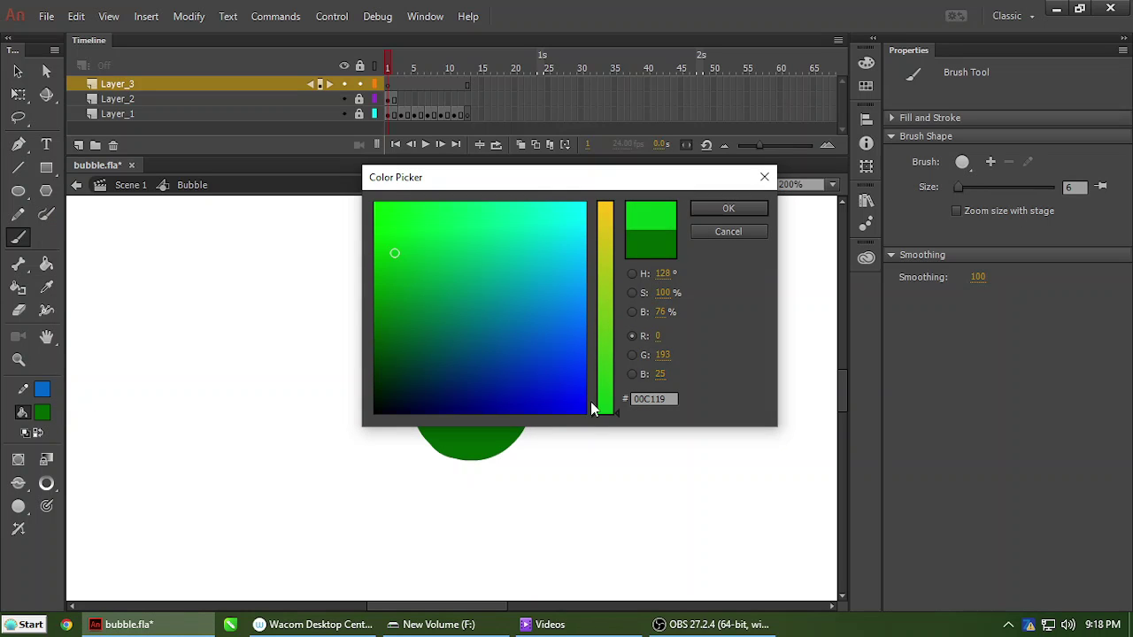
drag(616, 397, 574, 207)
drag(452, 247, 567, 215)
click(504, 311)
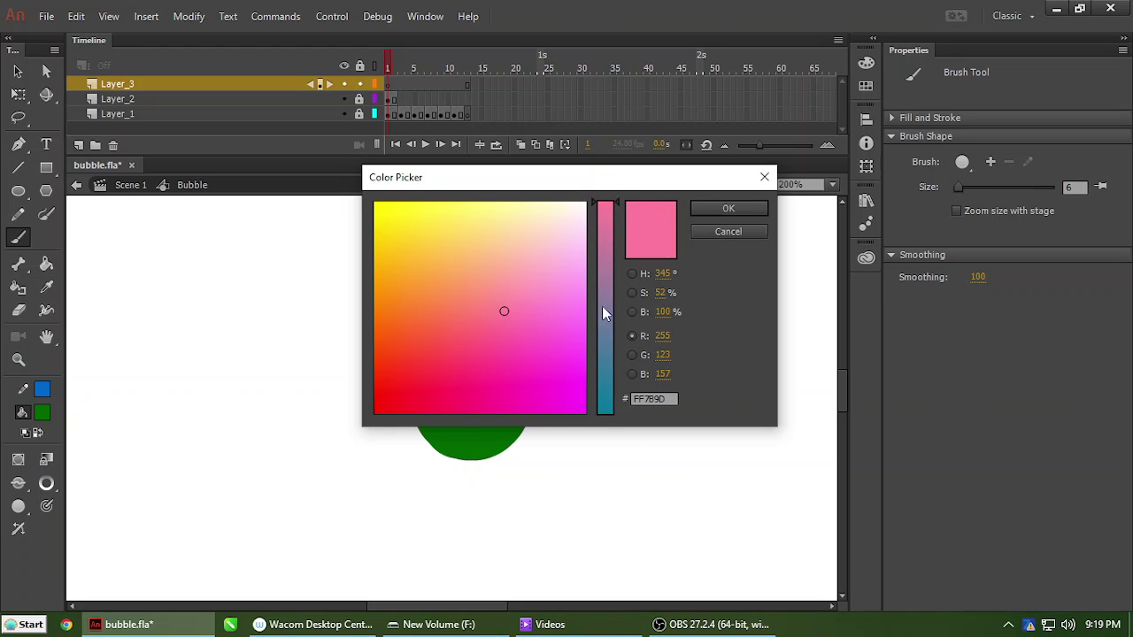
mouse_move(616, 204)
mouse_down()
mouse_move(610, 412)
mouse_move(615, 364)
mouse_up()
click(376, 273)
mouse_move(472, 262)
mouse_down()
mouse_move(482, 224)
mouse_move(521, 210)
mouse_up()
click(403, 264)
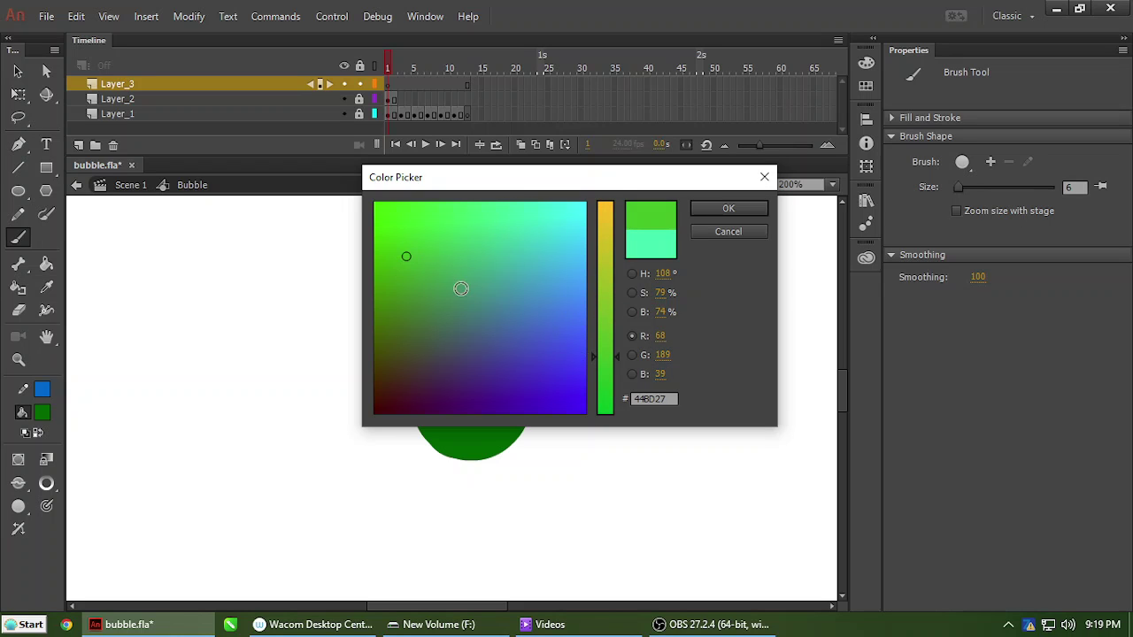
click(752, 231)
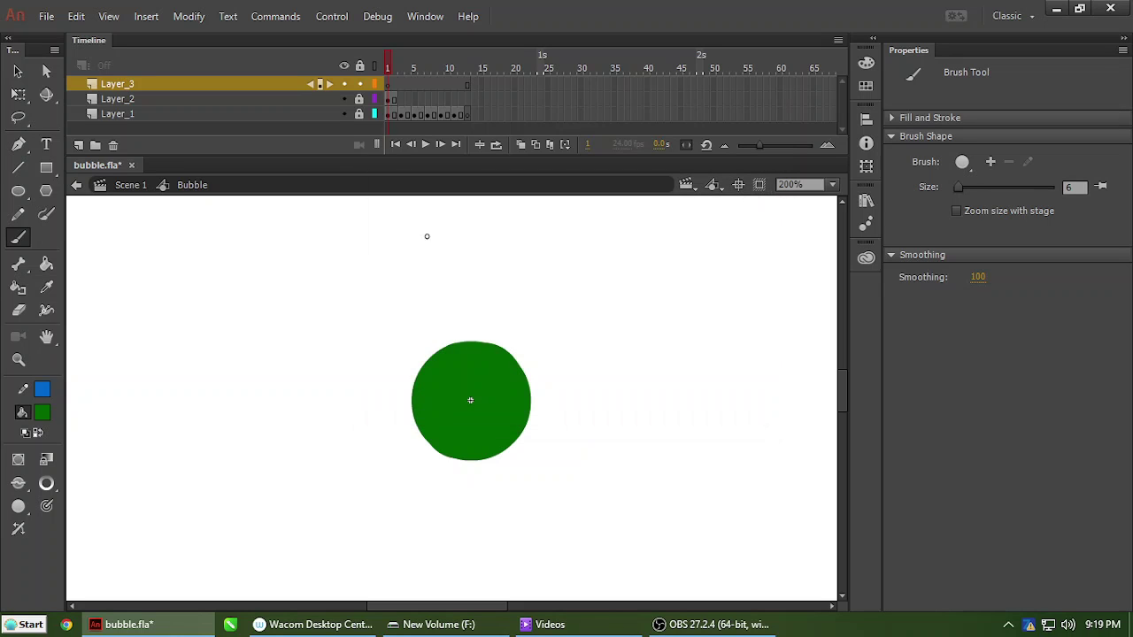
Set the fill color to light green #99E89D, starting from the #66CC99 swatch.
click(43, 416)
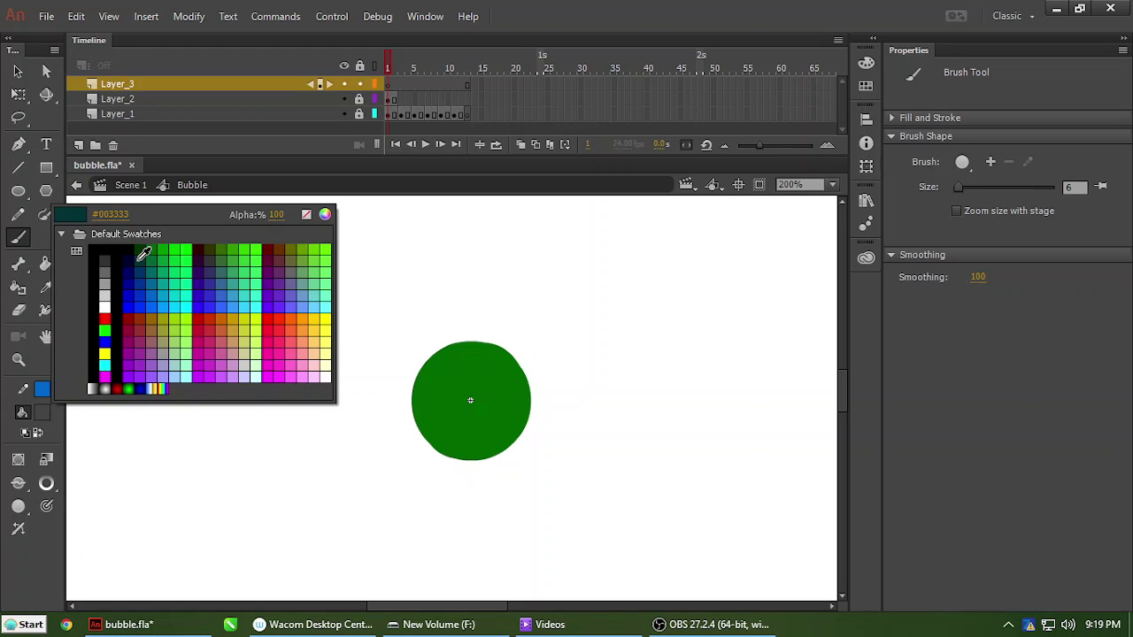
click(319, 279)
click(43, 413)
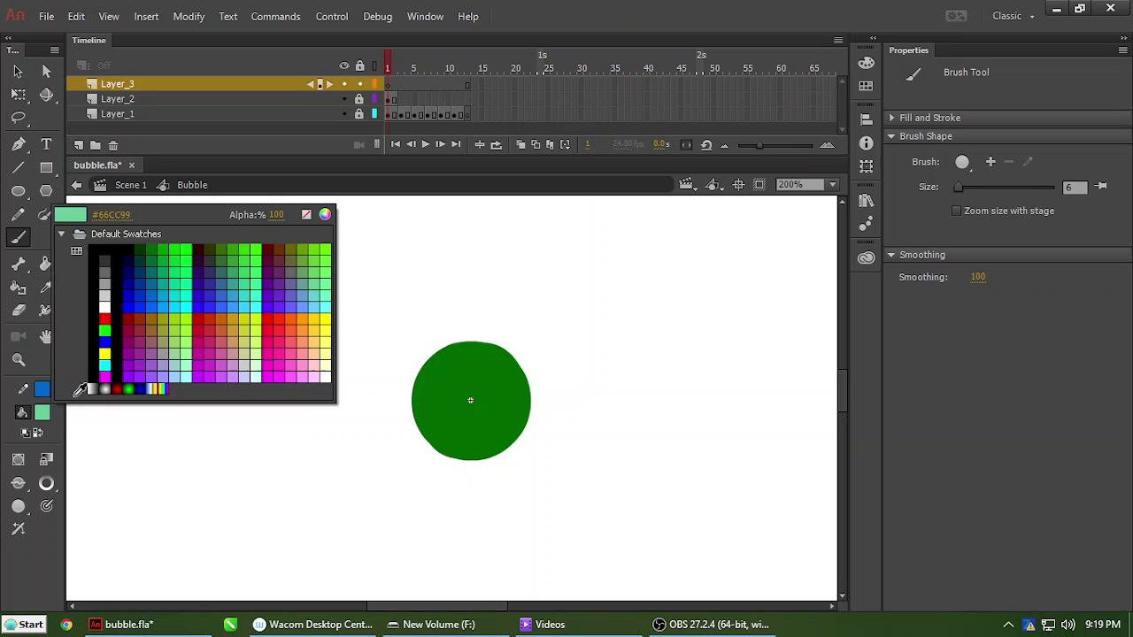
click(325, 214)
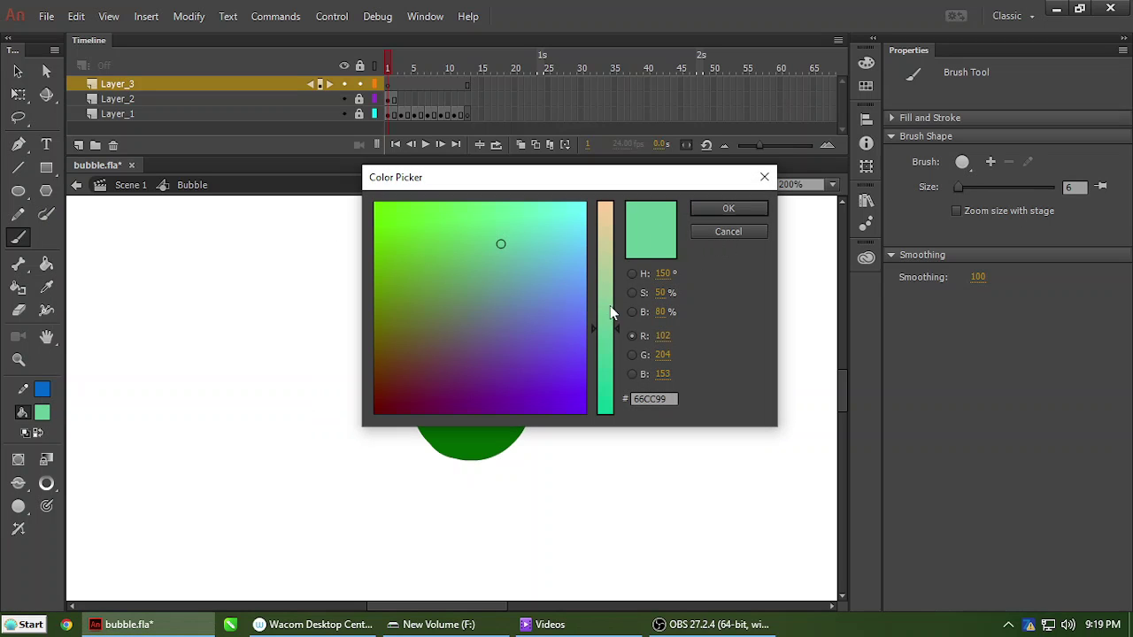
mouse_move(615, 328)
mouse_down()
mouse_move(618, 229)
mouse_move(617, 295)
mouse_up()
mouse_move(500, 244)
mouse_down()
mouse_move(517, 217)
mouse_move(504, 221)
mouse_up()
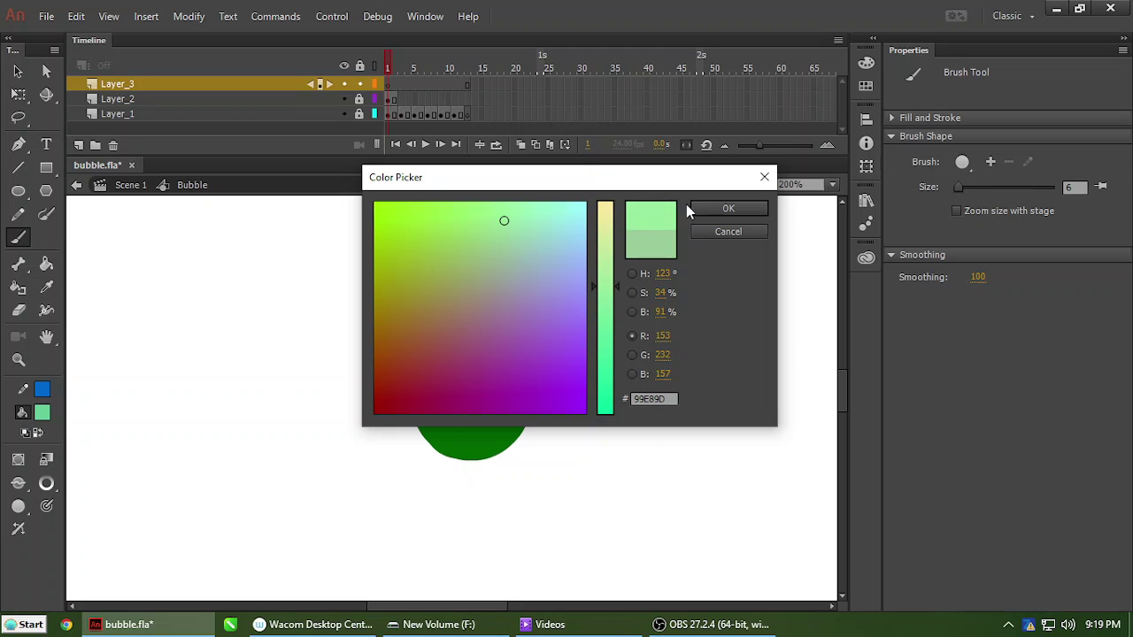
click(700, 209)
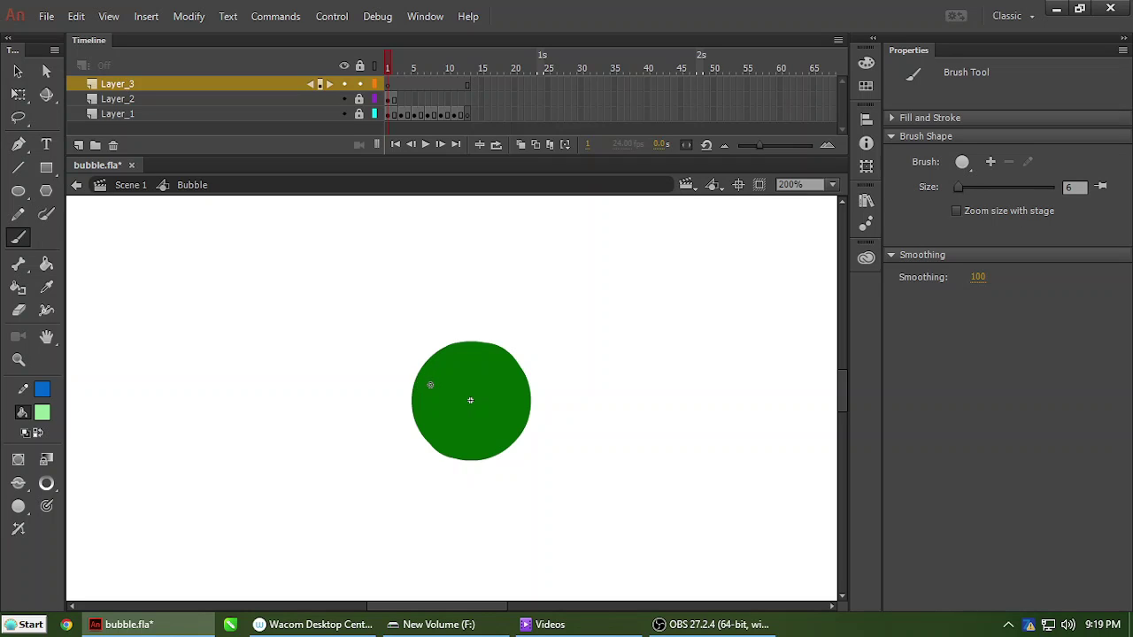
click(47, 507)
mouse_move(440, 371)
mouse_down()
mouse_move(433, 389)
mouse_move(448, 366)
mouse_move(432, 387)
mouse_up()
key(ctrl+z)
key(ctrl+z)
key(ctrl+a)
key(ctrl+z)
Draw a tilted light-green oval highlight, about 16 by 20 px, inside the circle's upper-left edge on Layer_3.
key(o)
mouse_move(585, 325)
mouse_down()
mouse_move(609, 361)
mouse_move(448, 414)
mouse_move(473, 368)
mouse_move(462, 373)
mouse_up()
key(q)
click(606, 355)
key(Delete)
key(ctrl+equal)
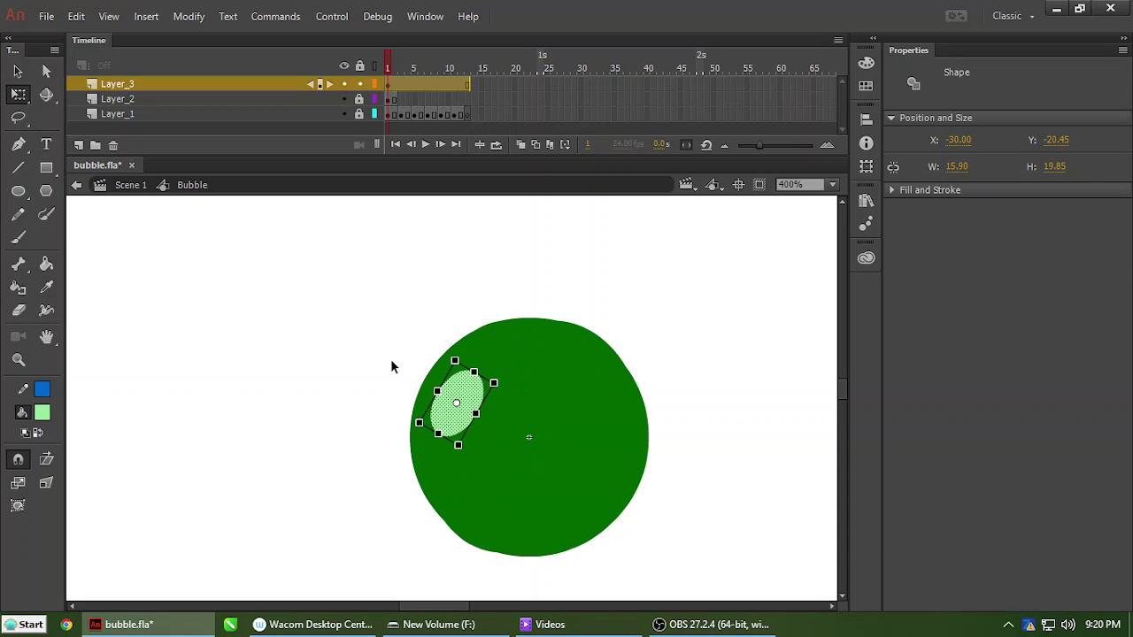
click(391, 359)
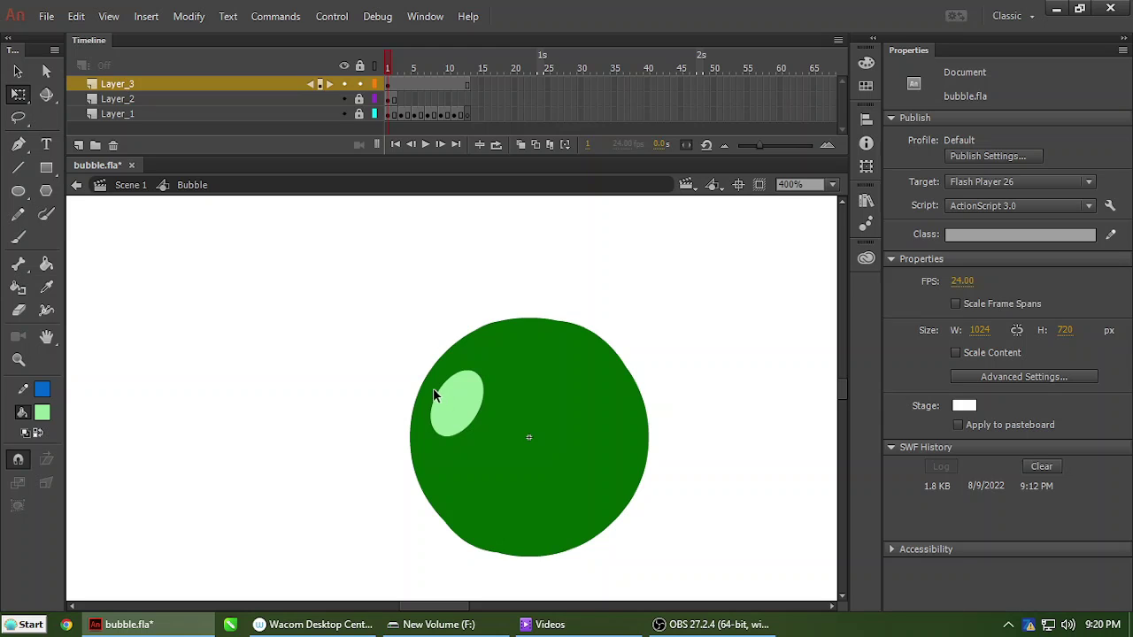
Reshape the highlight oval into a slim curved shape with a pointed lower end, following the circle's upper-left edge.
drag(432, 388, 430, 388)
click(439, 433)
click(421, 441)
drag(473, 419, 463, 419)
drag(470, 372, 443, 378)
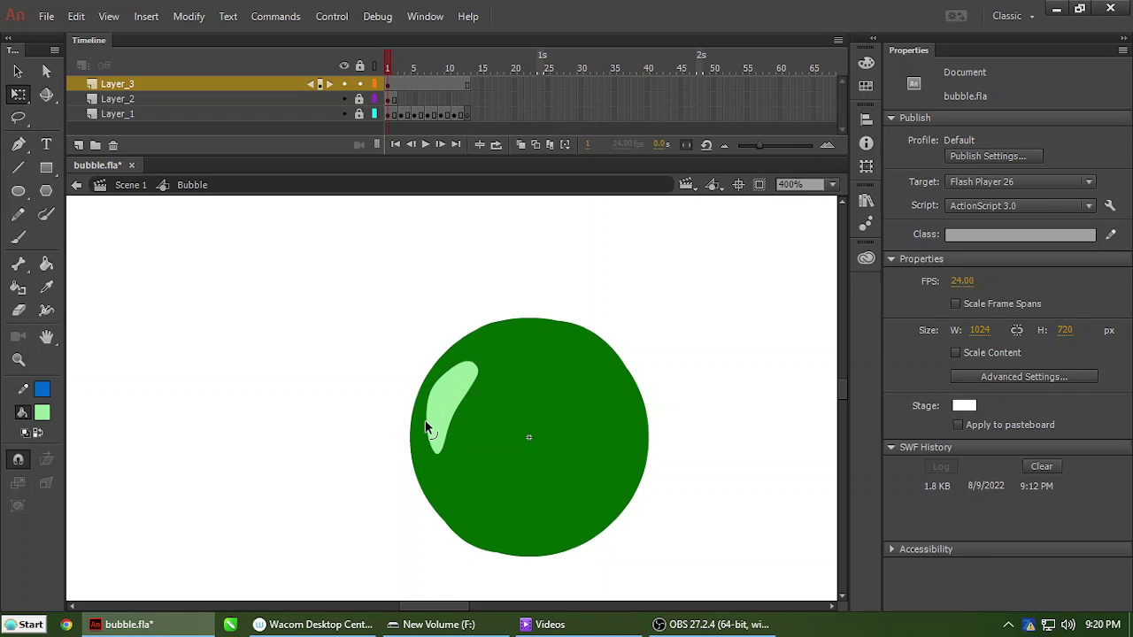
Curve the light-green highlight closer along the circle's left edge and brush a small second highlight inside the upper-right edge.
drag(429, 425, 422, 435)
click(475, 392)
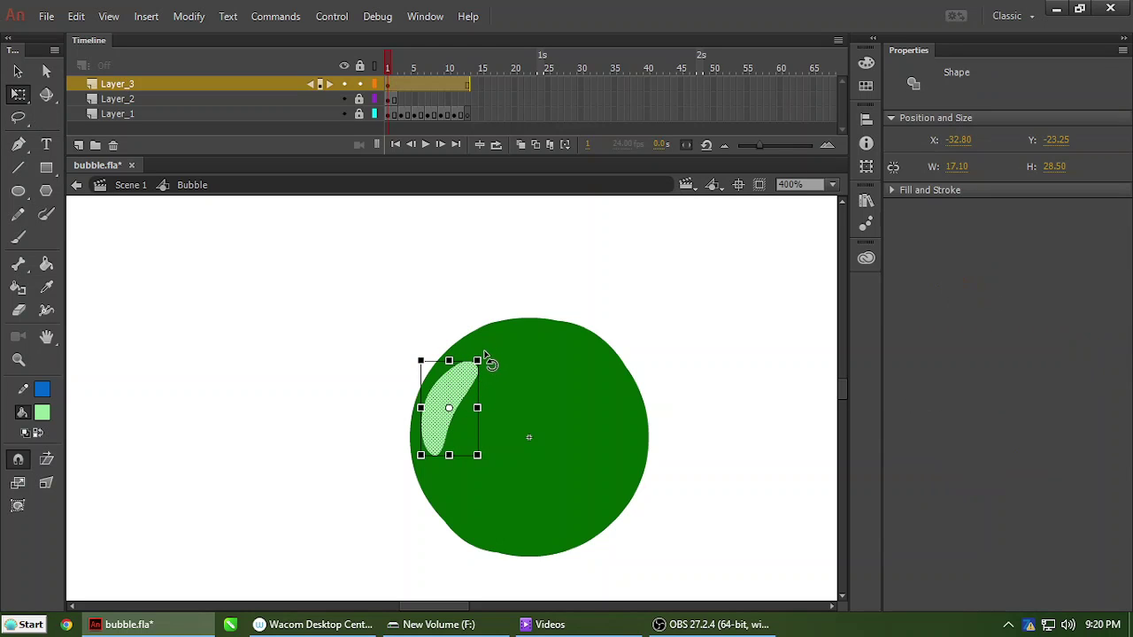
click(474, 351)
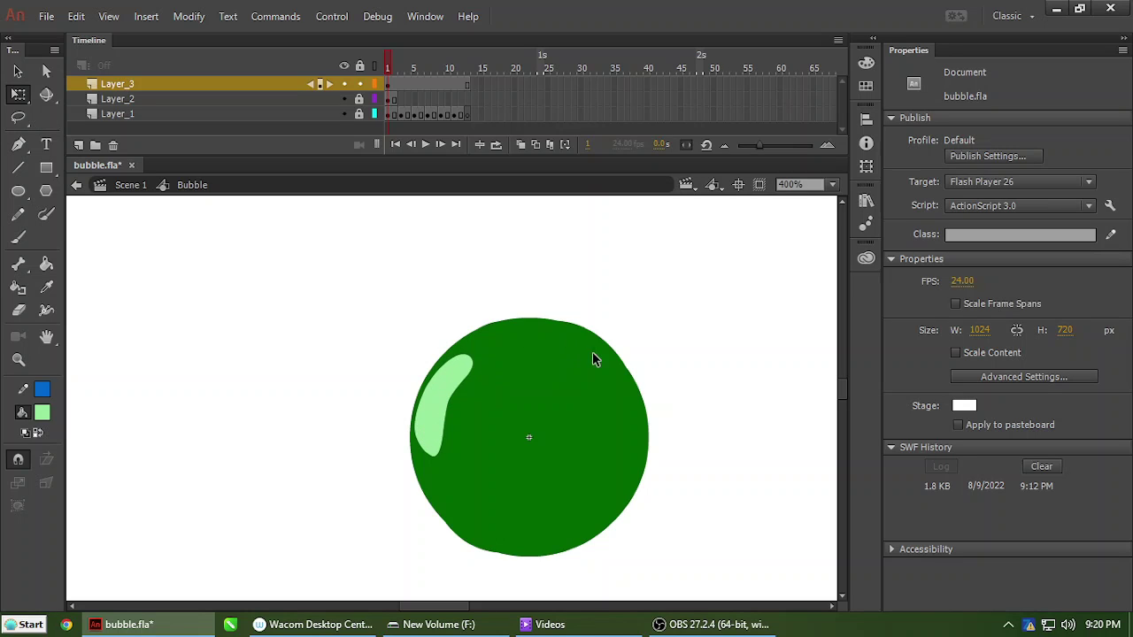
key(b)
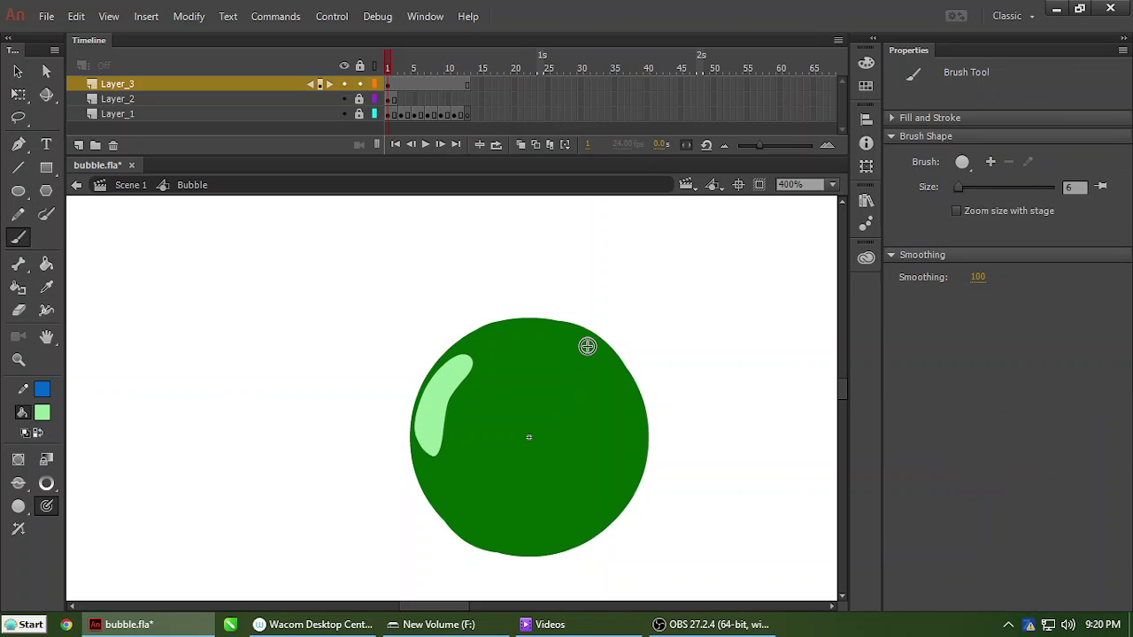
drag(587, 346, 611, 369)
Remove Layer_3's frames from frame 3 onward, so the highlights last only through frames 1 and 2.
key(ctrl+minus)
key(ctrl+minus)
key(ctrl+minus)
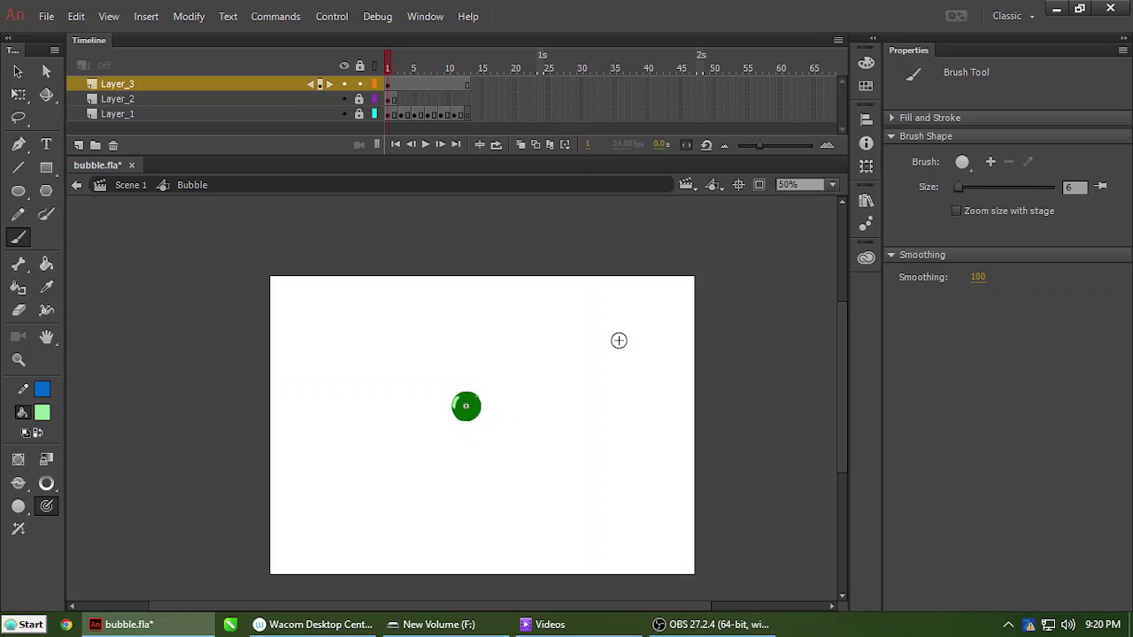
click(426, 88)
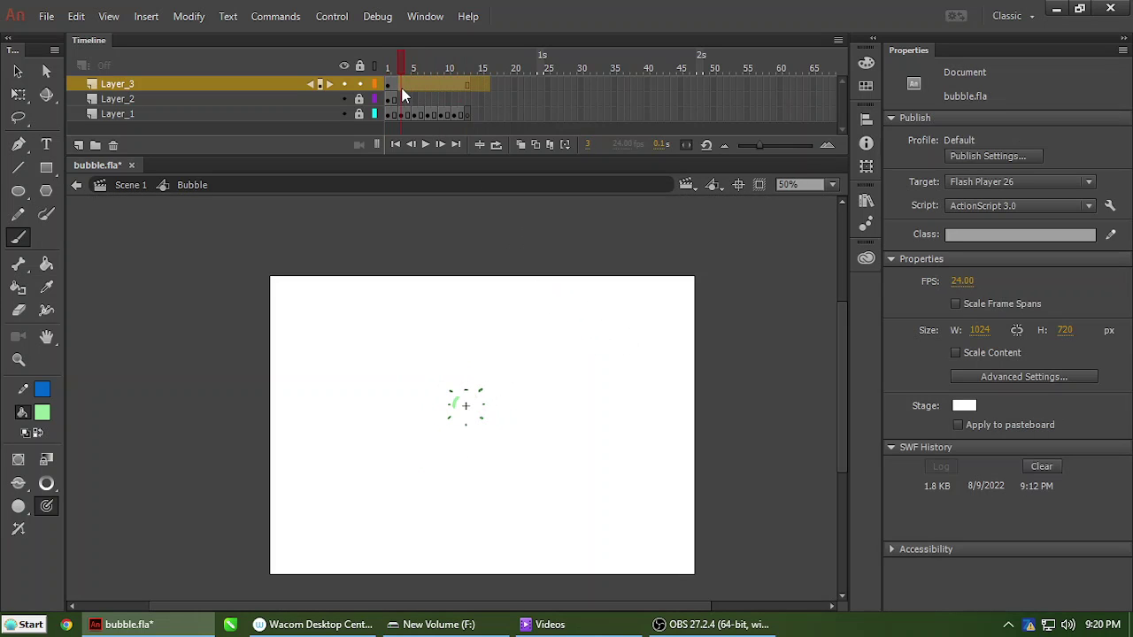
key(comma)
key(period)
click(400, 86)
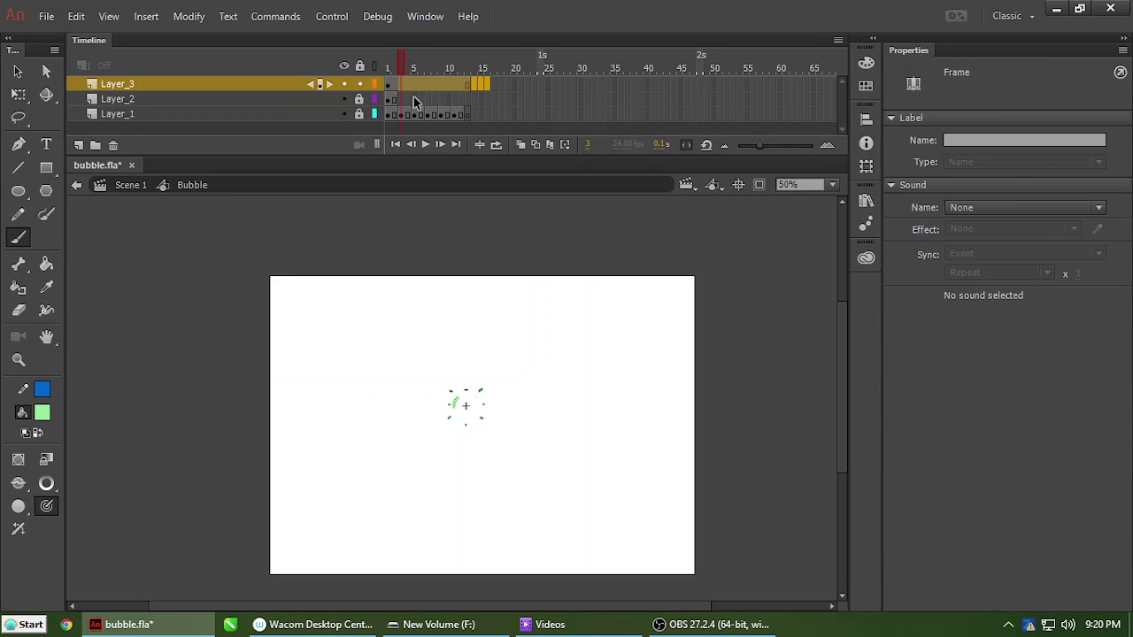
key(shift+F5)
Play the burst animation from frame 1 and check the change from the bubble to the scattered ovals in frame 3.
drag(402, 68, 376, 70)
key(Return)
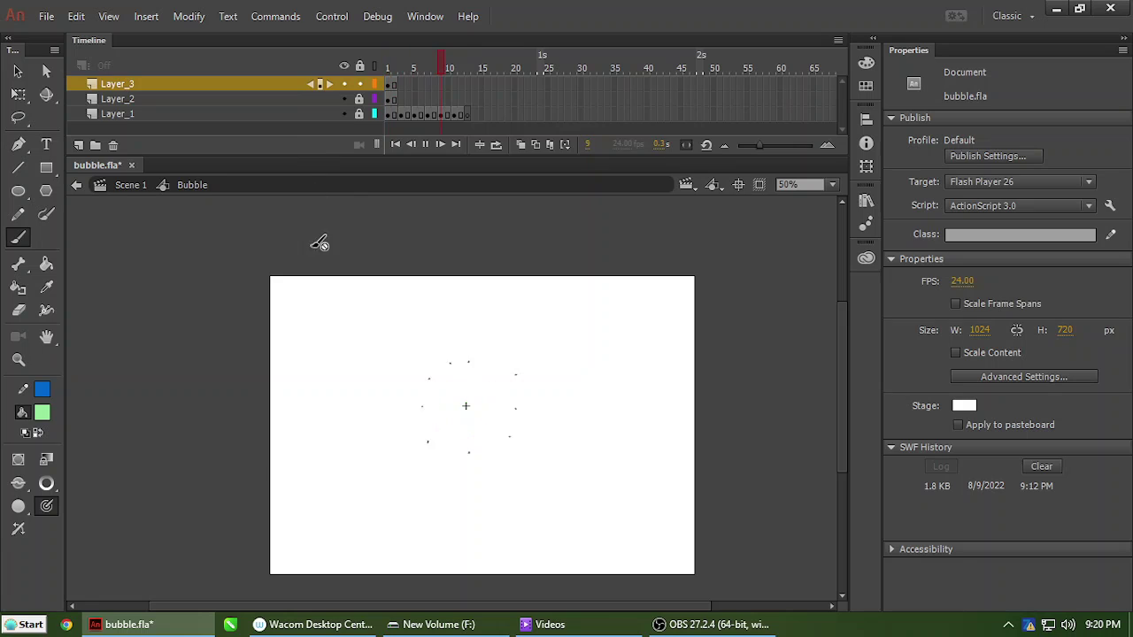
key(Return)
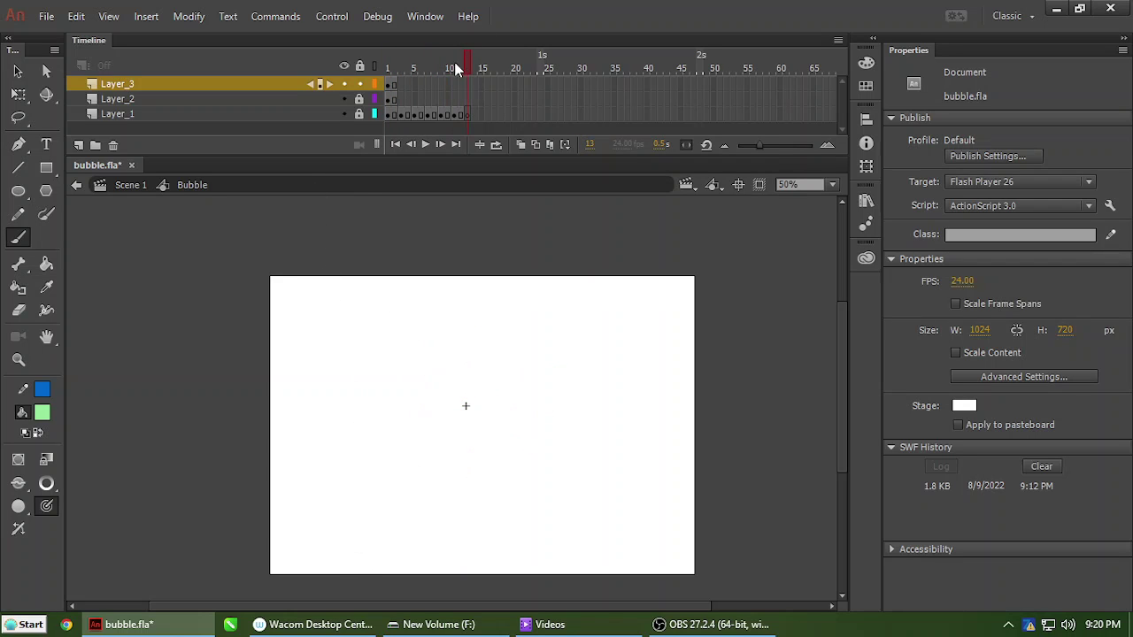
drag(467, 68, 383, 71)
key(ctrl+=)
key(ctrl+=)
drag(386, 68, 402, 73)
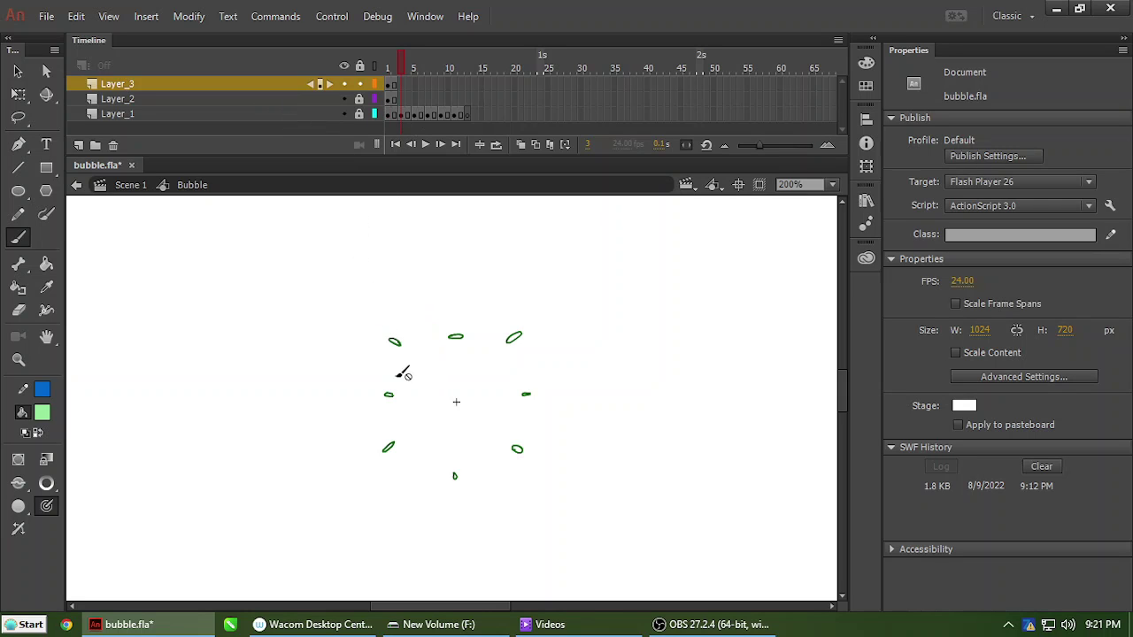
click(387, 73)
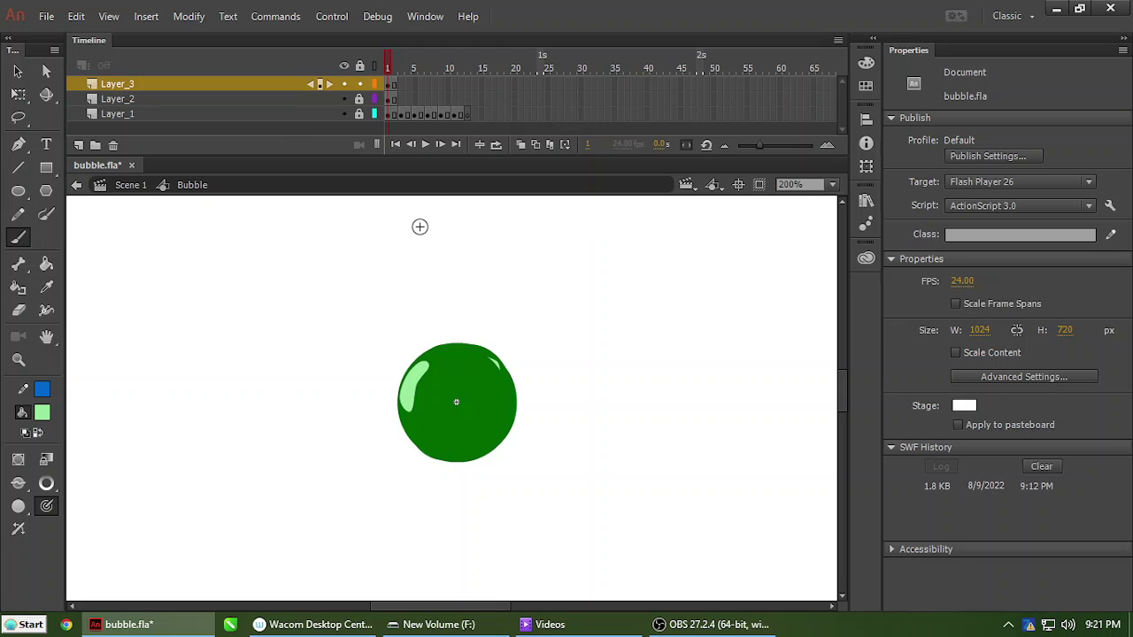
Add a new layer directly above Layer_1 and insert blank keyframes on it at frames 2 and 3.
click(272, 116)
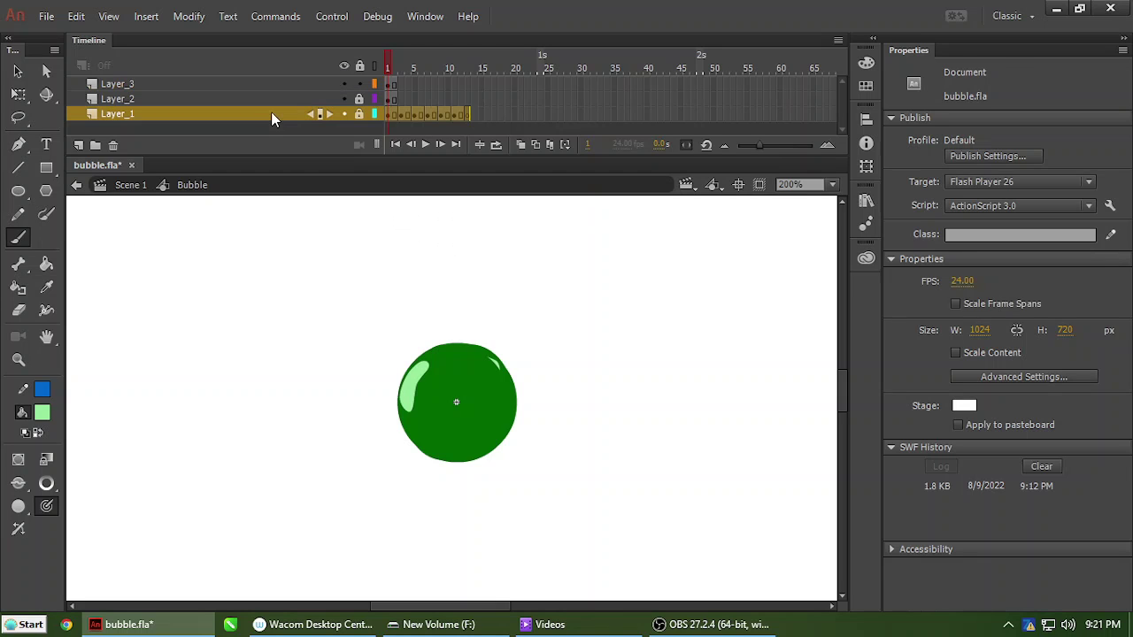
click(77, 145)
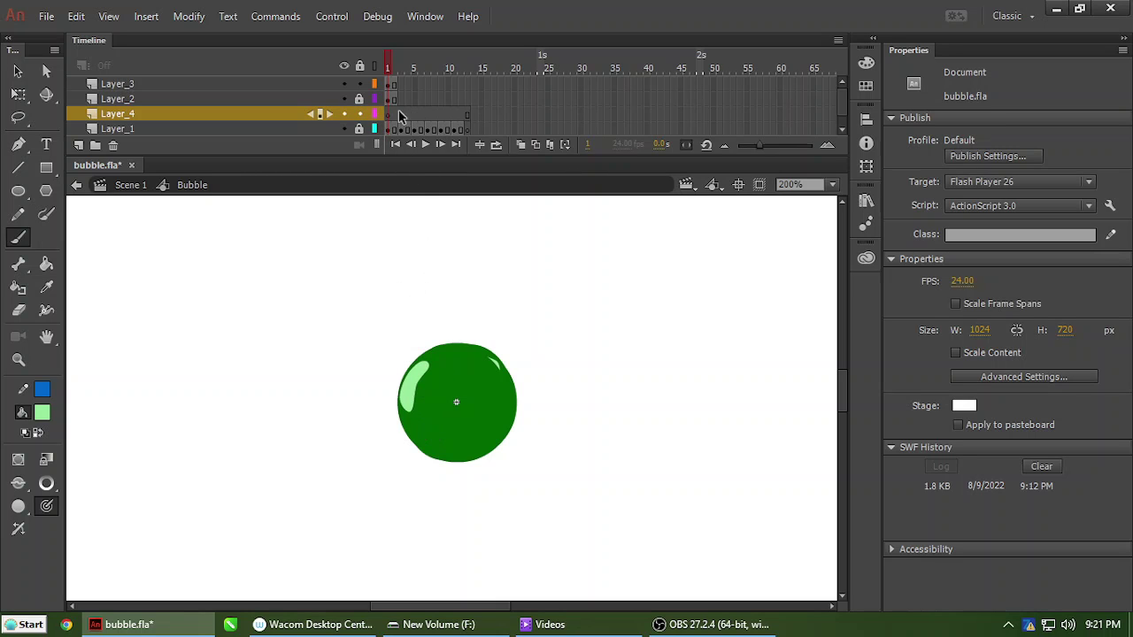
drag(392, 72, 401, 78)
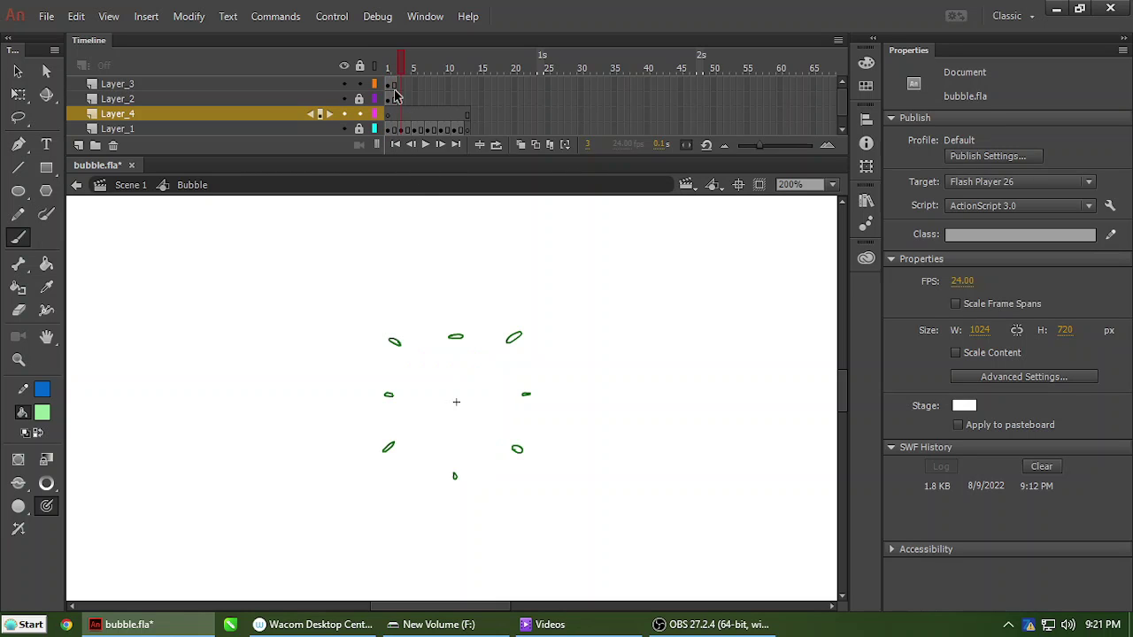
click(401, 115)
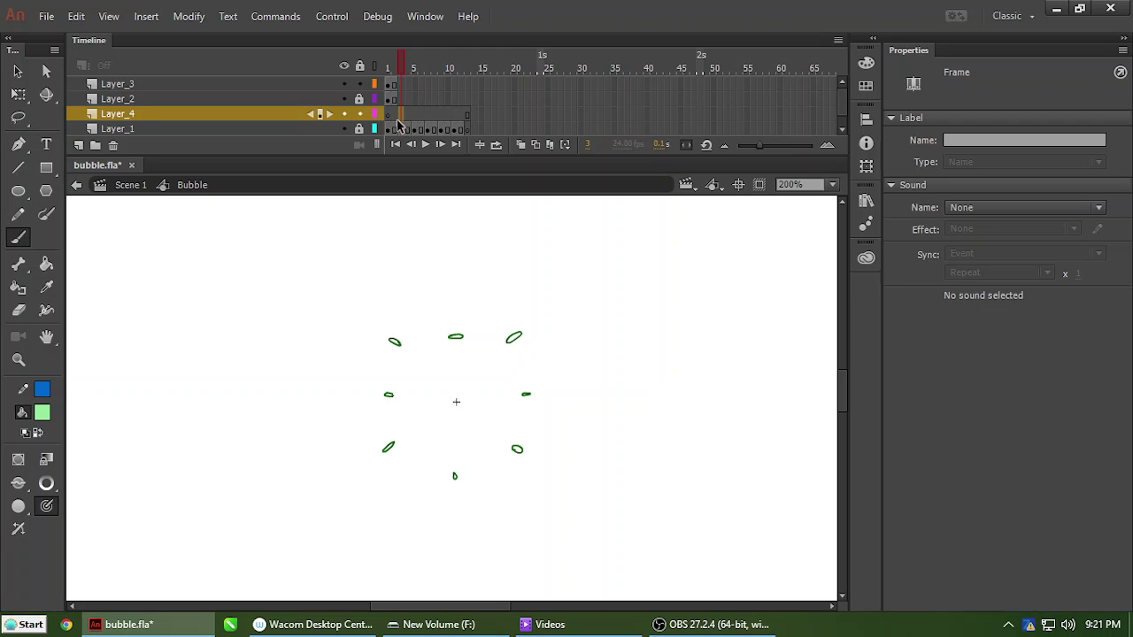
click(395, 117)
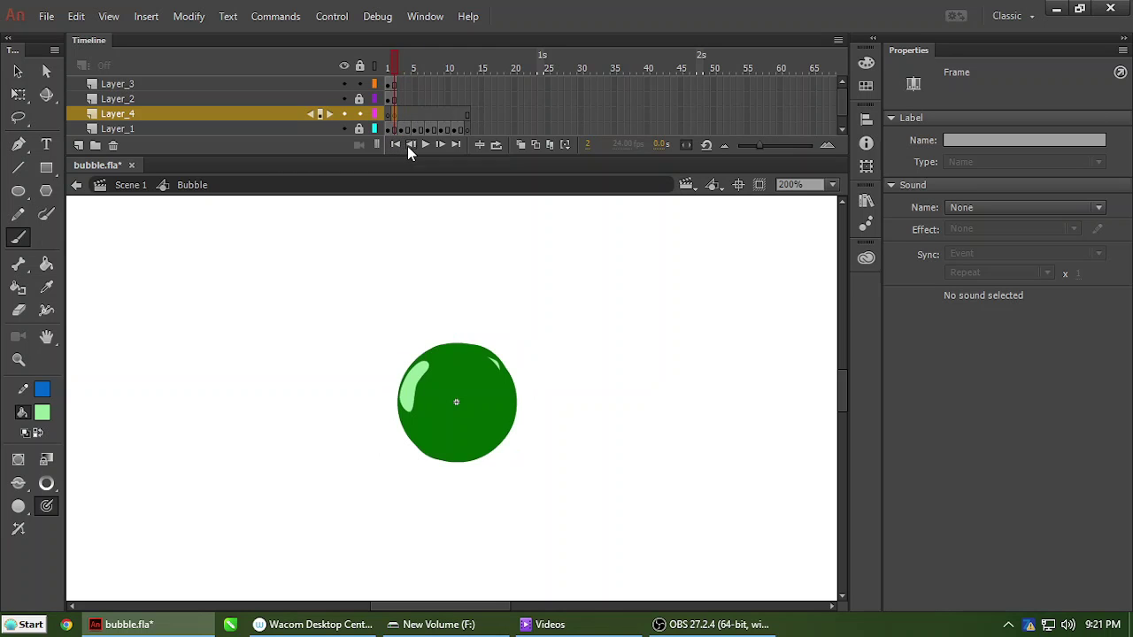
click(401, 115)
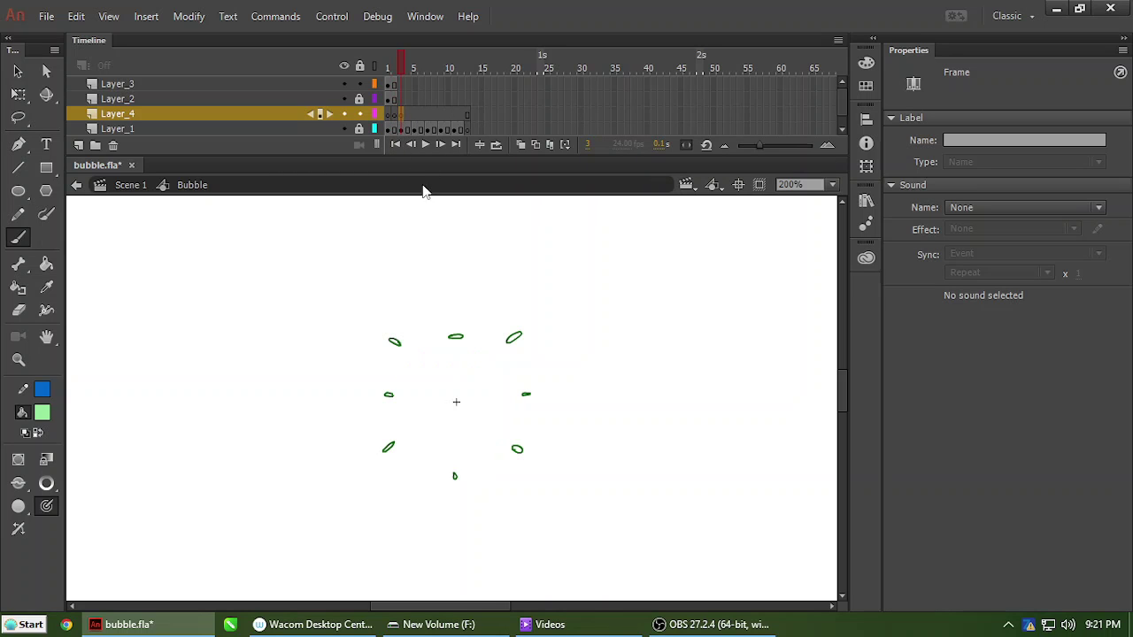
Sample the ovals' dark green as the fill color and brush in the lower-left oval in frame 3 of Layer_4.
key(z)
click(405, 399)
click(445, 389)
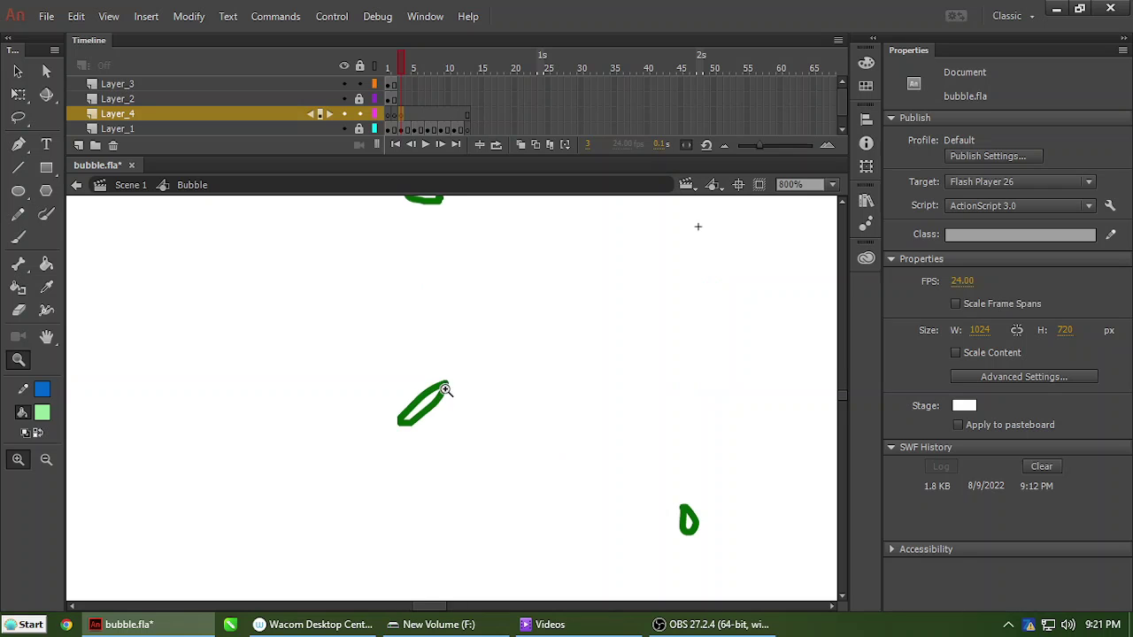
key(b)
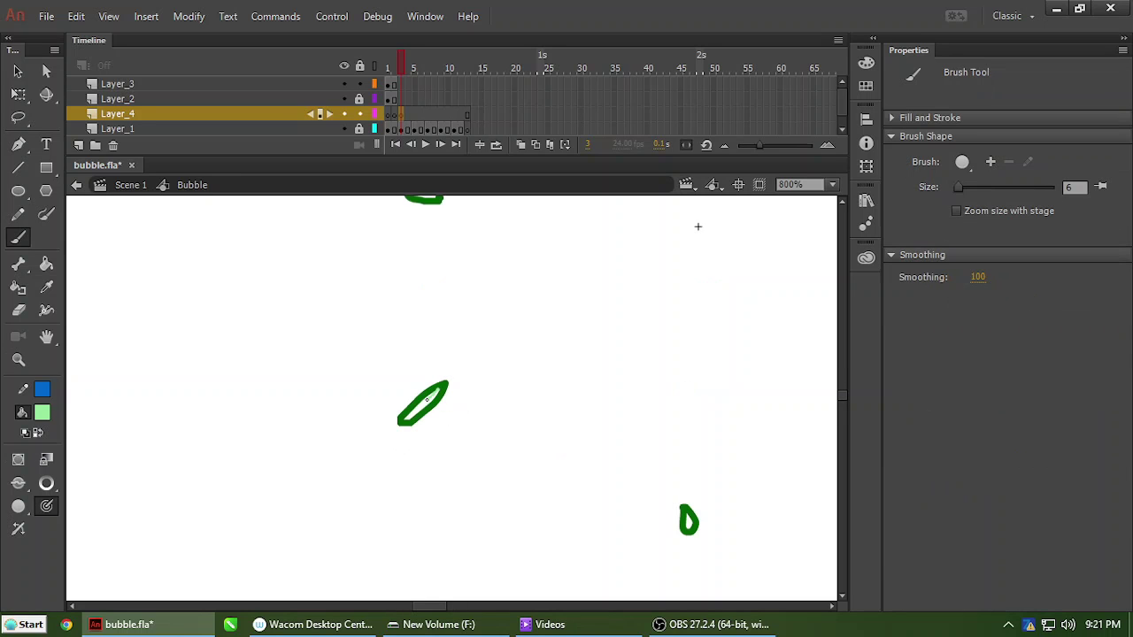
click(42, 412)
click(447, 384)
drag(414, 413, 411, 418)
Brush dark green inside the left, upper-left, top, upper-right, lower-right and bottom ovals in frame 3.
key(ctrl+minus)
drag(462, 258, 451, 315)
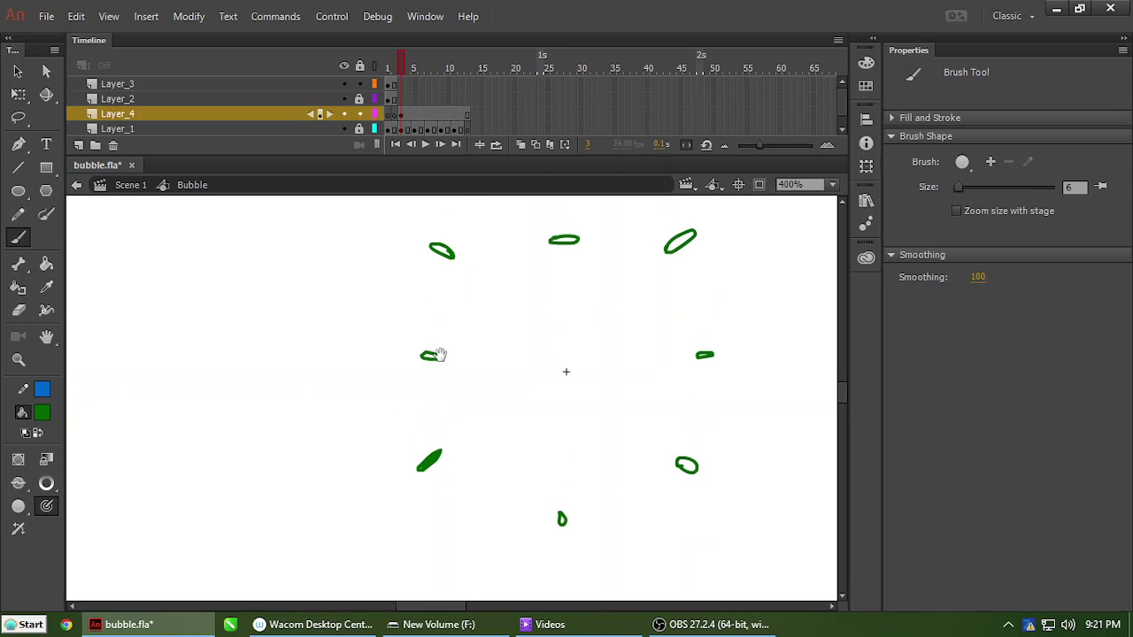
drag(429, 358, 434, 356)
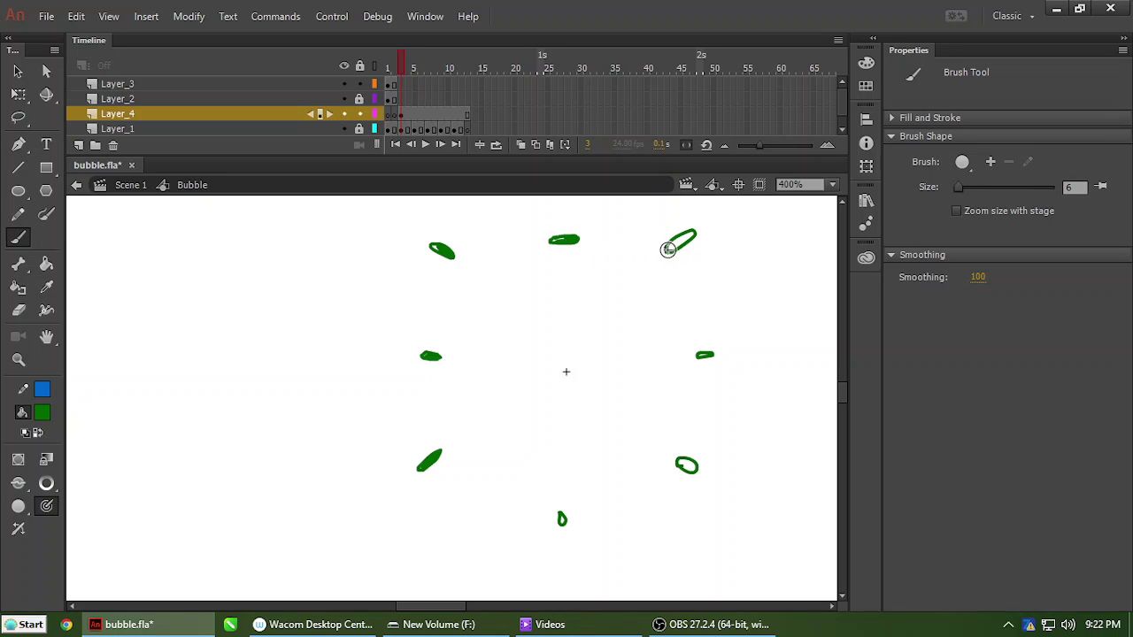
drag(670, 248, 682, 238)
drag(687, 464, 679, 460)
drag(562, 521, 561, 519)
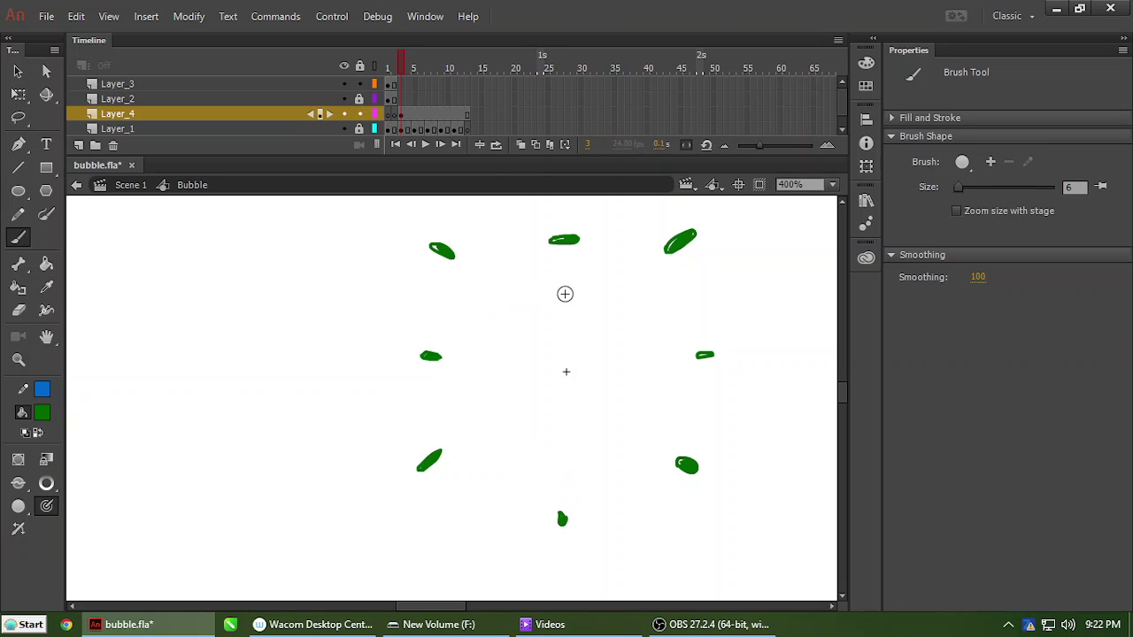
Remove Layer_4's frames from frame 5 onward and put an empty keyframe at frame 5.
key(period)
key(period)
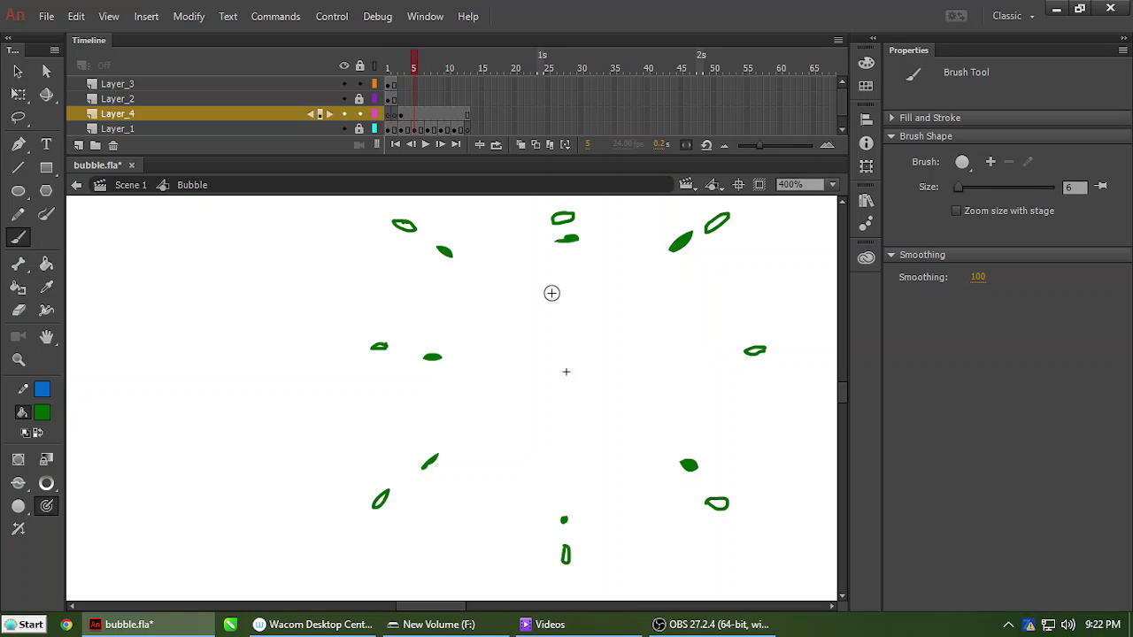
click(420, 115)
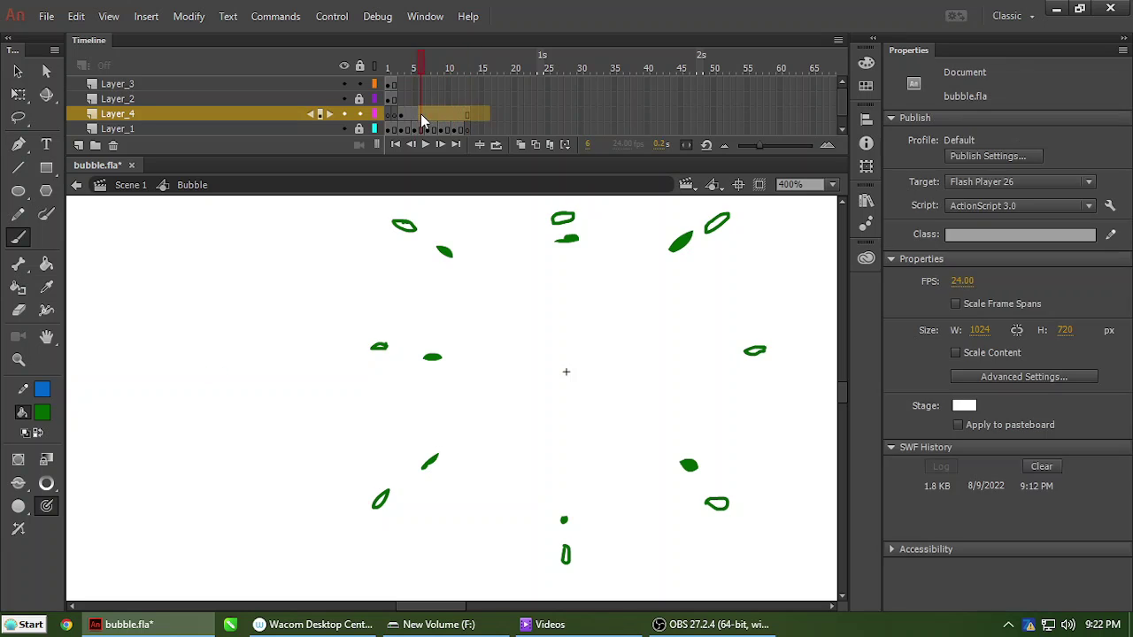
click(416, 113)
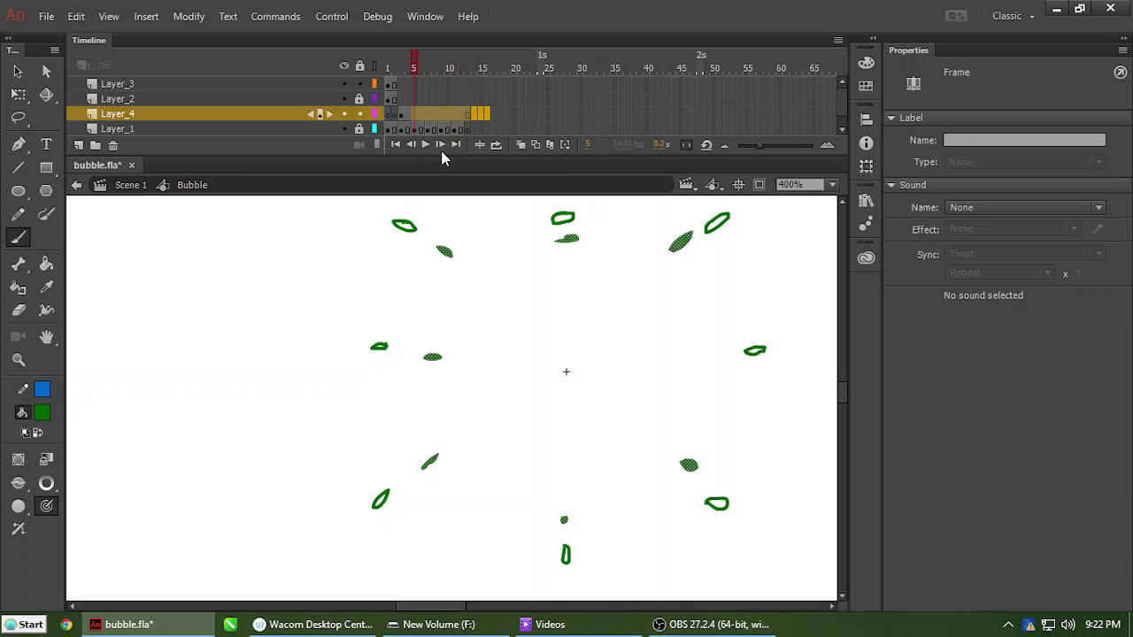
key(Delete)
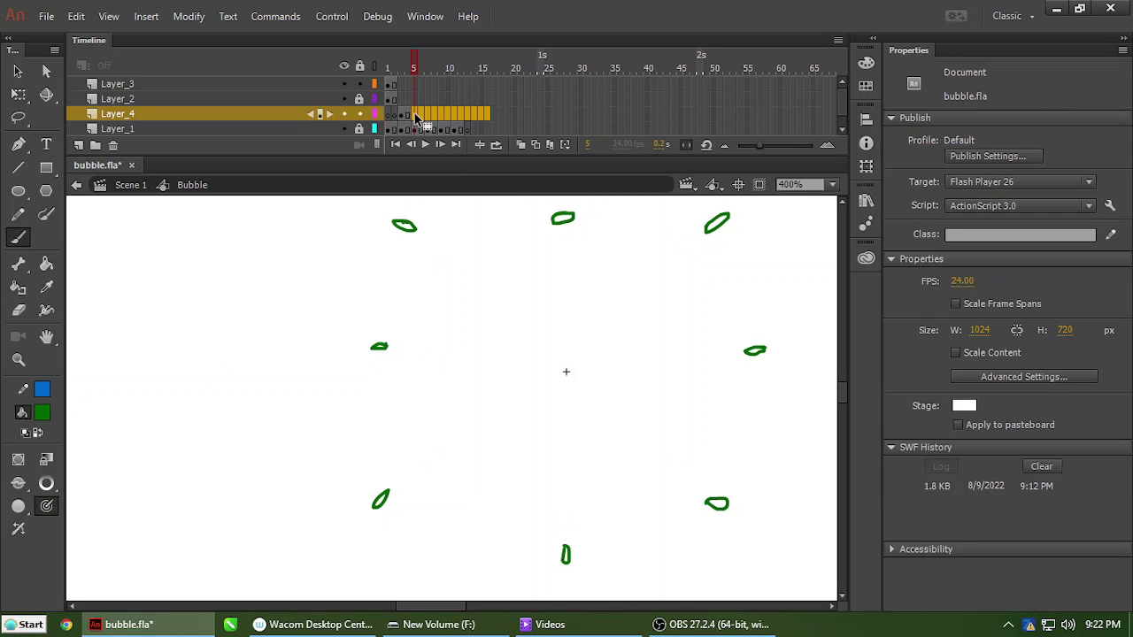
click(415, 120)
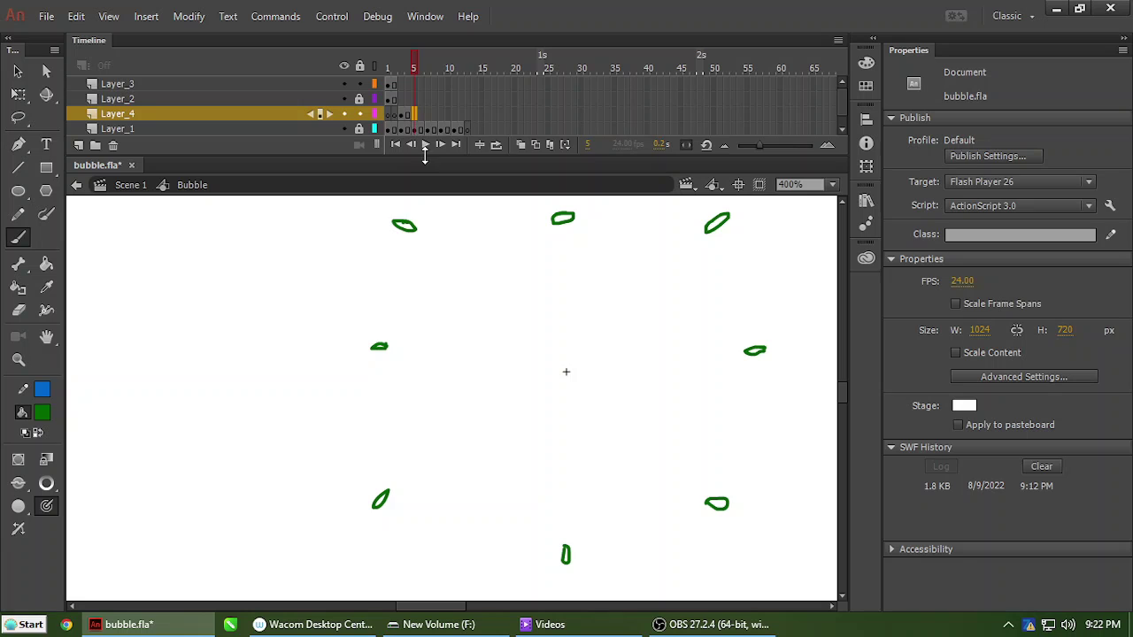
key(ctrl+z)
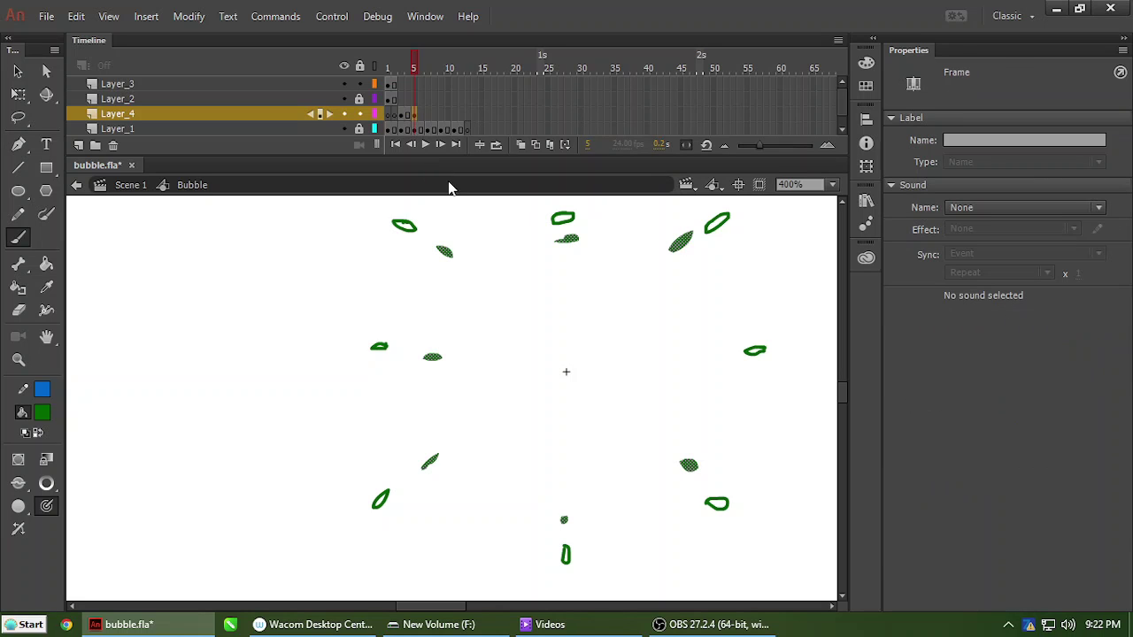
key(ctrl+minus)
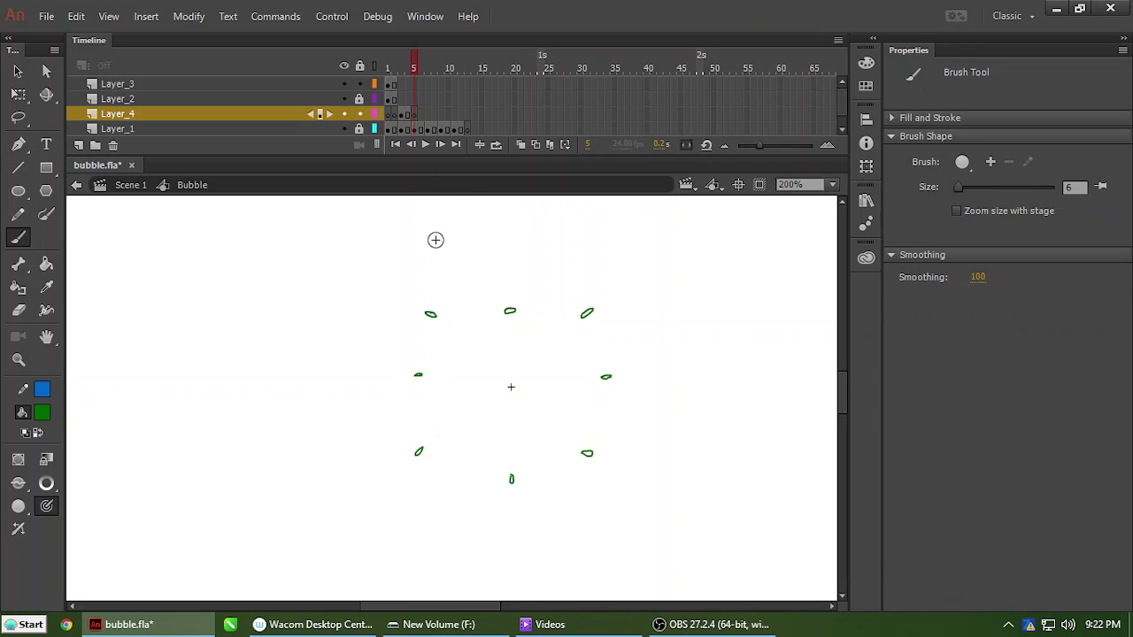
Brush solid dark green inside all the outlined ovals in frame 5 on Layer_4.
key(ctrl+equal)
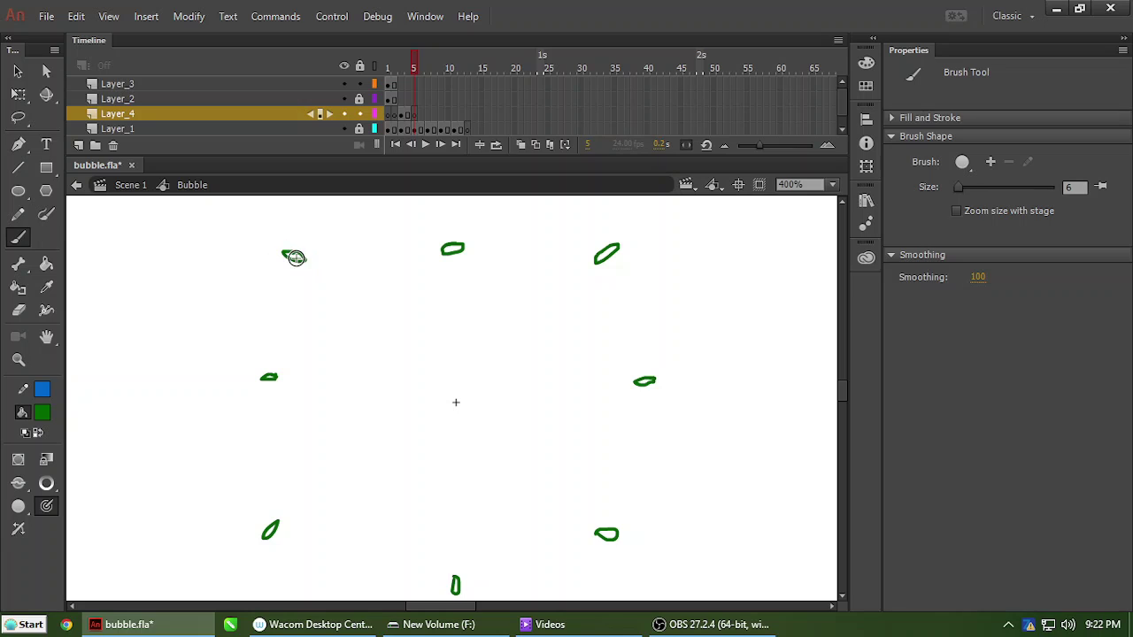
drag(290, 254, 300, 258)
drag(601, 257, 614, 247)
drag(405, 322, 522, 248)
drag(384, 305, 391, 305)
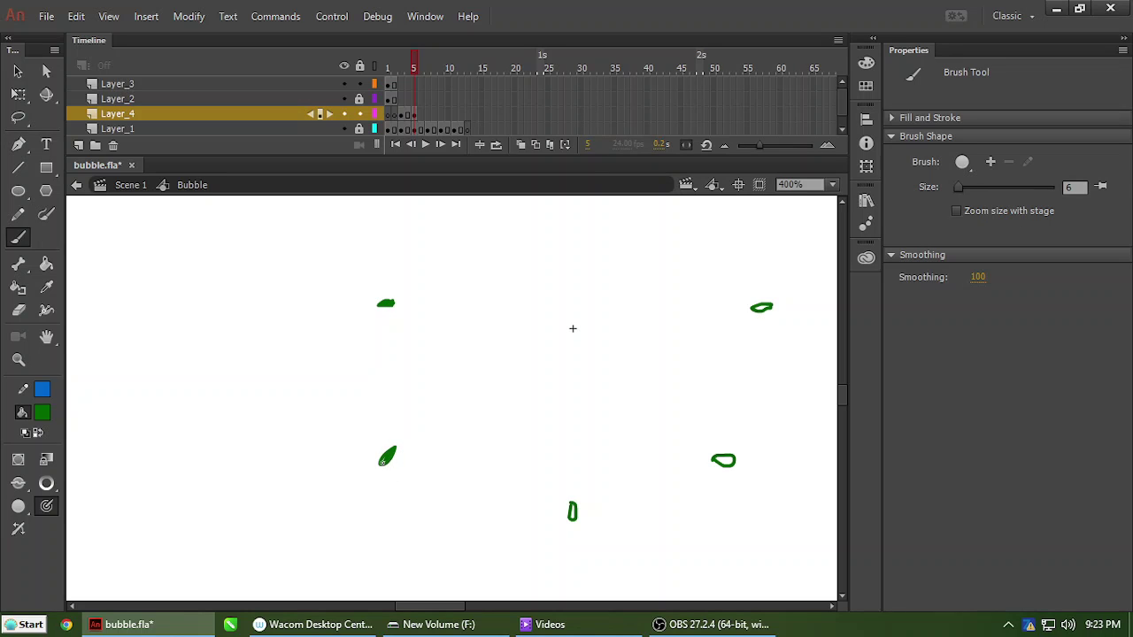
mouse_move(573, 505)
mouse_down()
mouse_move(573, 516)
mouse_move(572, 503)
mouse_up()
drag(713, 459, 727, 460)
drag(747, 306, 563, 423)
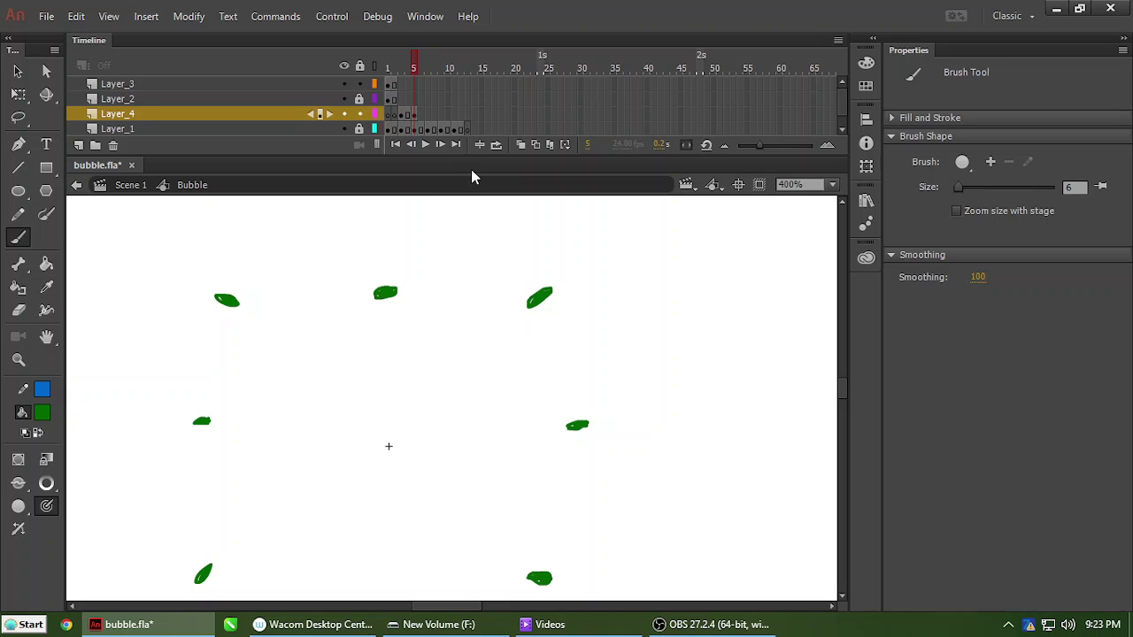
Insert a keyframe at frame 7 of Layer_4 and clear the artwork carried over from frame 5.
key(period)
key(period)
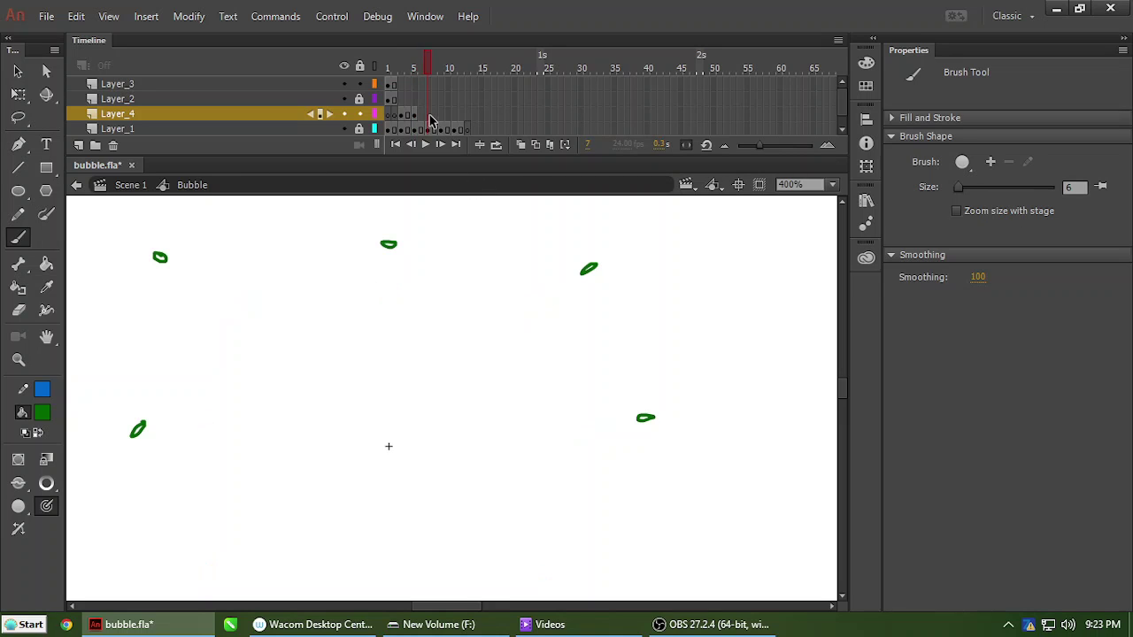
key(F6)
key(Delete)
Brush solid dark green inside all the outlined ovals in frame 7 on Layer_4.
drag(160, 366, 274, 343)
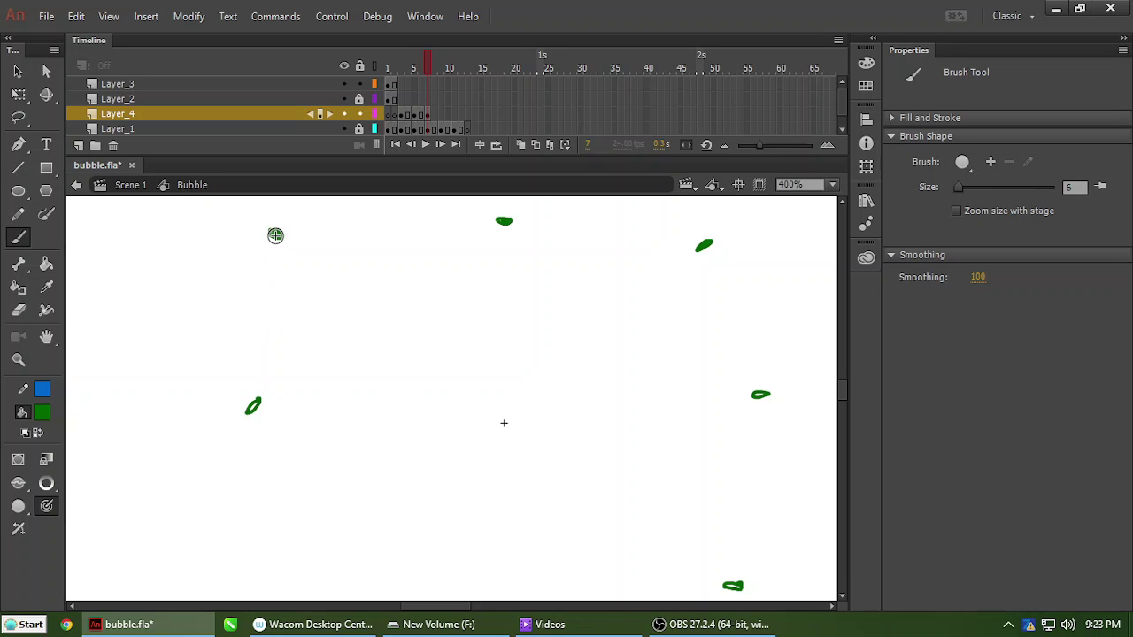
mouse_move(256, 398)
mouse_down()
mouse_move(294, 330)
mouse_move(288, 343)
mouse_up()
drag(306, 455, 316, 339)
drag(322, 427, 320, 430)
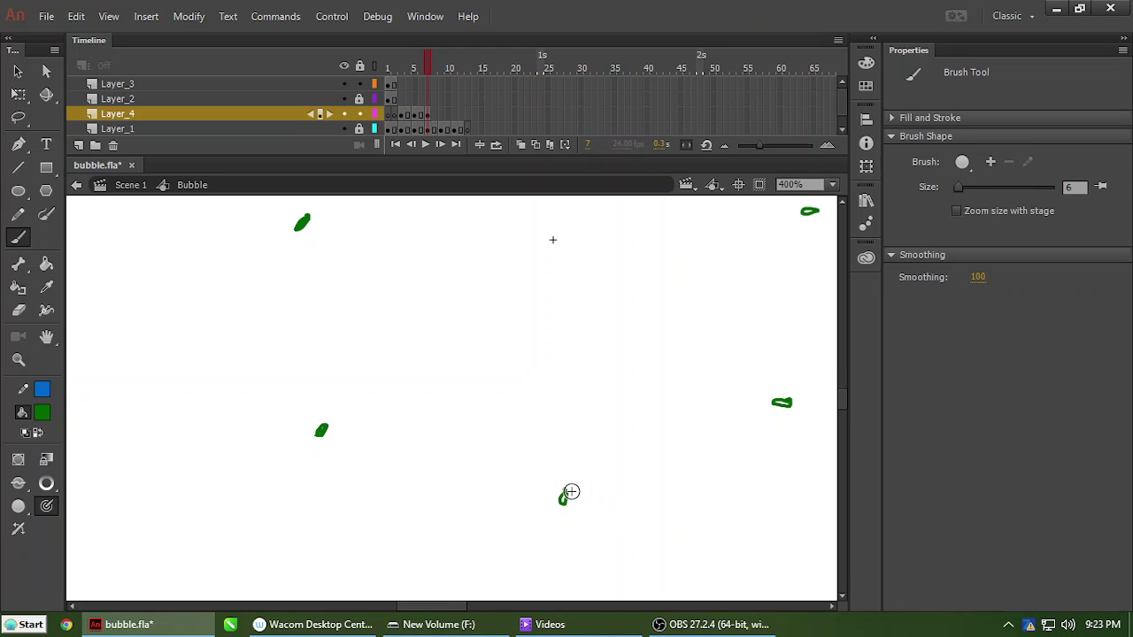
drag(563, 496, 562, 500)
mouse_move(766, 409)
mouse_down()
mouse_move(649, 427)
mouse_move(672, 424)
mouse_up()
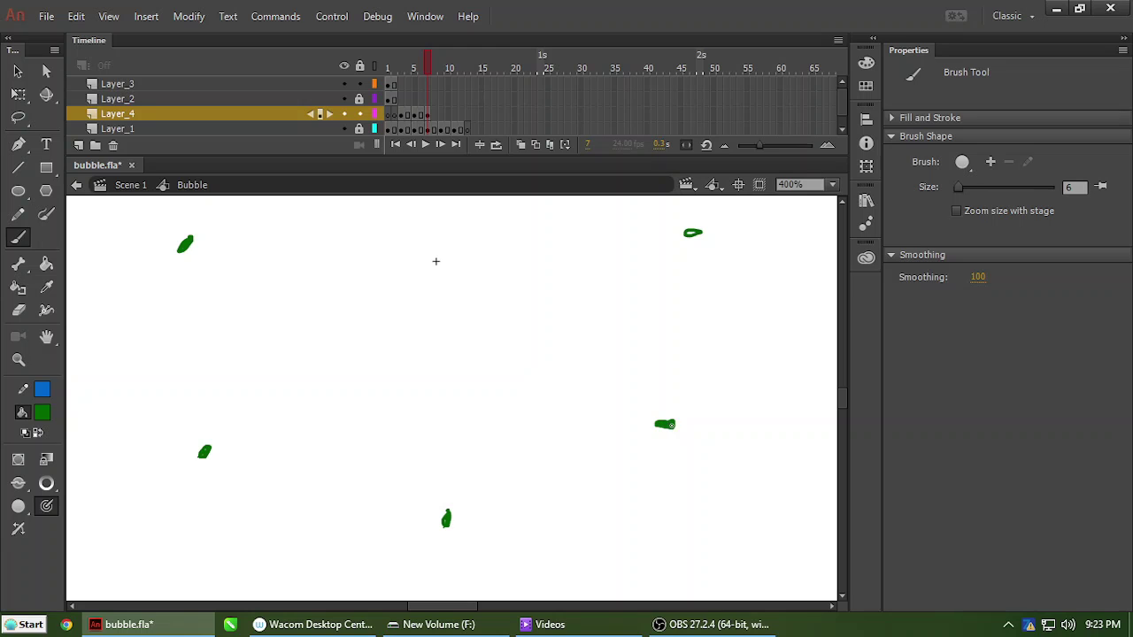
drag(685, 231, 639, 354)
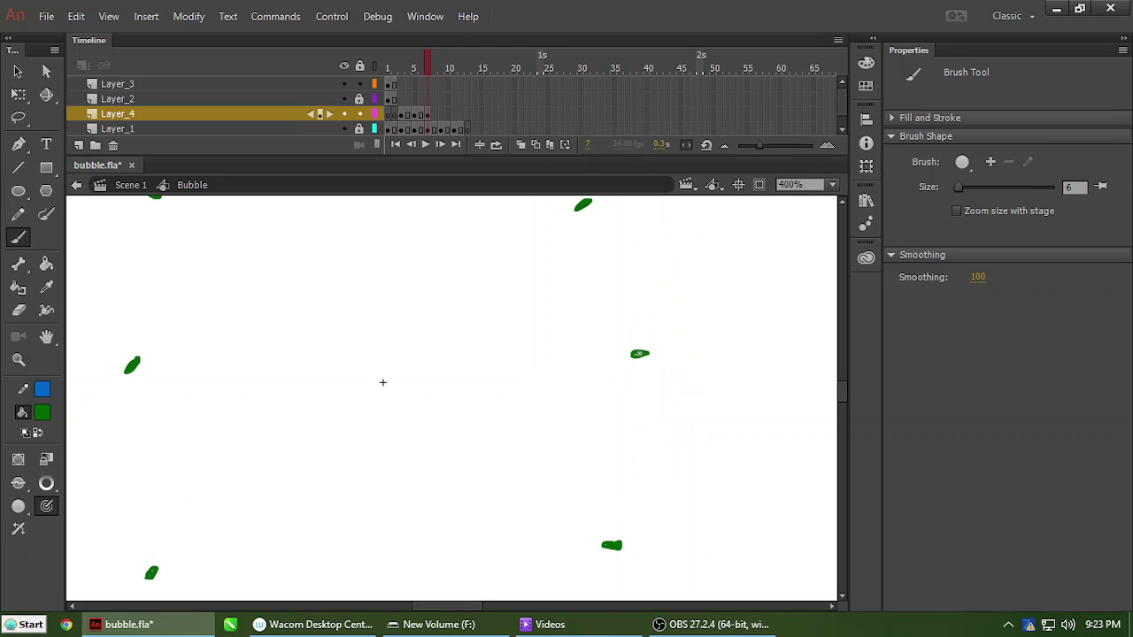
Insert a keyframe at frame 9 of Layer_4 and clear the artwork carried over from frame 7.
key(ctrl+1)
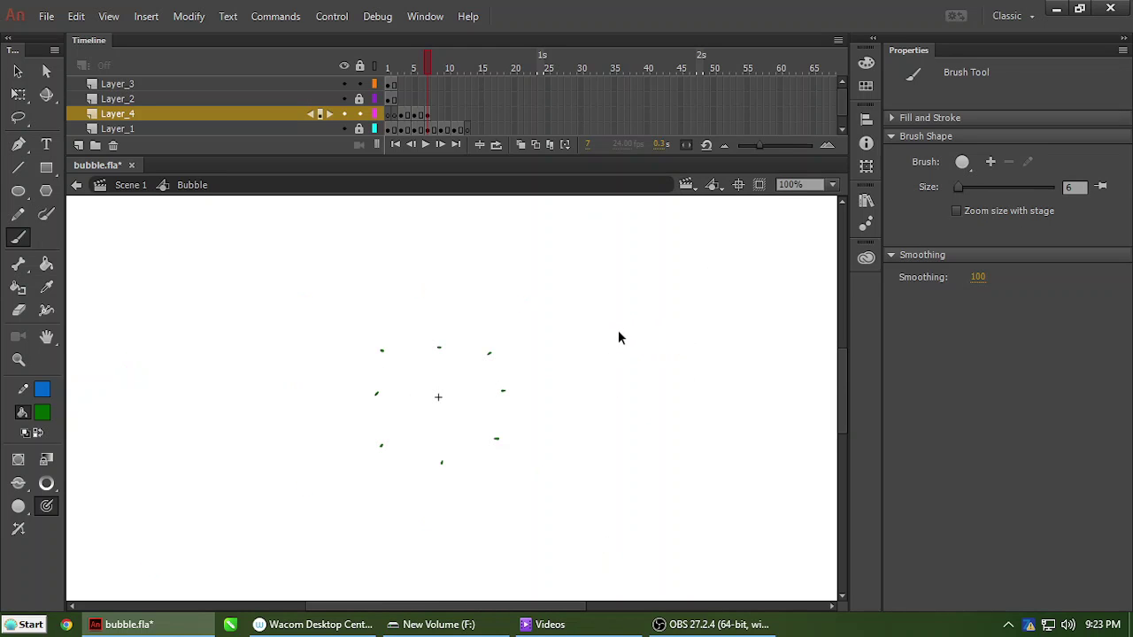
click(440, 115)
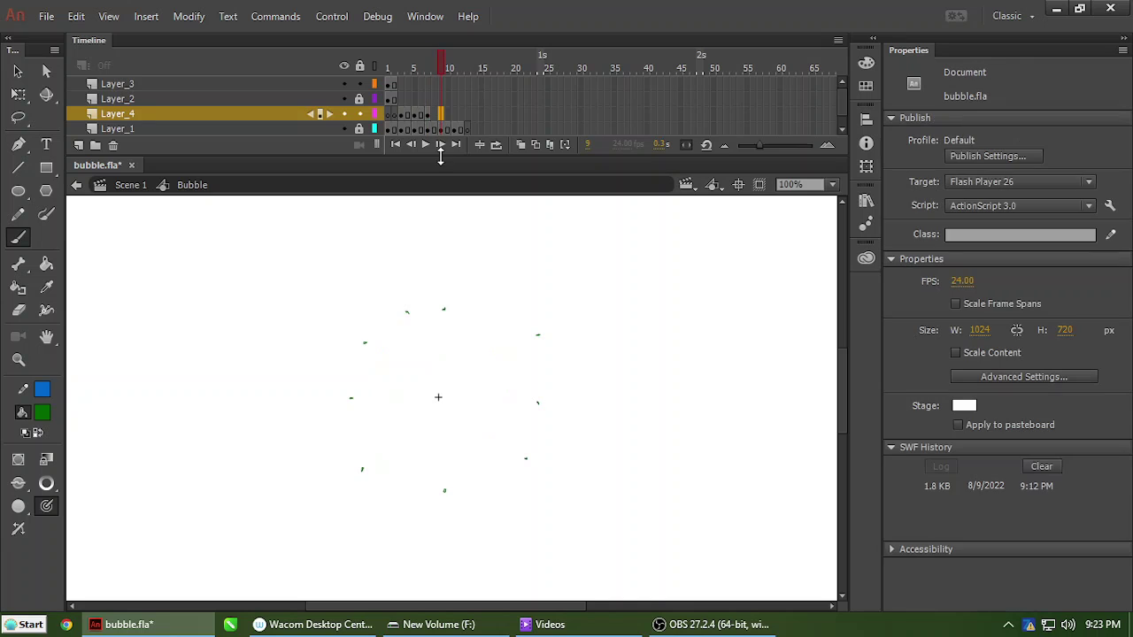
key(F6)
key(Delete)
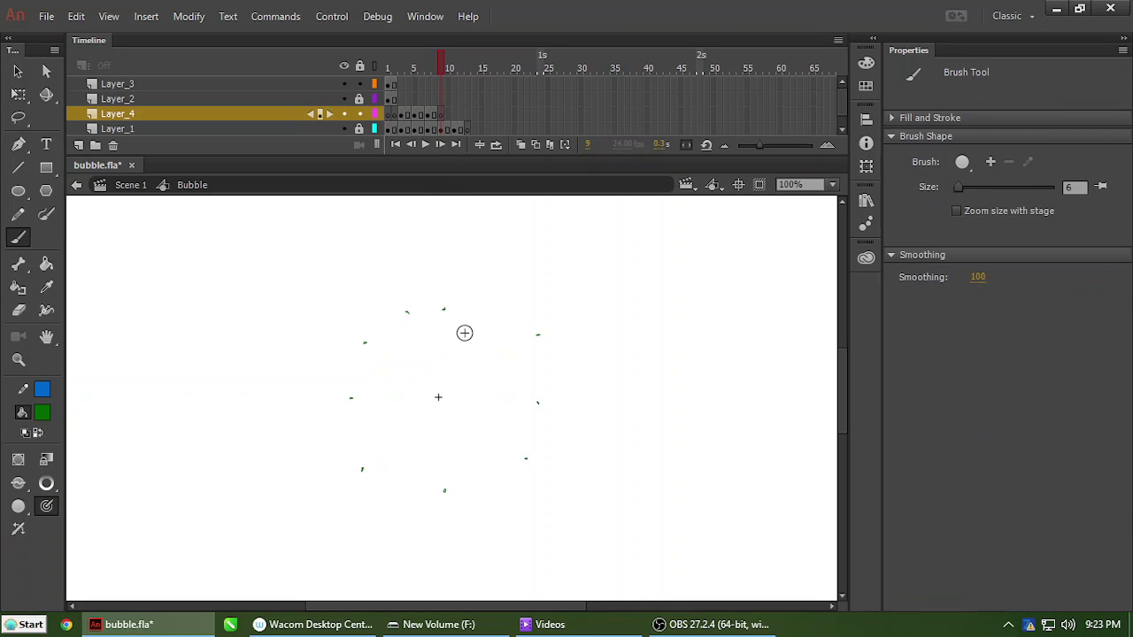
Brush solid dark green inside all the small outlined shapes in frame 9 on Layer_4.
key(ctrl+=)
key(ctrl+=)
drag(290, 348, 584, 286)
drag(427, 357, 489, 493)
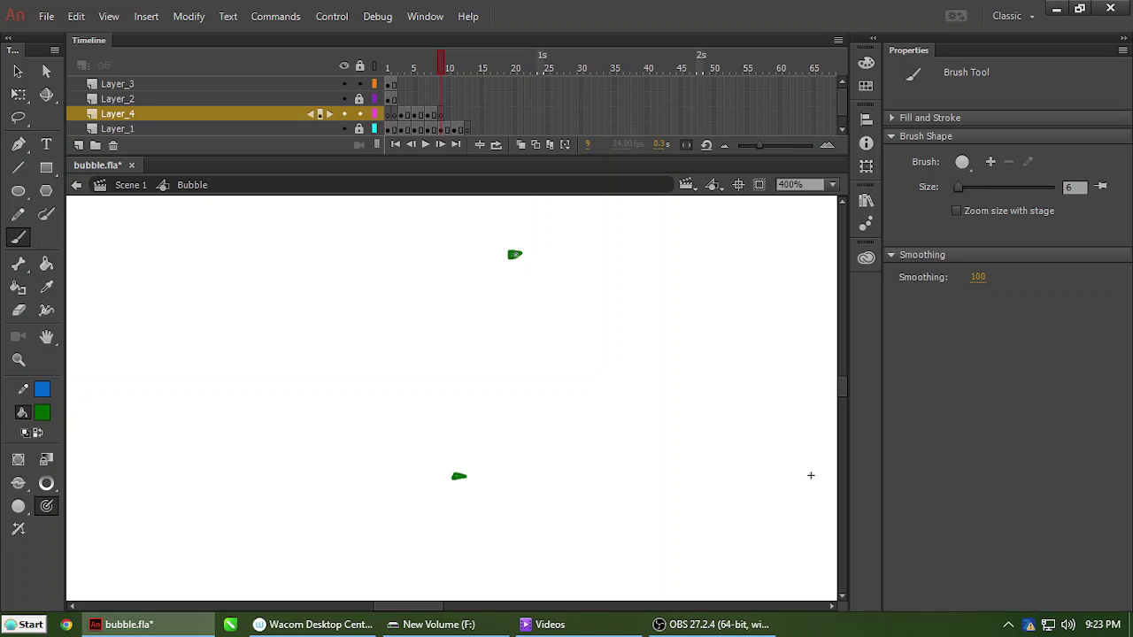
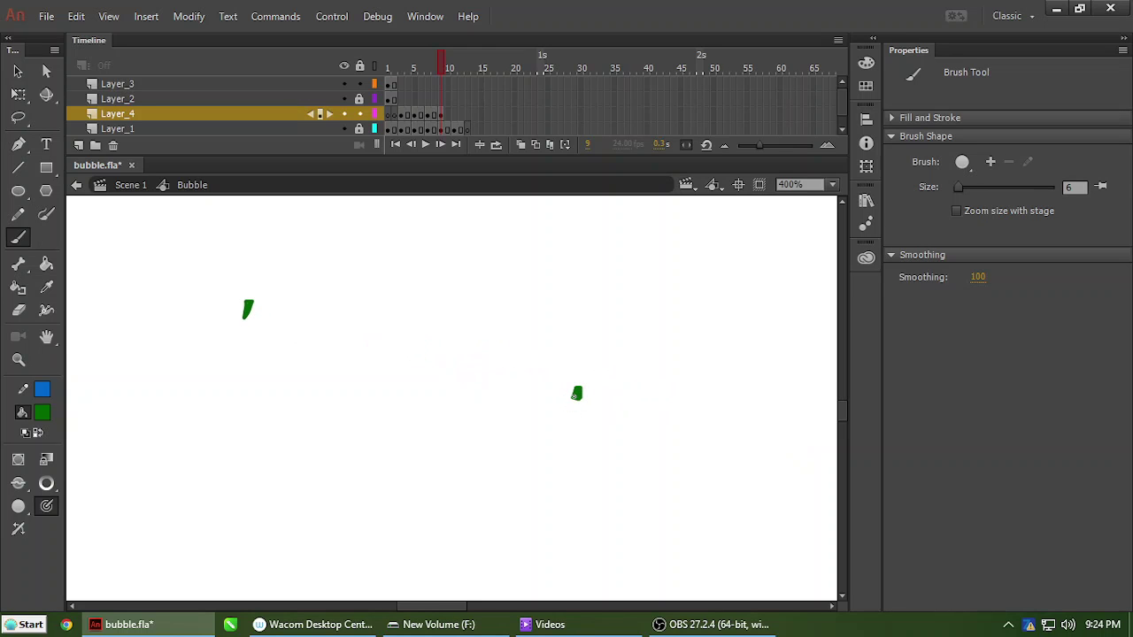
drag(764, 393, 437, 381)
drag(595, 349, 536, 458)
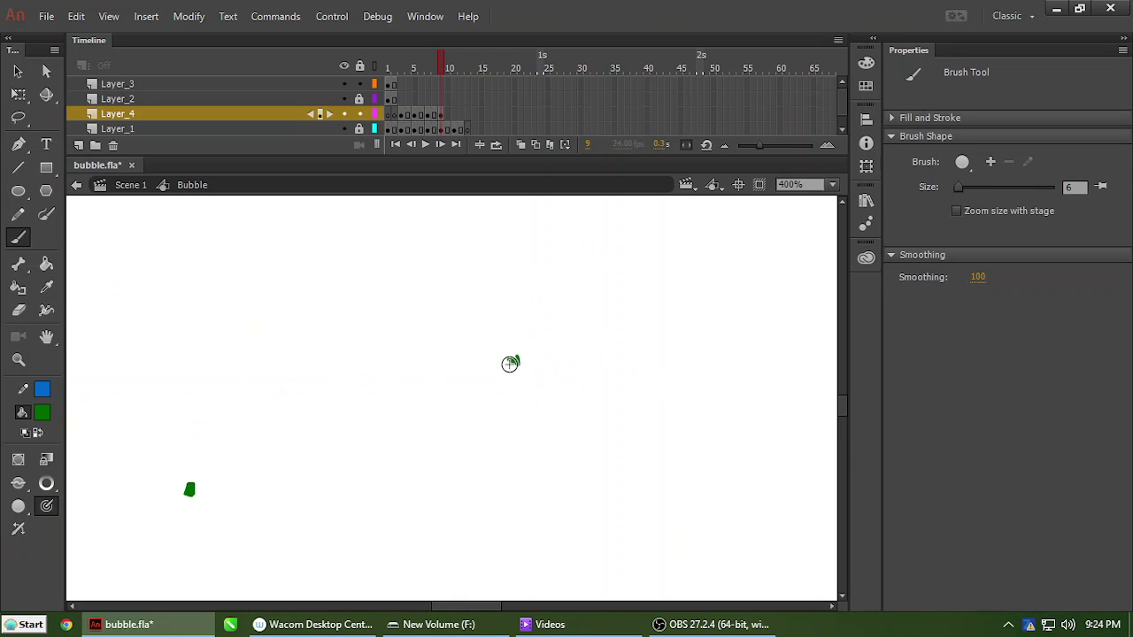
drag(493, 403, 438, 520)
drag(590, 326, 629, 508)
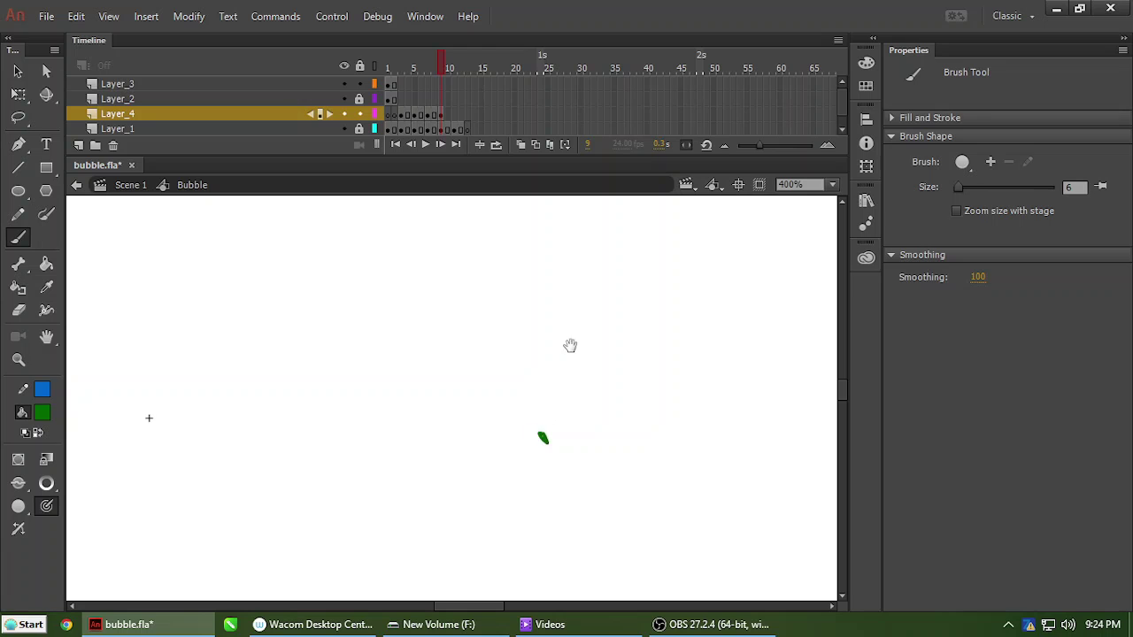
drag(572, 276, 572, 440)
scroll(542, 361, up, 8)
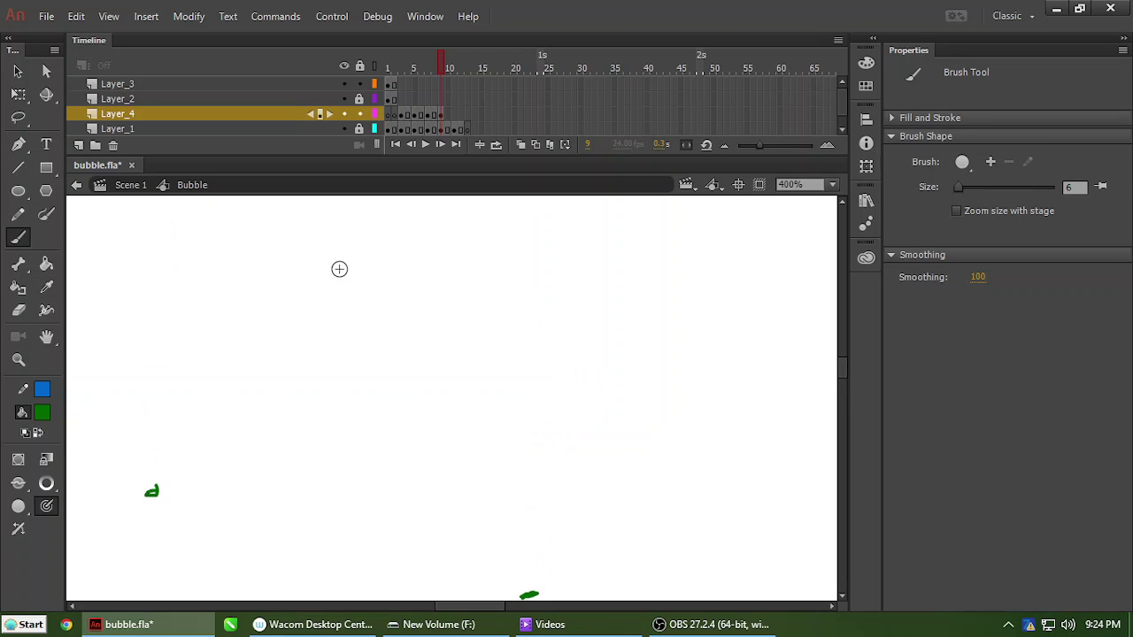
drag(190, 398, 500, 265)
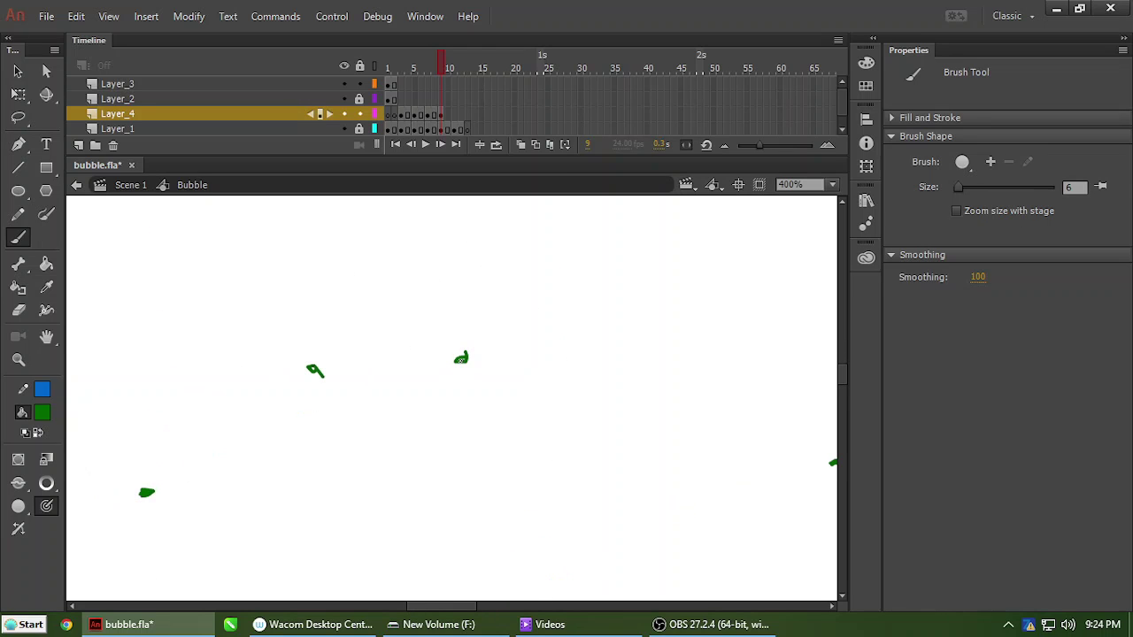
click(460, 359)
Insert a keyframe at frame 11 of Layer_4.
click(454, 113)
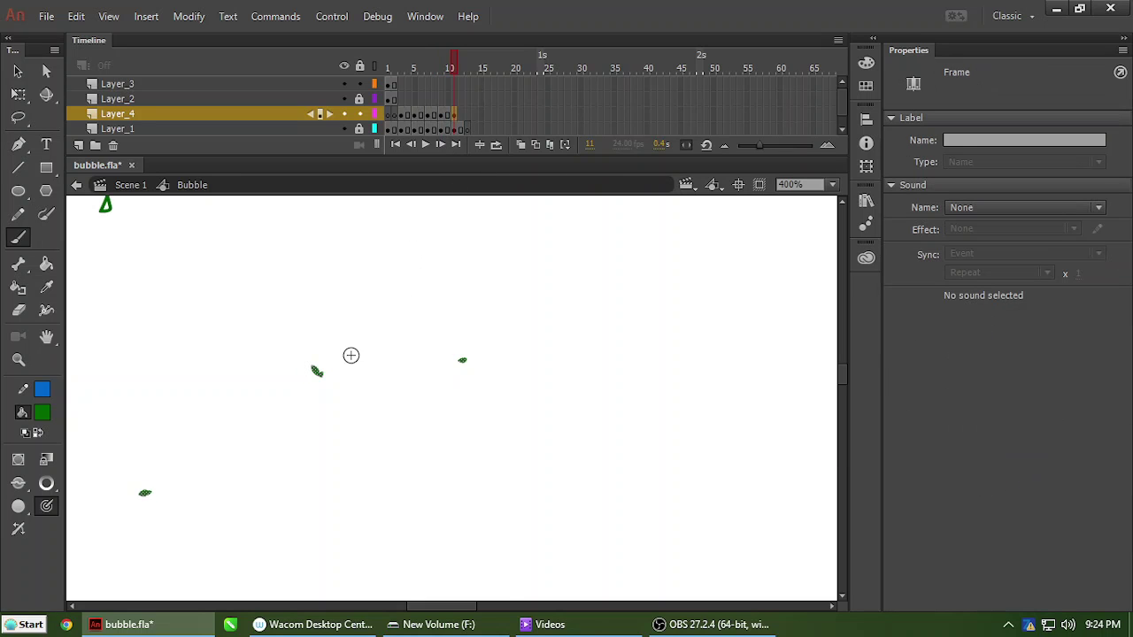
key(ctrl+minus)
click(278, 306)
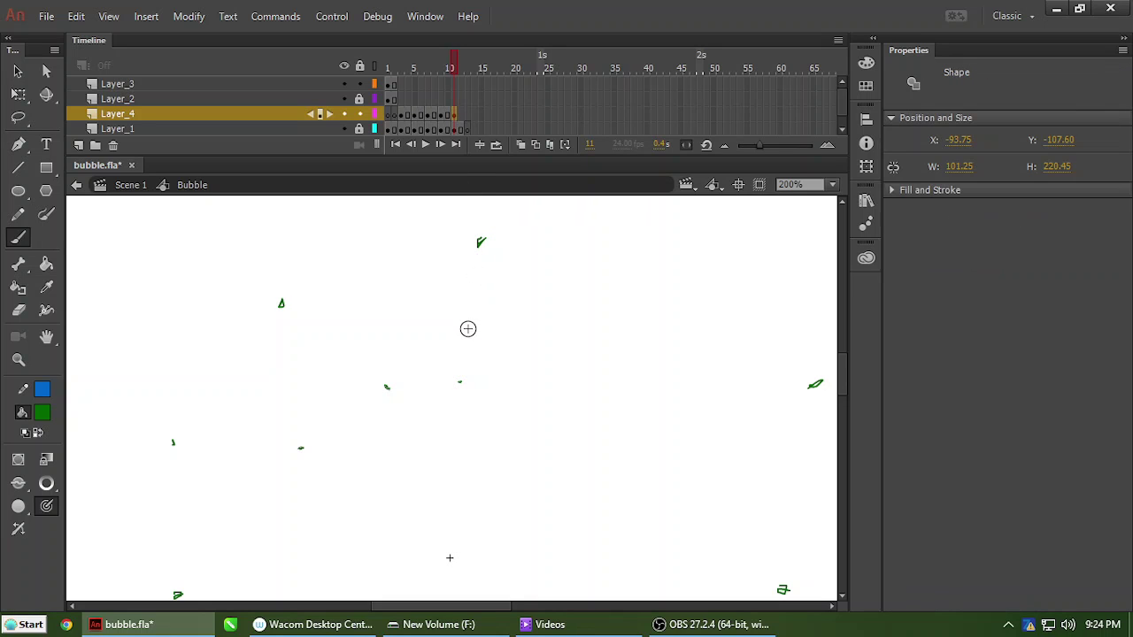
Delete the leftover inner droplets on frame 11 of Layer_4 and fill the outer droplet outlines with solid green brush strokes.
key(Delete)
drag(446, 311, 522, 303)
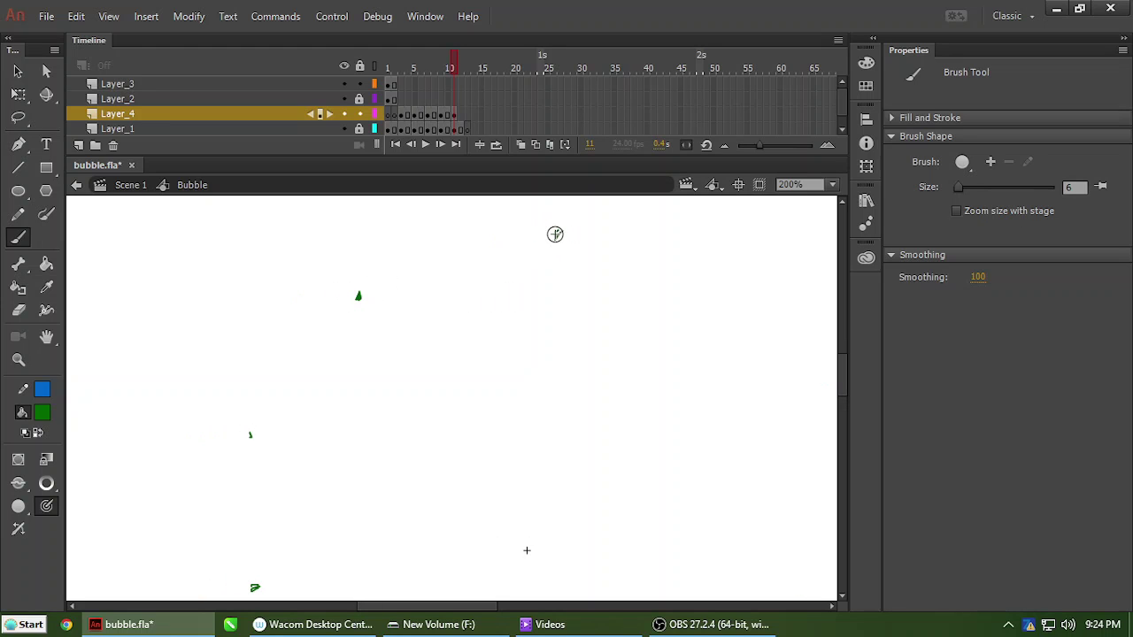
key(ctrl+e)
key(ctrl+e)
drag(560, 233, 561, 233)
drag(347, 379, 440, 307)
drag(343, 365, 346, 366)
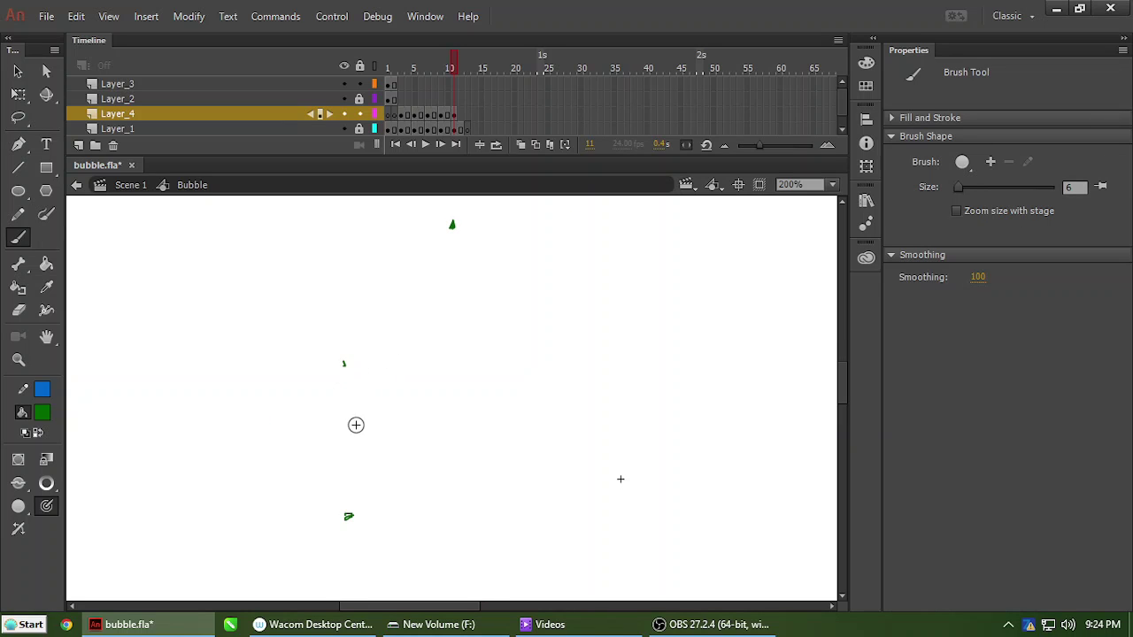
drag(351, 412, 341, 297)
drag(343, 401, 340, 403)
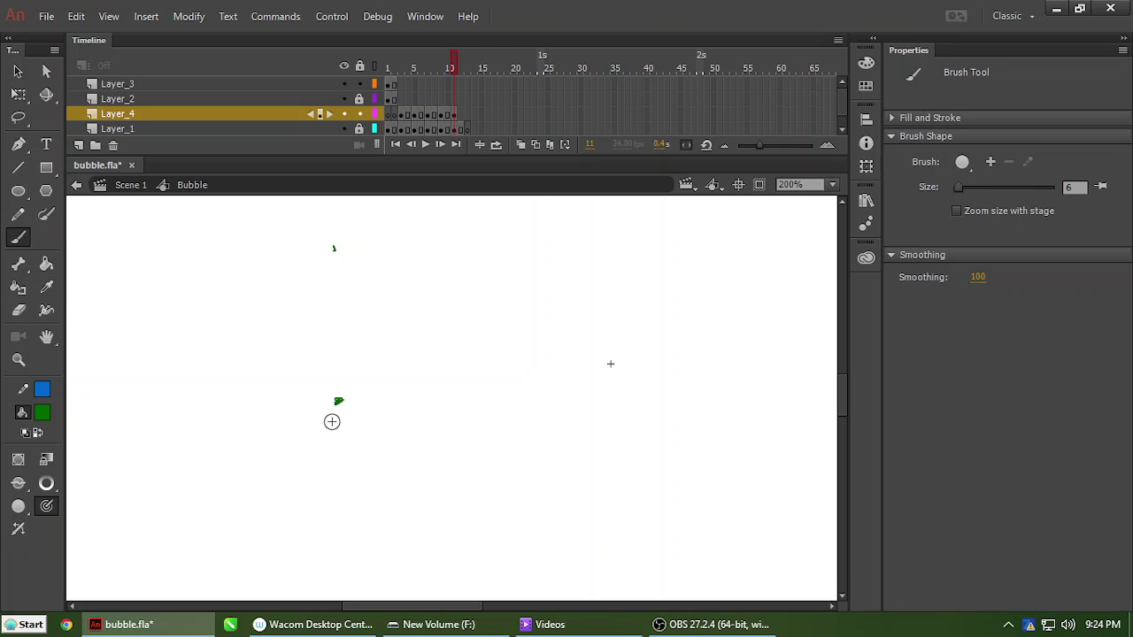
drag(495, 389, 402, 205)
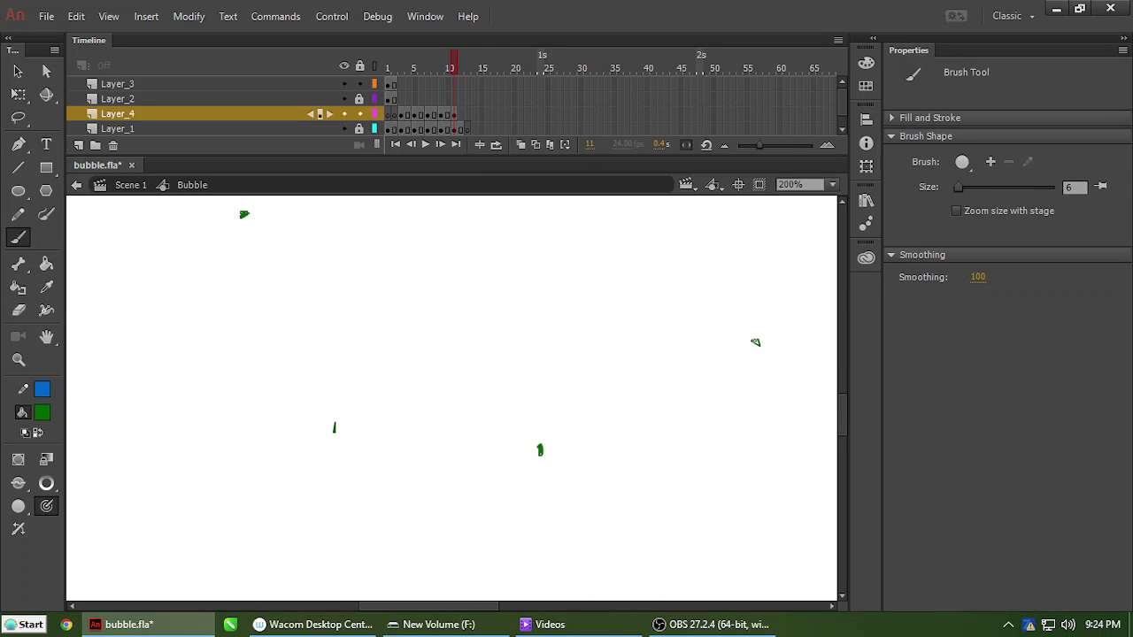
drag(784, 328, 558, 437)
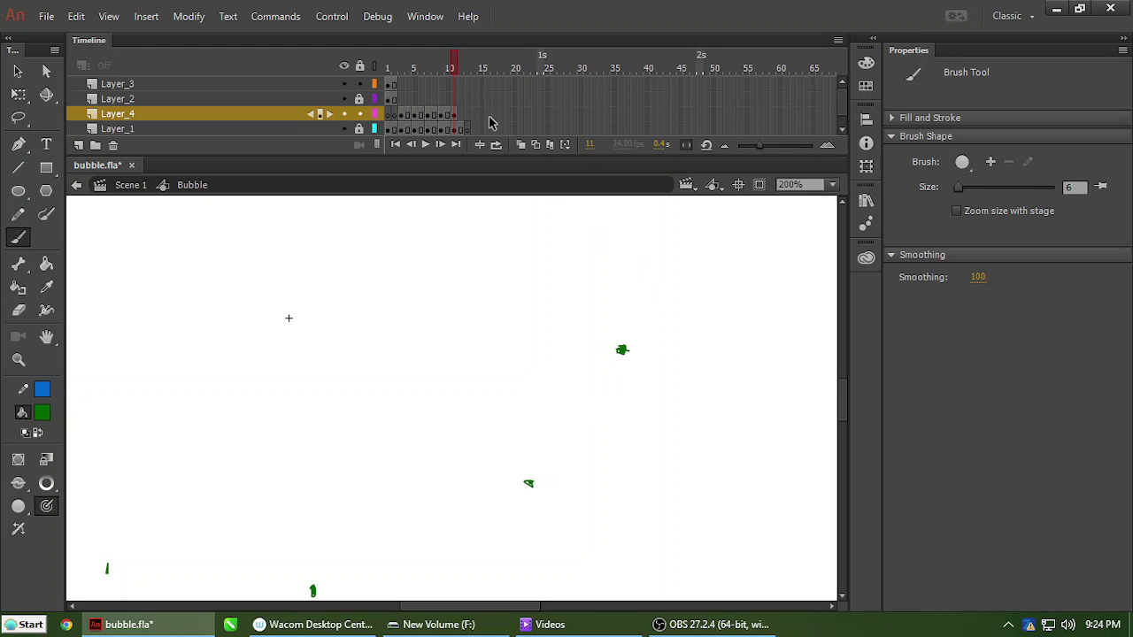
Insert a blank keyframe at frame 13 of Layer_4 to end the droplet animation.
key(ctrl+minus)
key(ctrl+minus)
drag(454, 69, 421, 69)
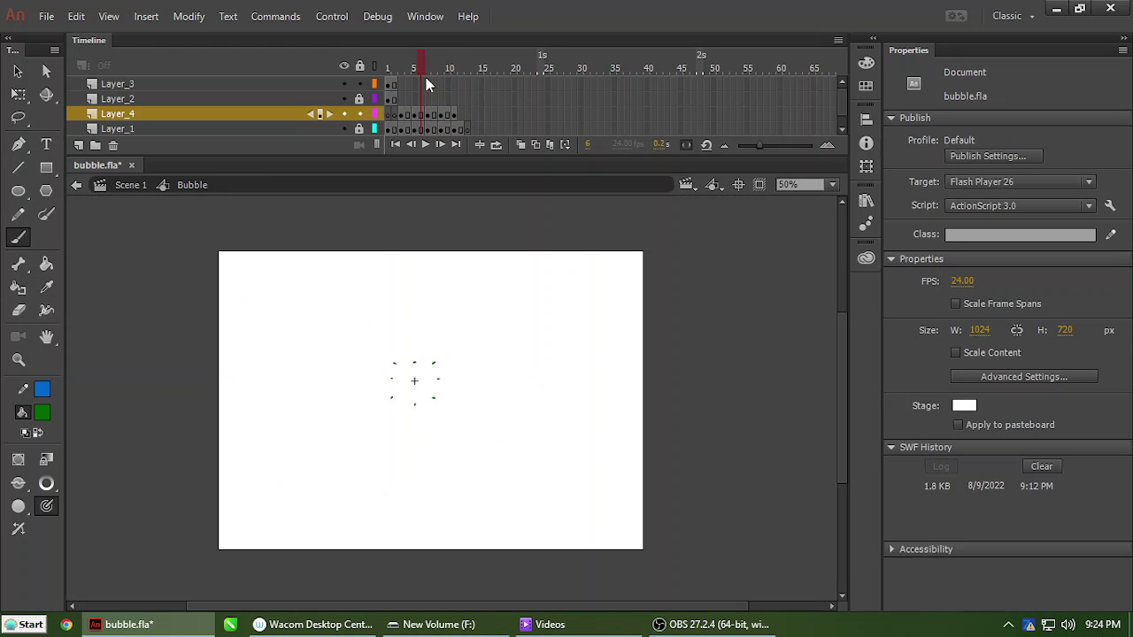
click(468, 115)
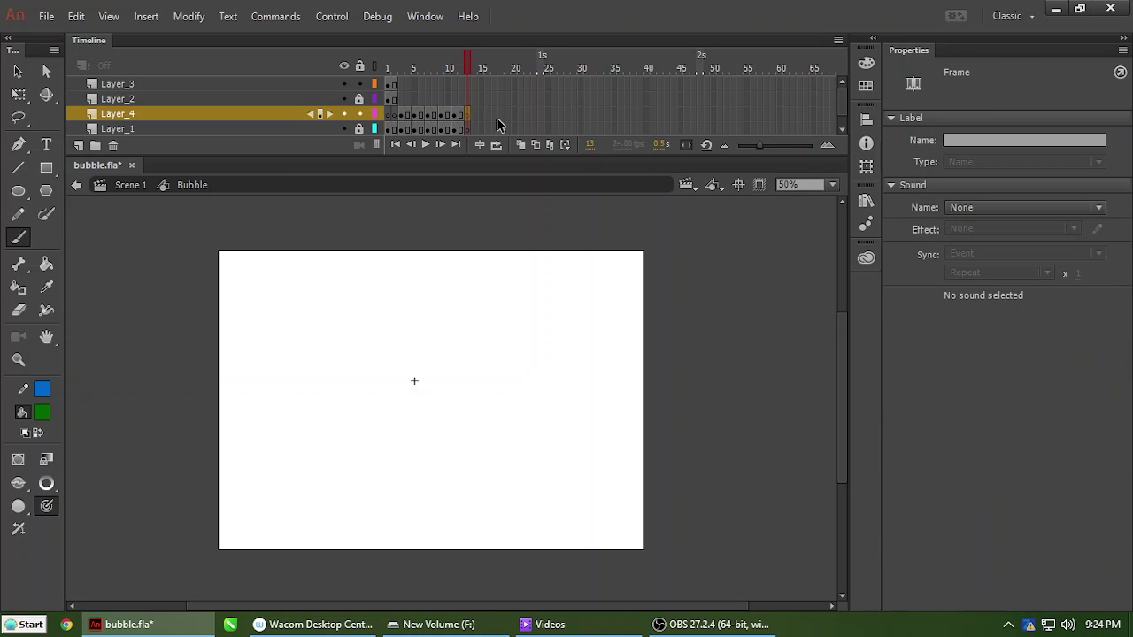
Sample the light green of the bubble's highlight on frame 1 as the brush fill colour.
drag(470, 63, 382, 129)
key(ctrl+equal)
key(ctrl+equal)
key(ctrl+equal)
key(ctrl+equal)
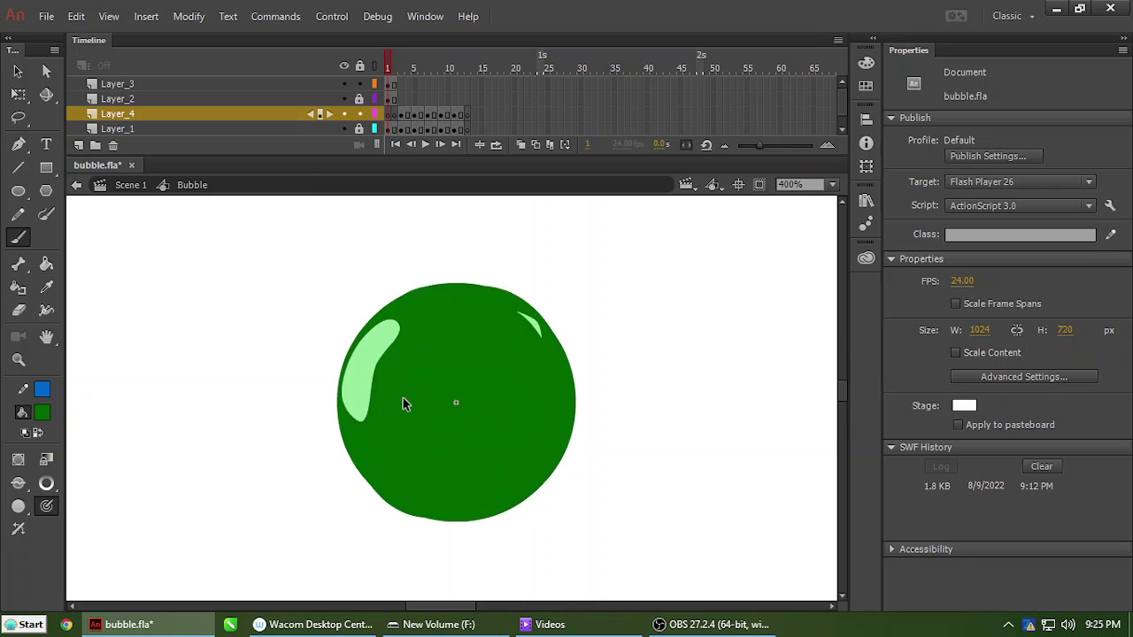
click(42, 413)
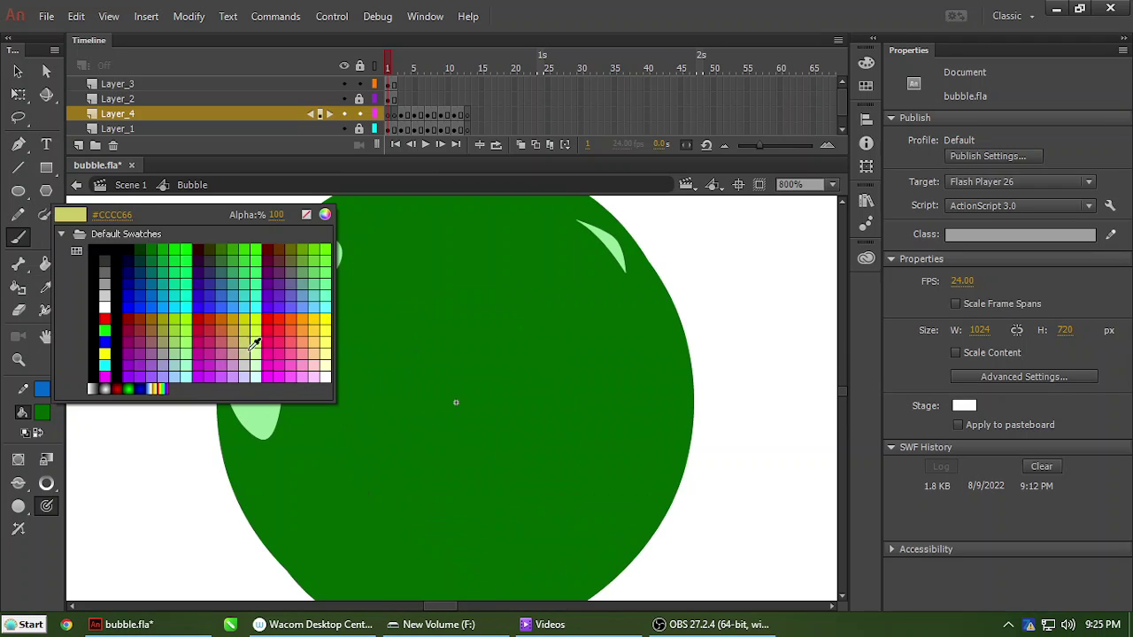
click(251, 402)
Paint small light green highlights on the droplets in frames 3 and 5 of Layer_4.
click(400, 73)
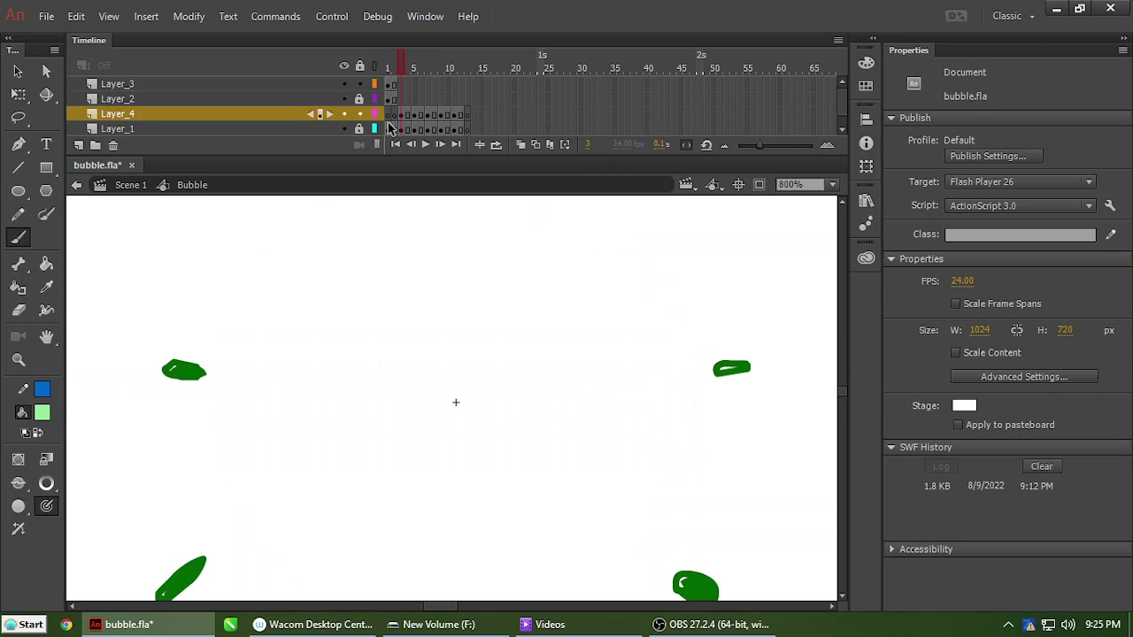
drag(255, 338, 436, 288)
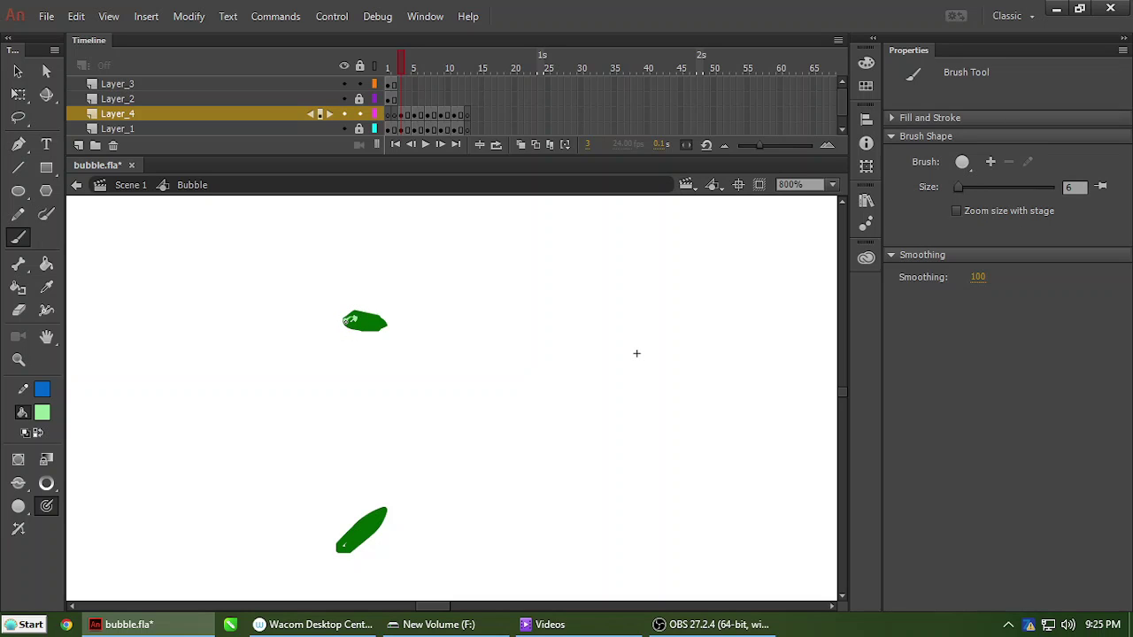
key(ctrl+minus)
key(ctrl+minus)
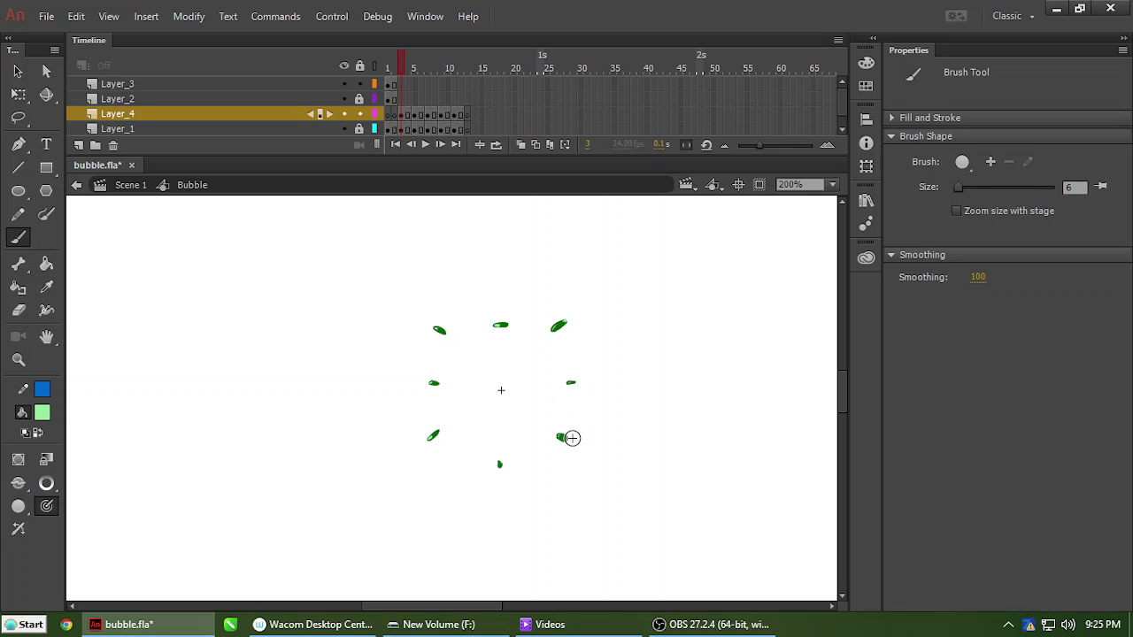
key(period)
key(period)
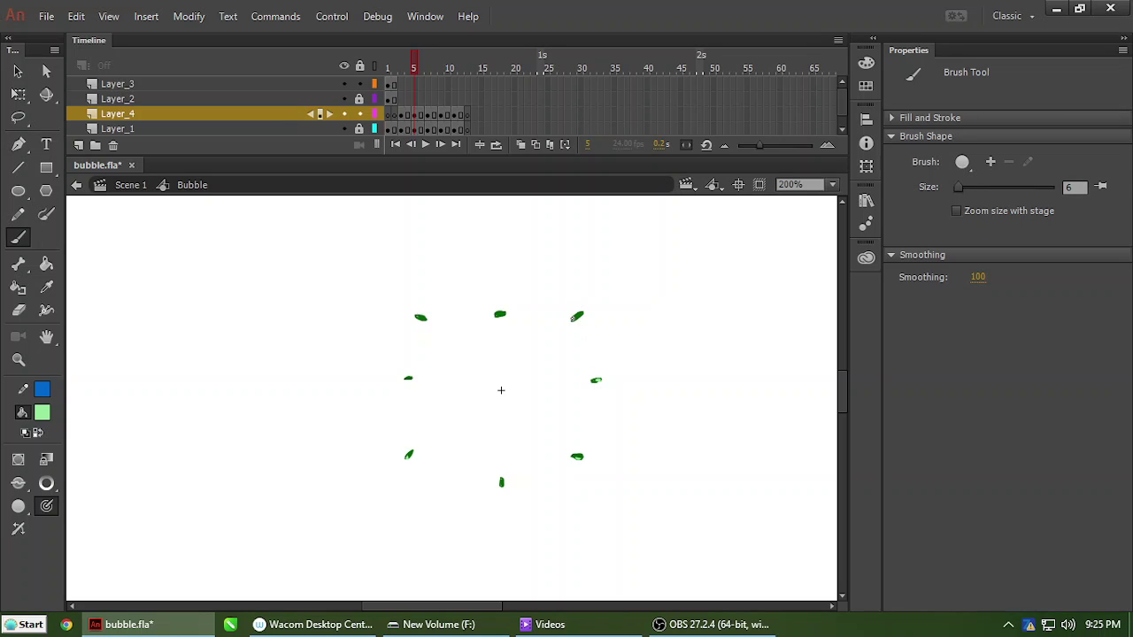
Paint light green highlights on the ring of droplets in frame 7 of Layer_4.
key(period)
key(period)
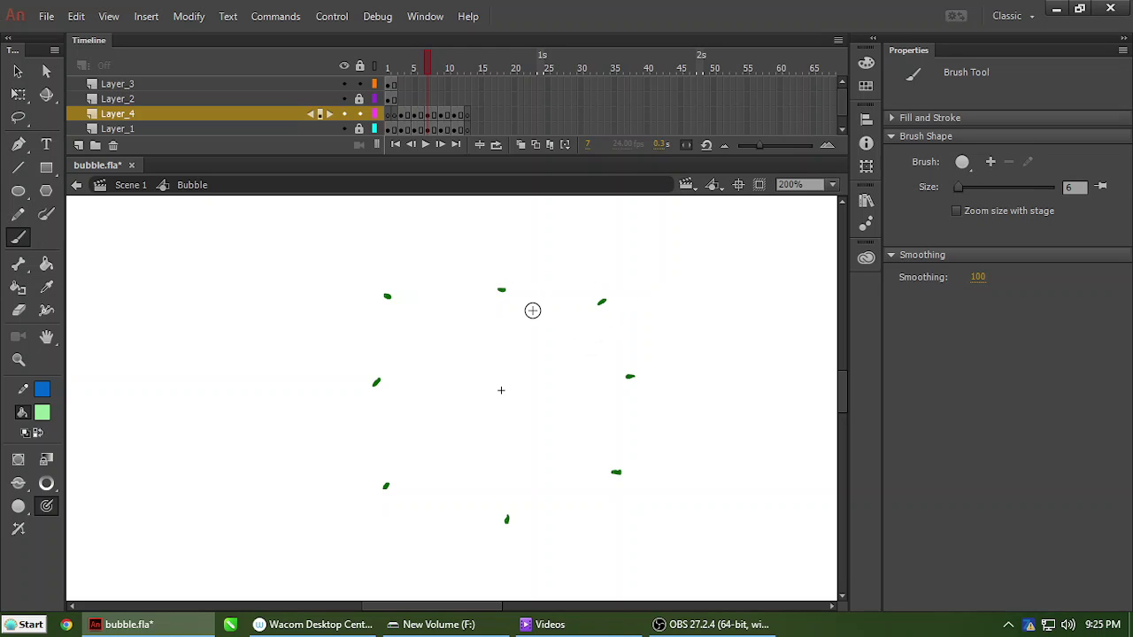
key(ctrl+equal)
drag(458, 258, 520, 362)
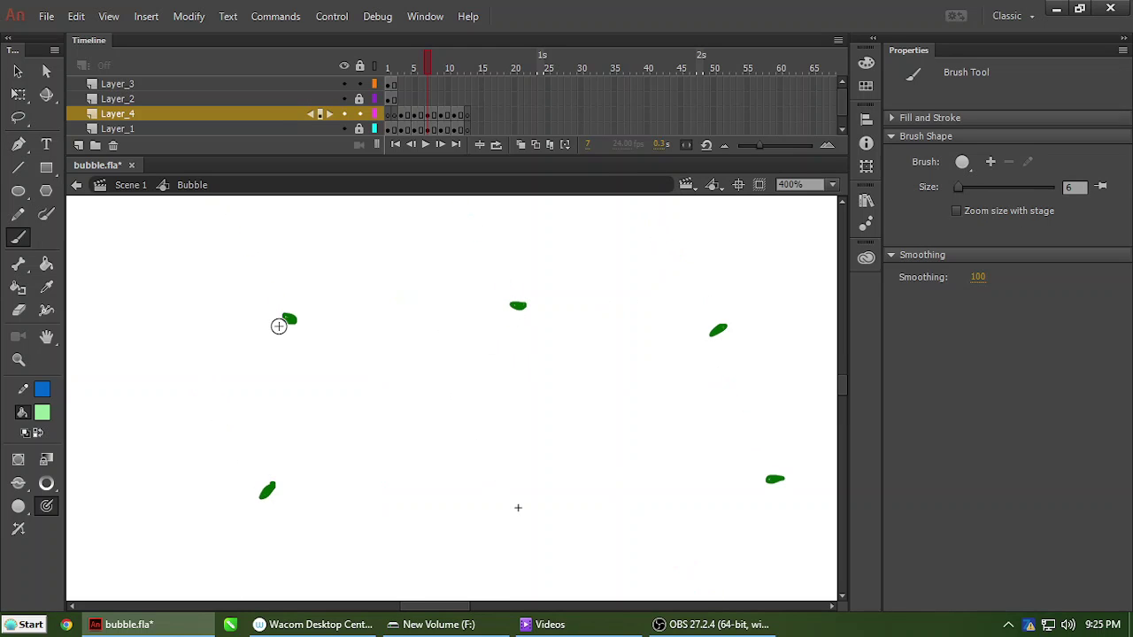
drag(289, 317, 286, 317)
drag(297, 364, 365, 232)
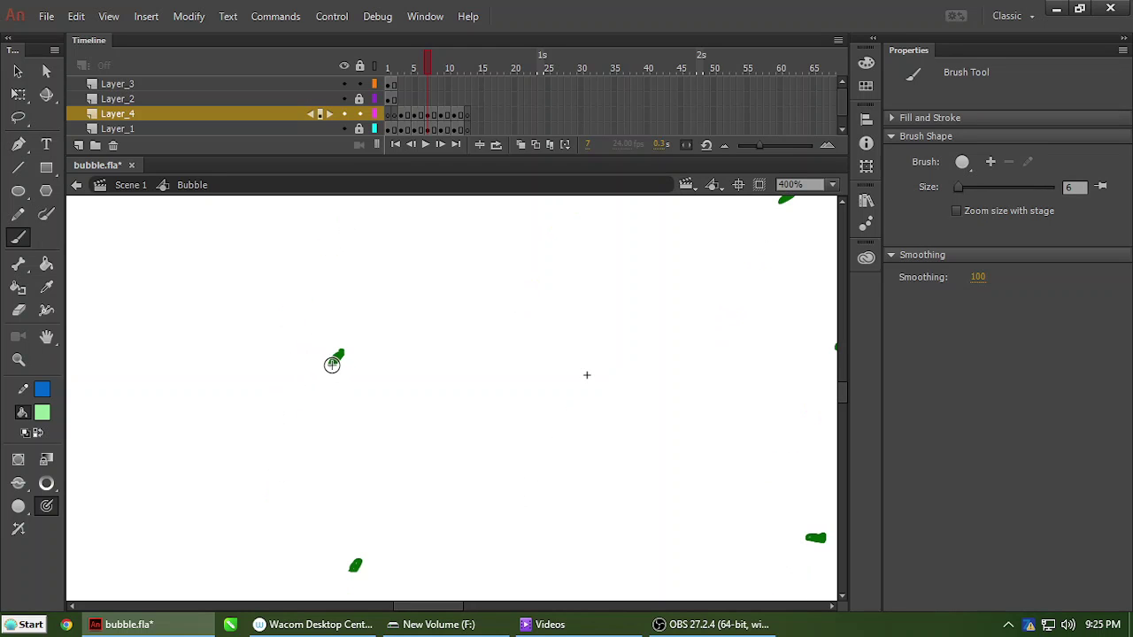
drag(336, 457, 346, 345)
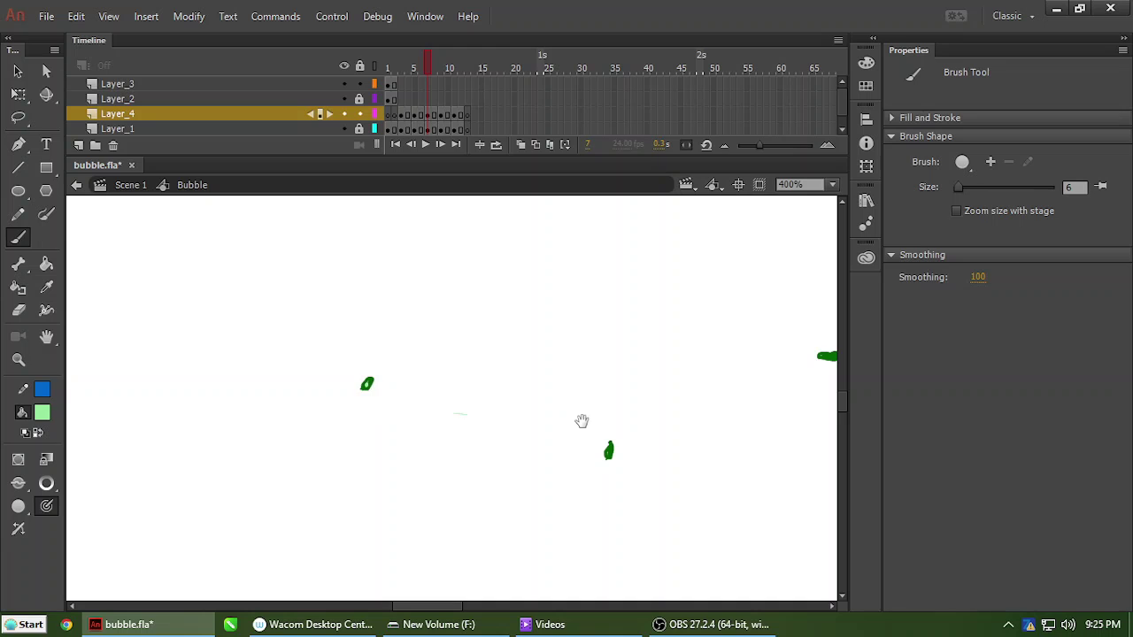
drag(582, 422, 485, 381)
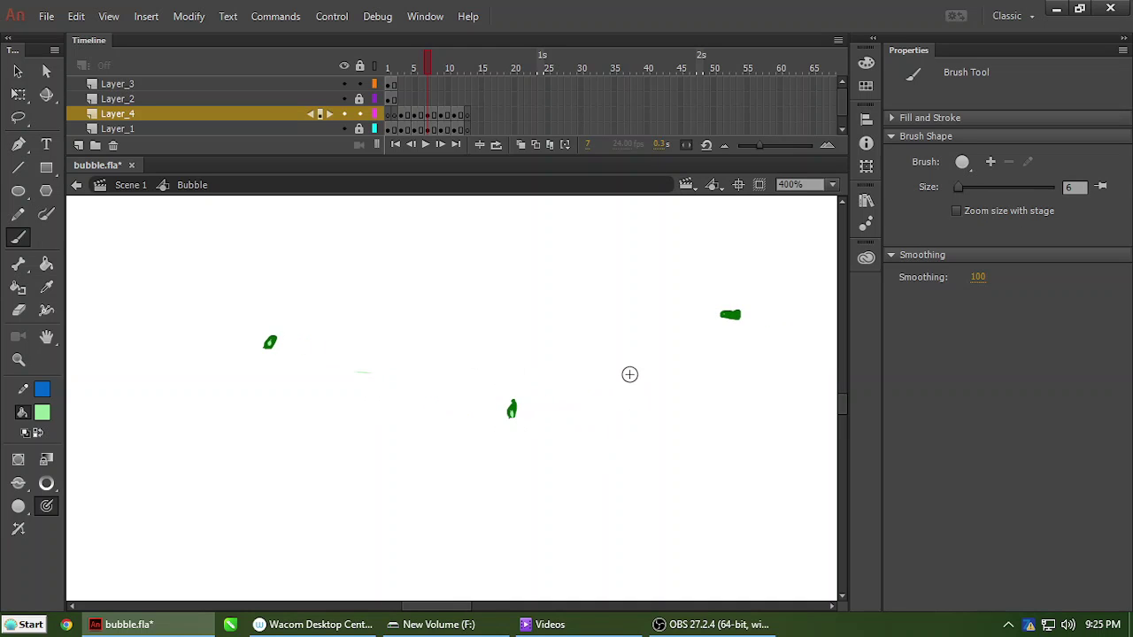
drag(760, 298, 533, 416)
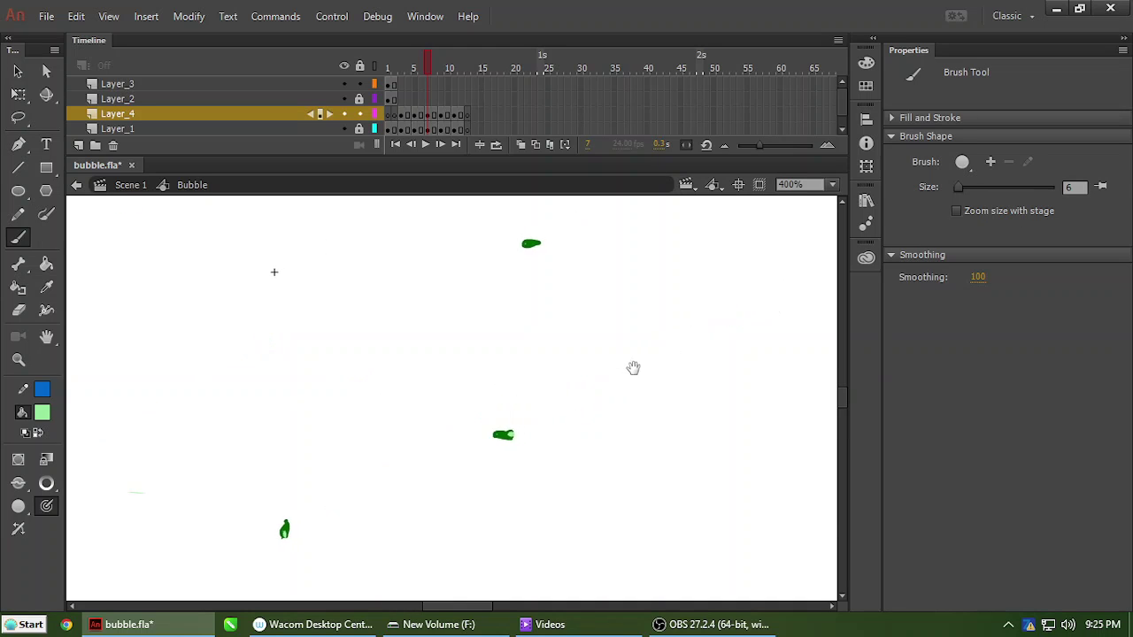
drag(634, 366, 624, 455)
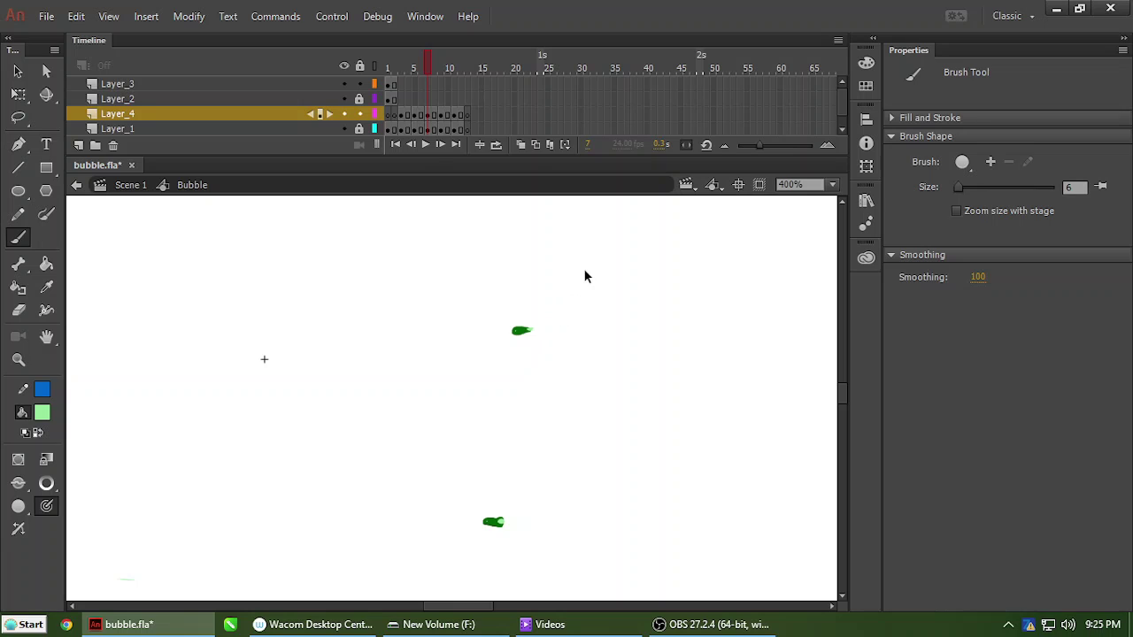
key(ctrl+minus)
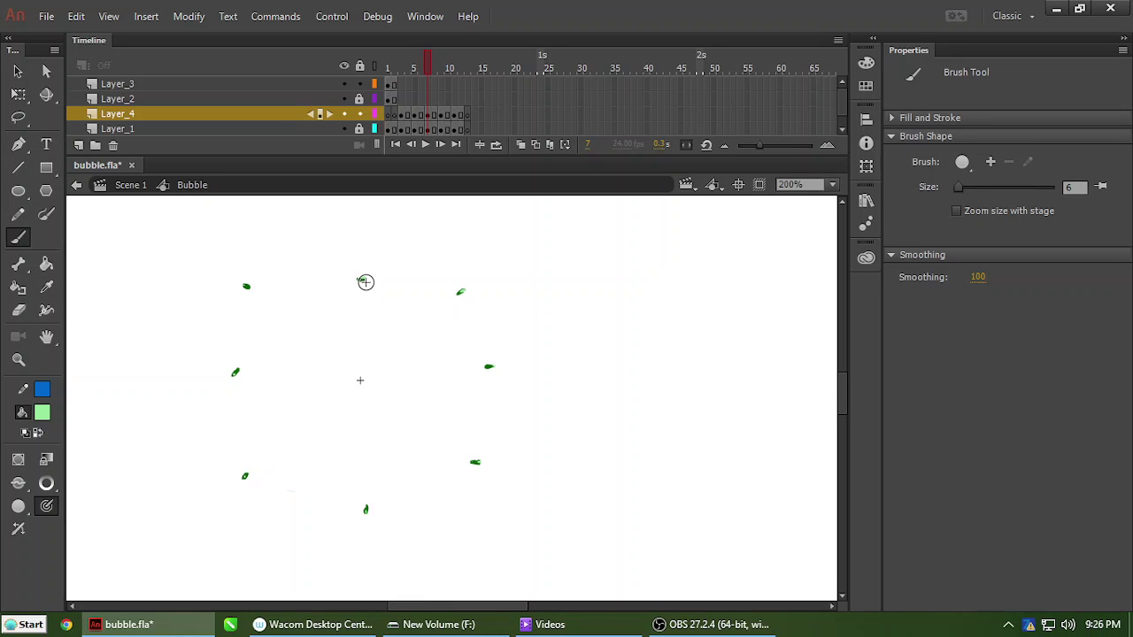
Paint light green highlights on the upper-left droplets in frame 9 of Layer_4.
key(ctrl+minus)
click(436, 67)
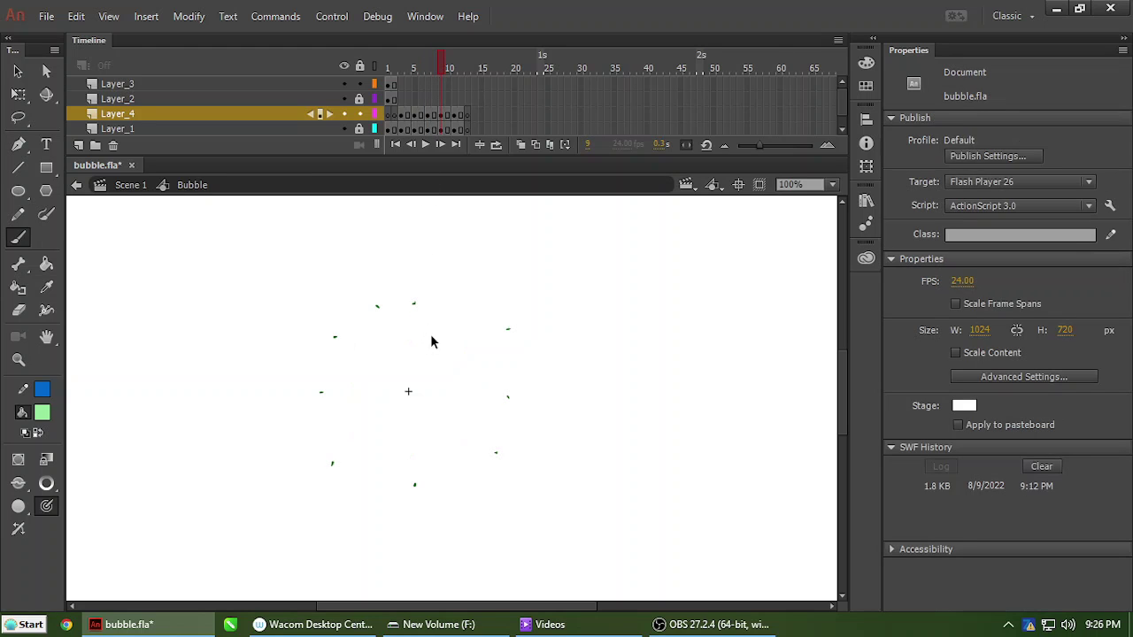
key(ctrl+minus)
key(ctrl+equal)
key(ctrl+equal)
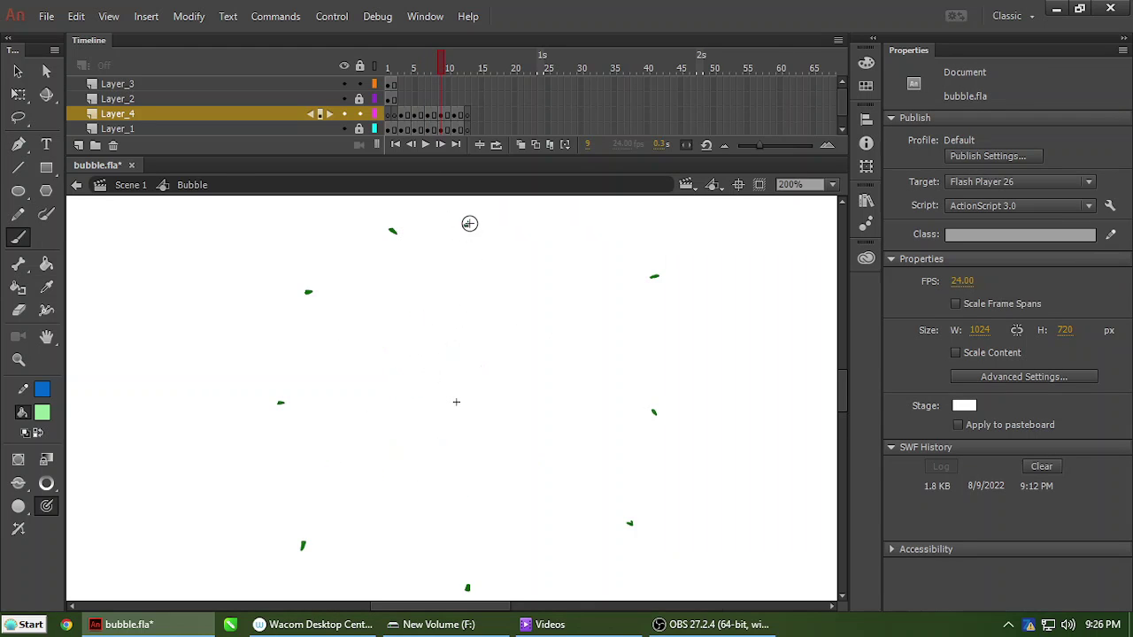
key(ctrl+equal)
drag(408, 204, 460, 349)
mouse_move(430, 223)
mouse_down()
mouse_move(434, 316)
mouse_move(382, 305)
mouse_up()
drag(318, 347, 448, 274)
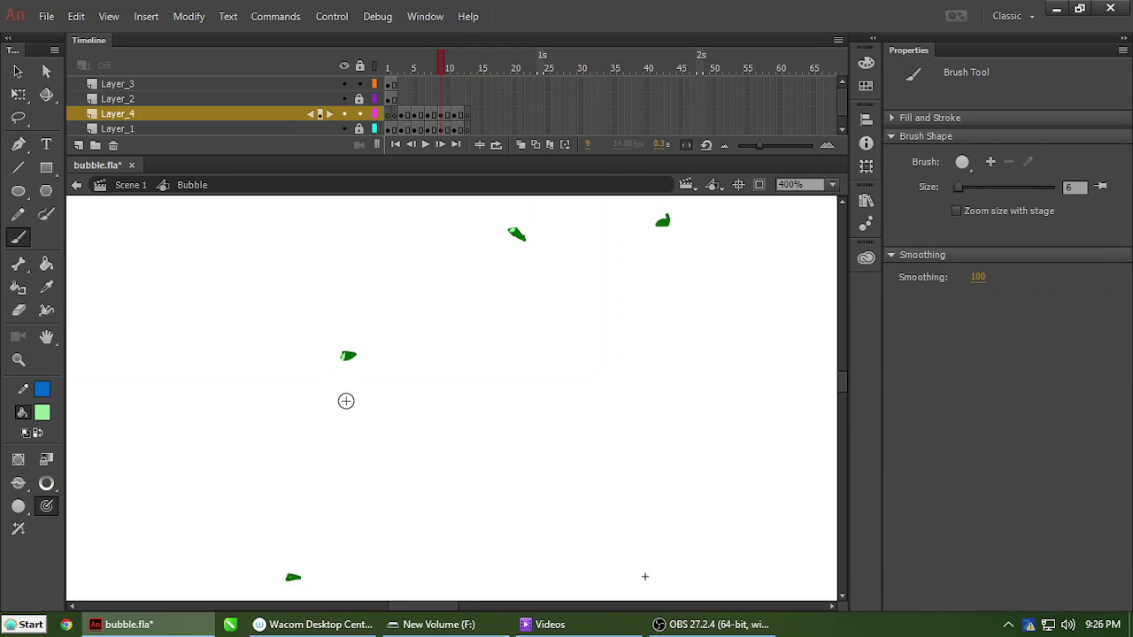
Add light green highlights to the left and bottom droplets in frame 9.
scroll(346, 399, down, 3)
scroll(346, 399, left, 2)
scroll(342, 454, down, 8)
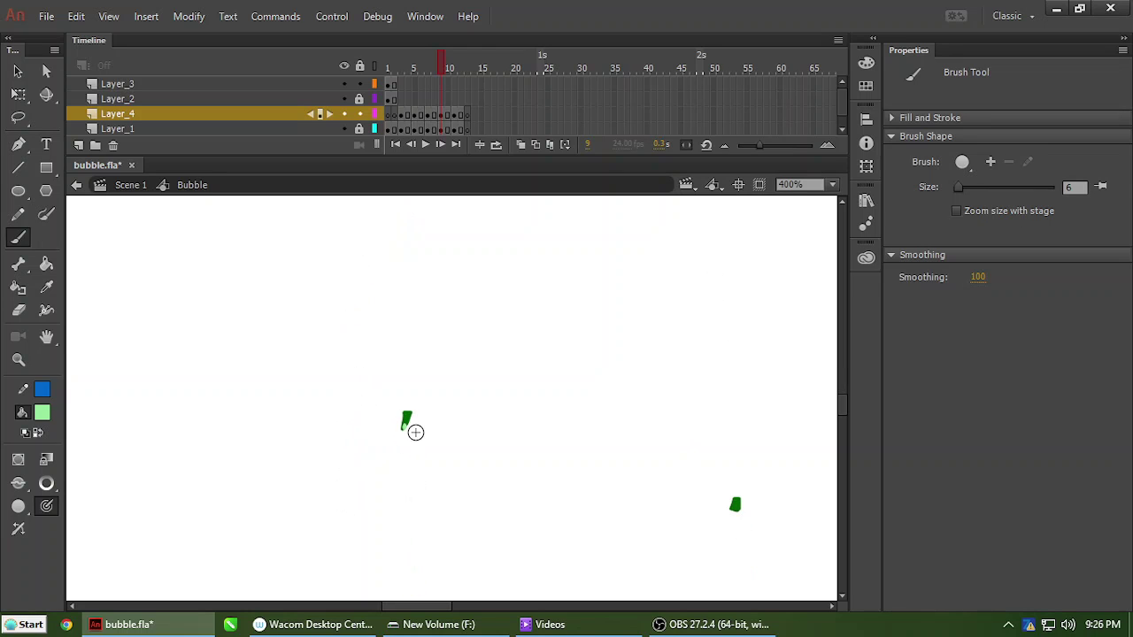
scroll(408, 431, down, 5)
scroll(408, 431, left, 1)
scroll(495, 240, right, 6)
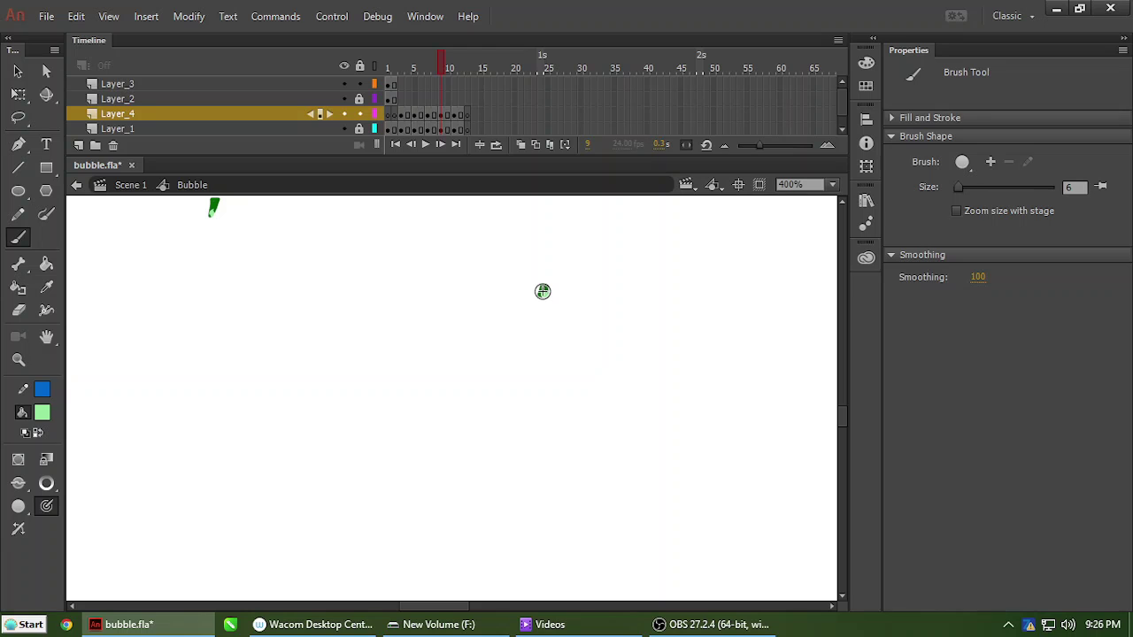
Add light green highlights to the remaining droplets on the right side of the ring in frame 9.
key(ctrl+minus)
key(ctrl+minus)
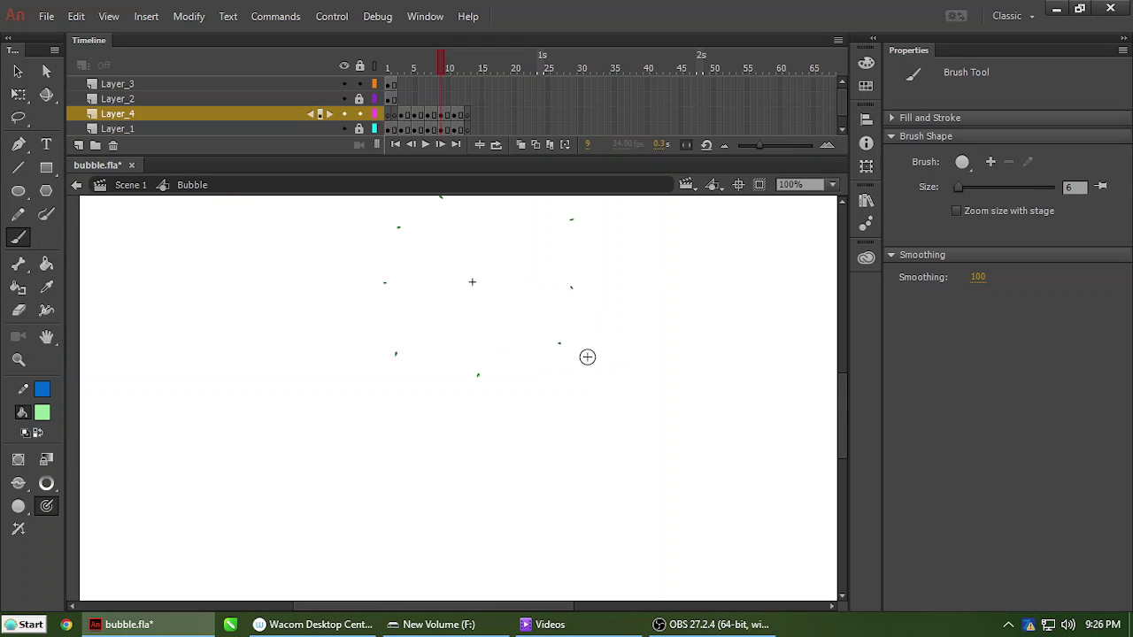
key(ctrl+equal)
drag(633, 478, 497, 386)
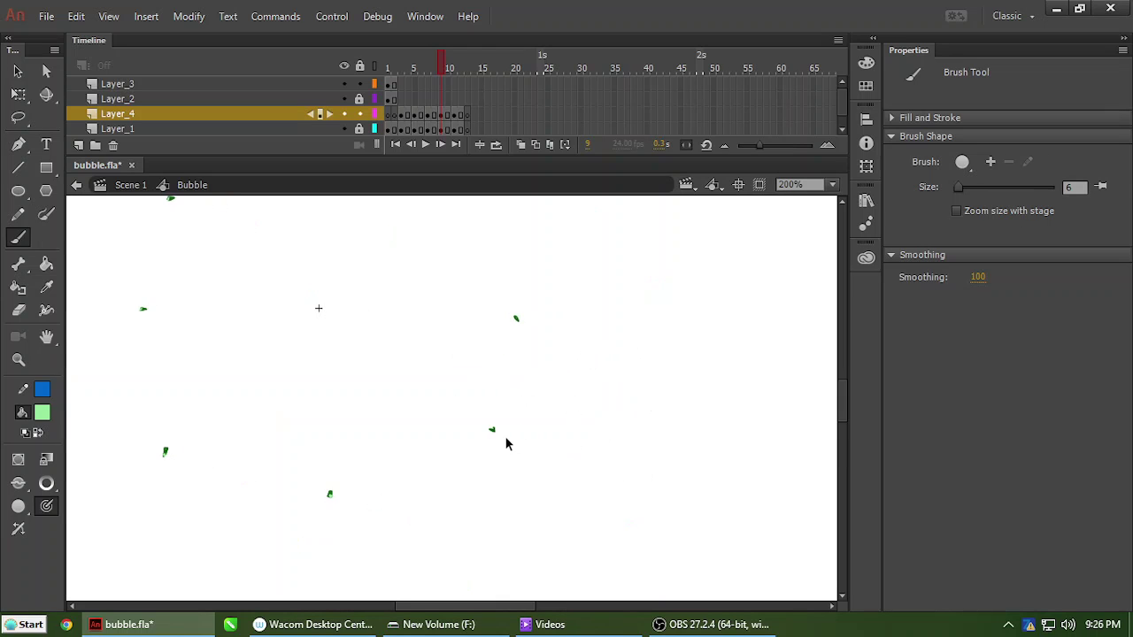
key(ctrl+equal)
key(ctrl+minus)
drag(543, 447, 430, 346)
key(ctrl+equal)
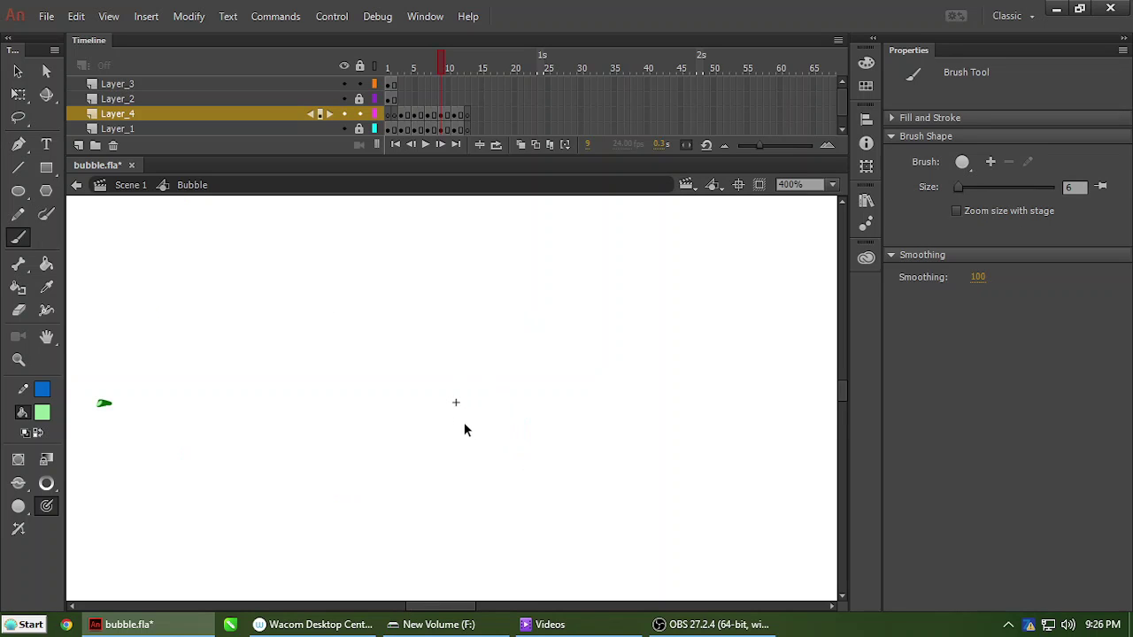
key(ctrl+minus)
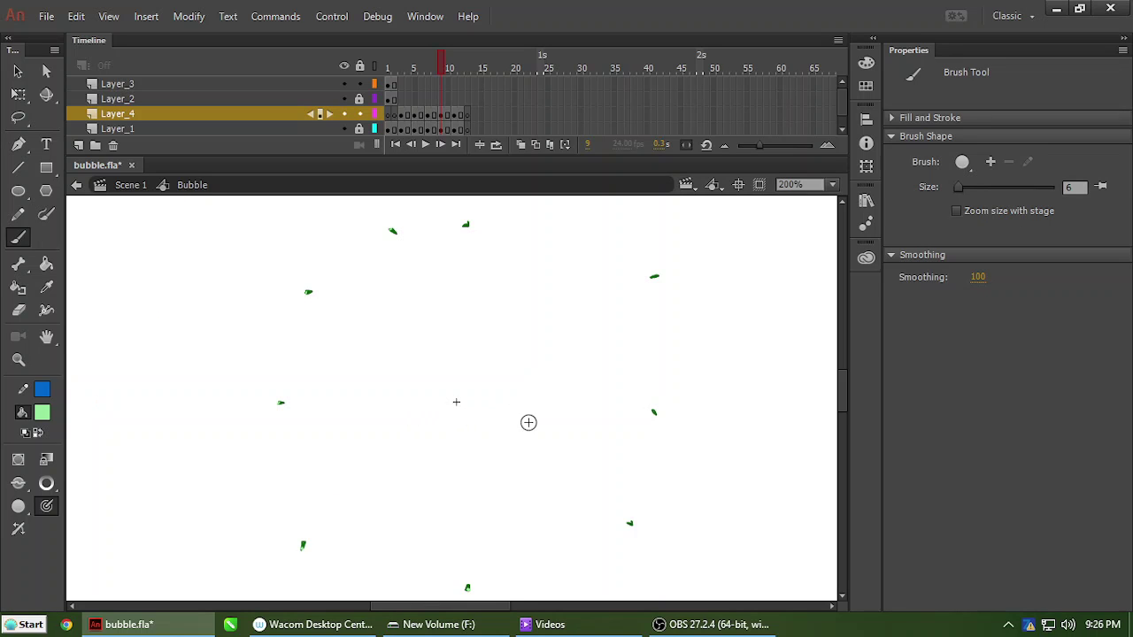
click(631, 524)
Paint light green highlights on the droplets in frame 11 of Layer_4 and undo the last stroke.
key(period)
key(period)
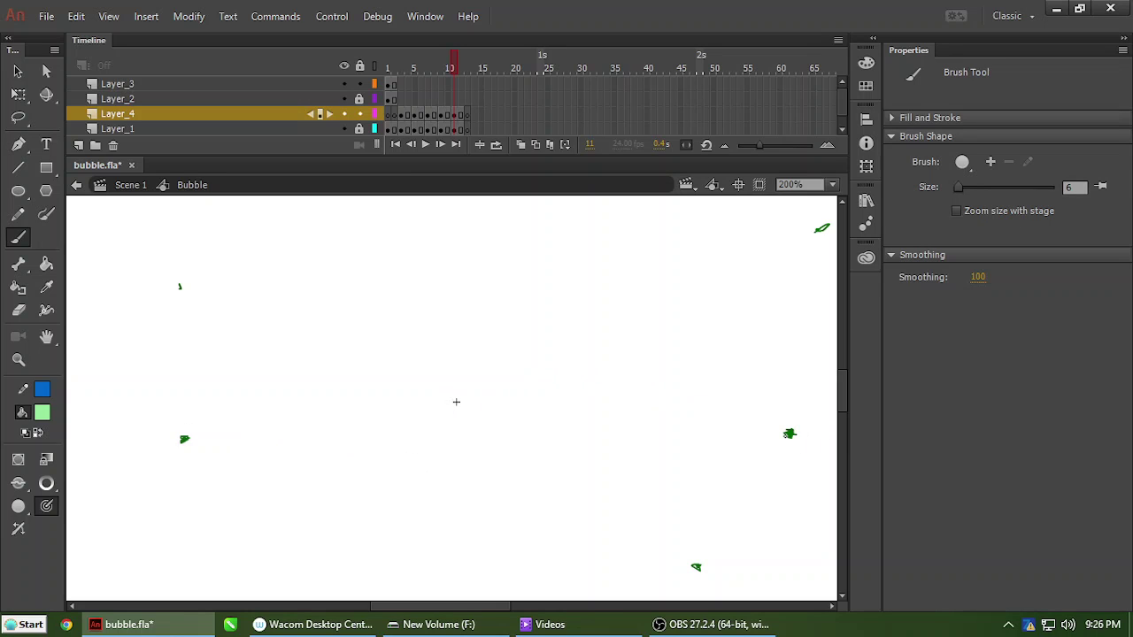
drag(789, 433, 795, 434)
drag(790, 293, 609, 418)
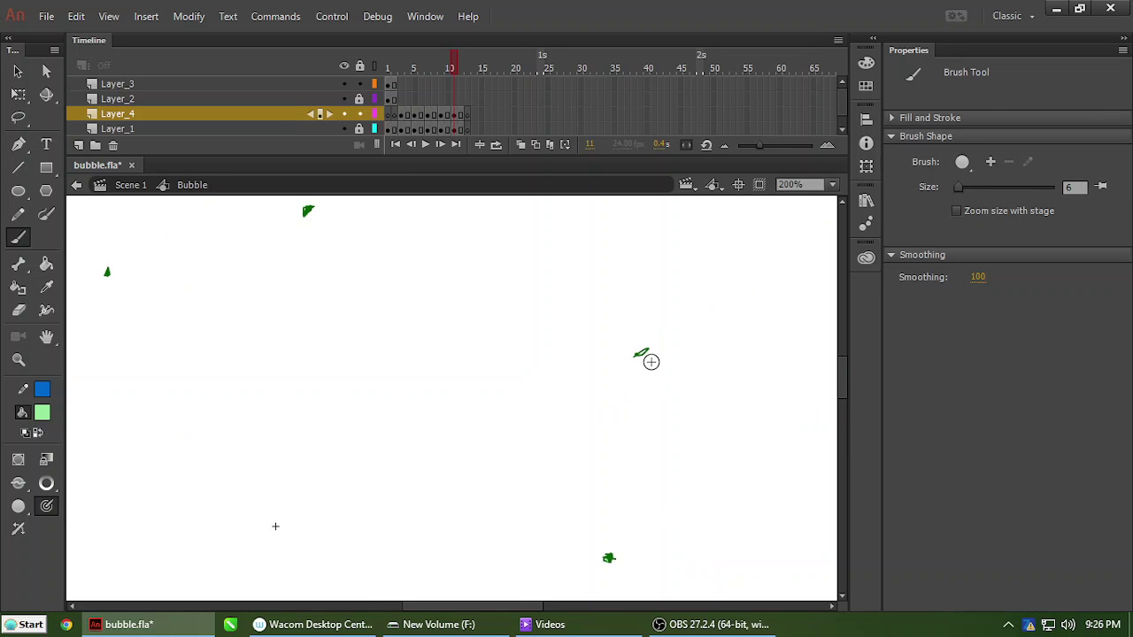
drag(641, 354, 647, 351)
key(ctrl+z)
Play and scrub through the bubble-burst animation to check the droplets' motion.
key(ctrl+minus)
key(ctrl+minus)
key(ctrl+minus)
drag(453, 64, 433, 68)
key(Return)
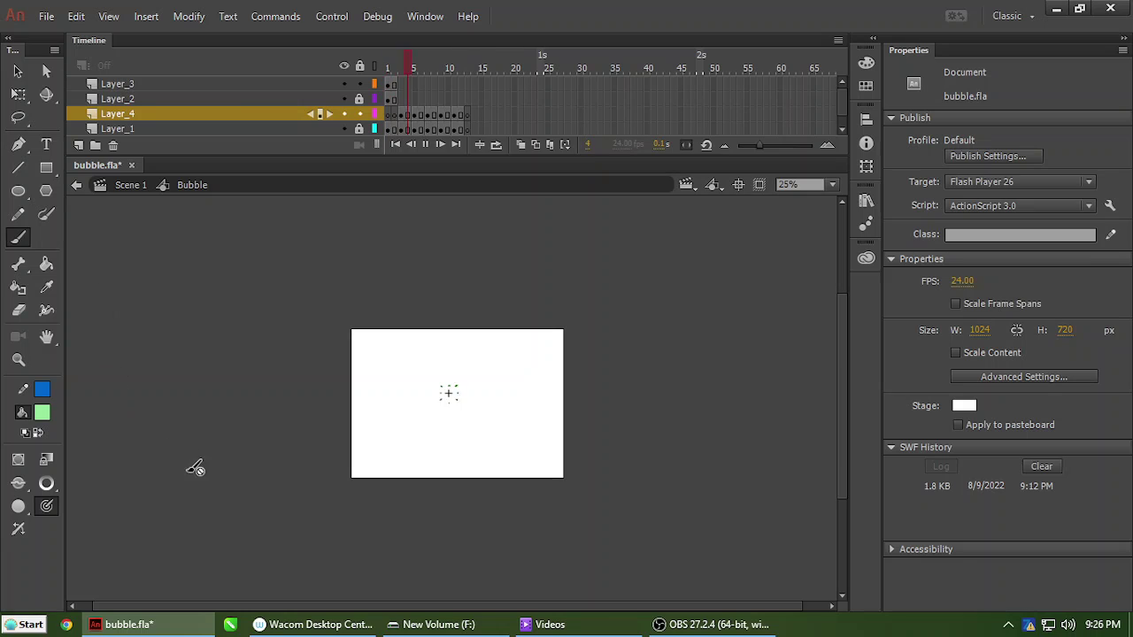
drag(467, 63, 415, 85)
drag(447, 63, 386, 69)
Add a new layer above Layer_3.
click(152, 86)
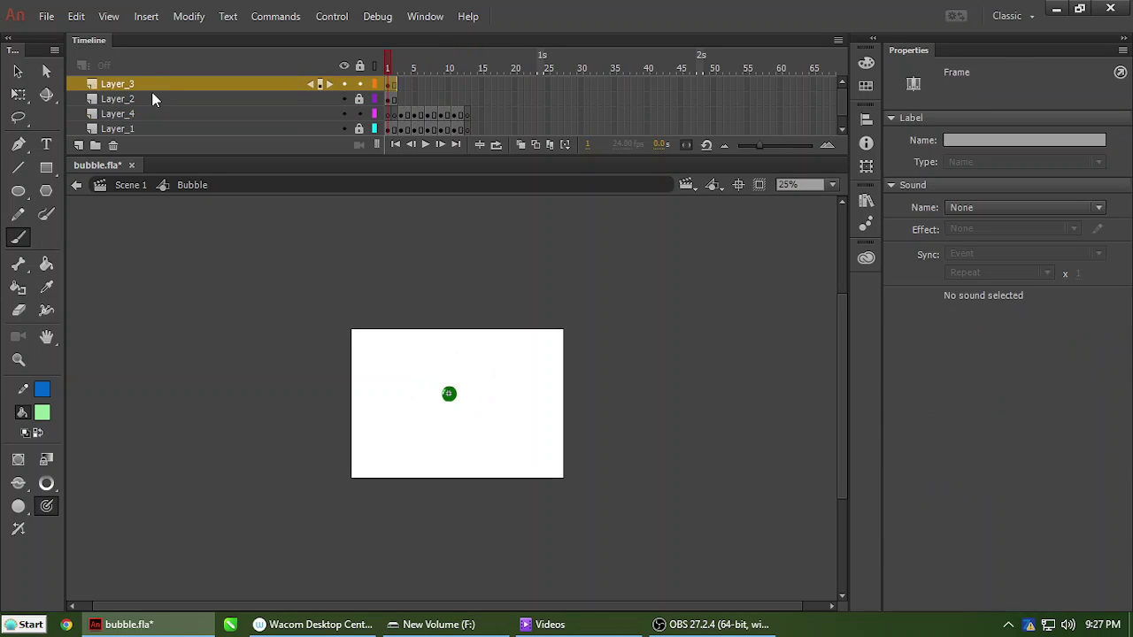
click(79, 145)
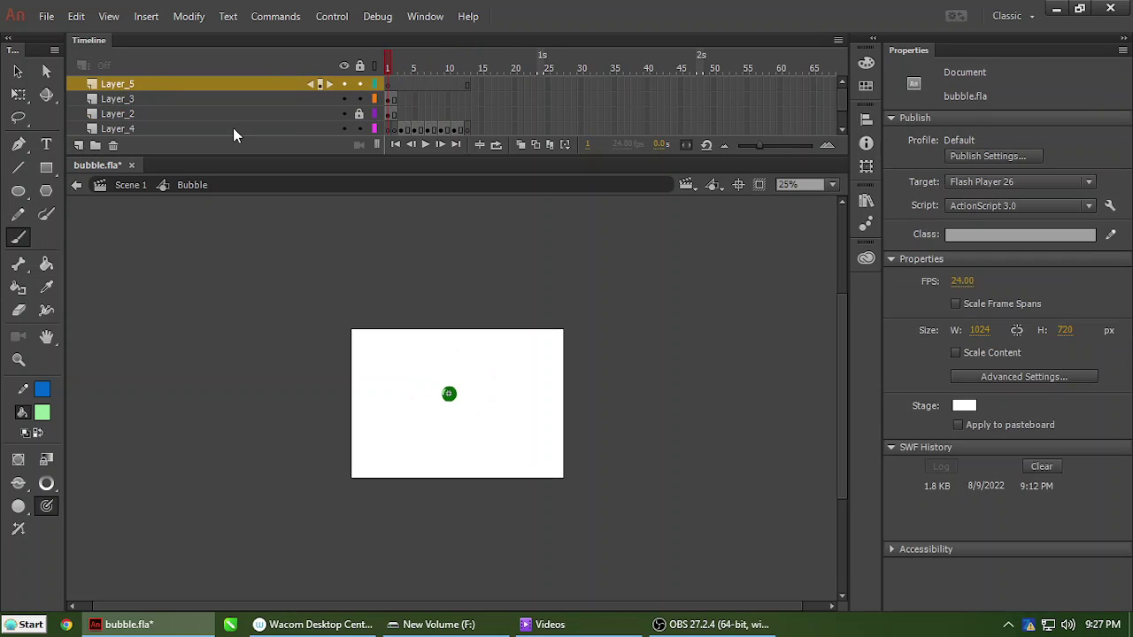
Lock every layer except Layer_5 and paint a dark magenta vertical brush stroke on it, beside the bubble.
click(43, 414)
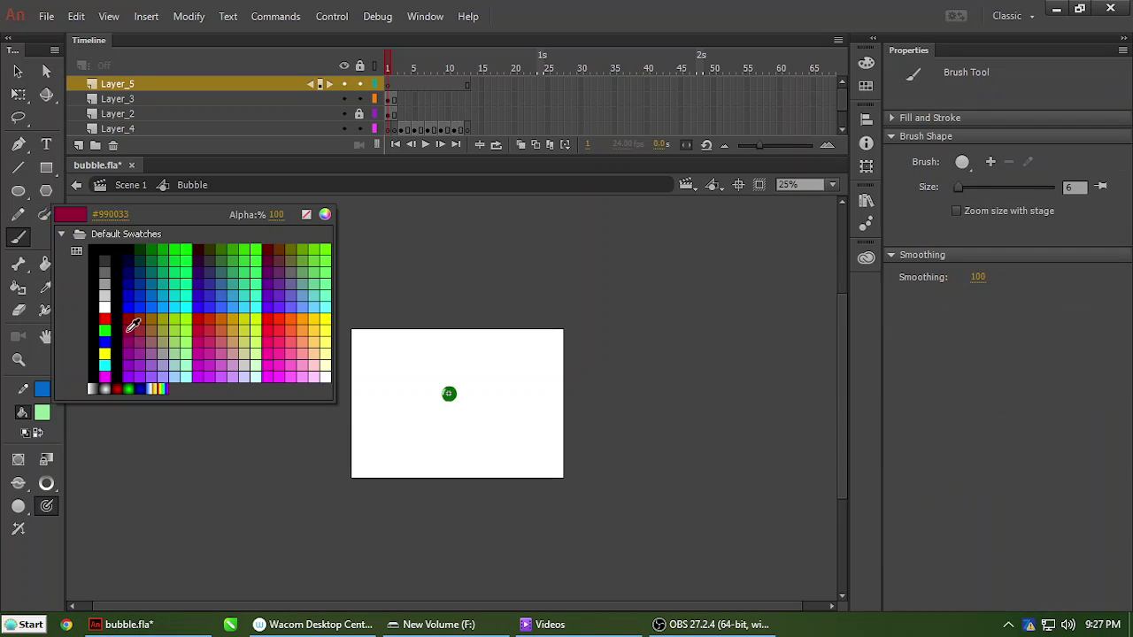
click(129, 330)
click(360, 66)
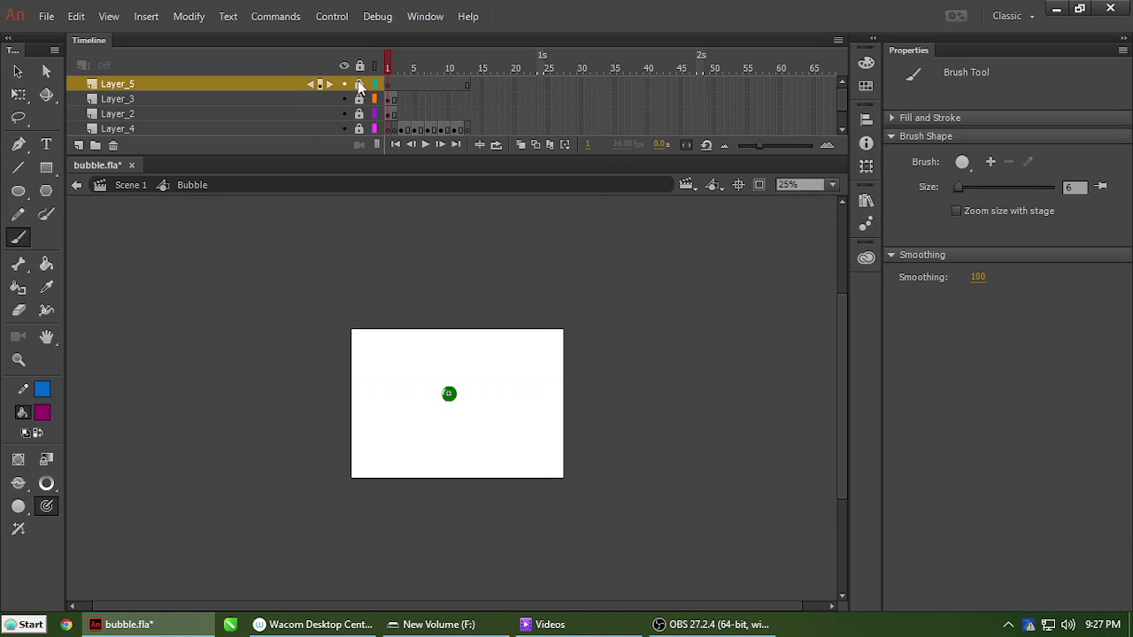
drag(366, 155, 366, 204)
click(359, 84)
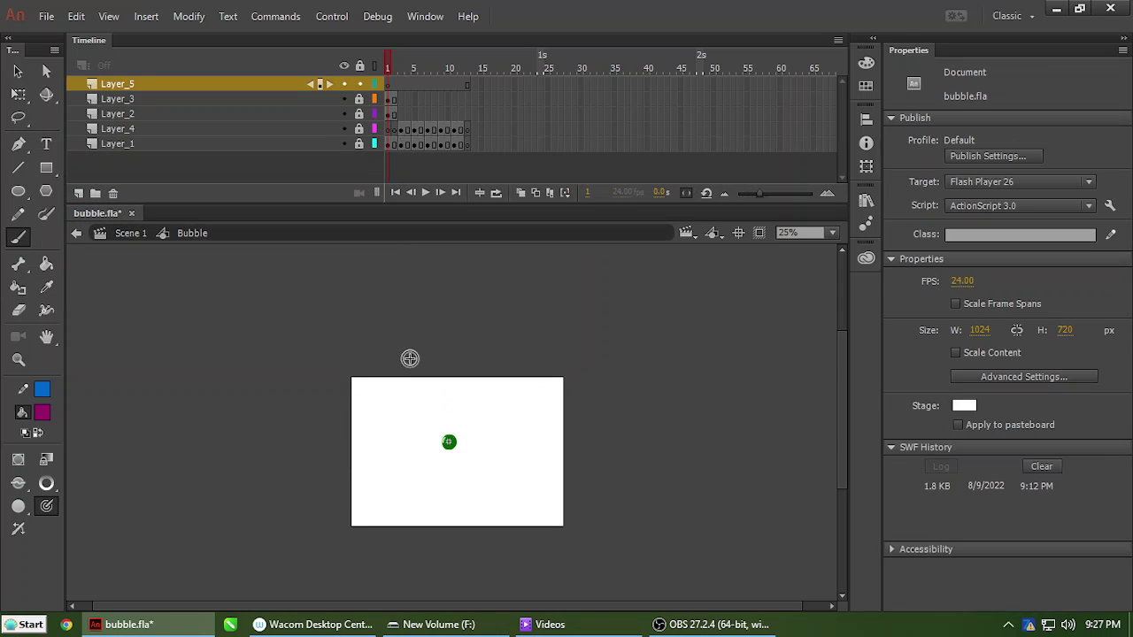
drag(502, 406, 506, 472)
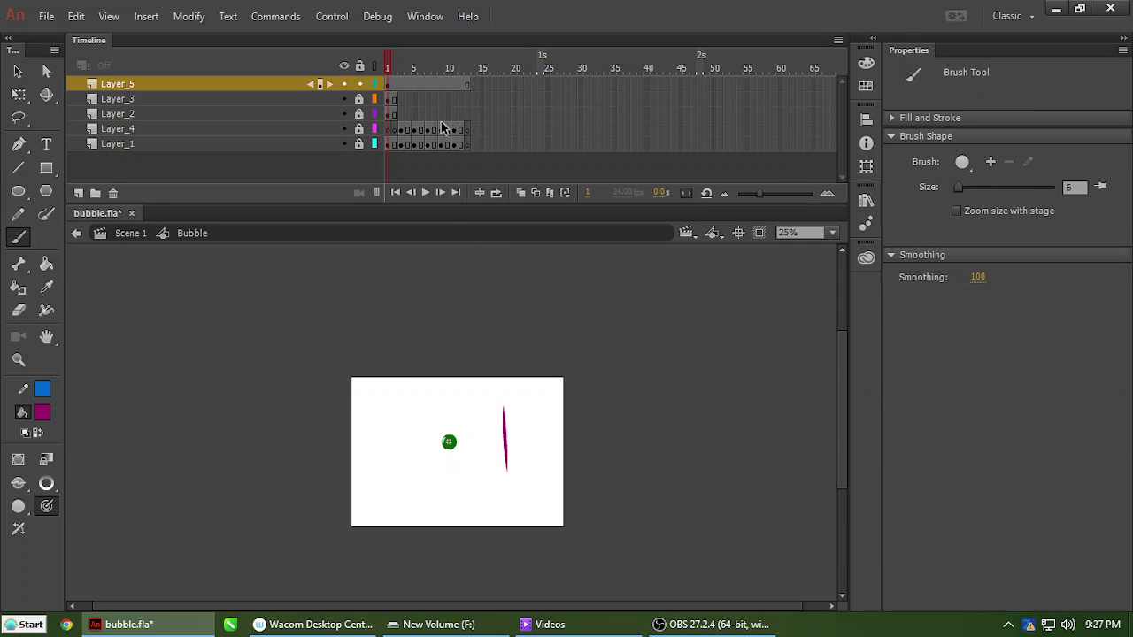
Convert the magenta stroke to a Graphic symbol named Bubble Animation.
ctrl+click(505, 439)
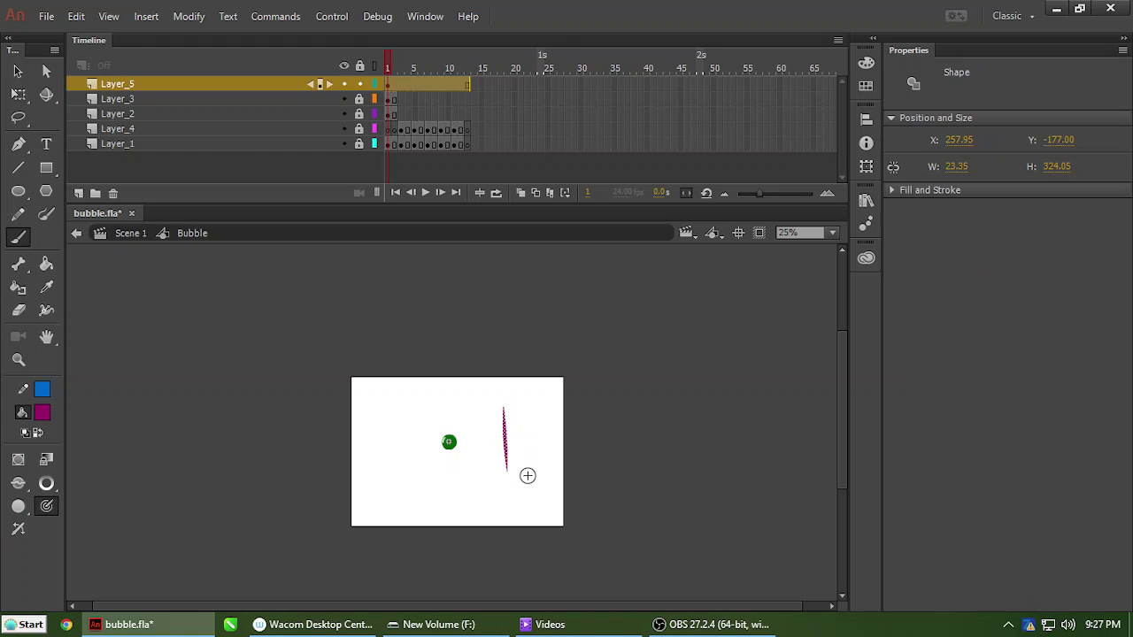
key(F8)
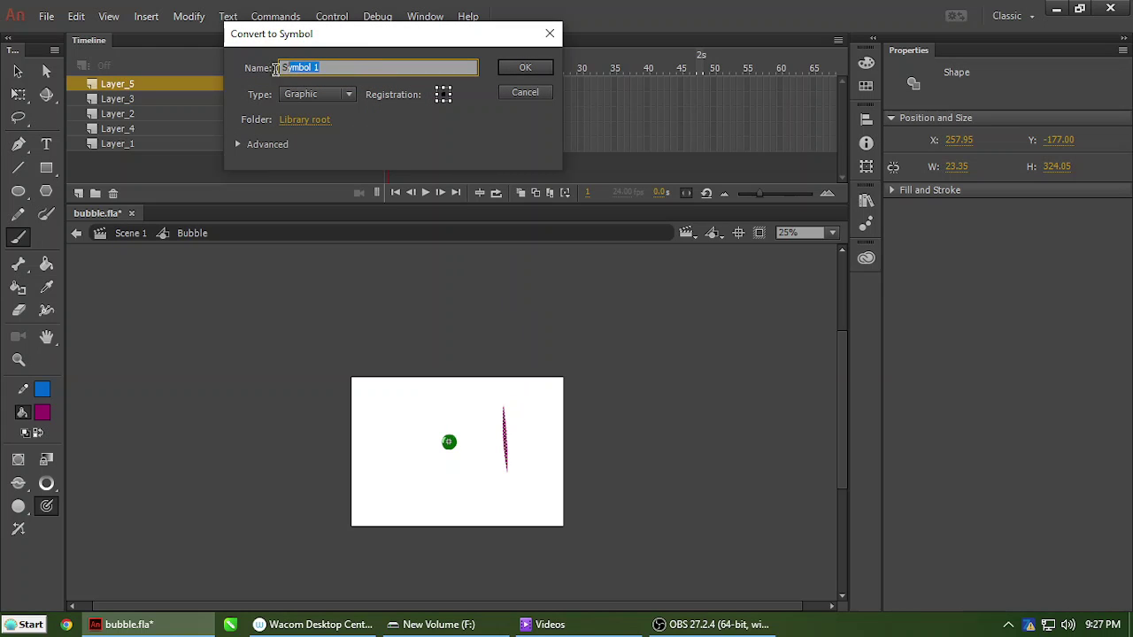
text(Bubble Animation)
key(Return)
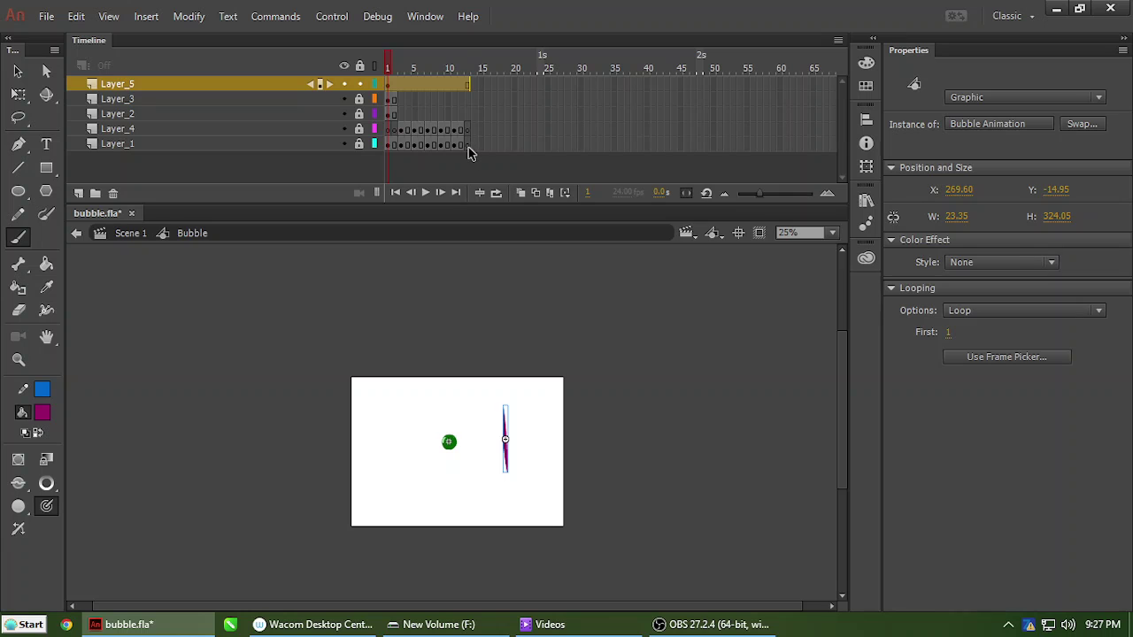
Copy all frames of Layer_3, Layer_2, Layer_4 and Layer_1 in the Bubble symbol.
drag(467, 146, 386, 104)
right_click(393, 103)
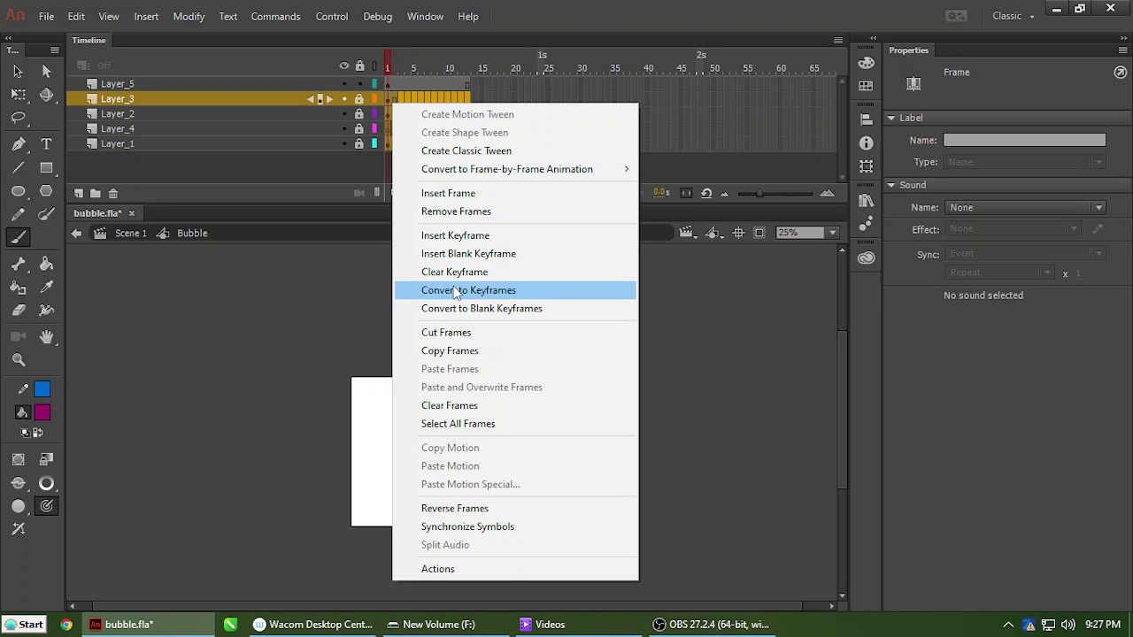
click(448, 350)
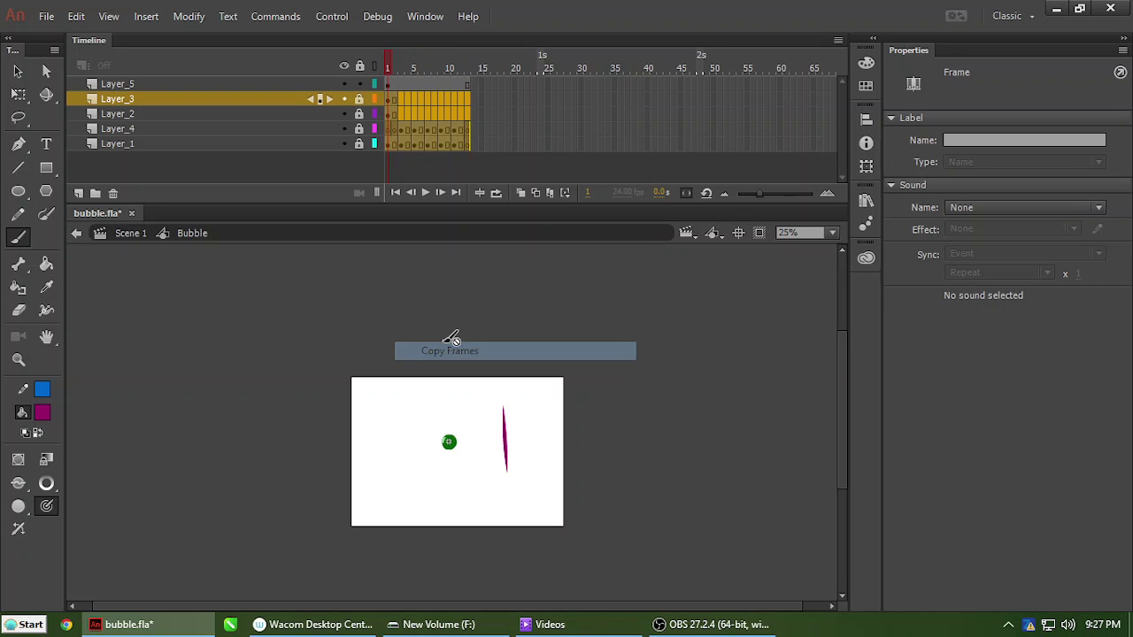
Inside the Bubble Animation symbol, delete the magenta stroke and paste the copied frames at frame 1.
click(507, 439)
double_click(506, 445)
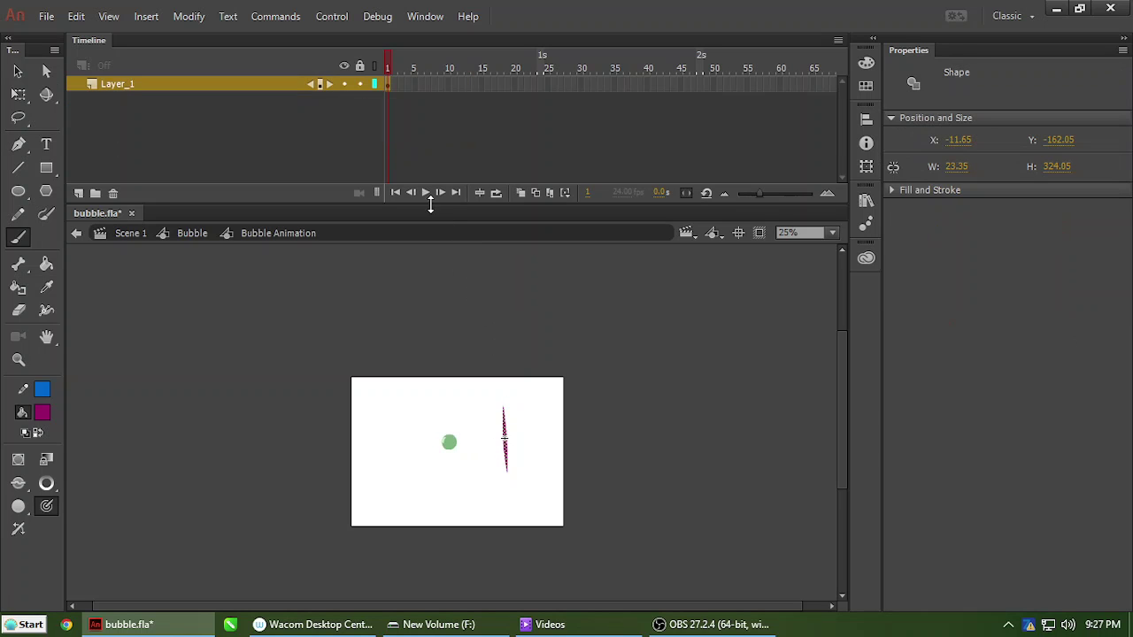
key(Delete)
click(388, 85)
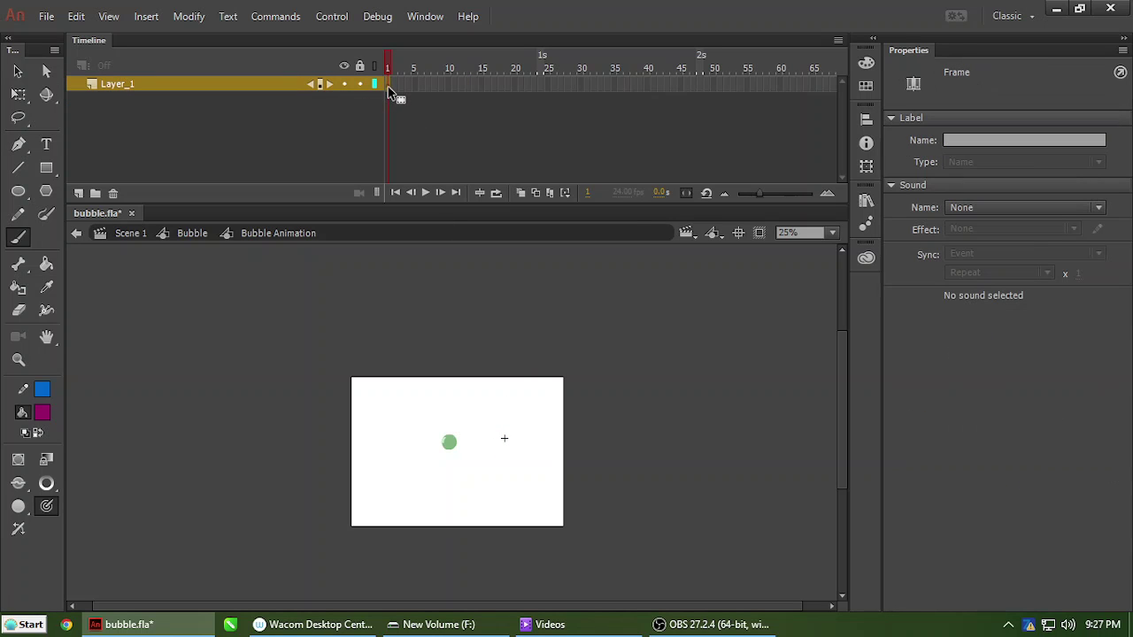
right_click(390, 92)
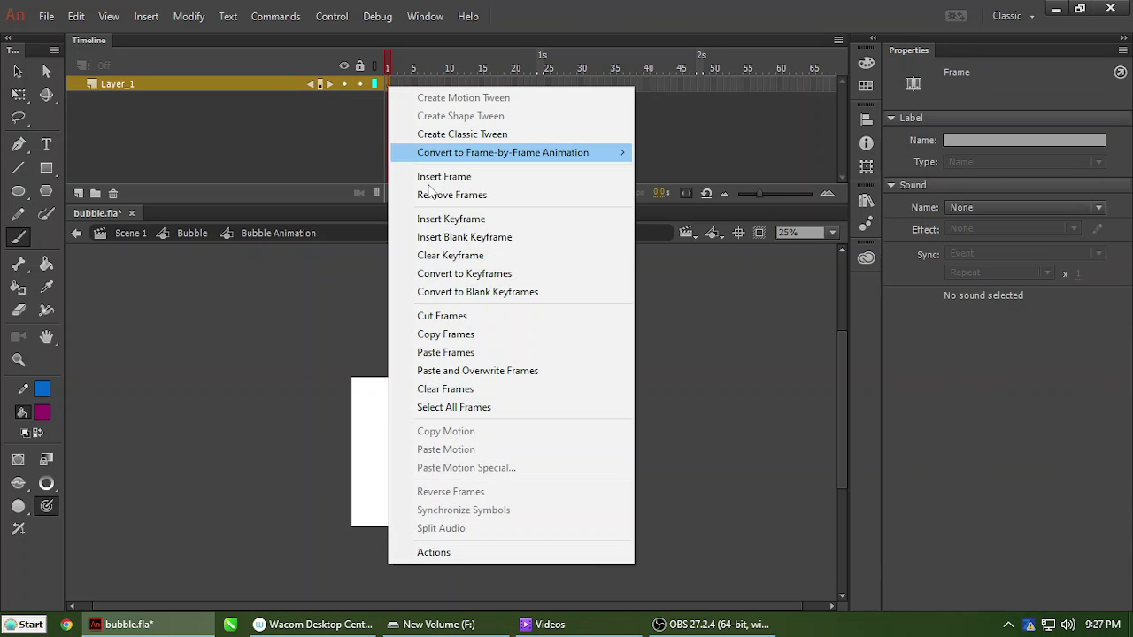
click(460, 352)
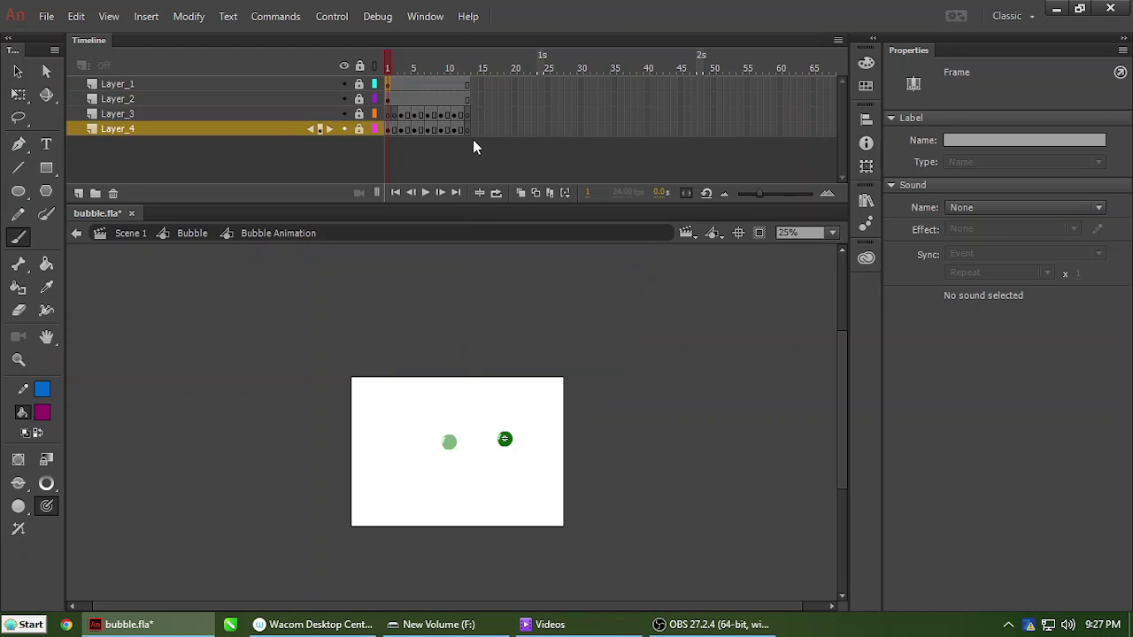
Remove the extra frames from frame 3 onward on Layer_1 and Layer_2, and play the burst animation from the start.
drag(390, 67, 366, 97)
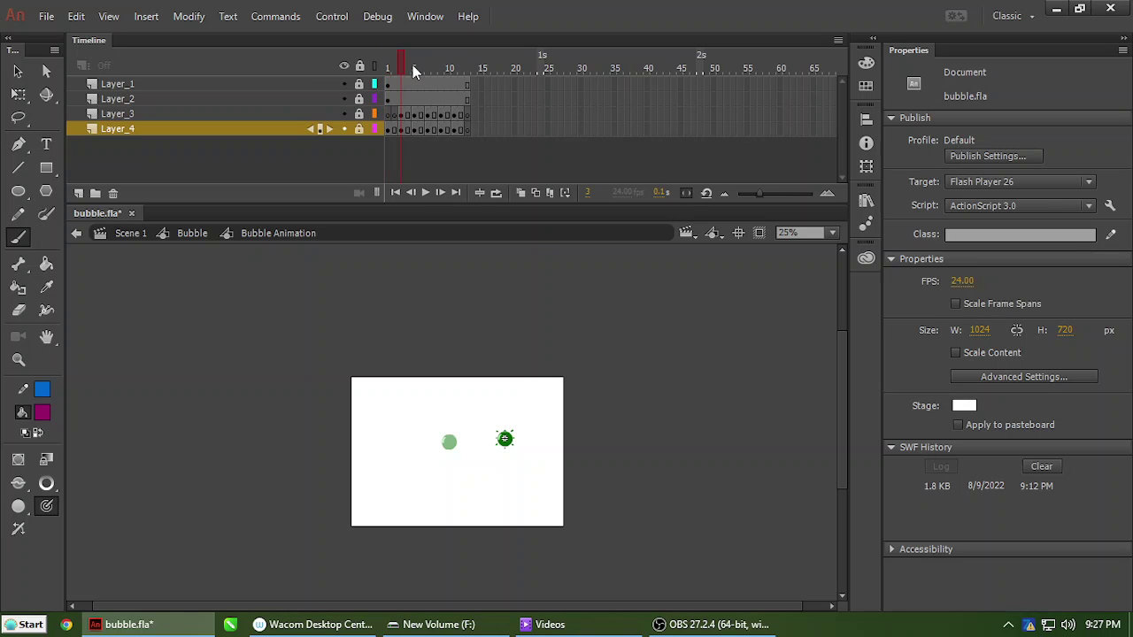
drag(487, 85, 412, 101)
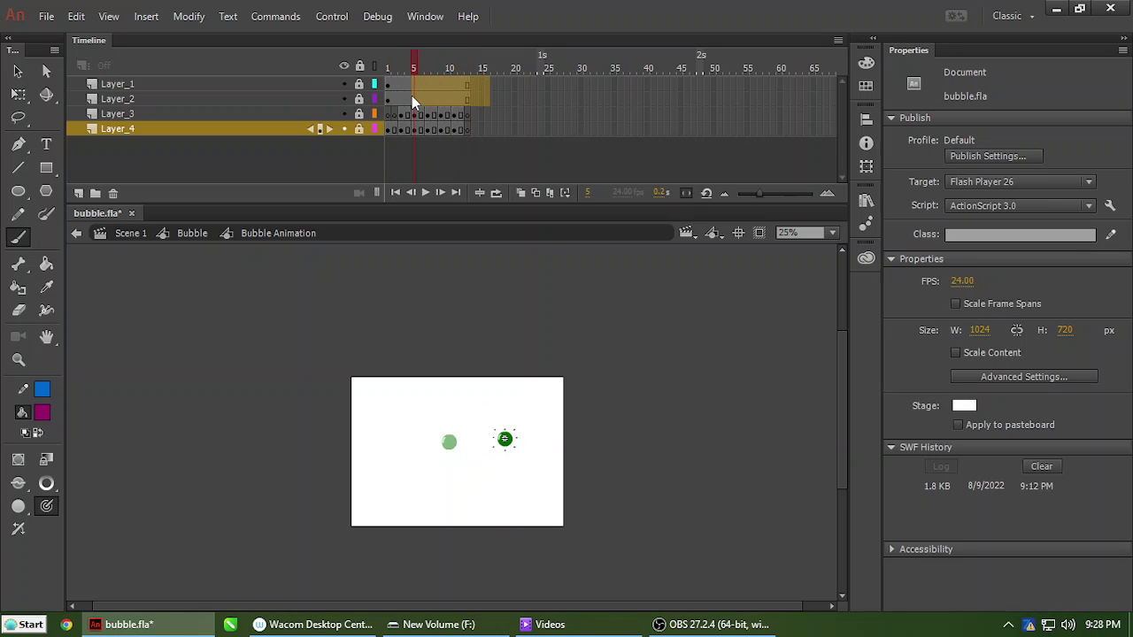
click(398, 95)
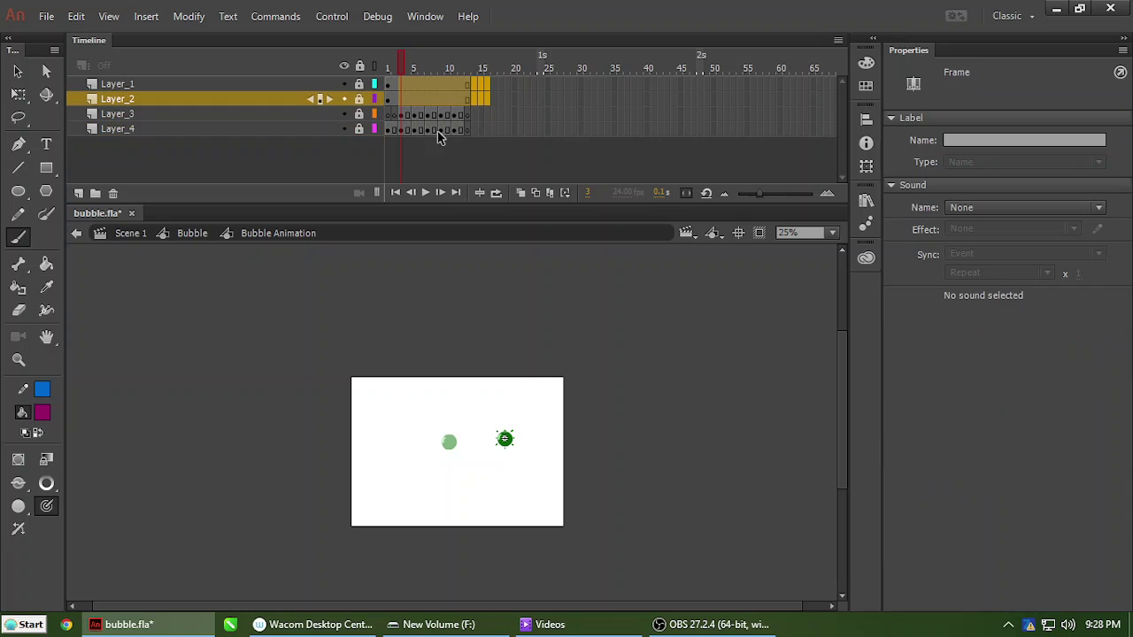
drag(398, 63, 383, 64)
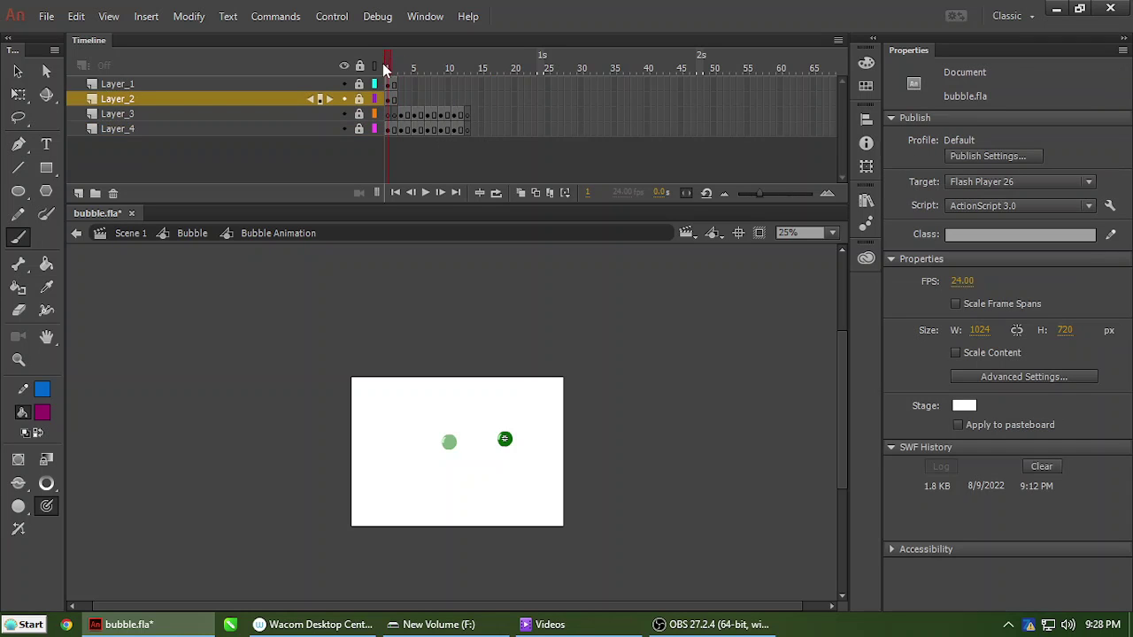
key(Return)
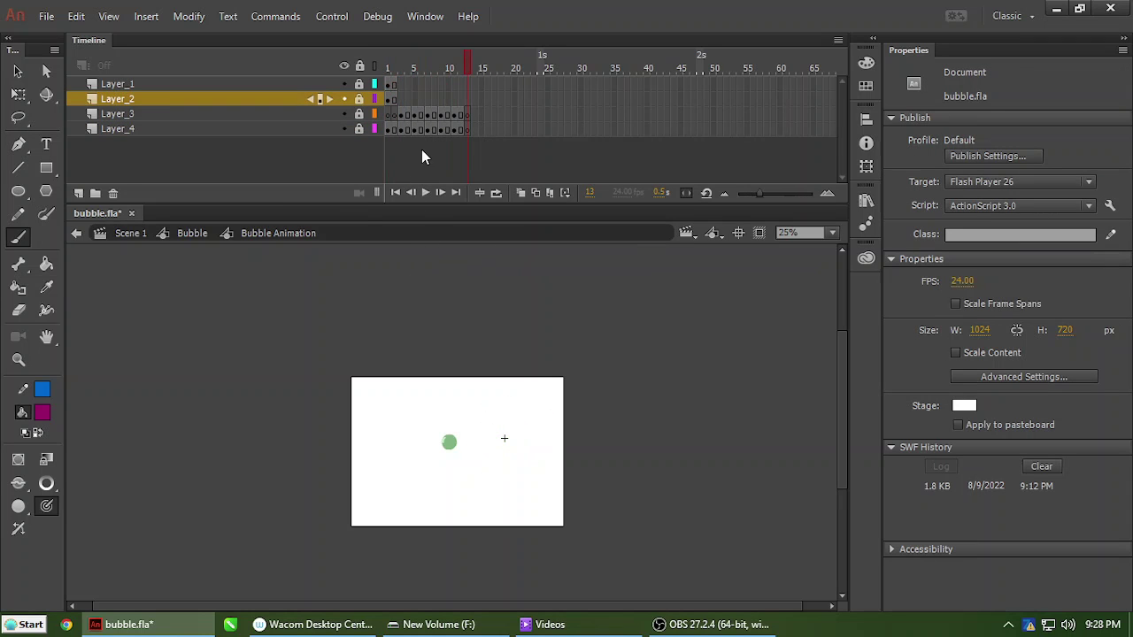
Return to the Bubble symbol and delete Layer_3, Layer_2, Layer_4 and Layer_1, keeping only Layer_5.
double_click(400, 402)
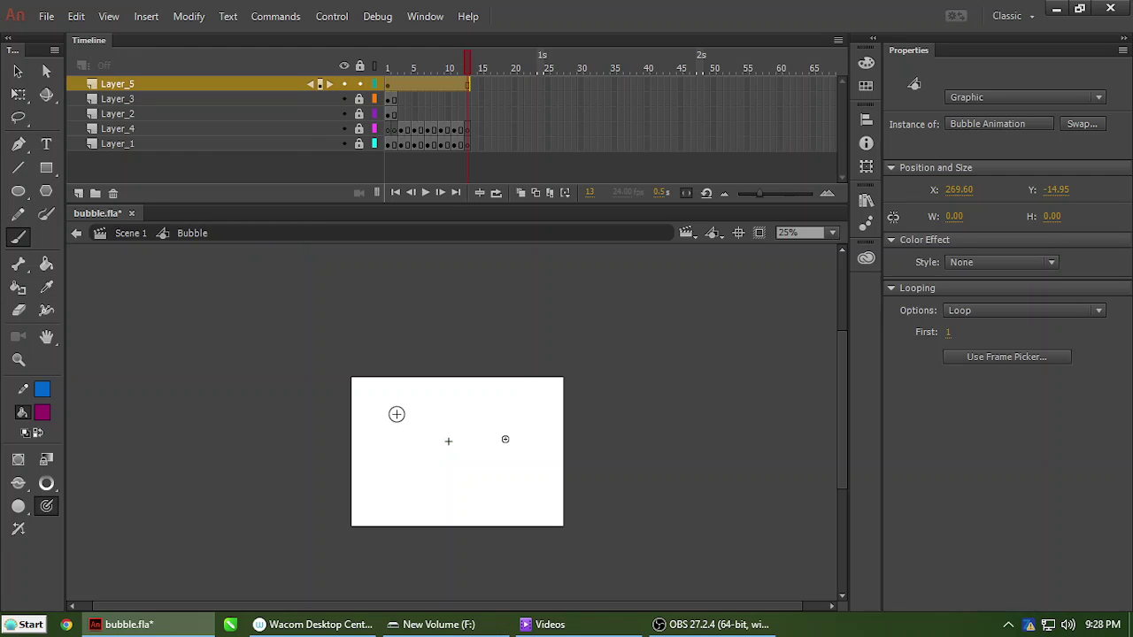
click(228, 103)
shift+click(177, 144)
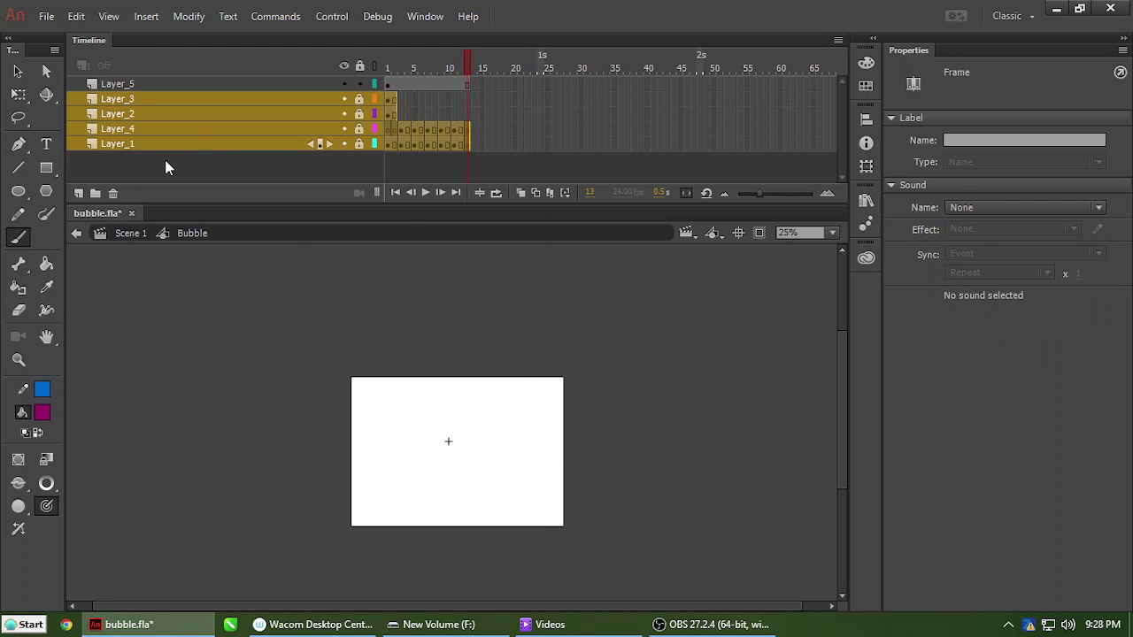
click(113, 193)
drag(413, 69, 370, 173)
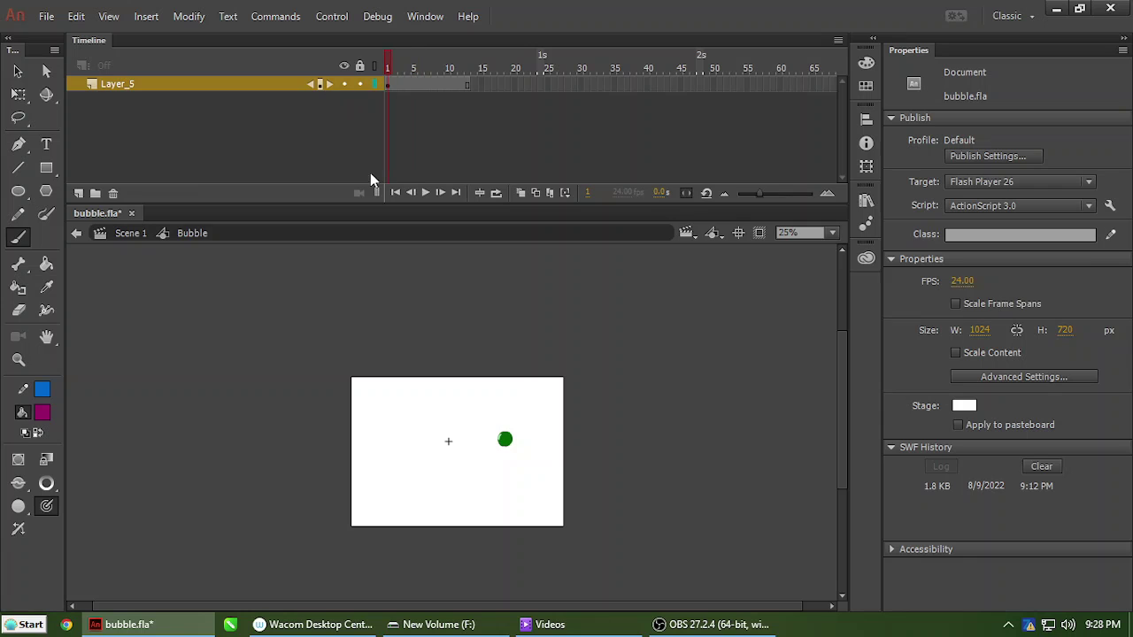
Move the Bubble Animation instance below the registration point, to about X -22, Y 197, and enlarge it proportionally with Free Transform.
key(v)
drag(504, 440, 445, 482)
key(z)
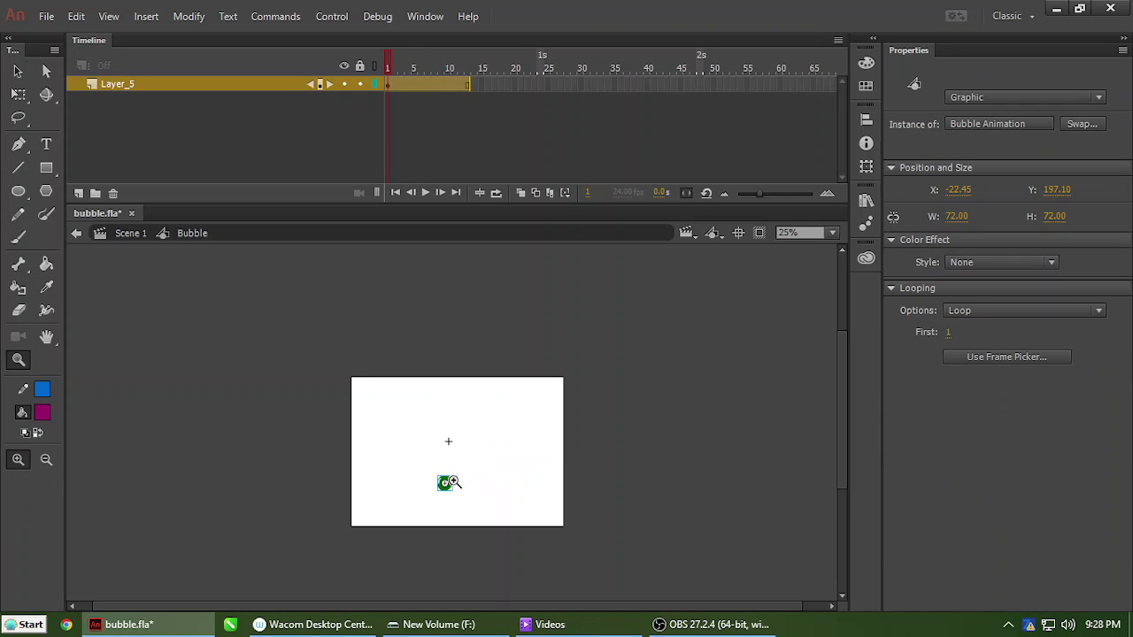
click(451, 482)
click(455, 482)
key(q)
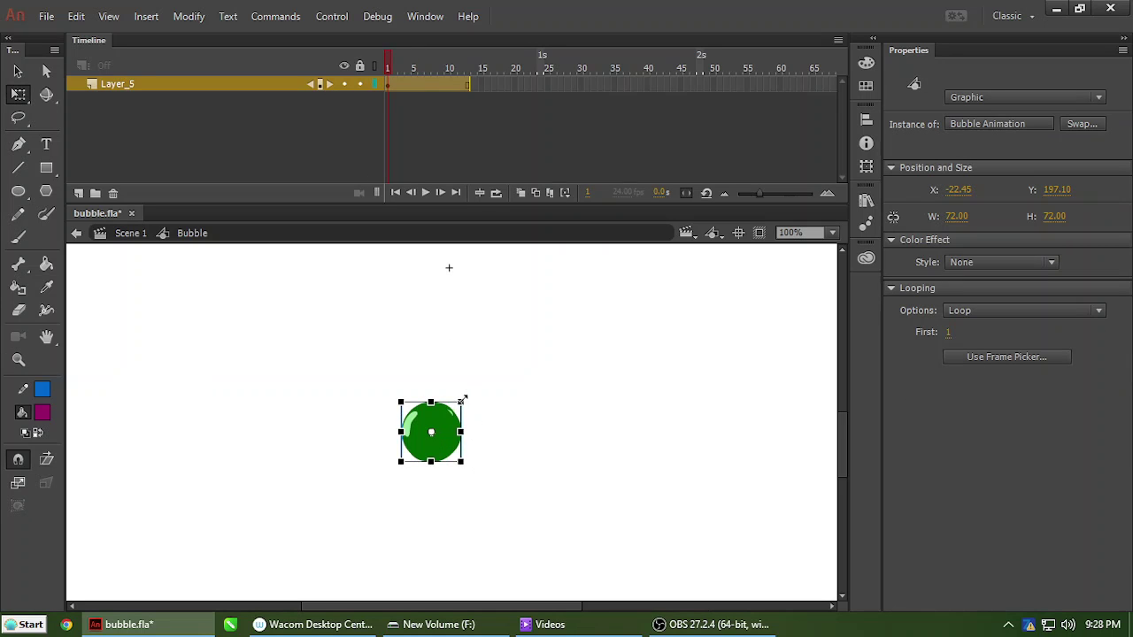
drag(462, 400, 479, 384)
Open the Bubble Animation symbol, hide Layer_1, and toggle the visibility of Layer_2 and Layer_3 to examine the artwork on each layer.
double_click(462, 428)
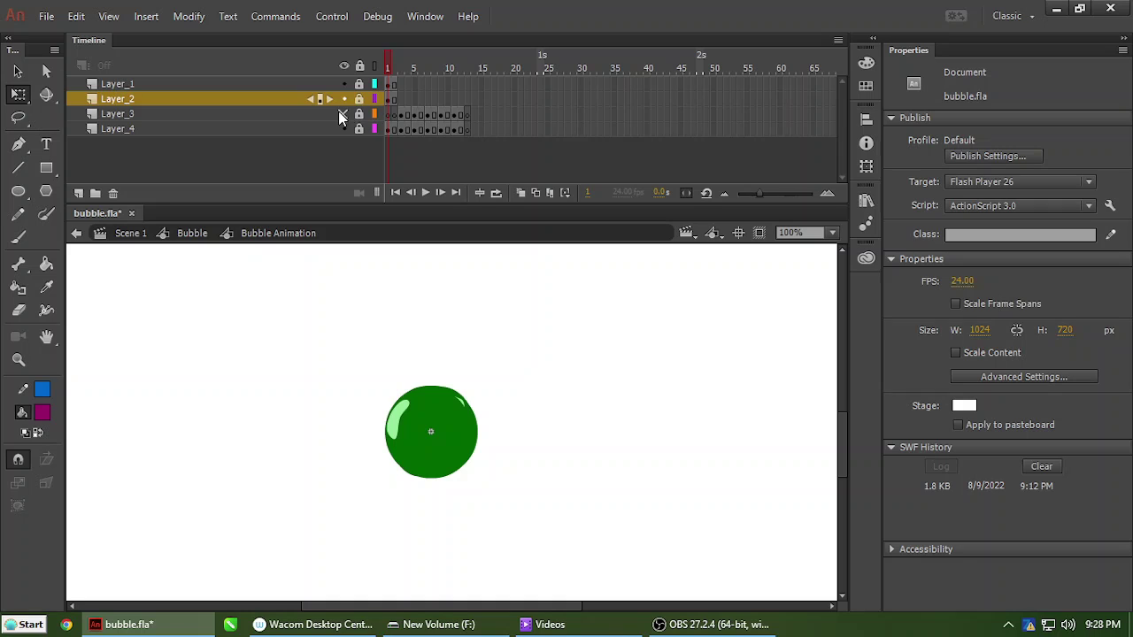
drag(343, 84, 344, 99)
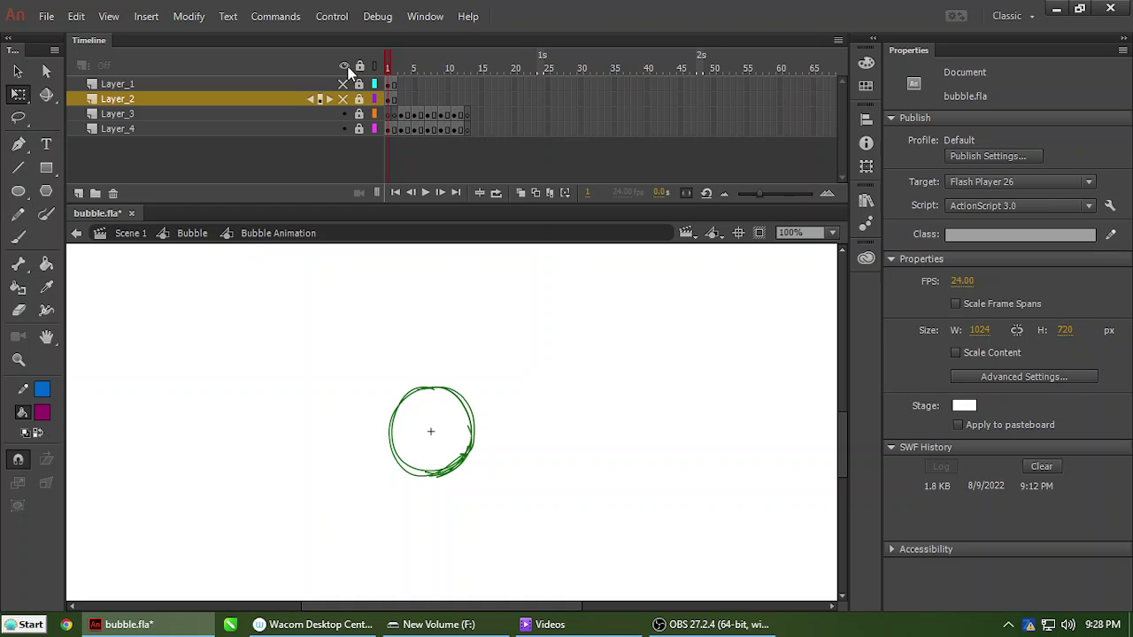
click(344, 114)
mouse_move(391, 64)
mouse_down()
mouse_move(463, 71)
mouse_move(397, 75)
mouse_up()
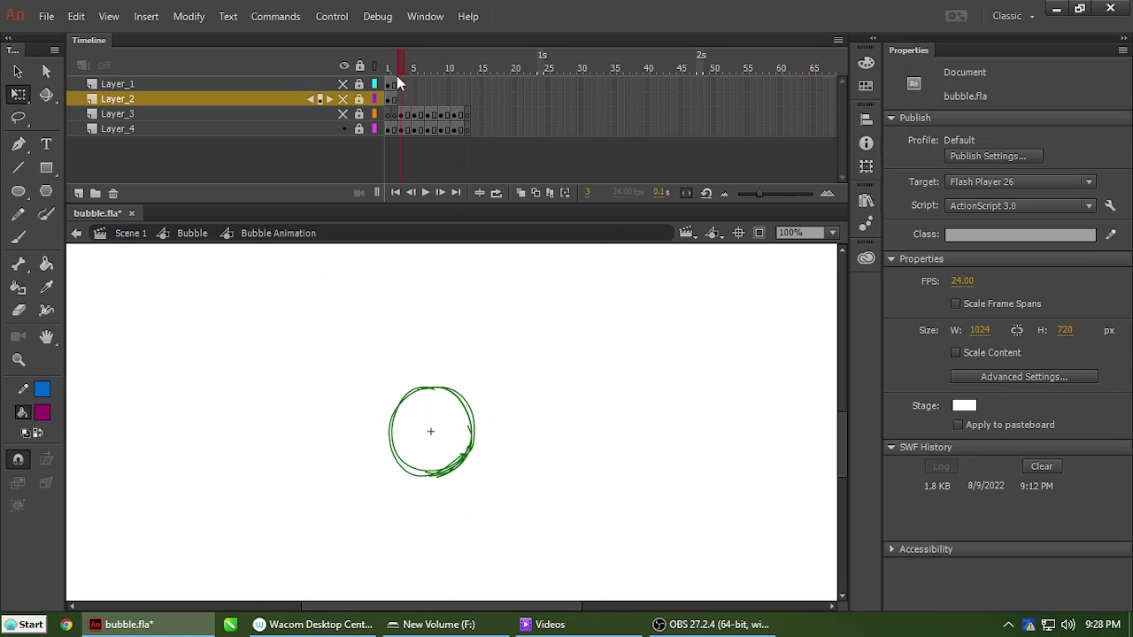
click(344, 114)
mouse_move(390, 75)
mouse_down()
mouse_move(414, 70)
mouse_move(389, 73)
mouse_up()
mouse_move(393, 68)
mouse_down()
mouse_move(407, 76)
mouse_move(375, 78)
mouse_move(456, 90)
mouse_move(388, 84)
mouse_up()
Isolate the bubble's fill circle by showing and unlocking Layer_2 while hiding and locking Layer_3 and Layer_4.
click(343, 98)
click(358, 99)
click(390, 99)
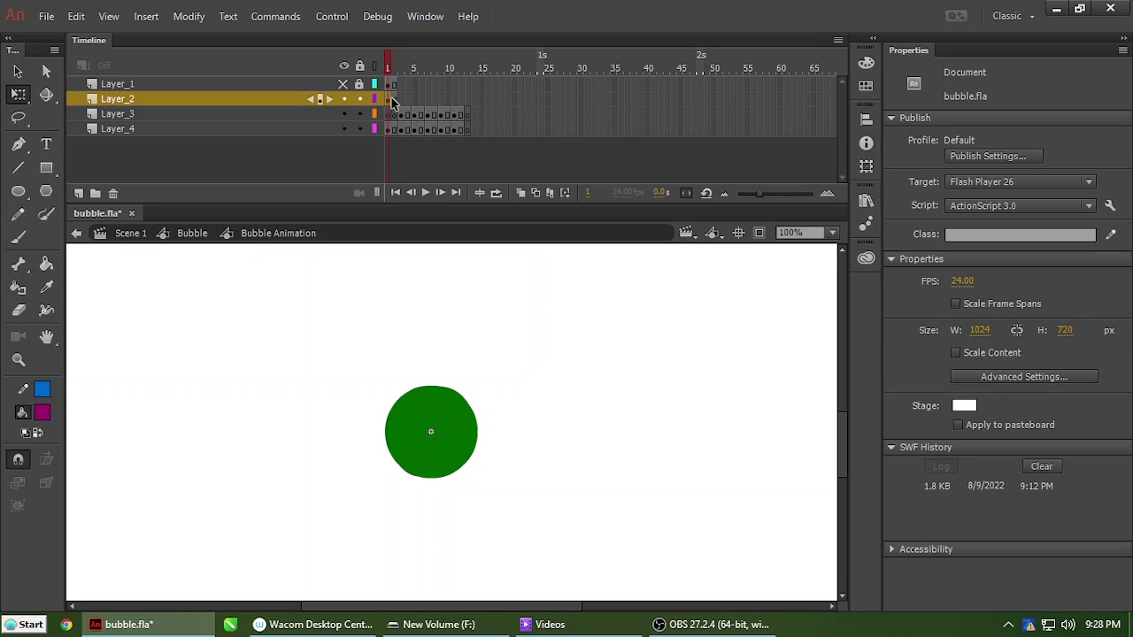
click(360, 129)
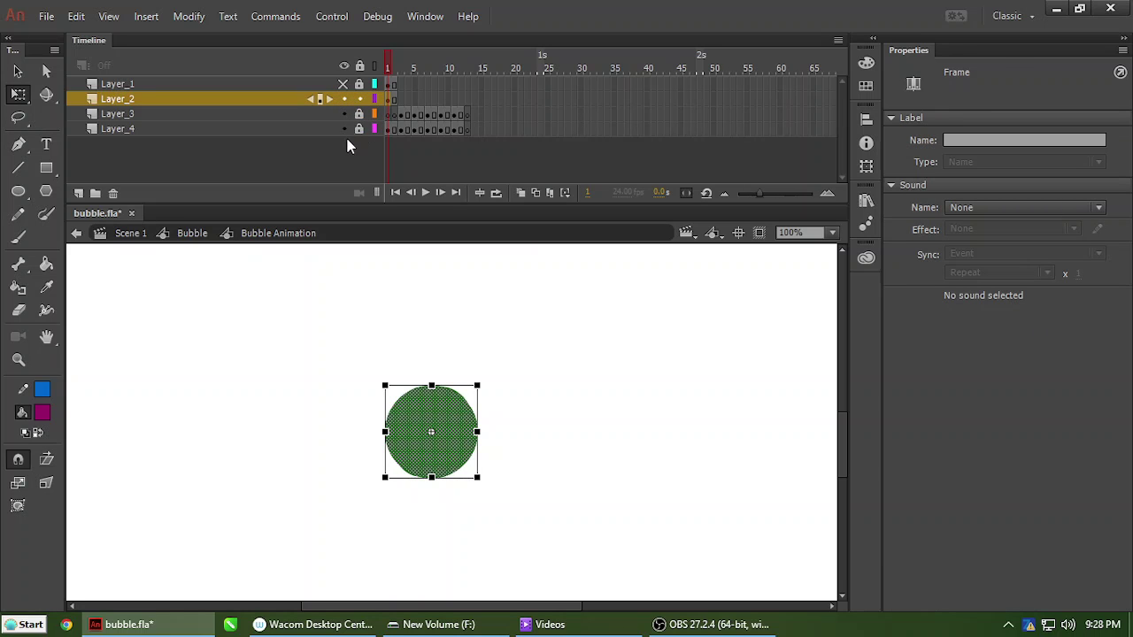
click(343, 129)
click(343, 114)
click(468, 329)
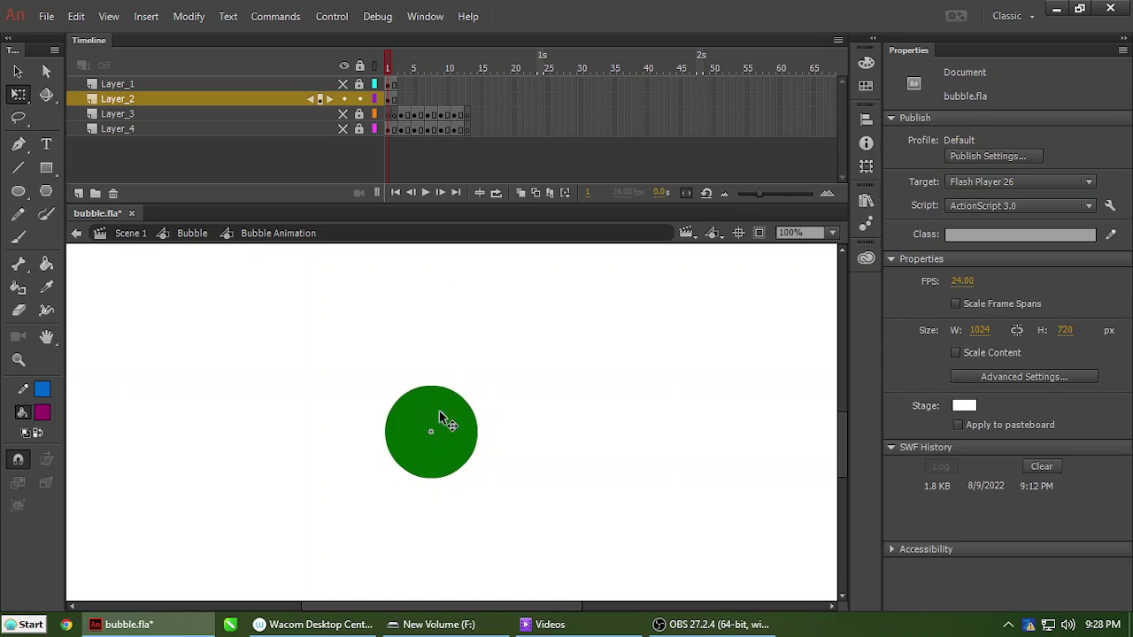
Sample the circle's dark green as the fill color and examine its values in the color picker, closing it without changes.
click(449, 437)
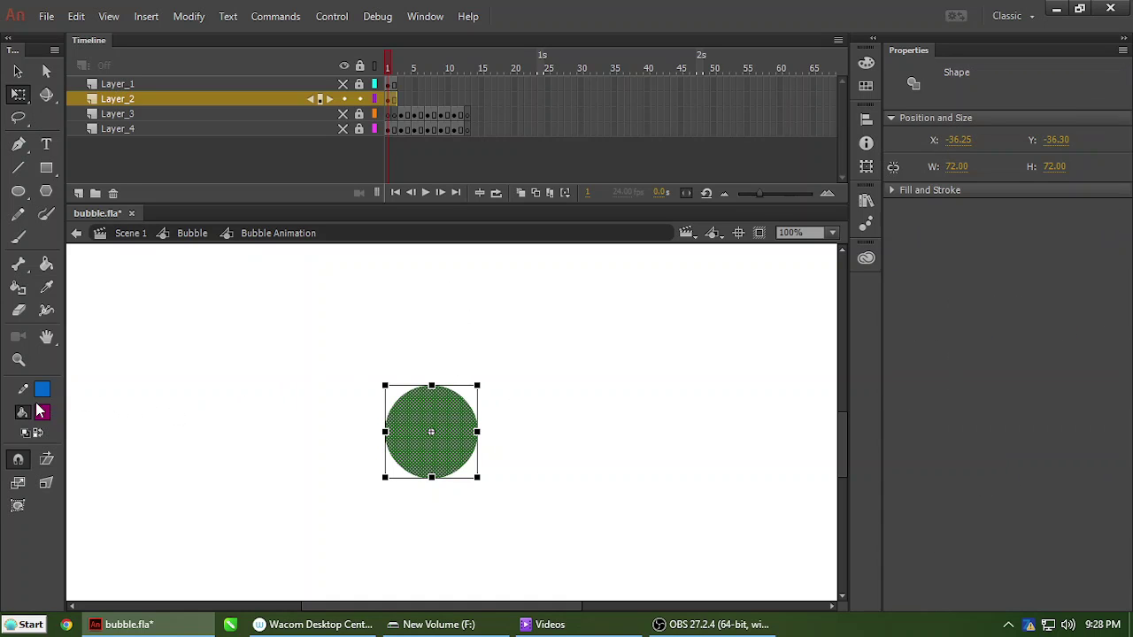
key(i)
click(420, 419)
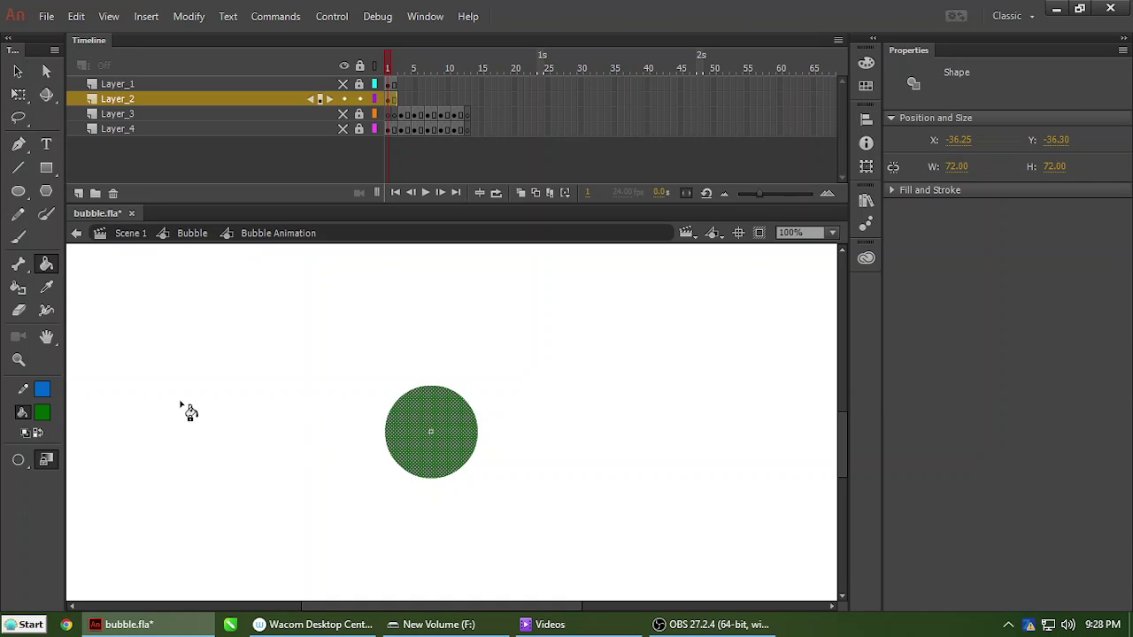
click(138, 407)
click(42, 412)
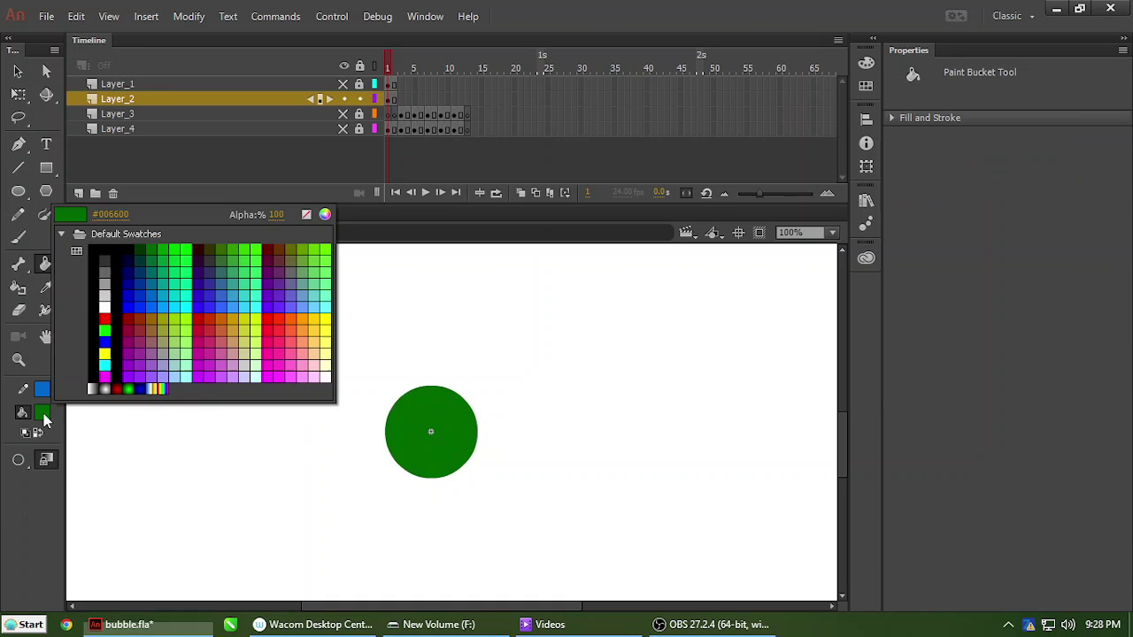
click(325, 217)
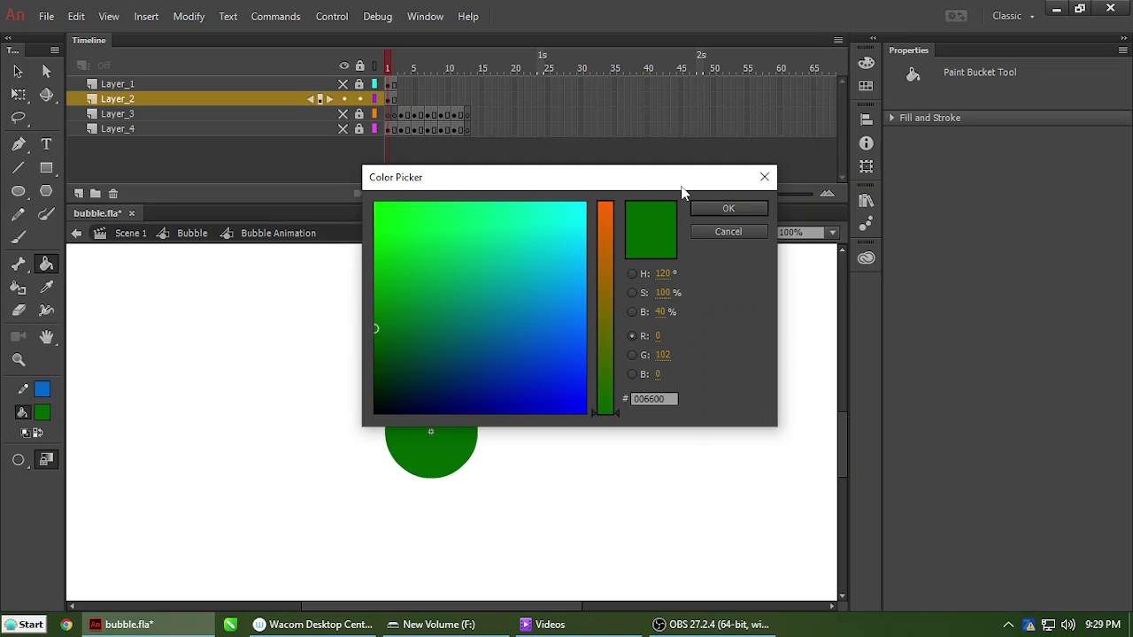
drag(681, 188, 666, 113)
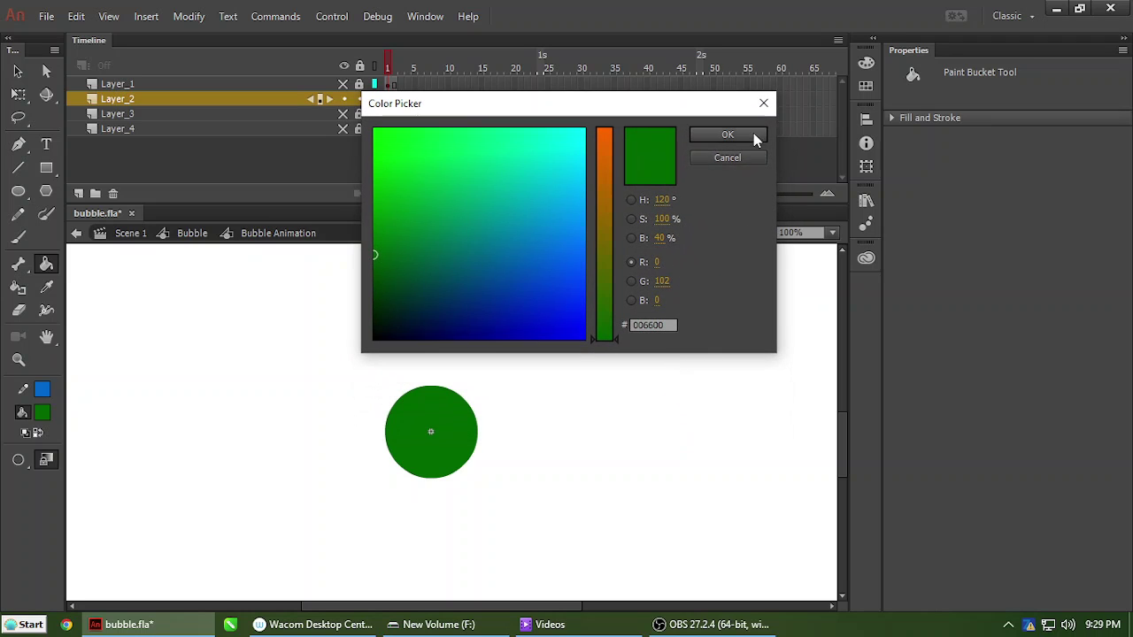
click(763, 103)
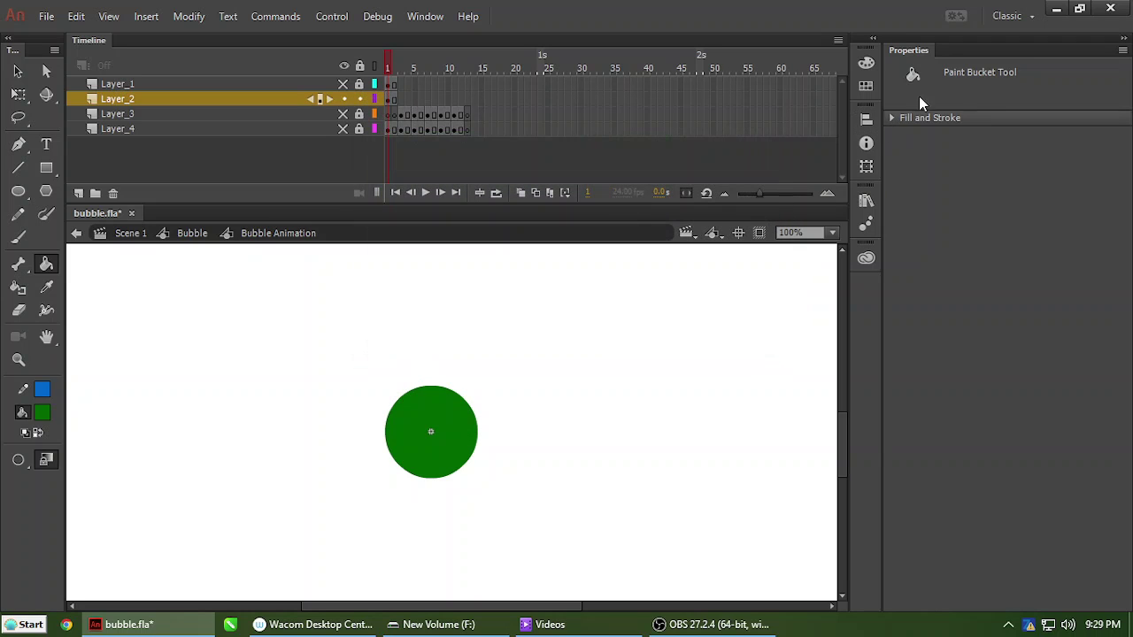
Set the alpha of the Layer_2 fill circle's green color to 75%.
click(453, 415)
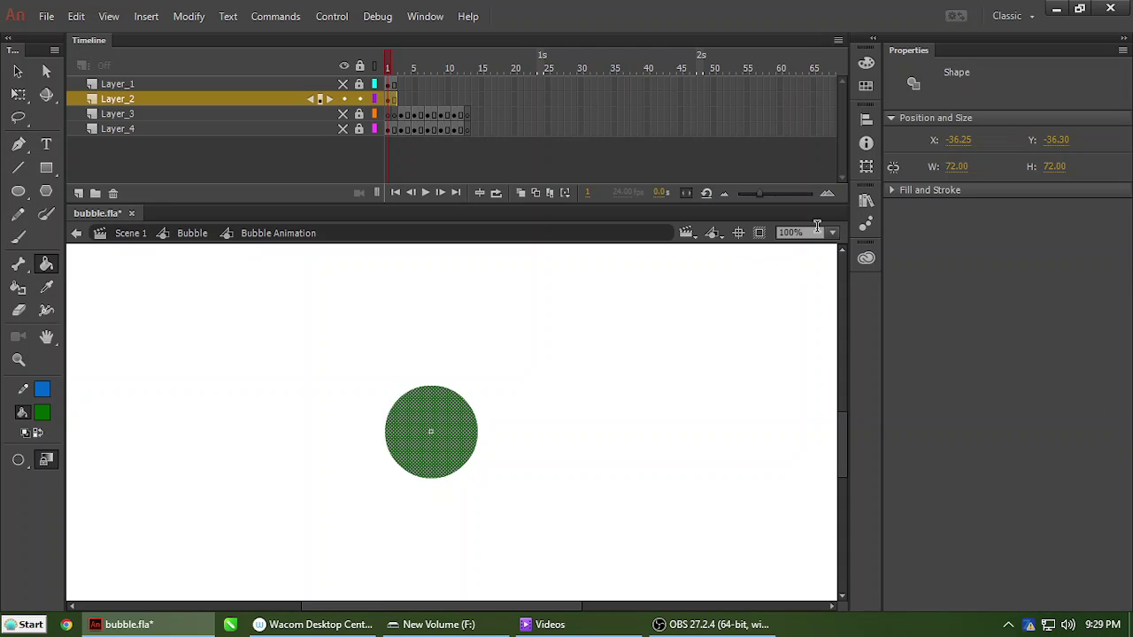
click(866, 63)
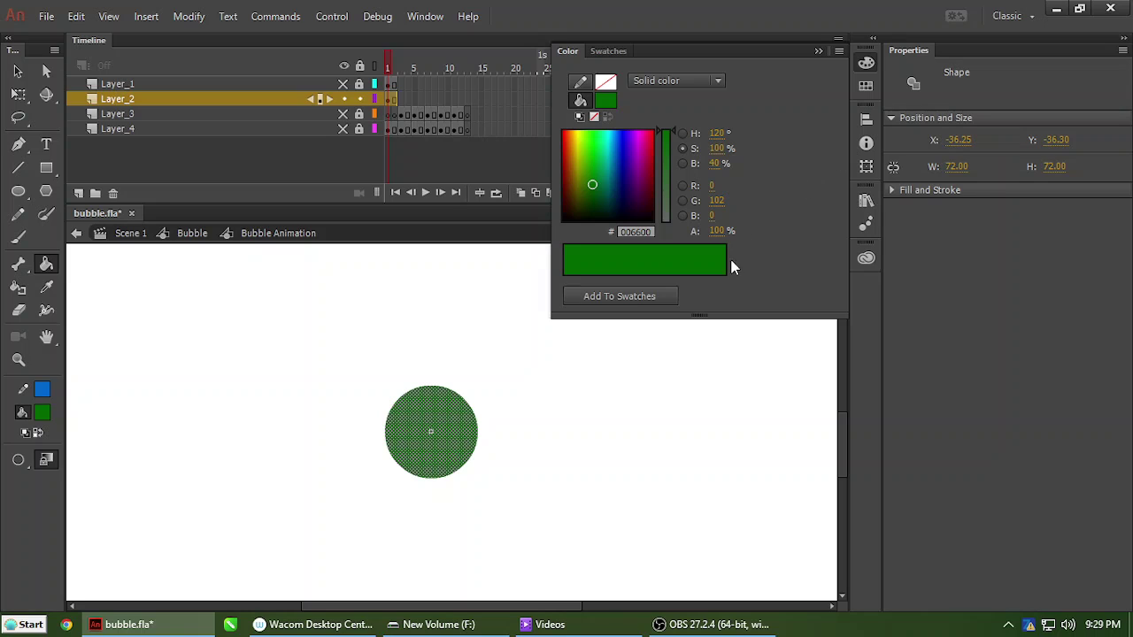
click(712, 231)
text(75)
key(Return)
click(458, 437)
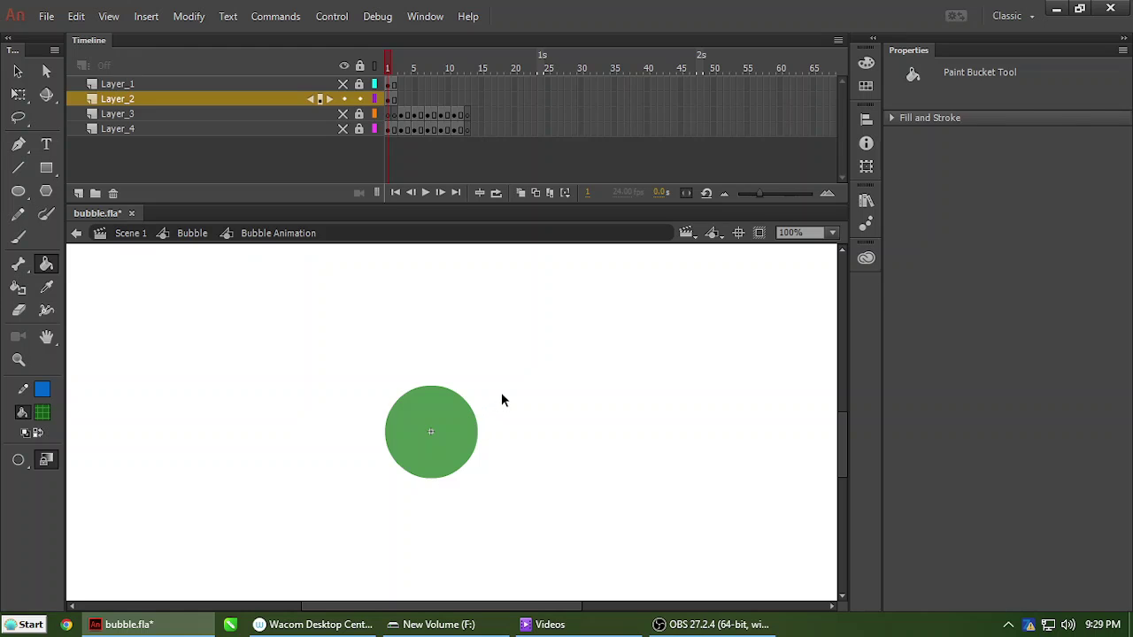
Check the translucent bubble in the parent Bubble symbol and reopen the Bubble Animation symbol.
double_click(501, 392)
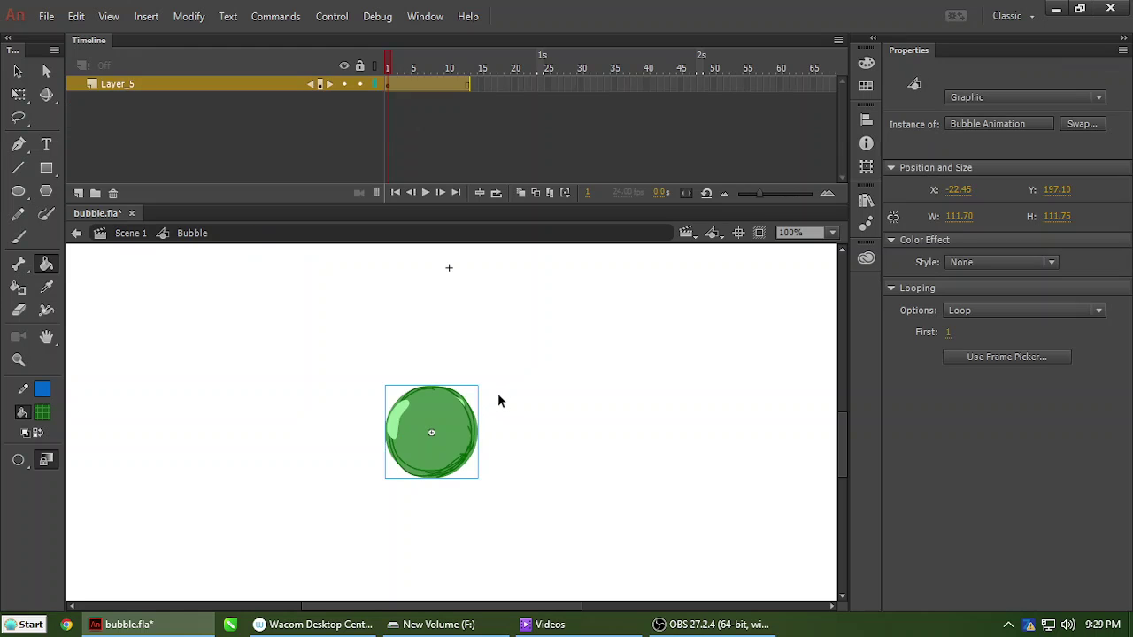
double_click(474, 444)
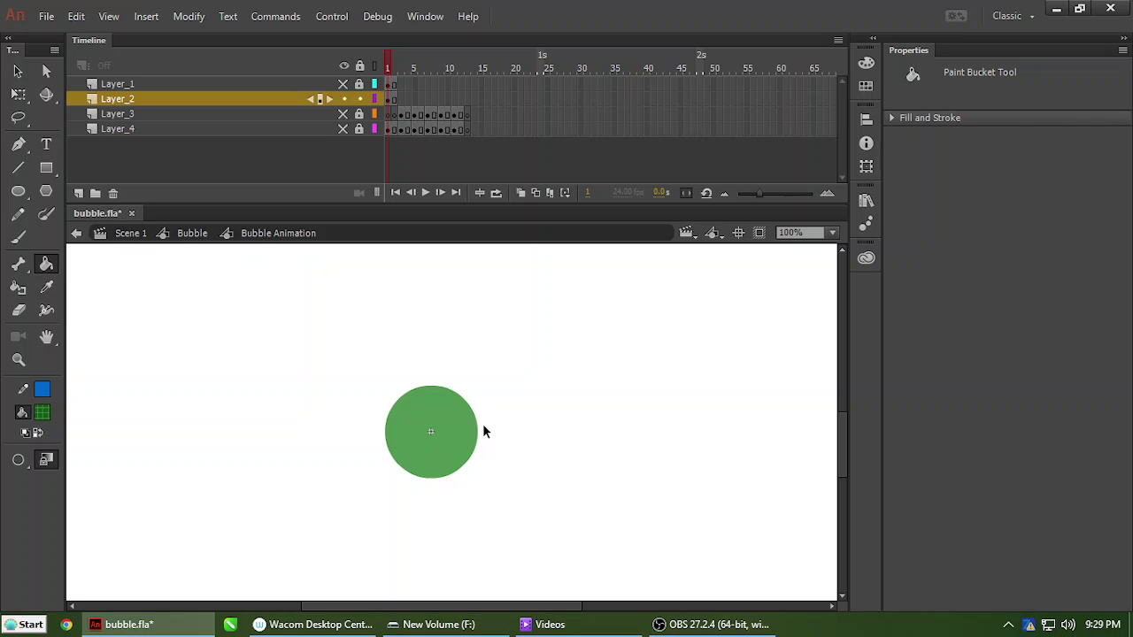
double_click(482, 432)
double_click(473, 444)
Isolate the bubble's outline artwork by showing Layer_4 and hiding Layer_2.
click(341, 129)
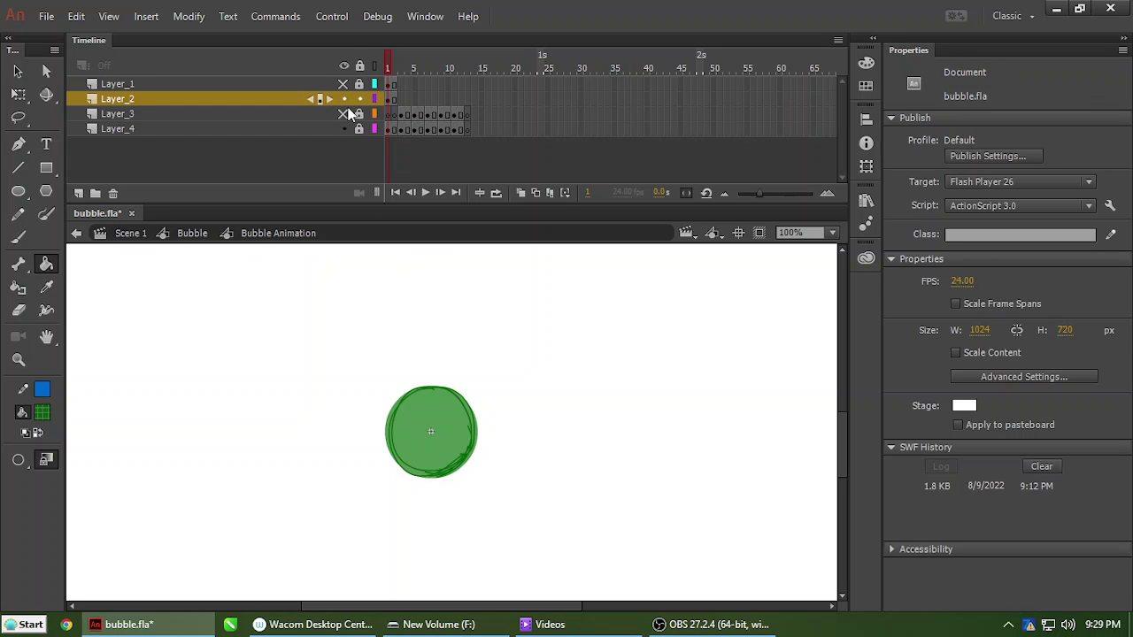
click(343, 100)
right_click(358, 327)
click(508, 507)
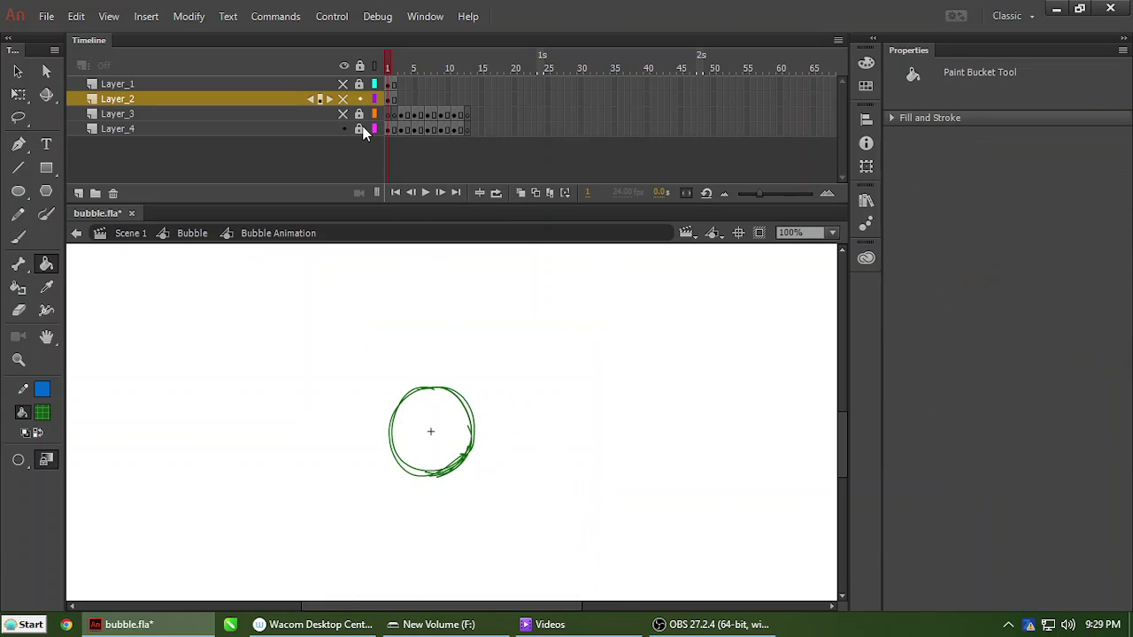
Try deleting the outline artwork in frame 1 of Layer_4 and undo the deletion.
click(390, 130)
key(Delete)
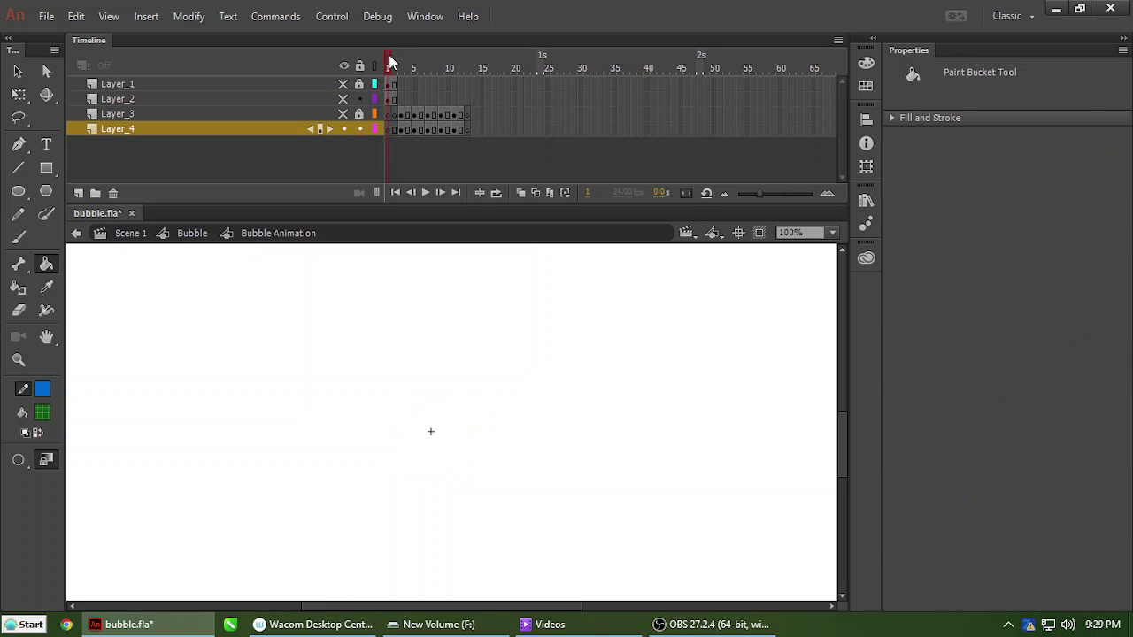
mouse_move(392, 62)
mouse_down()
mouse_move(405, 70)
mouse_move(389, 69)
mouse_up()
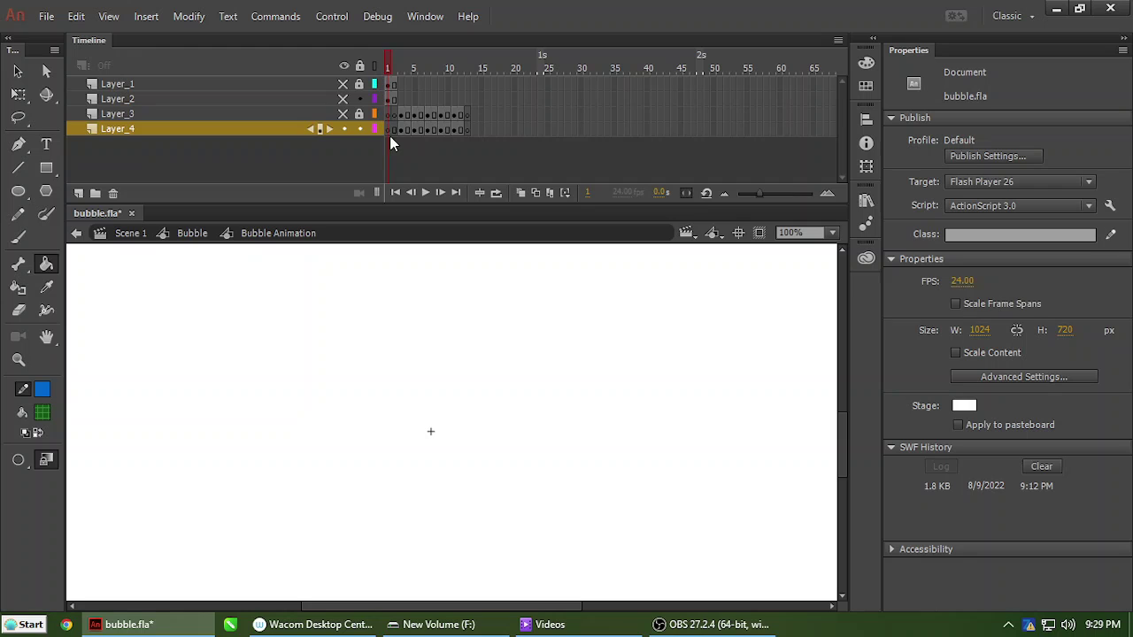
key(ctrl+z)
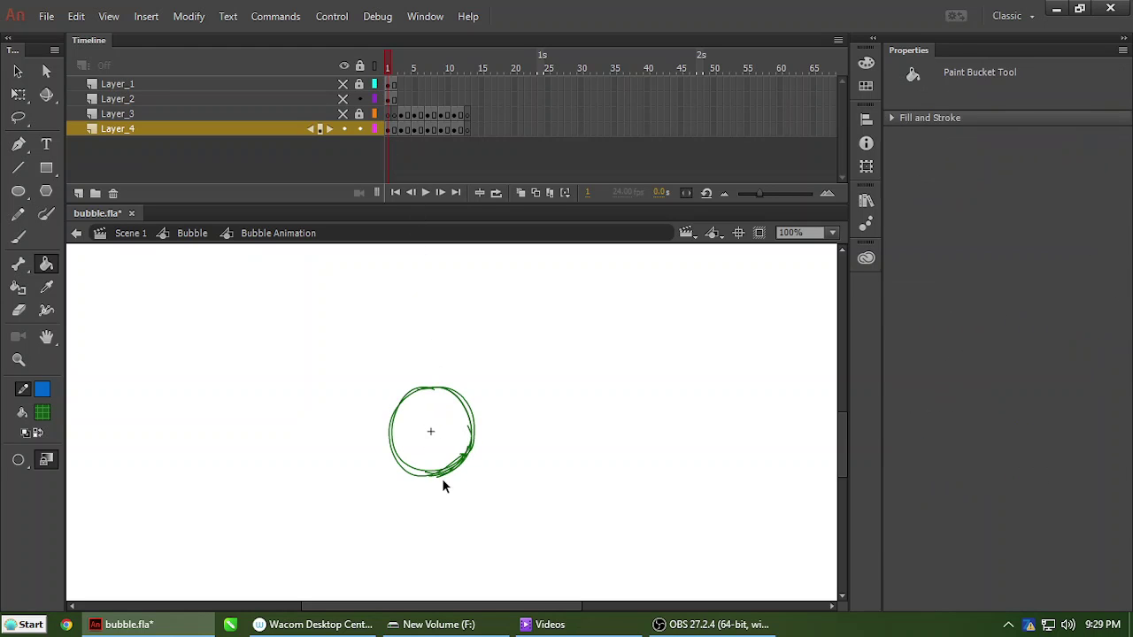
Examine the overlapping outline strokes up close and compare them with the complete bubble in the parent Bubble symbol.
key(z)
click(453, 471)
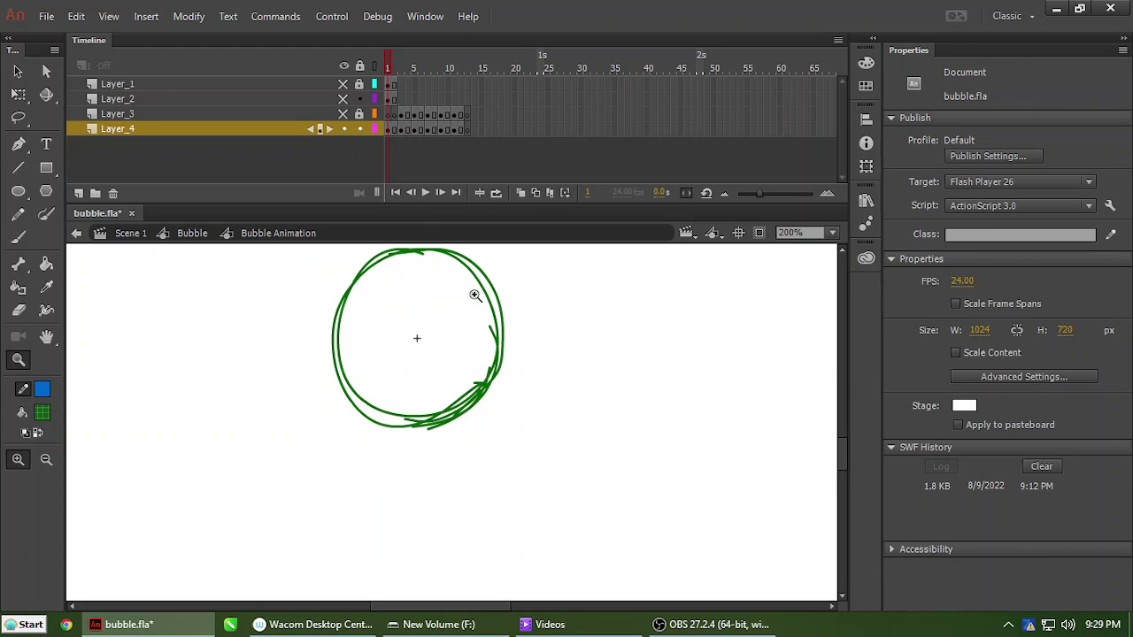
click(472, 414)
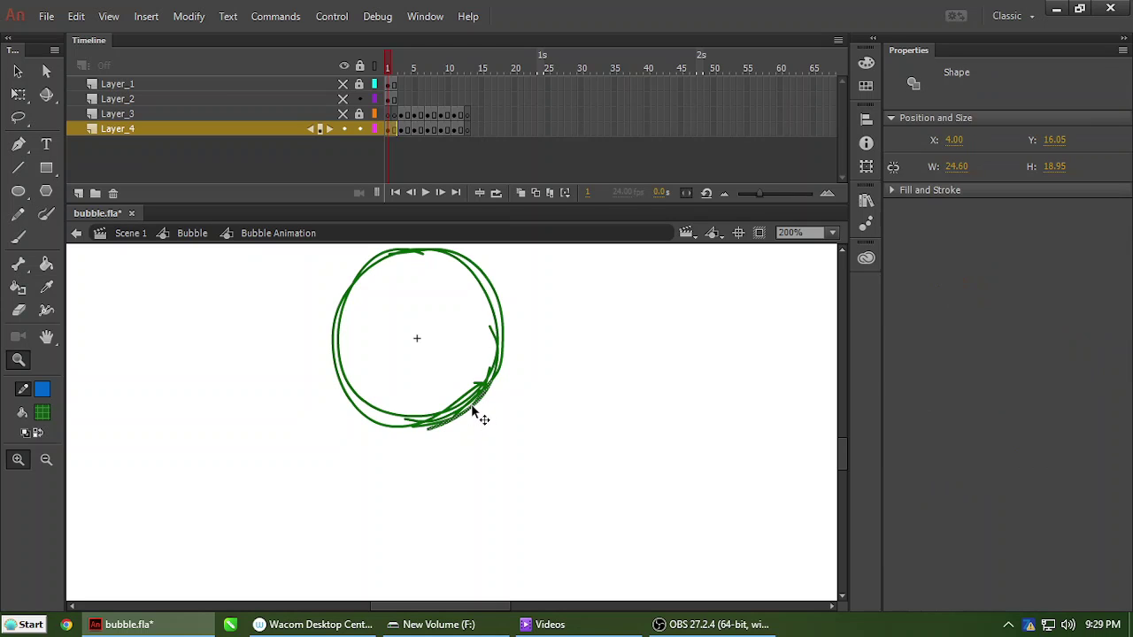
click(472, 415)
click(474, 410)
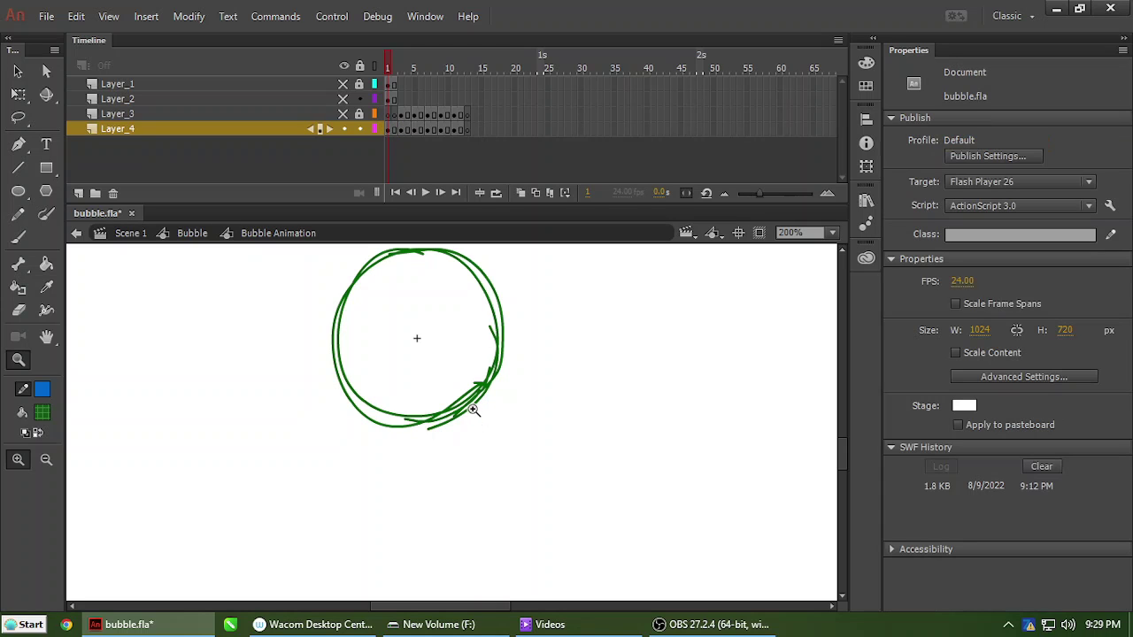
double_click(472, 410)
double_click(468, 411)
alt+click(472, 414)
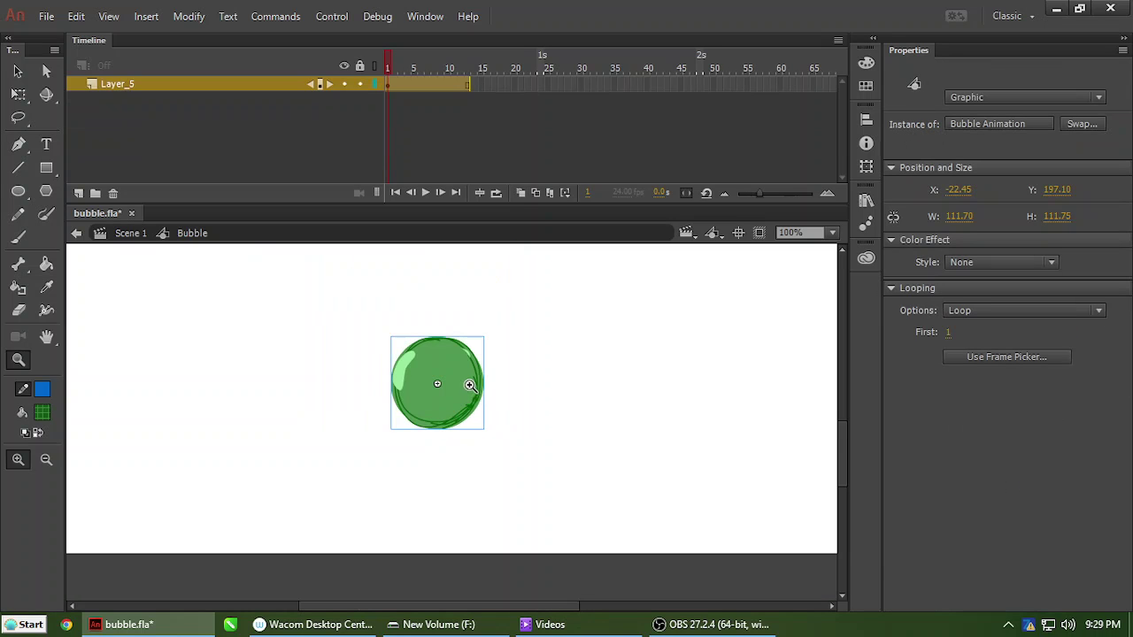
double_click(471, 412)
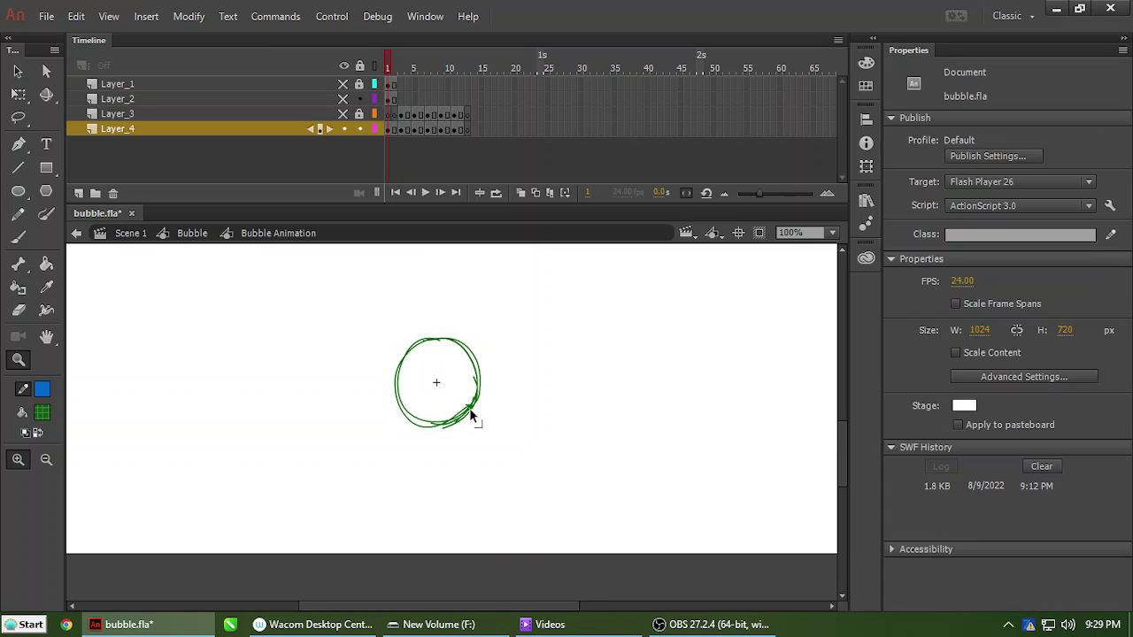
Delete all the outline strokes in frame 1 of Layer_4 and show all hidden layers.
click(472, 417)
double_click(473, 418)
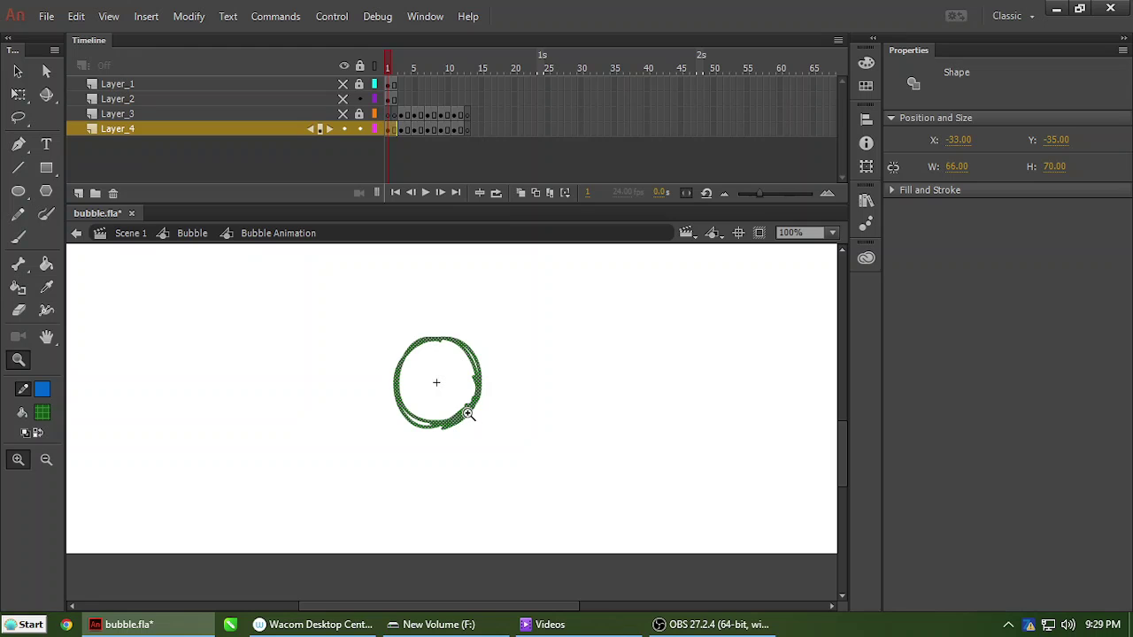
key(Delete)
drag(345, 112, 386, 66)
key(ctrl+minus)
click(452, 320)
key(ctrl+minus)
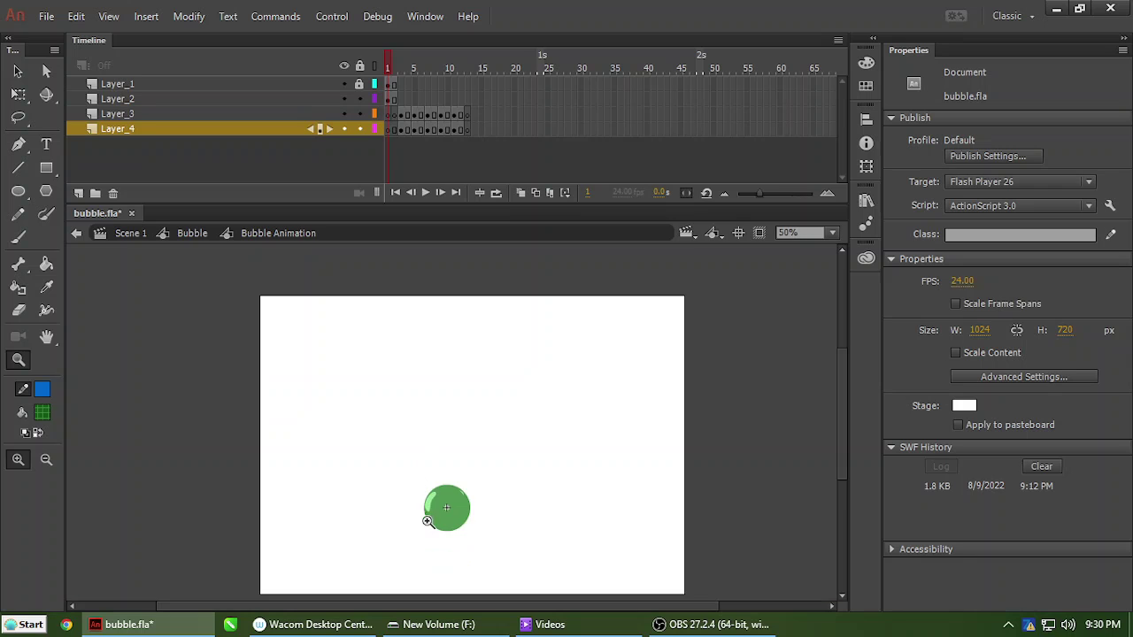
Unlock Layer_1 so the bubble's highlight shapes can be edited.
drag(431, 499, 441, 418)
click(448, 418)
key(q)
click(450, 451)
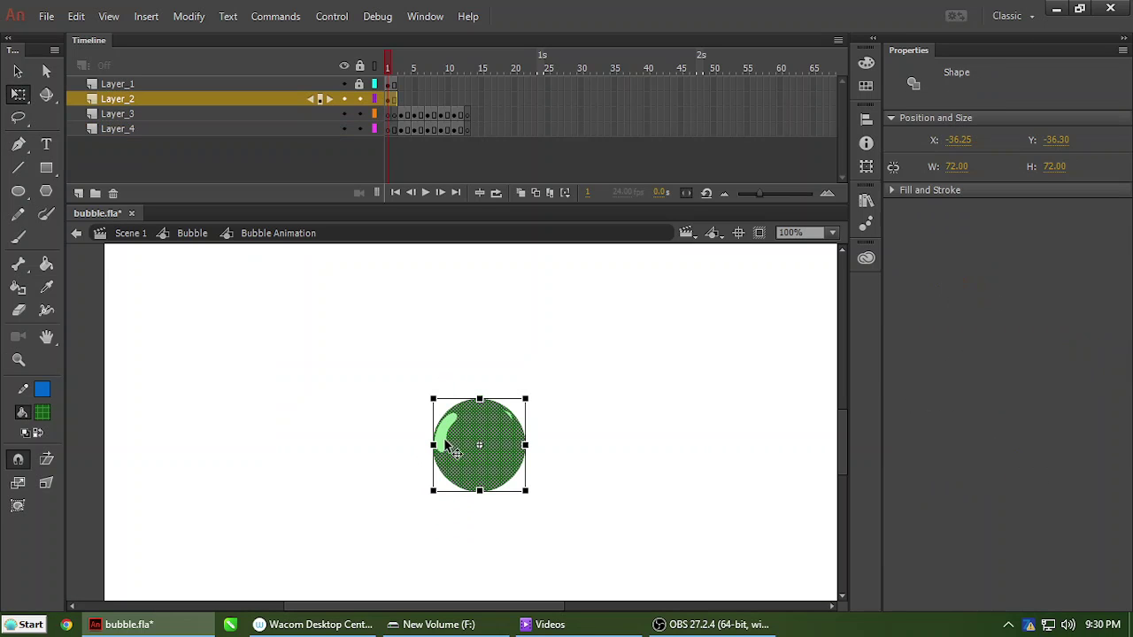
click(359, 85)
key(z)
click(432, 346)
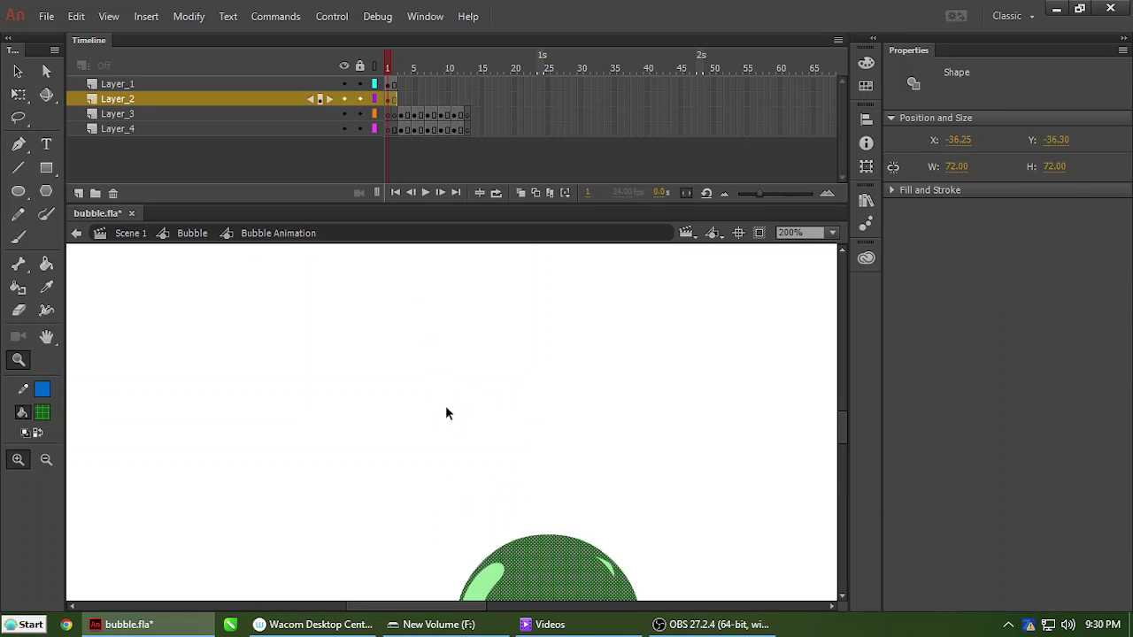
key(Escape)
Select both light green highlight shapes on Layer_1 and slightly lower the alpha of their fill.
drag(457, 463, 433, 246)
ctrl+click(446, 372)
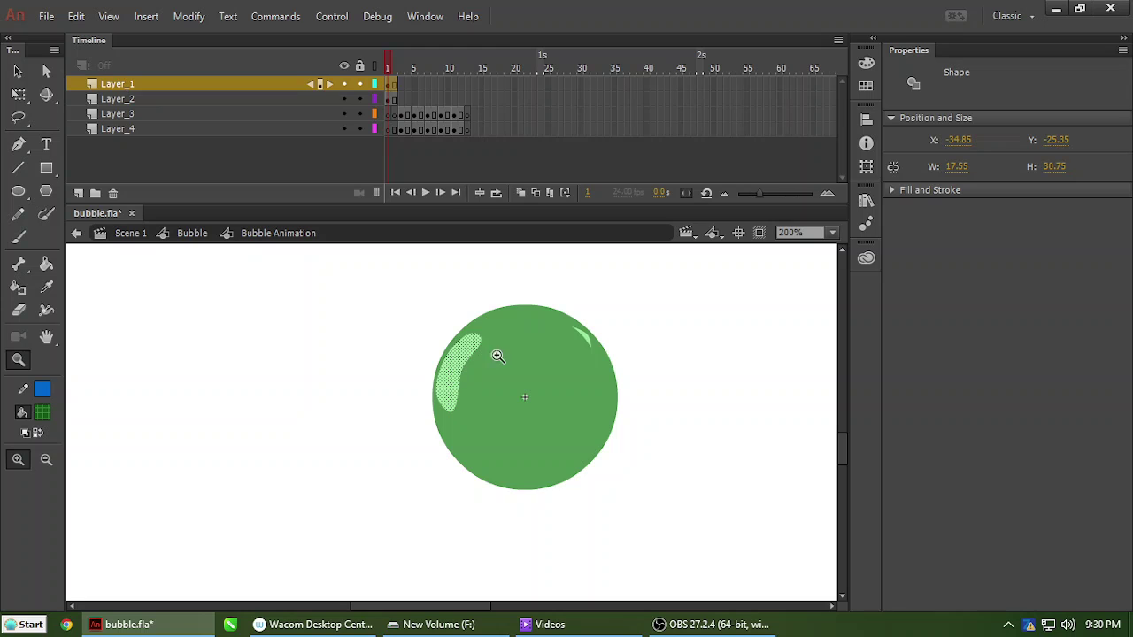
ctrl+shift+click(583, 338)
click(866, 63)
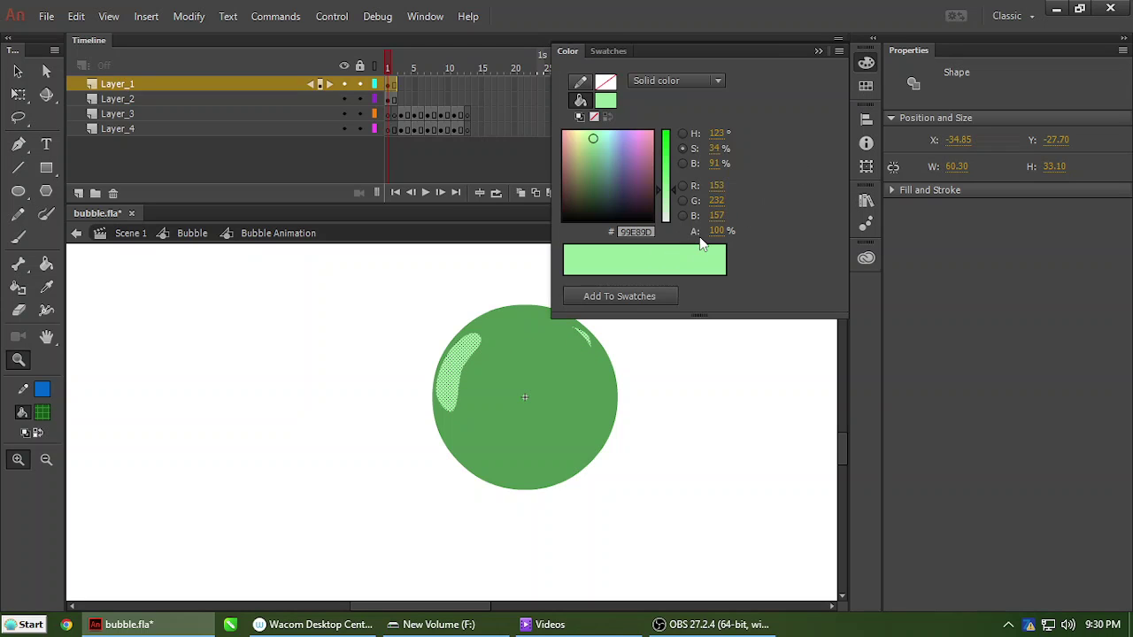
drag(716, 231, 696, 231)
click(493, 286)
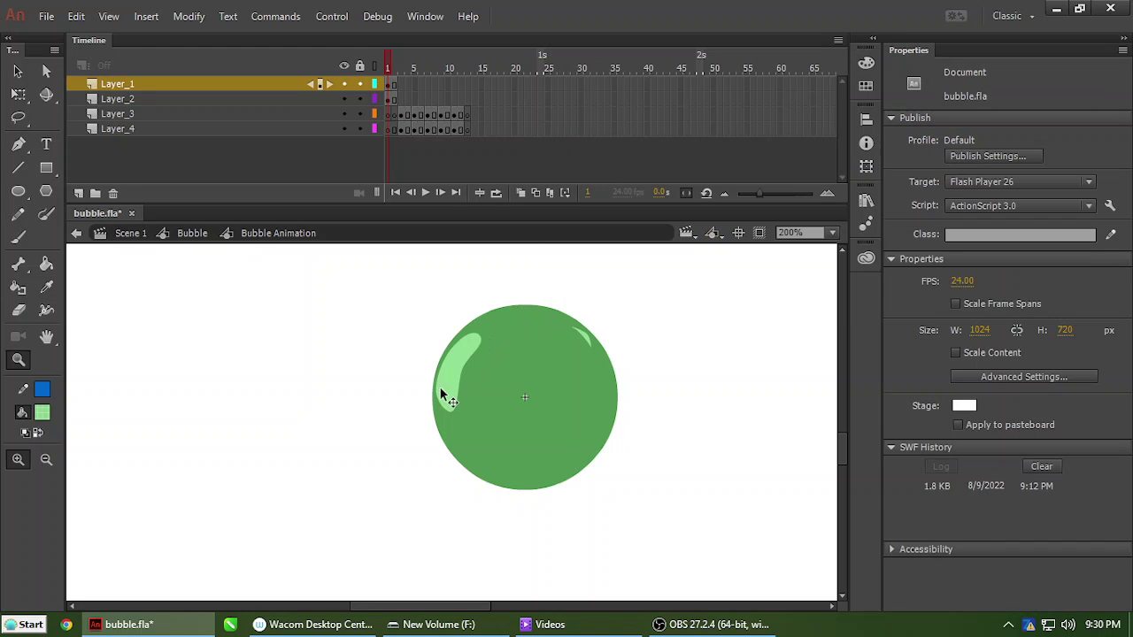
Lower the alpha of both highlight shapes further to blend them into the bubble.
click(462, 354)
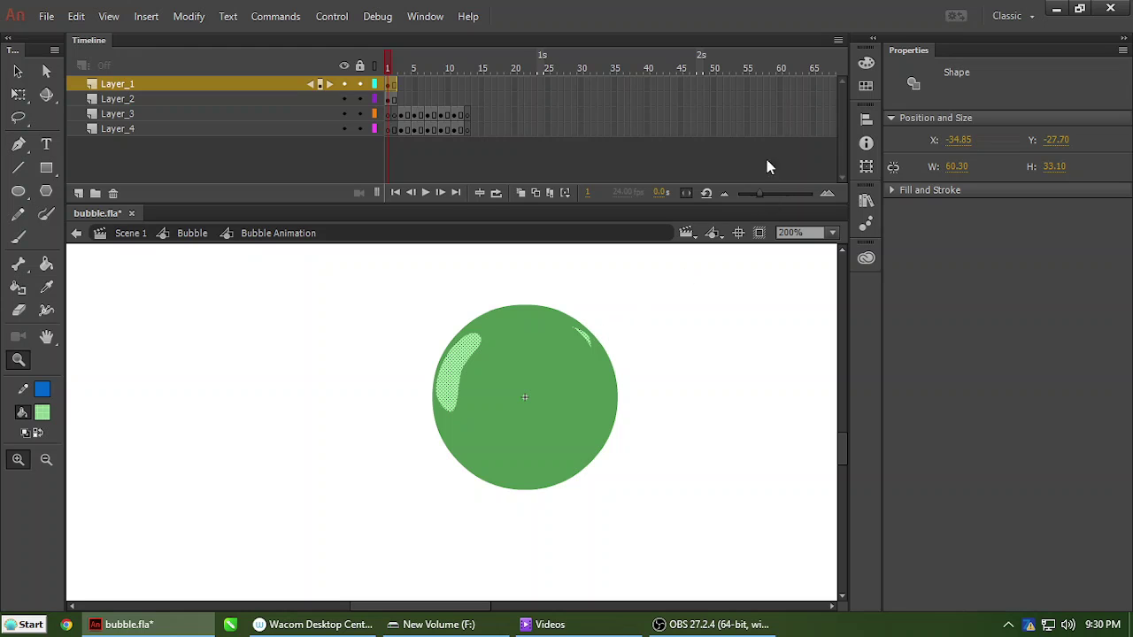
click(867, 70)
drag(715, 233, 691, 237)
click(692, 348)
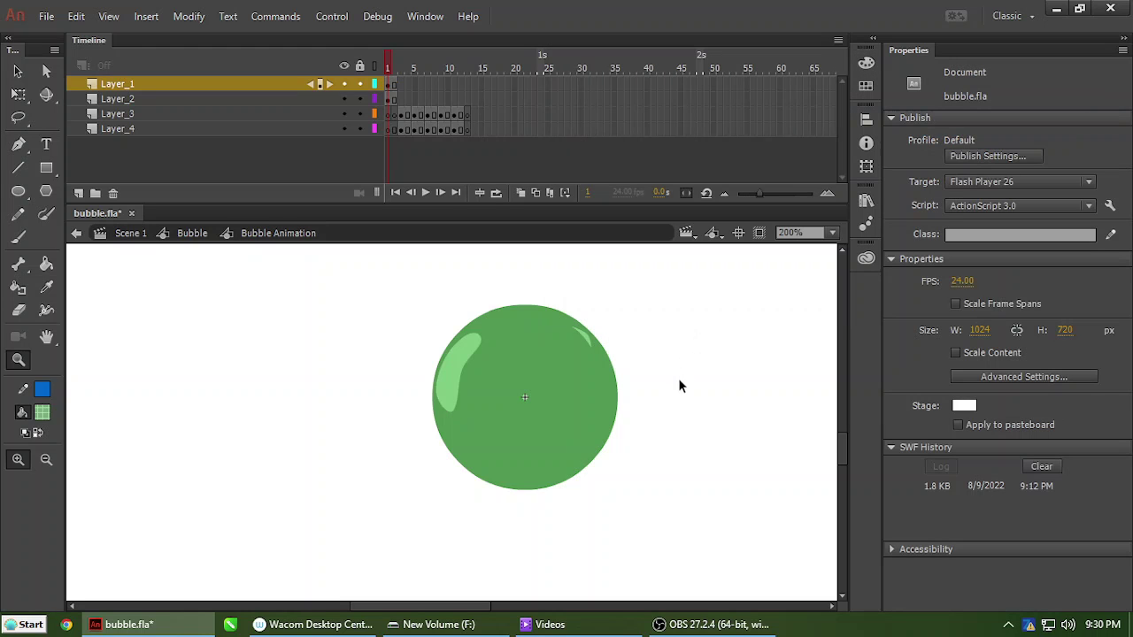
Return to the Bubble symbol and move the Bubble Animation instance to about X -104.5, Y 173.1.
key(ctrl+minus)
key(ctrl+minus)
ctrl+double_click(553, 391)
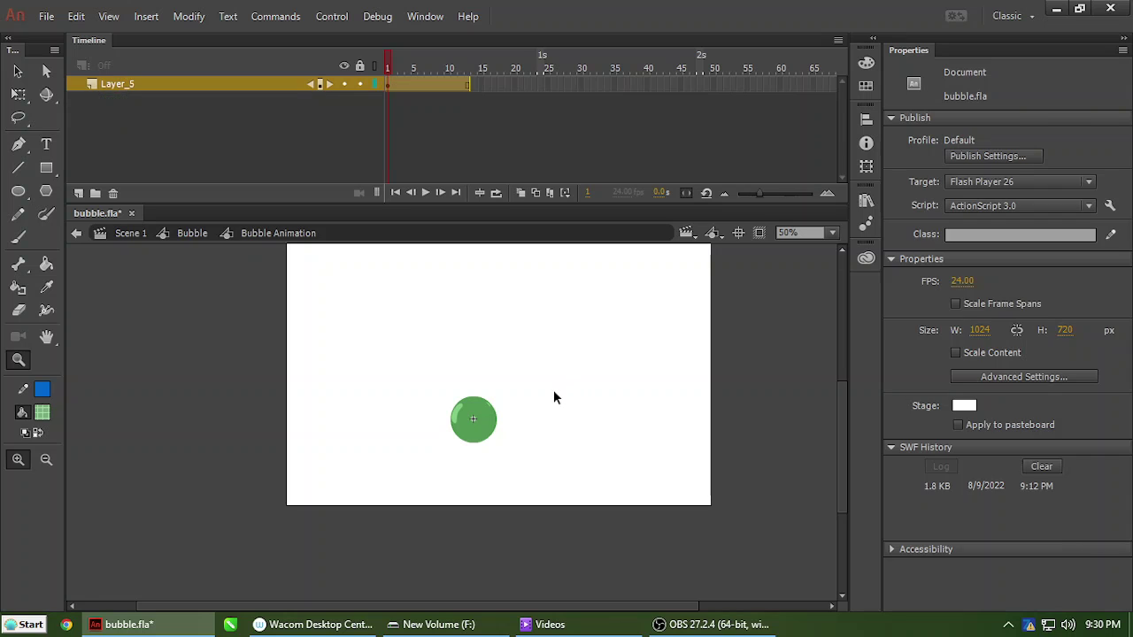
ctrl+click(554, 406)
drag(470, 429, 434, 427)
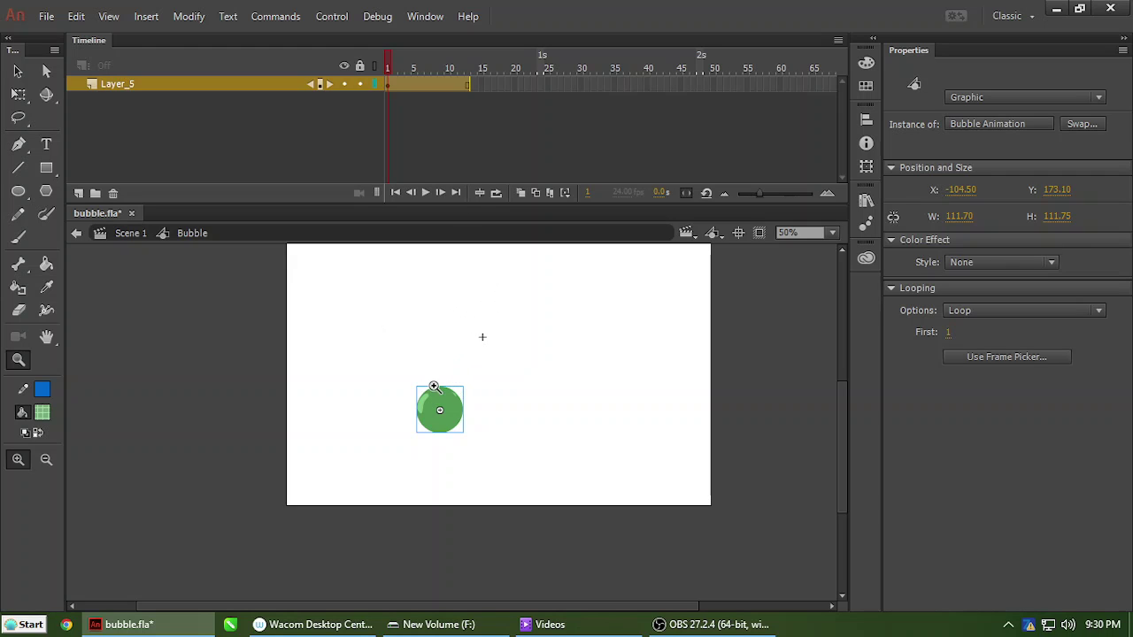
Reopen Bubble Animation, scrub through the burst frames to review them, and return to frame 1 of the Bubble symbol.
key(q)
double_click(455, 400)
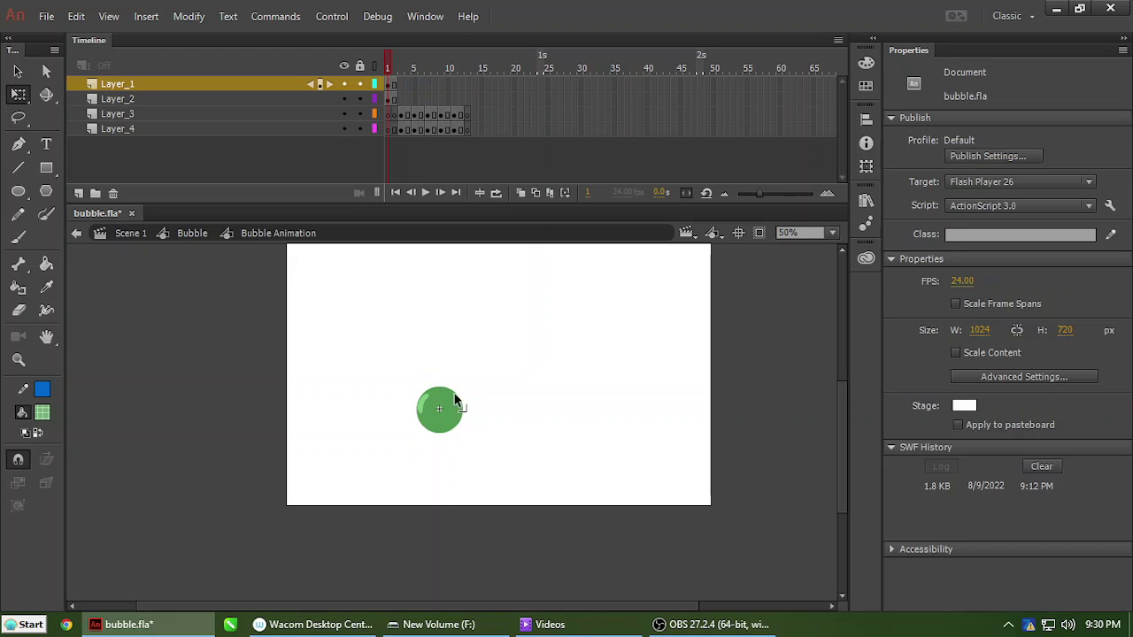
click(428, 69)
drag(467, 69, 462, 69)
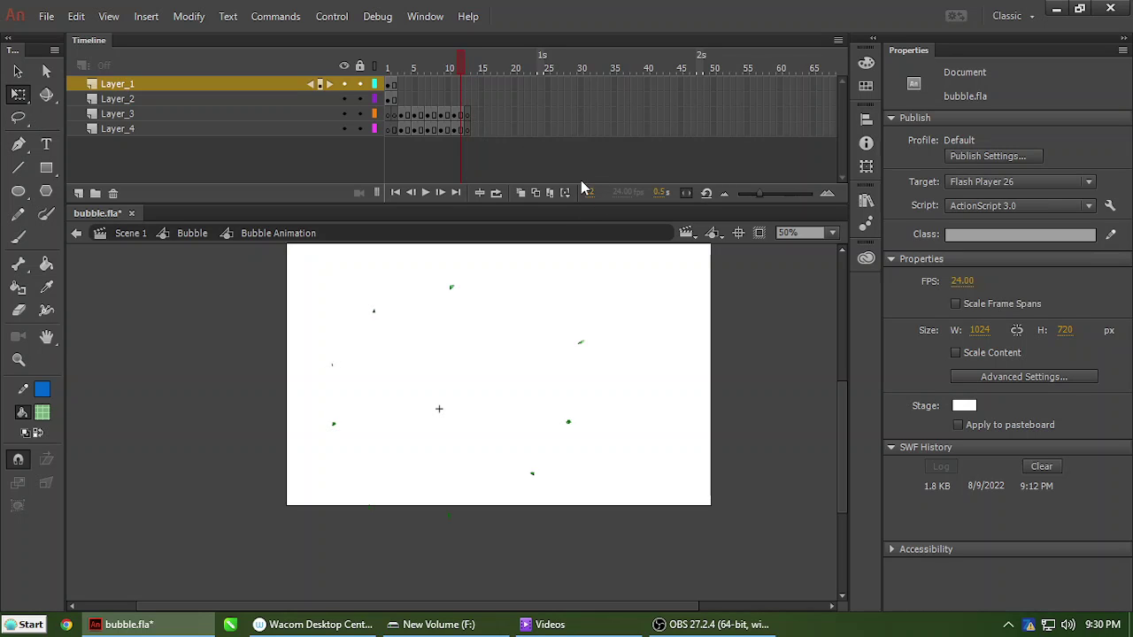
double_click(471, 331)
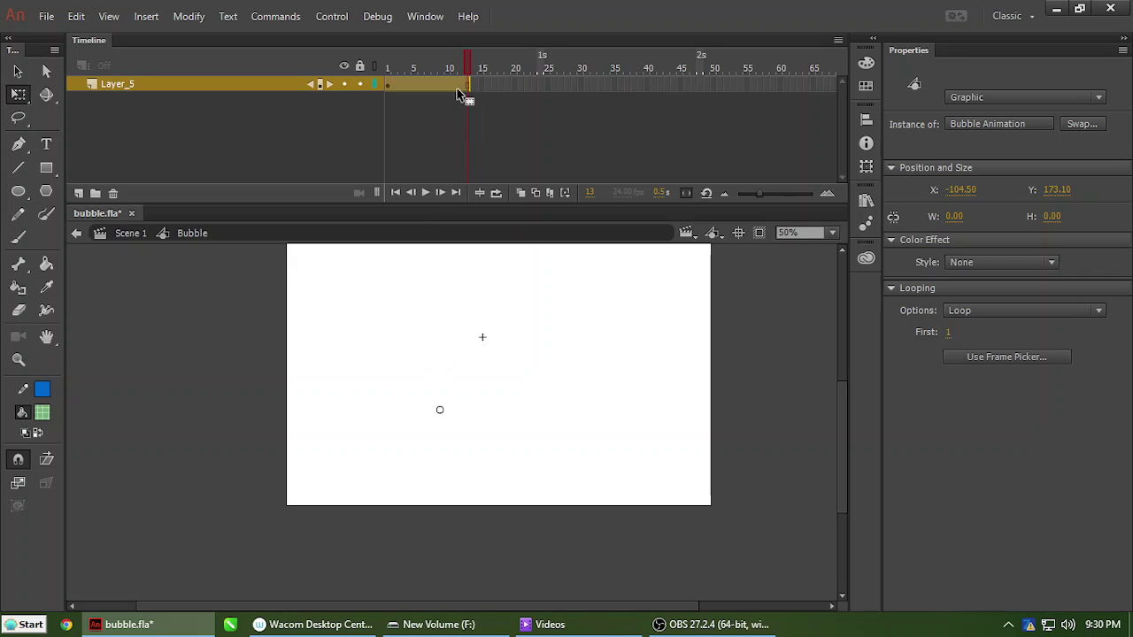
drag(463, 77, 299, 125)
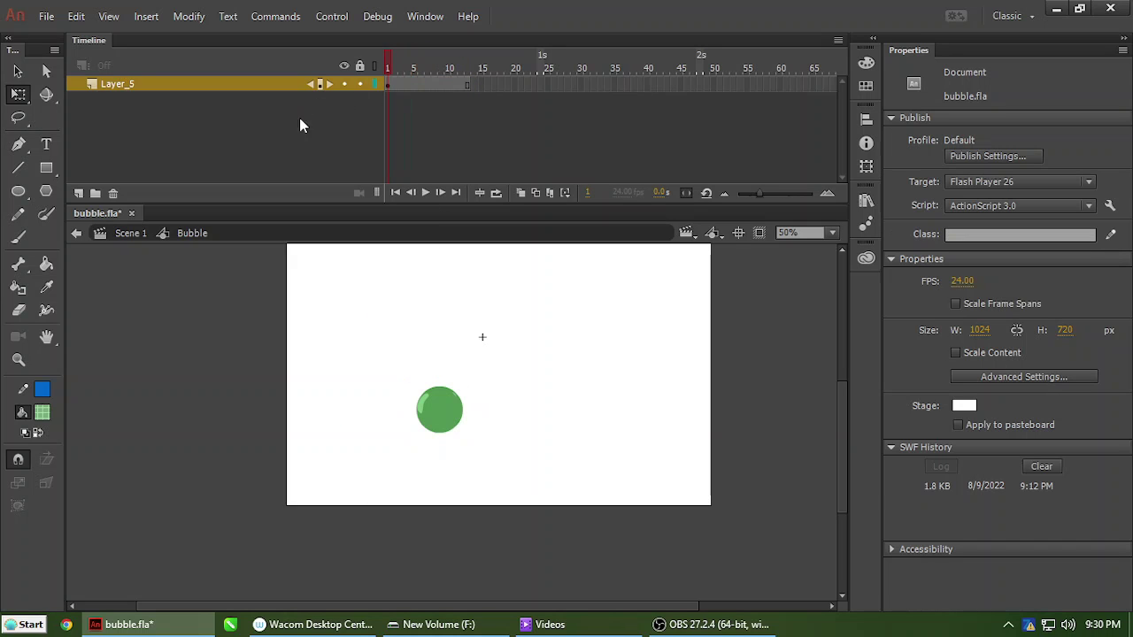
Try adding a new layer above Layer_5 and undo the addition.
click(78, 193)
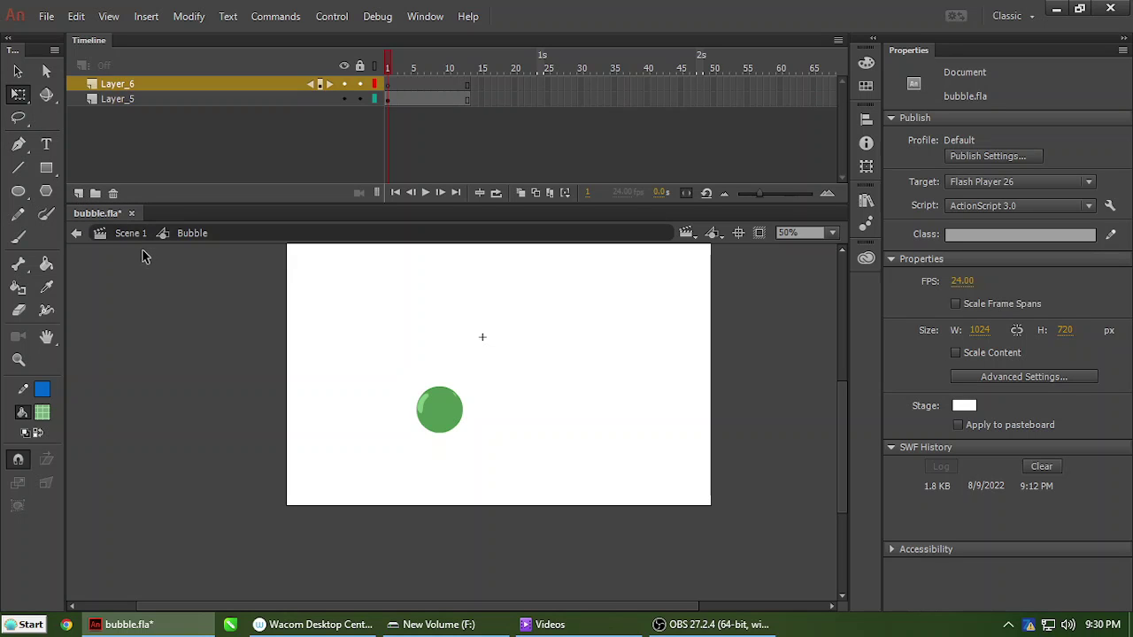
key(ctrl+z)
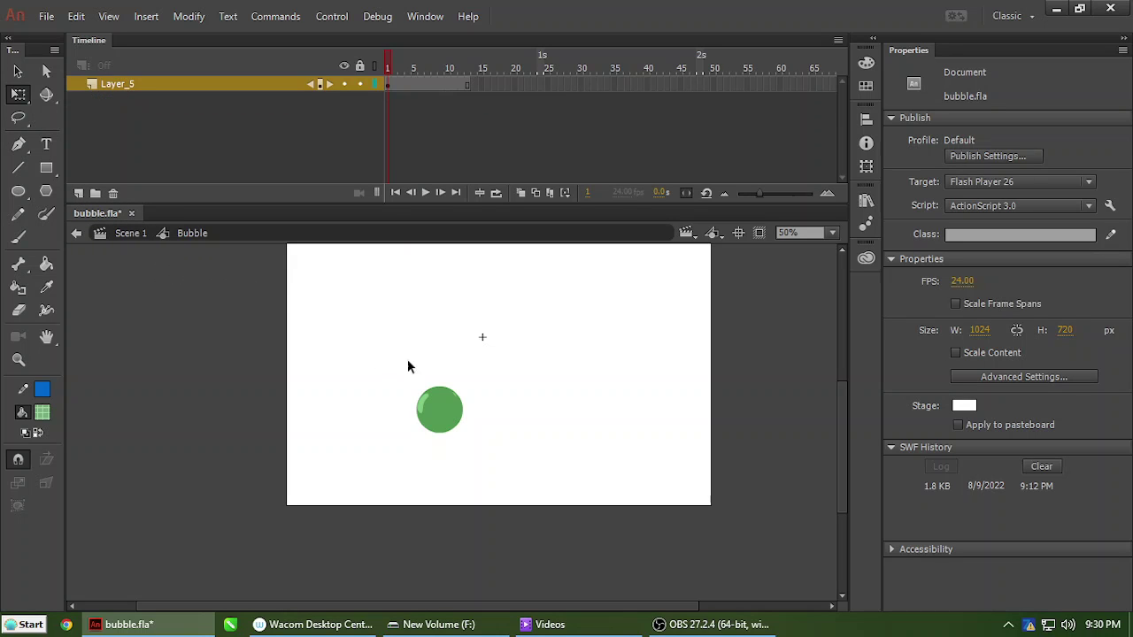
Convert the Bubble Animation instance on Layer_5 into a graphic symbol named zigzag animation.
drag(422, 392, 495, 484)
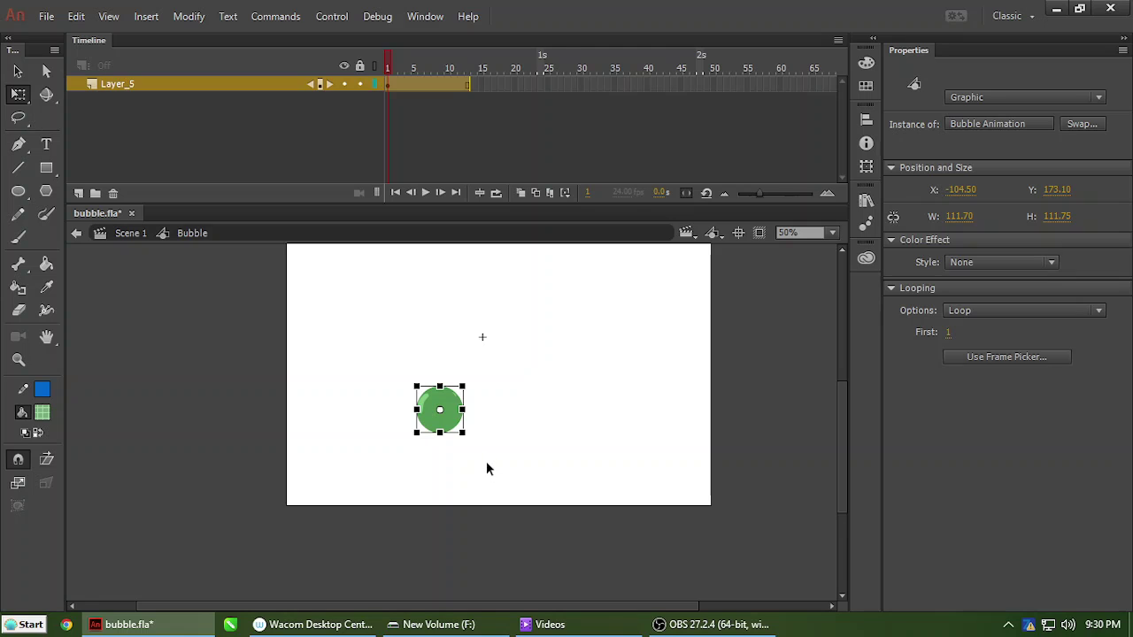
key(F8)
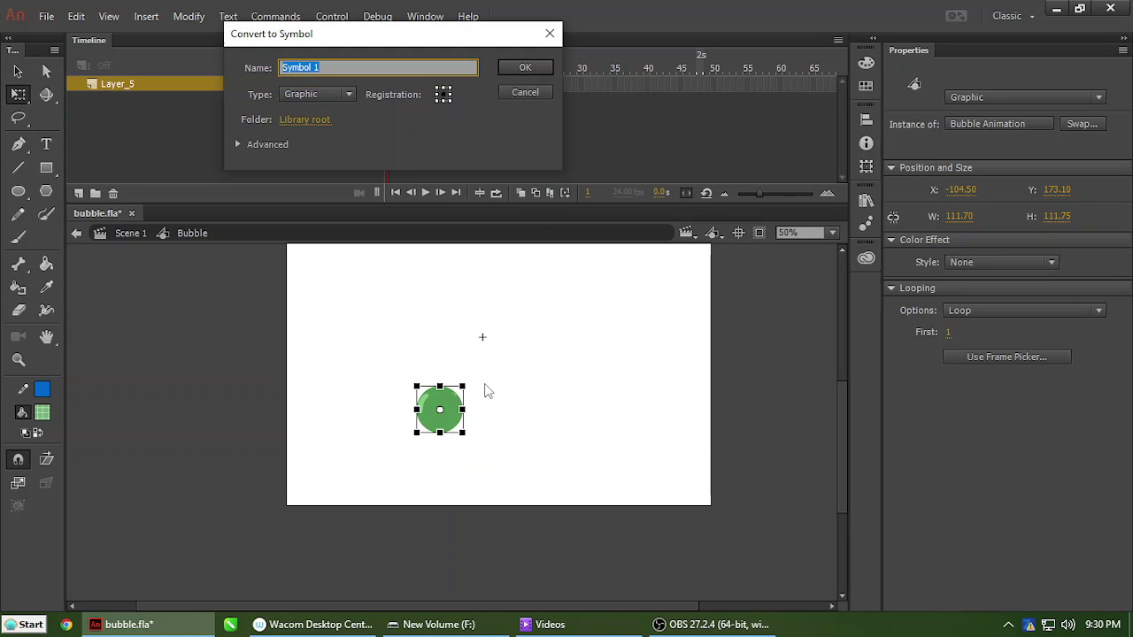
text(R)
key(BackSpace)
key(BackSpace)
key(BackSpace)
key(BackSpace)
key(BackSpace)
key(BackSpace)
key(BackSpace)
key(BackSpace)
key(Return)
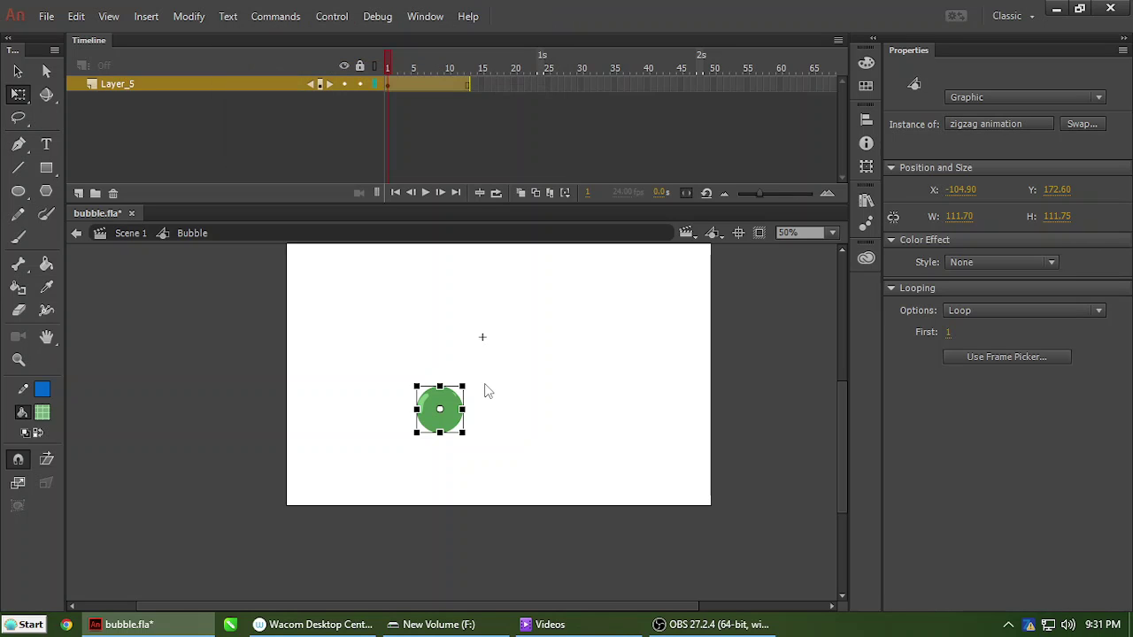
Open the zigzag animation symbol, extend Layer_1 to frame 13, and return to frame 1.
click(495, 400)
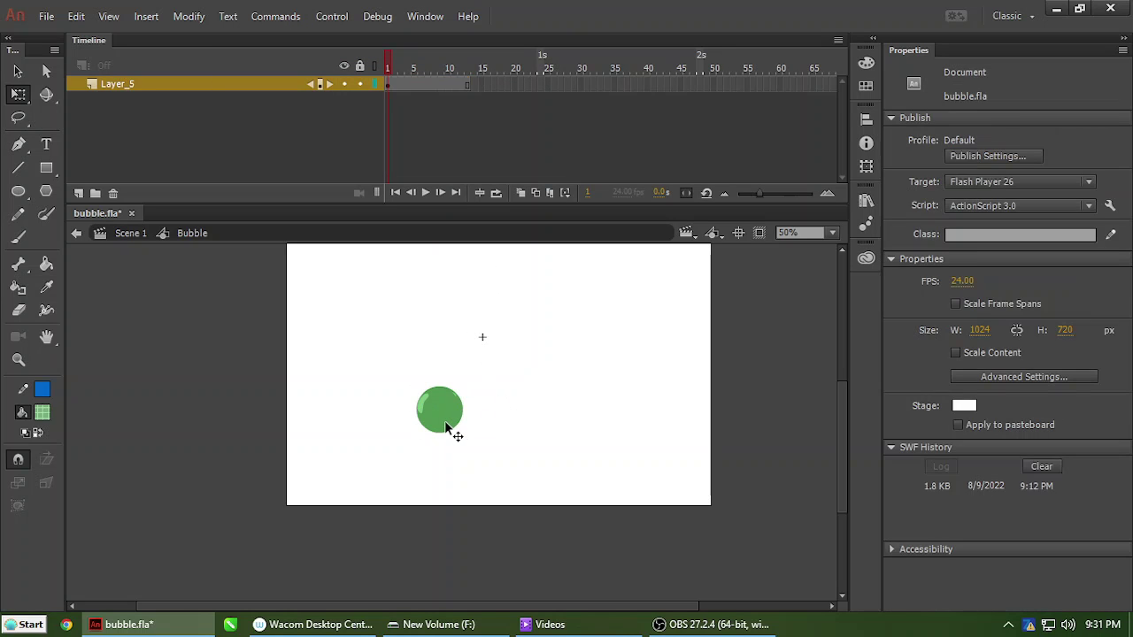
double_click(446, 421)
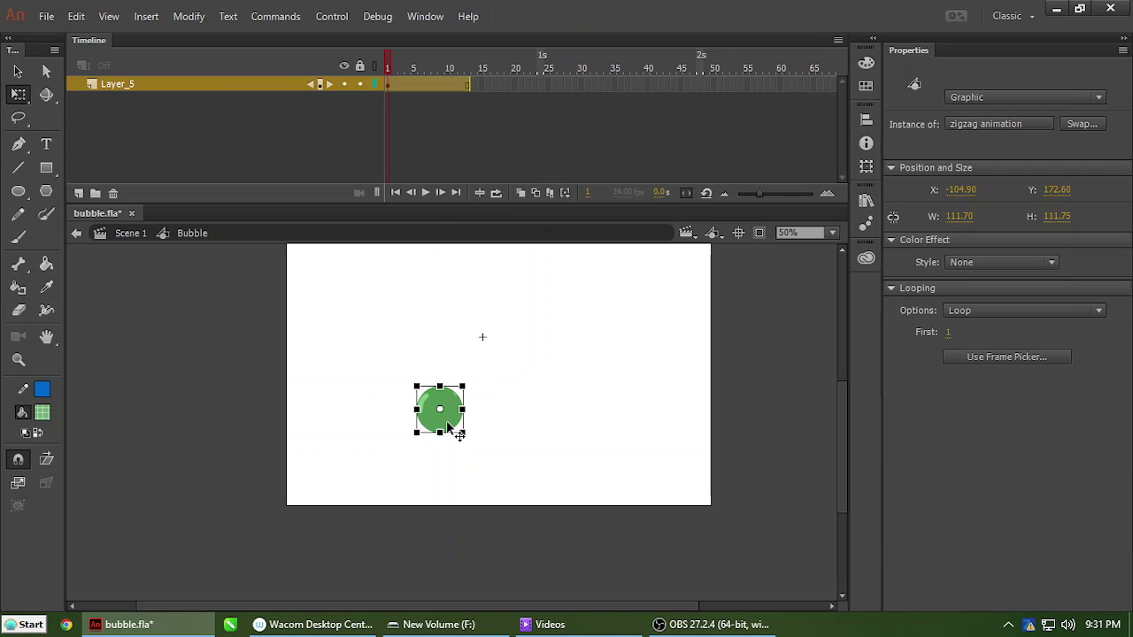
click(453, 86)
click(461, 86)
key(F5)
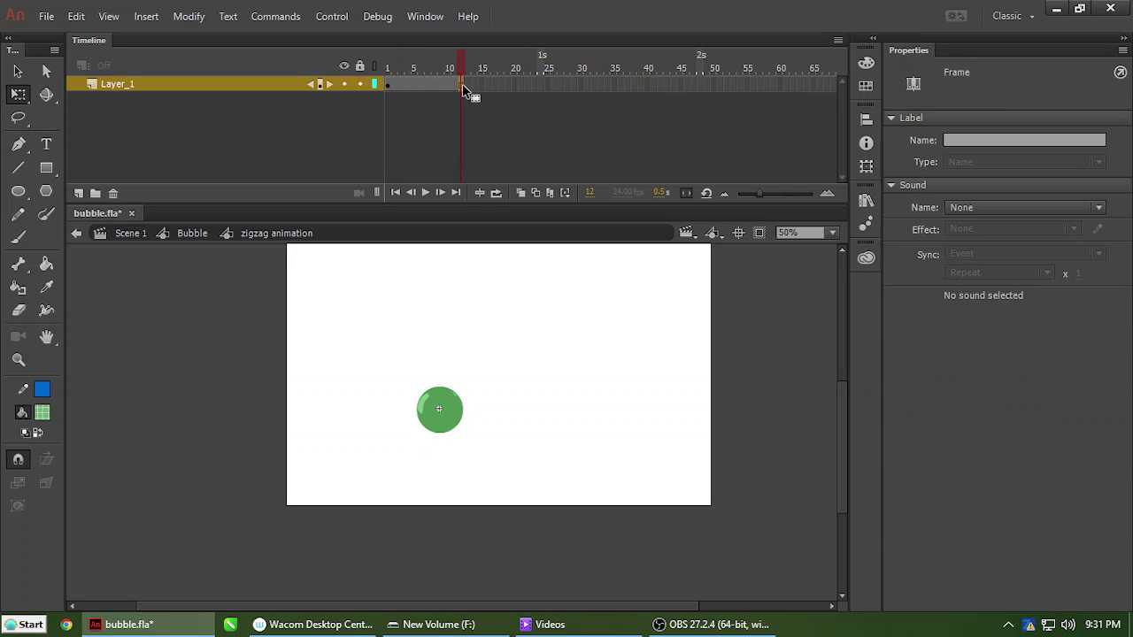
click(468, 87)
key(F5)
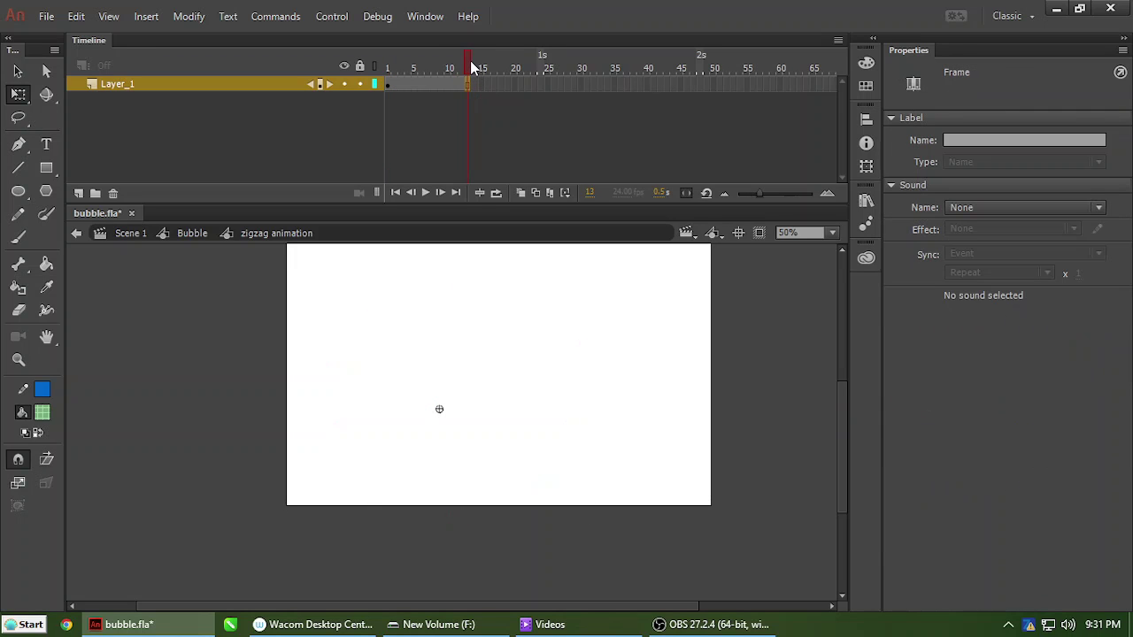
drag(471, 66, 386, 67)
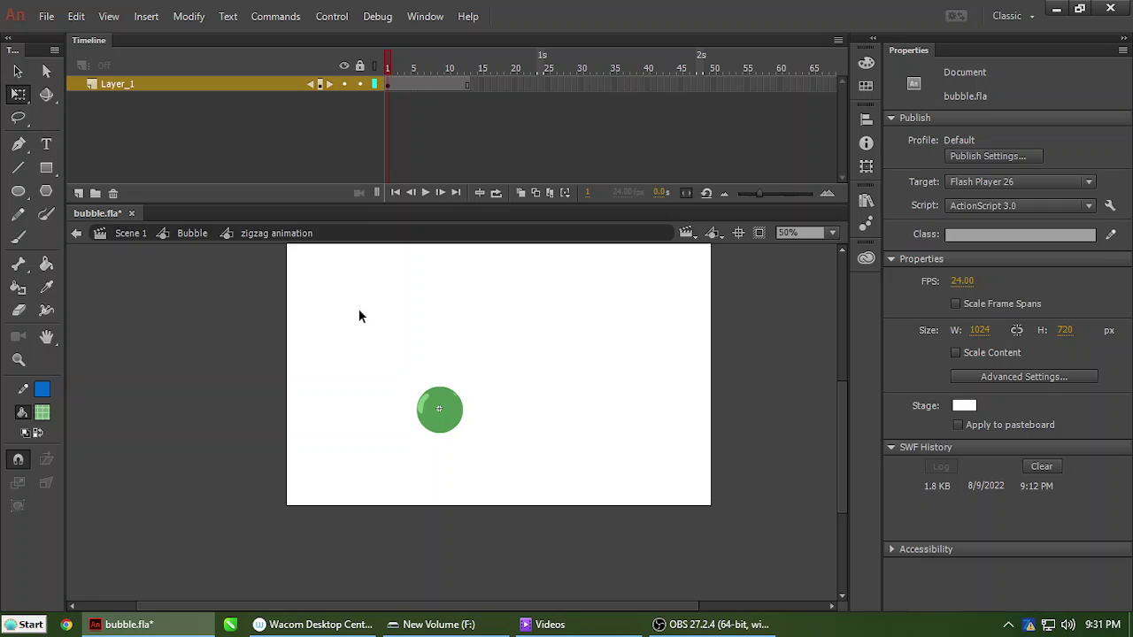
Exit to Scene 1, reopen the Bubble symbol, and reposition the zigzag animation instance to about X -2.85, Y -1.45.
double_click(358, 314)
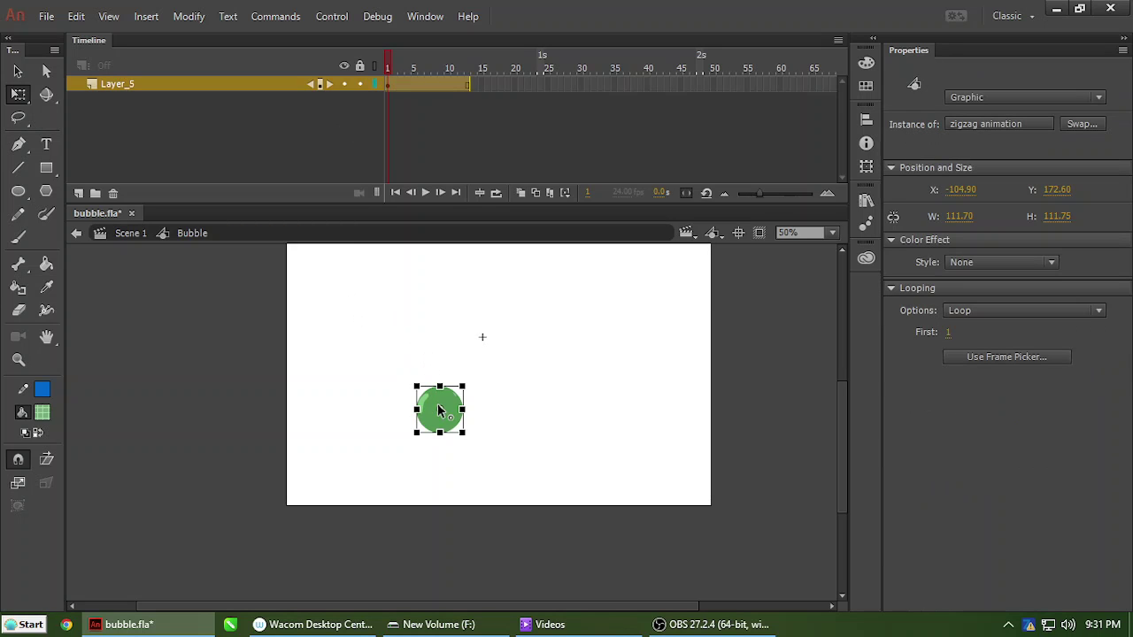
double_click(451, 358)
click(485, 379)
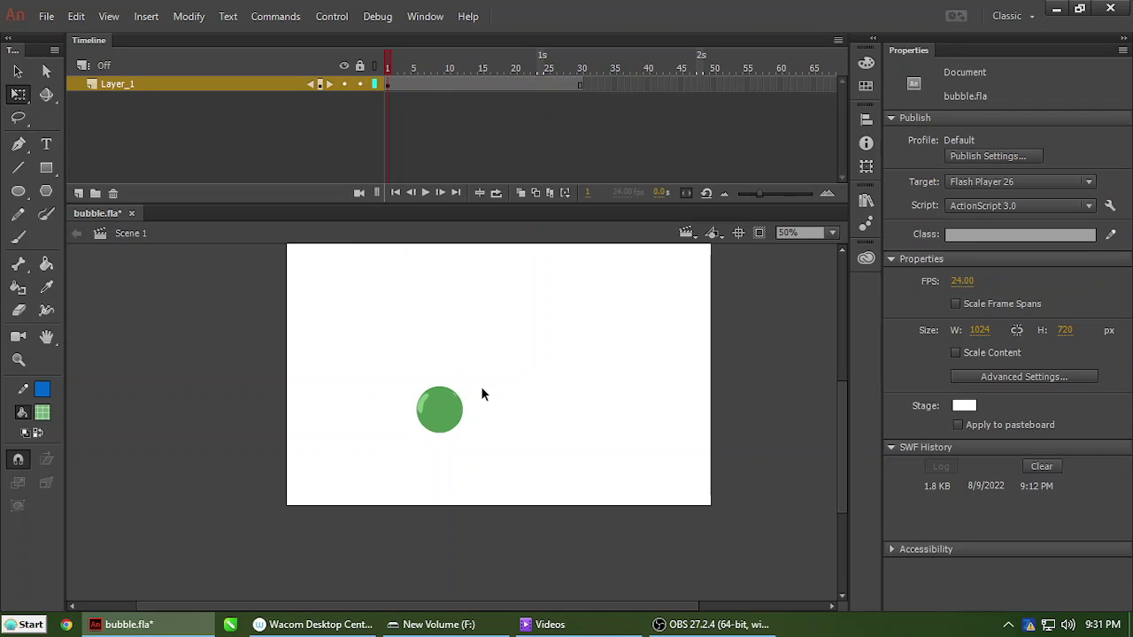
click(445, 405)
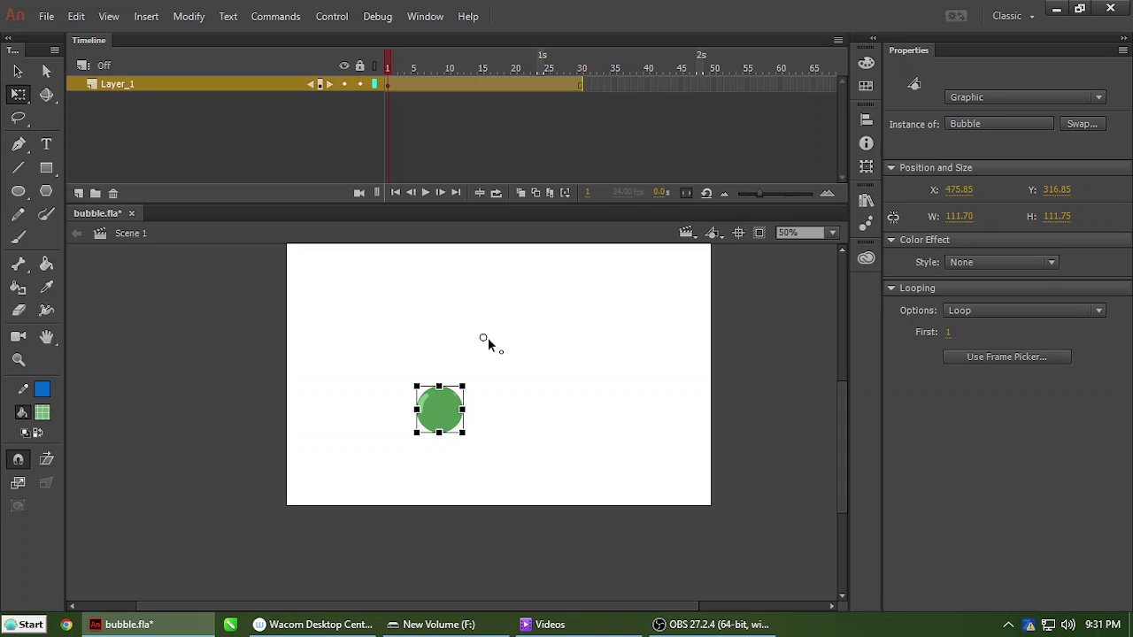
double_click(447, 407)
drag(482, 367, 386, 464)
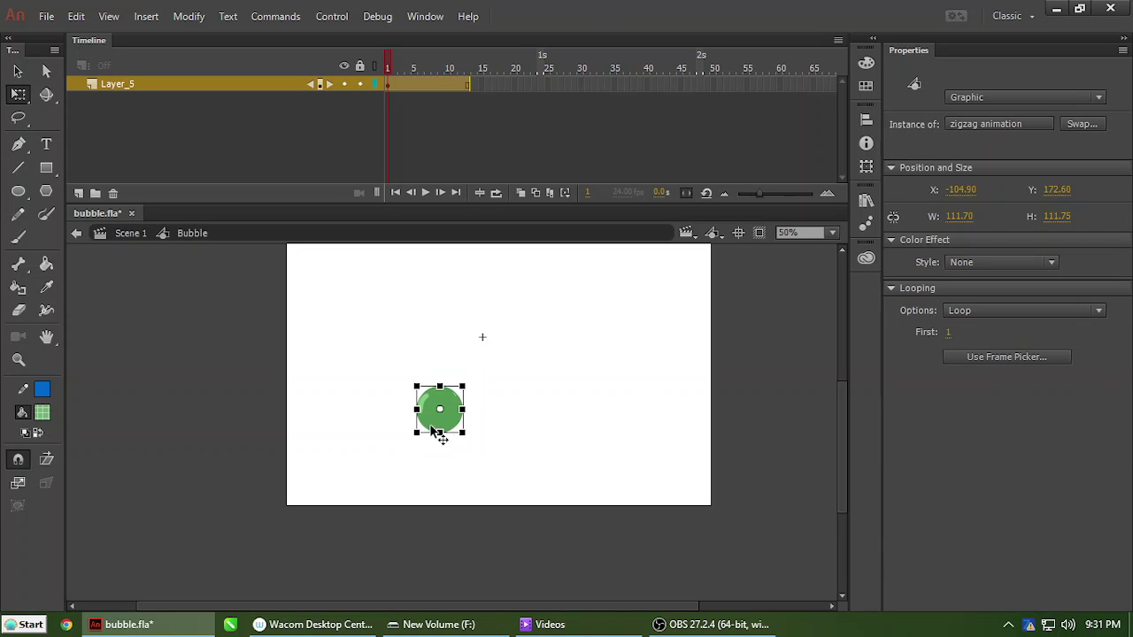
mouse_move(448, 423)
mouse_down()
mouse_move(503, 358)
mouse_move(437, 410)
mouse_up()
Return to Scene 1 and remove the extra frames so that Layer_1 ends at frame 13.
double_click(476, 382)
drag(385, 60, 309, 108)
key(shift+F5)
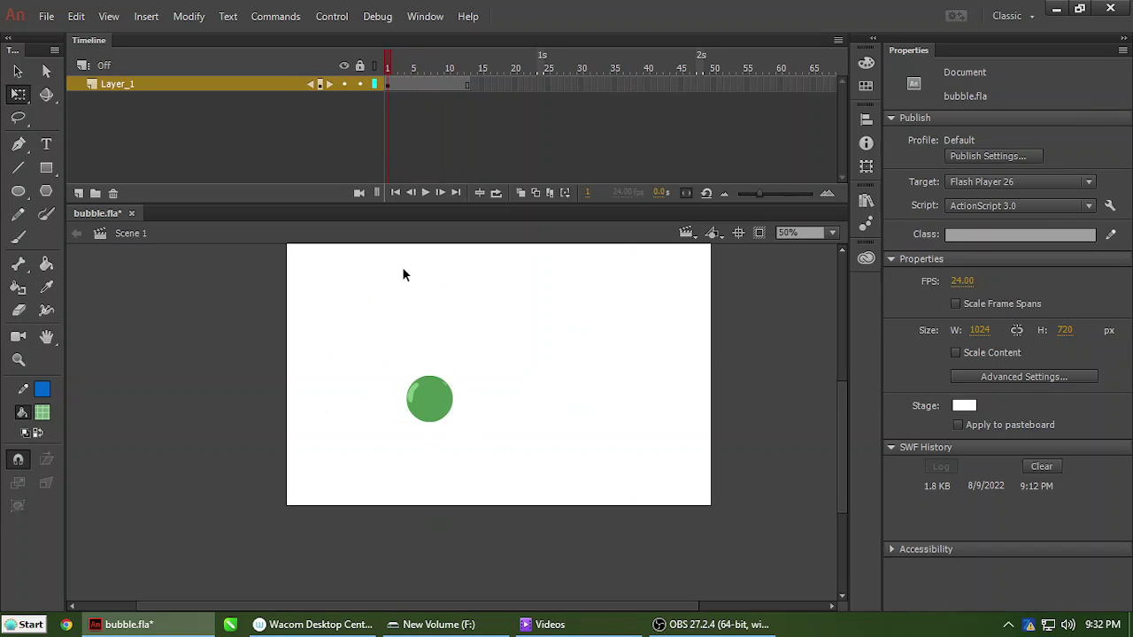
Reopen the Bubble symbol, add a new layer above Layer_5 for a Pencil drawing, and lock Layer_5.
click(438, 407)
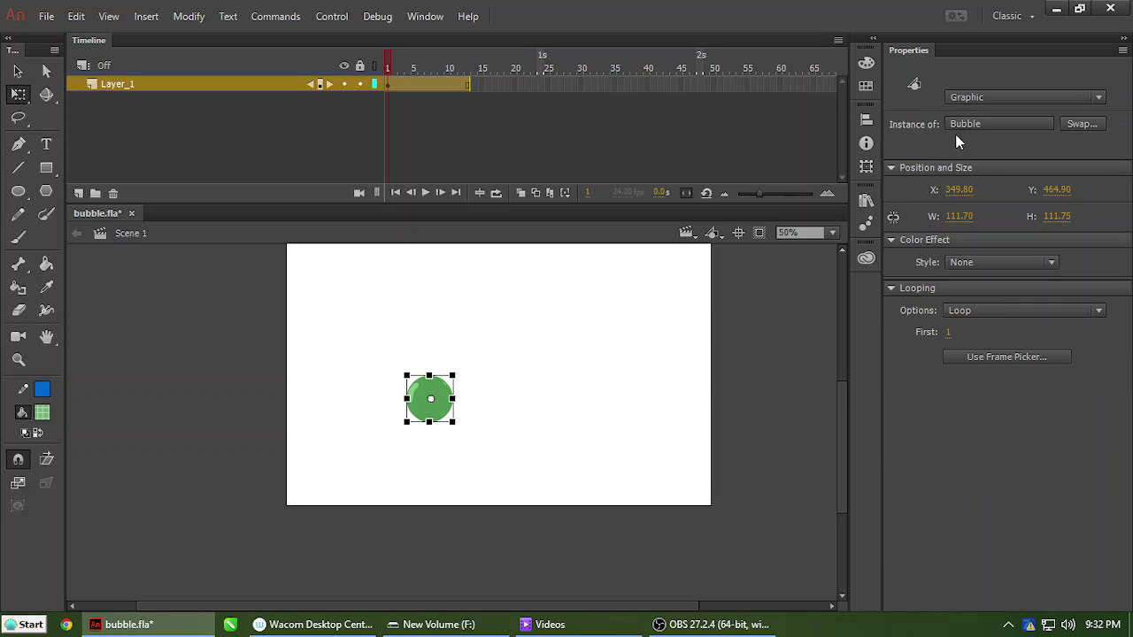
double_click(442, 409)
click(443, 412)
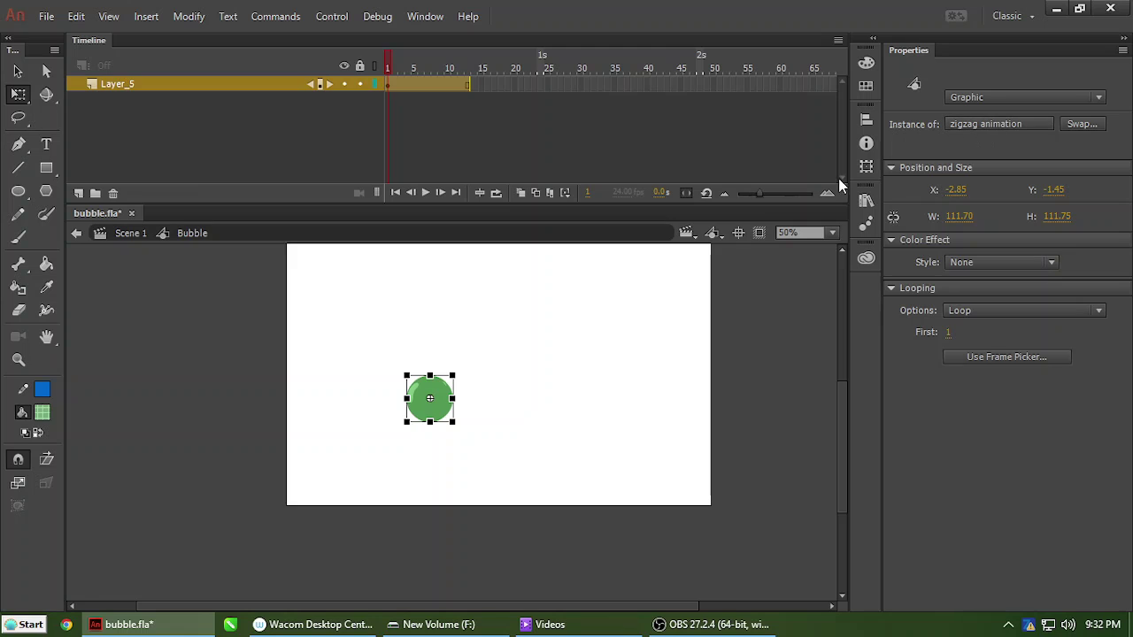
click(78, 193)
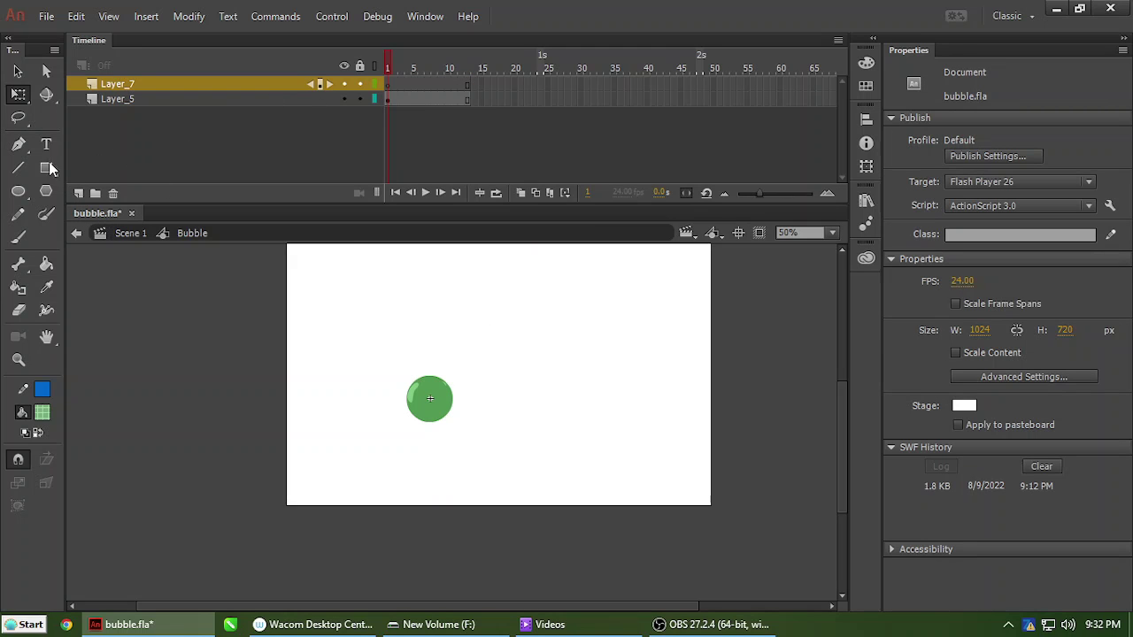
click(20, 216)
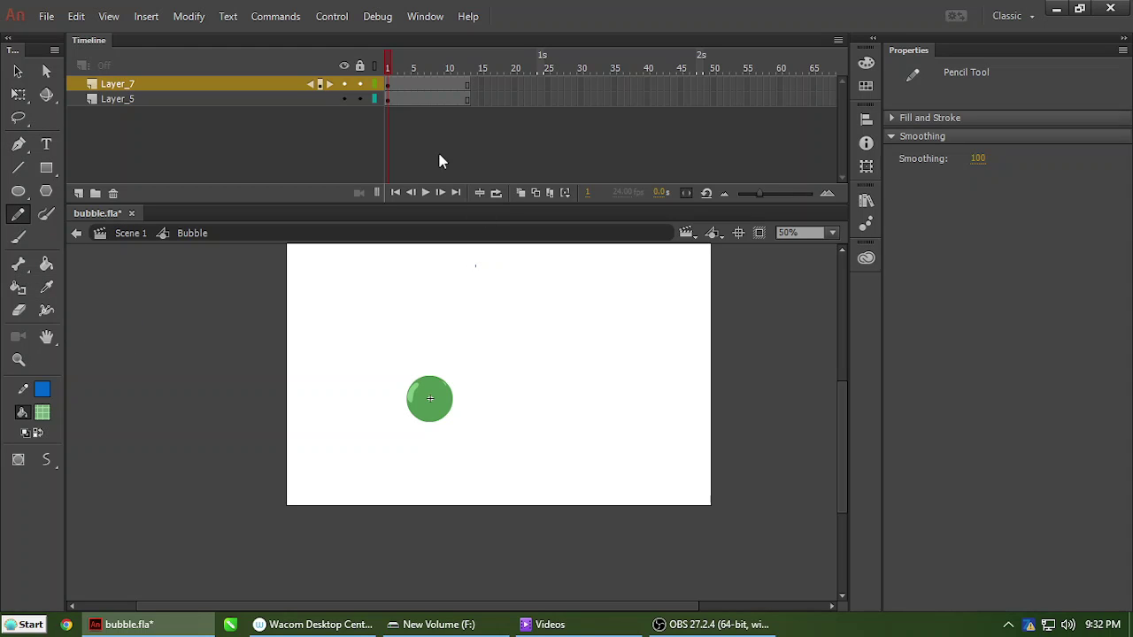
click(360, 98)
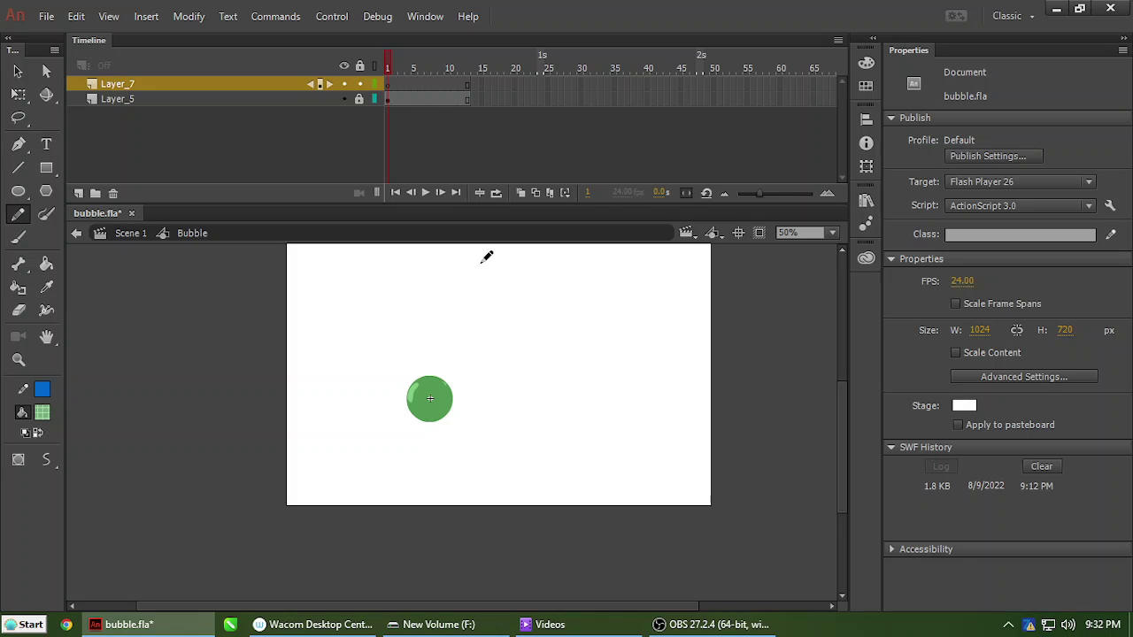
mouse_move(475, 262)
mouse_down()
mouse_move(487, 347)
mouse_move(488, 508)
mouse_up()
key(ctrl+z)
mouse_move(463, 266)
mouse_down()
mouse_move(453, 294)
mouse_move(488, 331)
mouse_move(468, 361)
mouse_move(488, 503)
mouse_up()
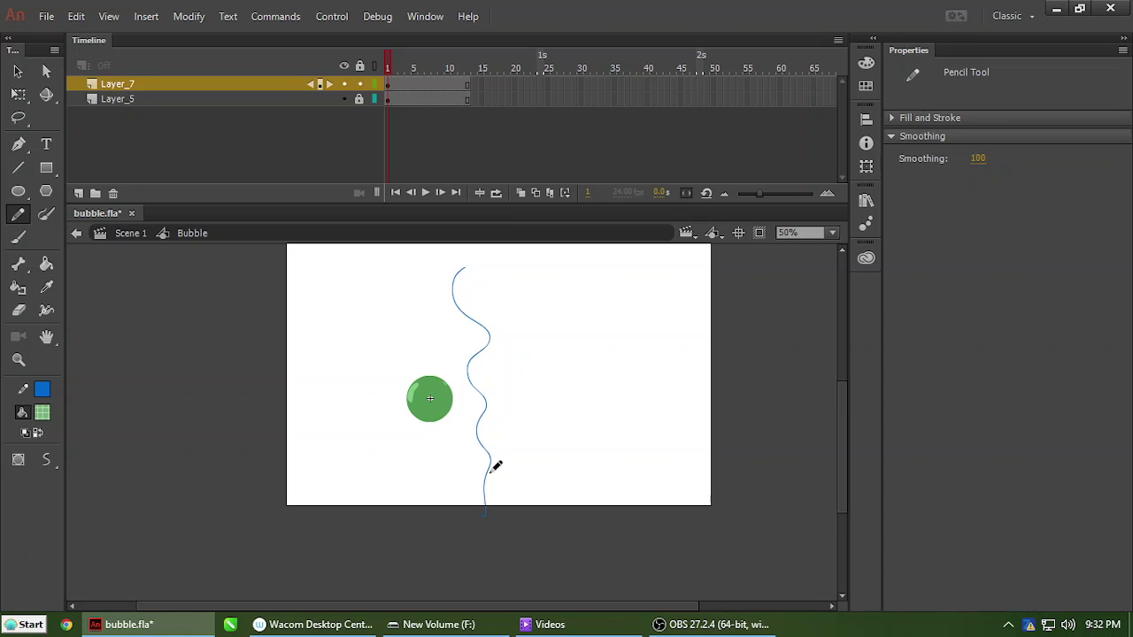
key(ctrl+z)
drag(490, 283, 490, 431)
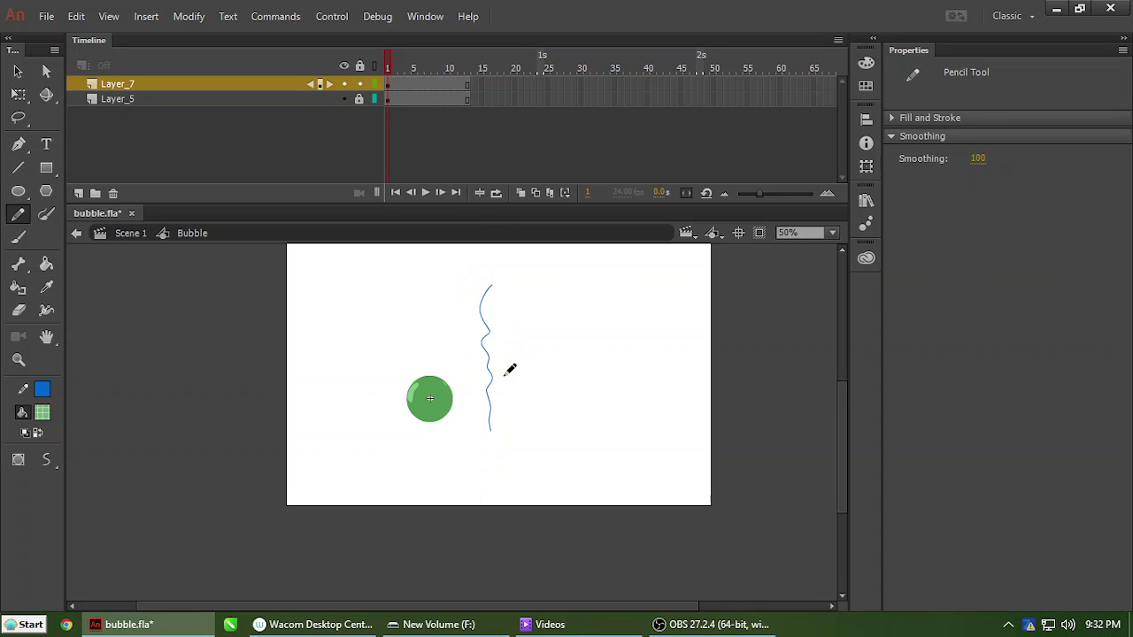
key(ctrl+z)
drag(487, 279, 492, 506)
key(ctrl+z)
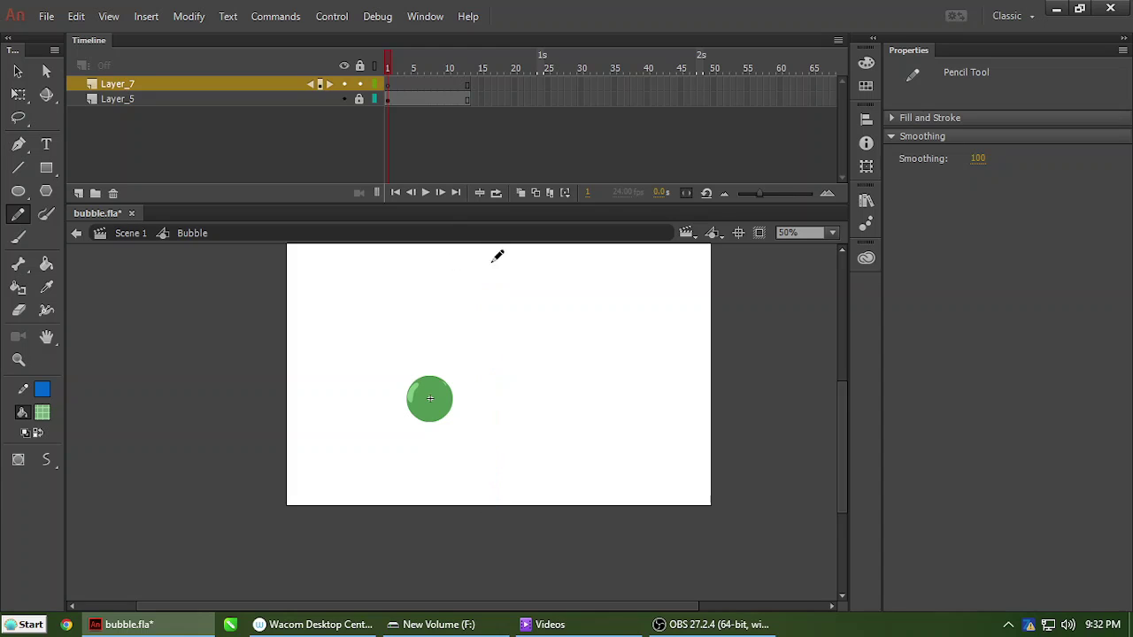
mouse_move(479, 276)
mouse_down()
mouse_move(484, 332)
mouse_move(520, 252)
mouse_move(451, 358)
mouse_move(475, 392)
mouse_move(484, 367)
mouse_up()
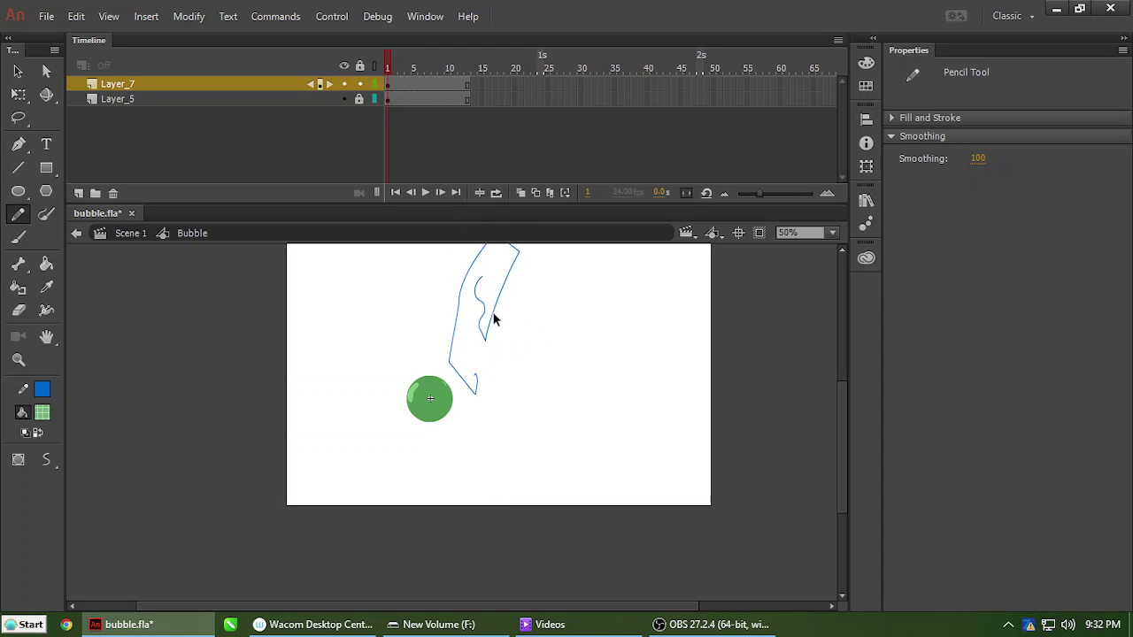
key(ctrl+z)
Draw a tall vertical wavy path on Layer_7 beside the bubble with the Pencil tool at smoothing 100.
mouse_move(481, 285)
mouse_down()
mouse_move(493, 339)
mouse_move(498, 483)
mouse_up()
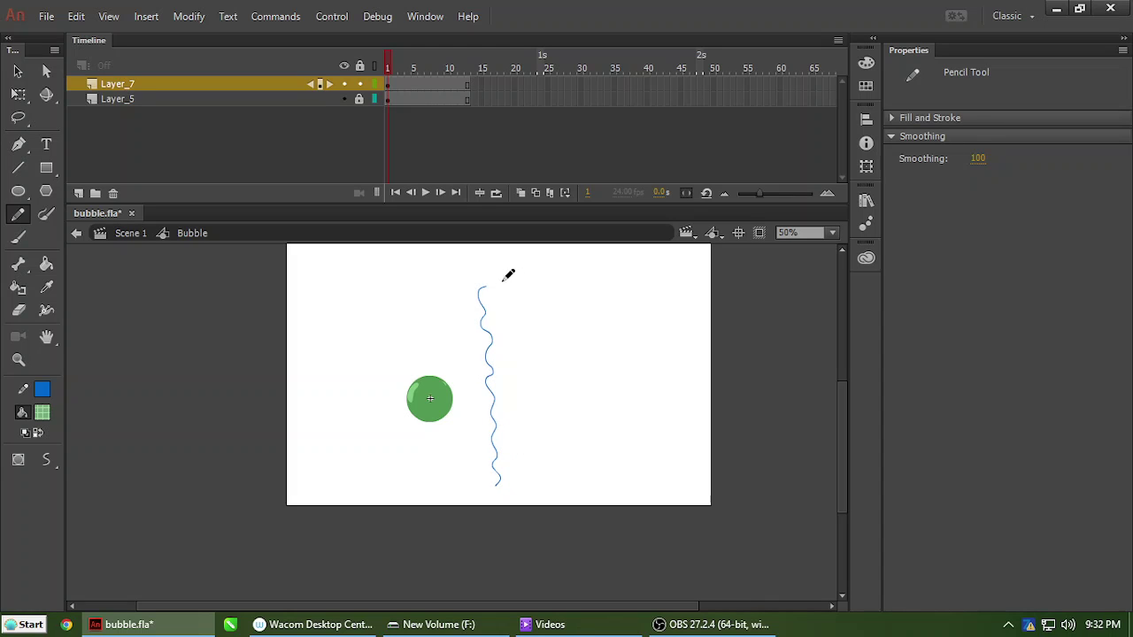
key(q)
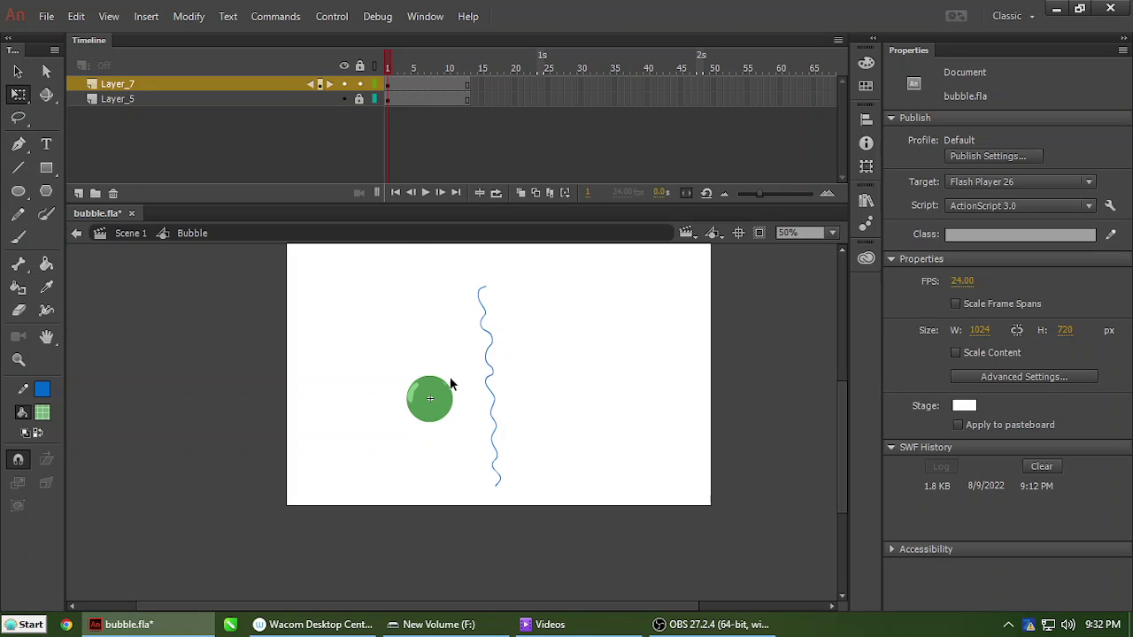
Scale the zigzag animation instance down to about 51.5 × 51.55 px and move it to about X 43.15, Y 96.5.
click(419, 395)
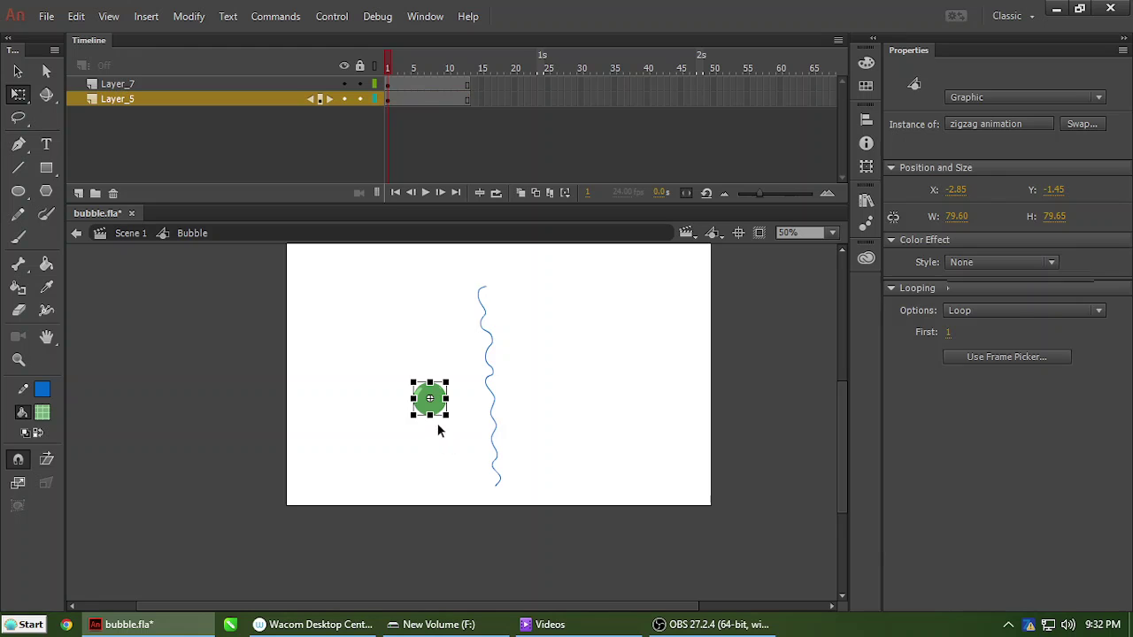
click(437, 428)
mouse_move(443, 420)
mouse_down()
mouse_move(453, 453)
mouse_move(461, 428)
mouse_up()
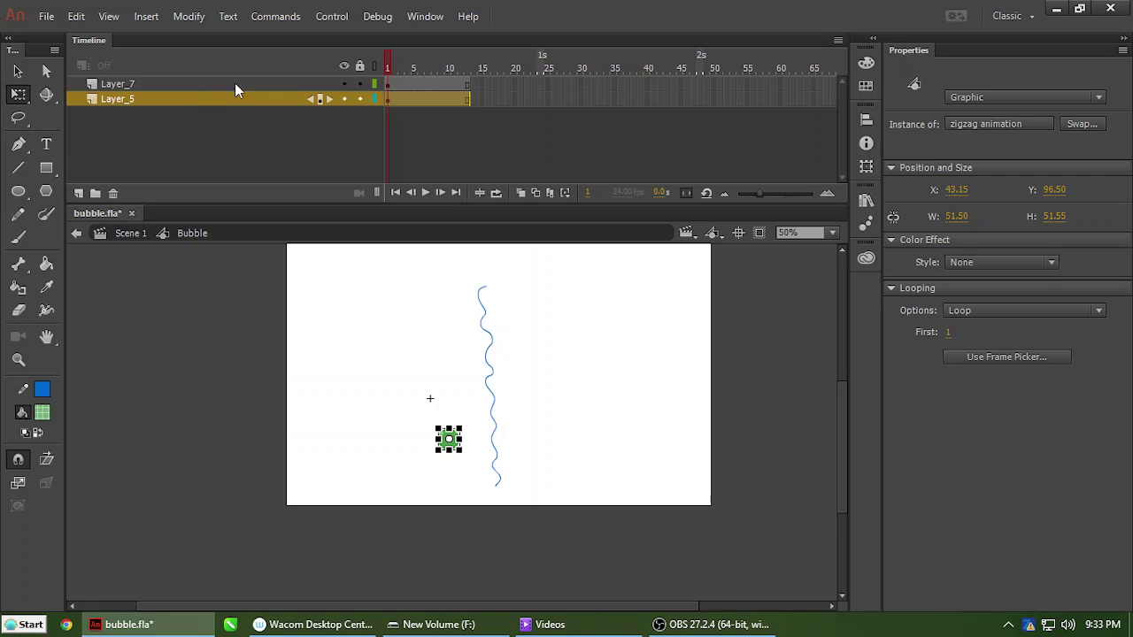
Convert Layer_7 into a guide layer and nest Layer_5 under it as the guided layer.
click(203, 84)
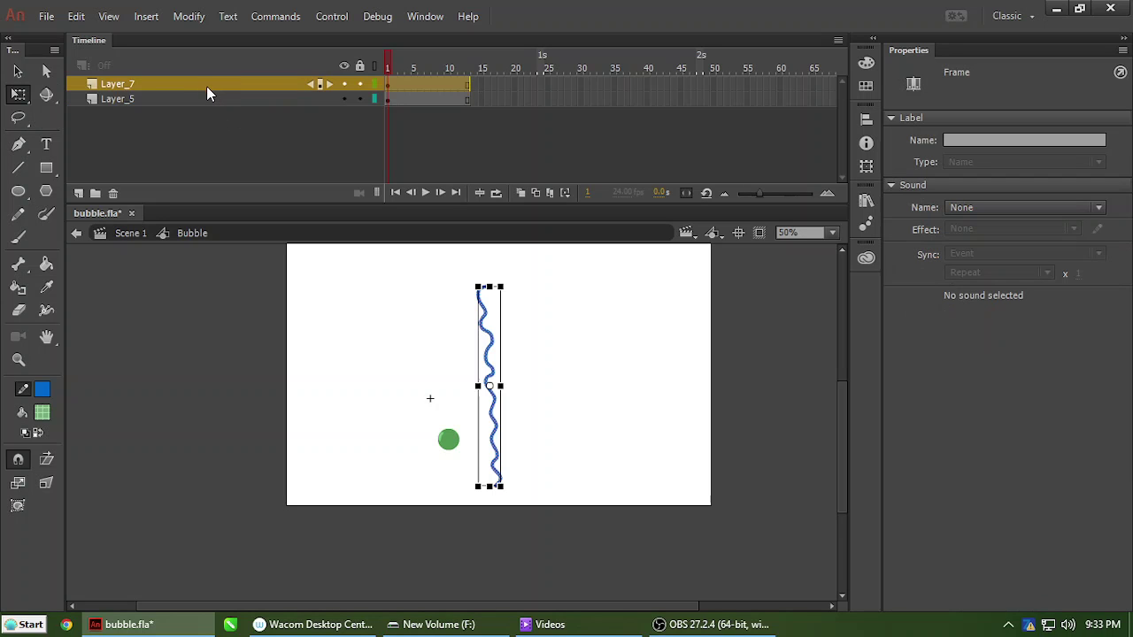
right_click(206, 85)
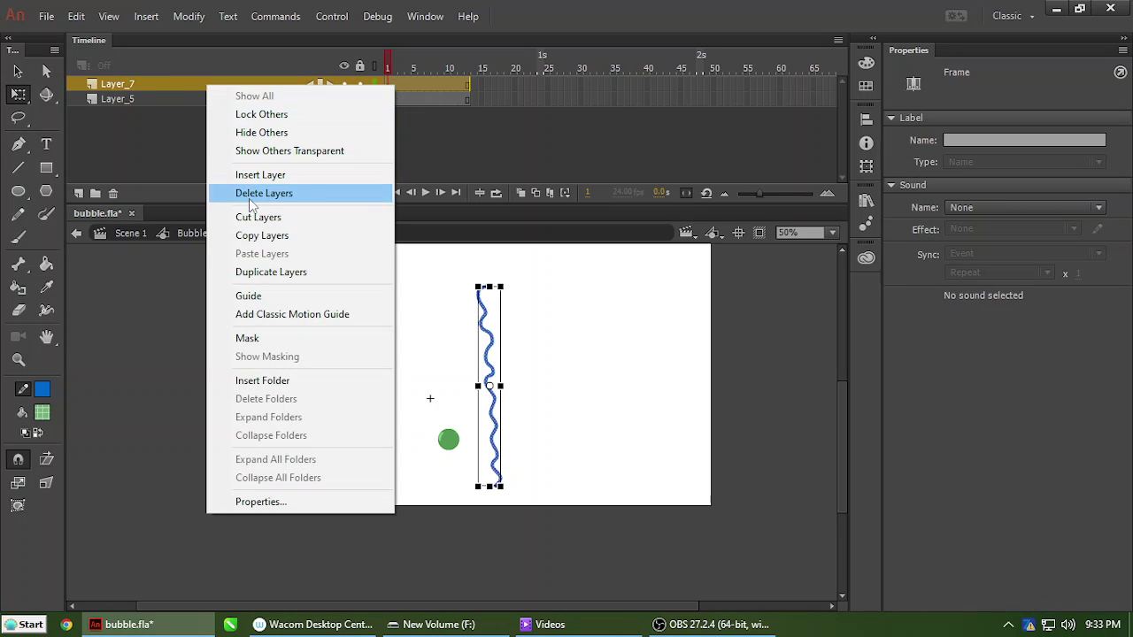
click(272, 301)
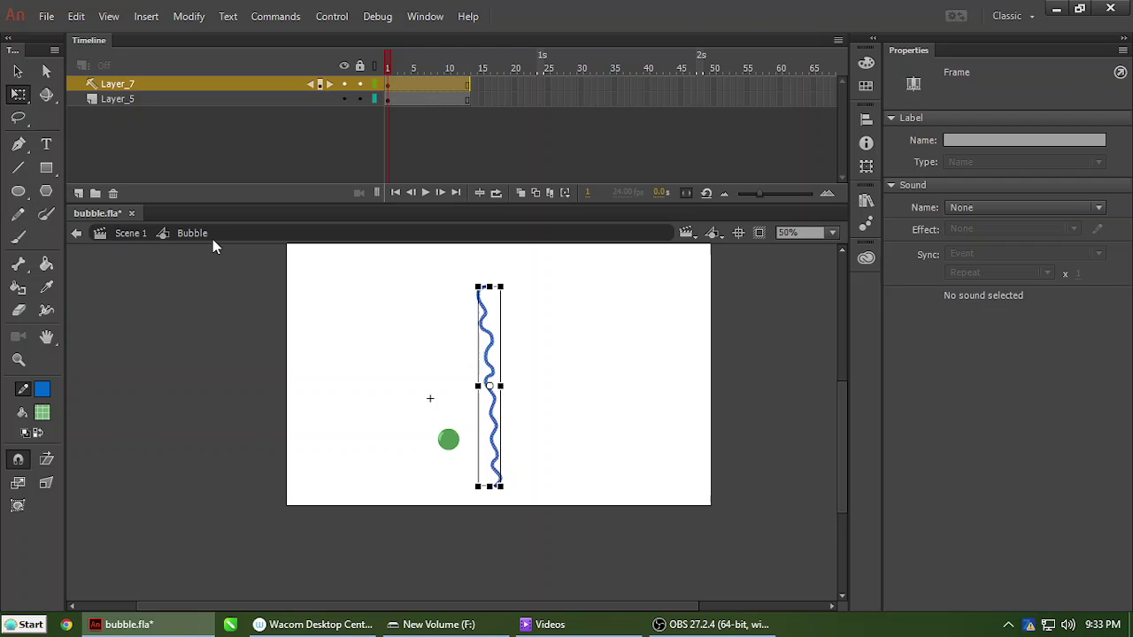
click(155, 98)
drag(156, 96, 161, 87)
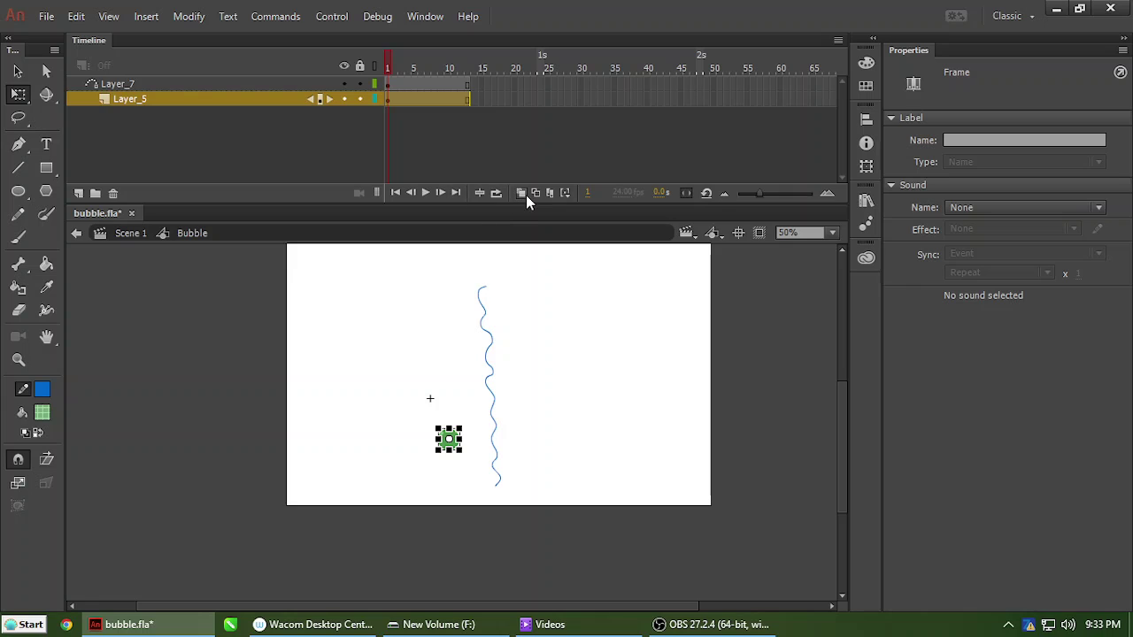
Shift the wavy path on Layer_7 horizontally until it passes through the Bubble symbol's registration point.
click(387, 88)
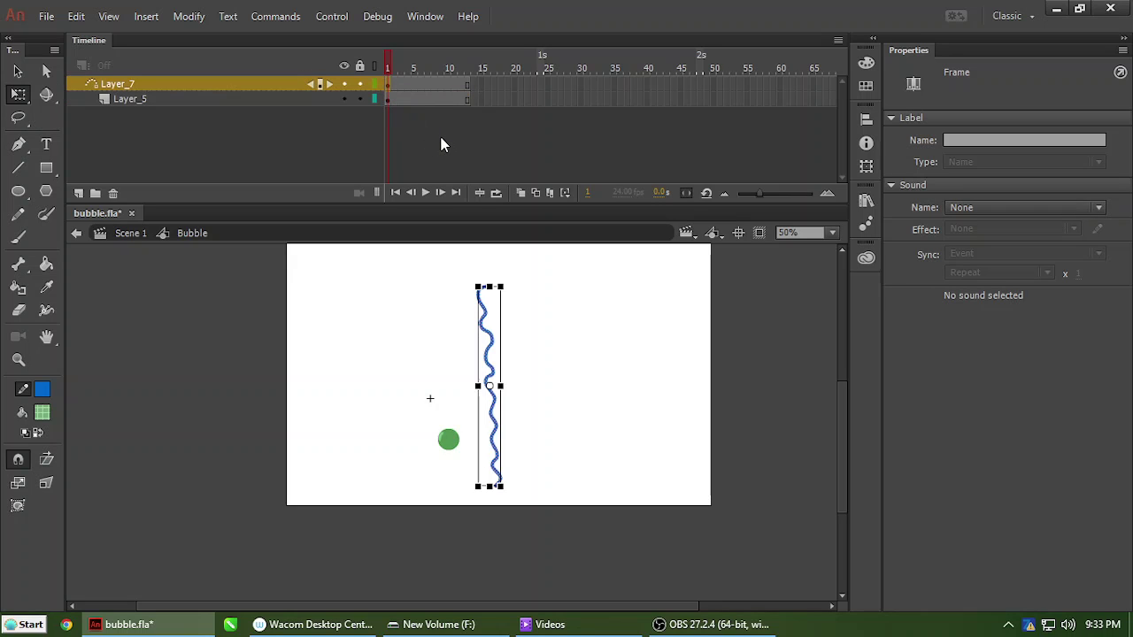
key(shift+Left)
key(shift+Left)
key(shift+Left)
key(shift+Left)
key(shift+Left)
key(shift+Left)
key(shift+Left)
key(shift+Left)
key(shift+Left)
key(shift+Left)
key(shift+Left)
key(shift+Left)
key(shift+Left)
key(shift+Left)
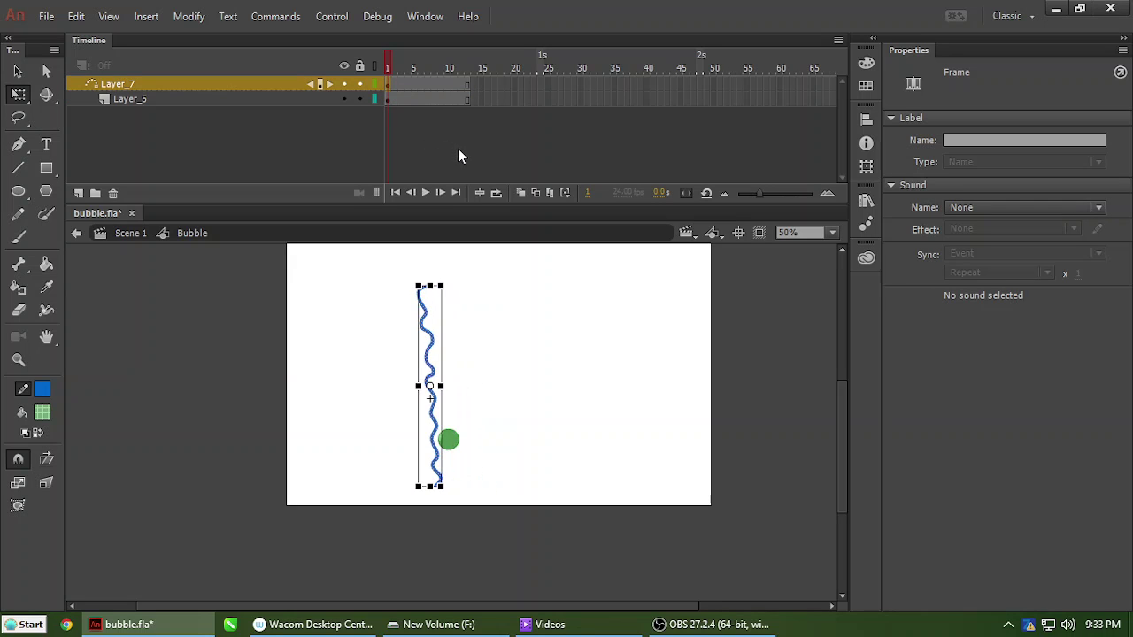
Snap the zigzag animation instance's centre onto the lower end of the wavy path, at about X 8.25, Y 209.25.
click(457, 442)
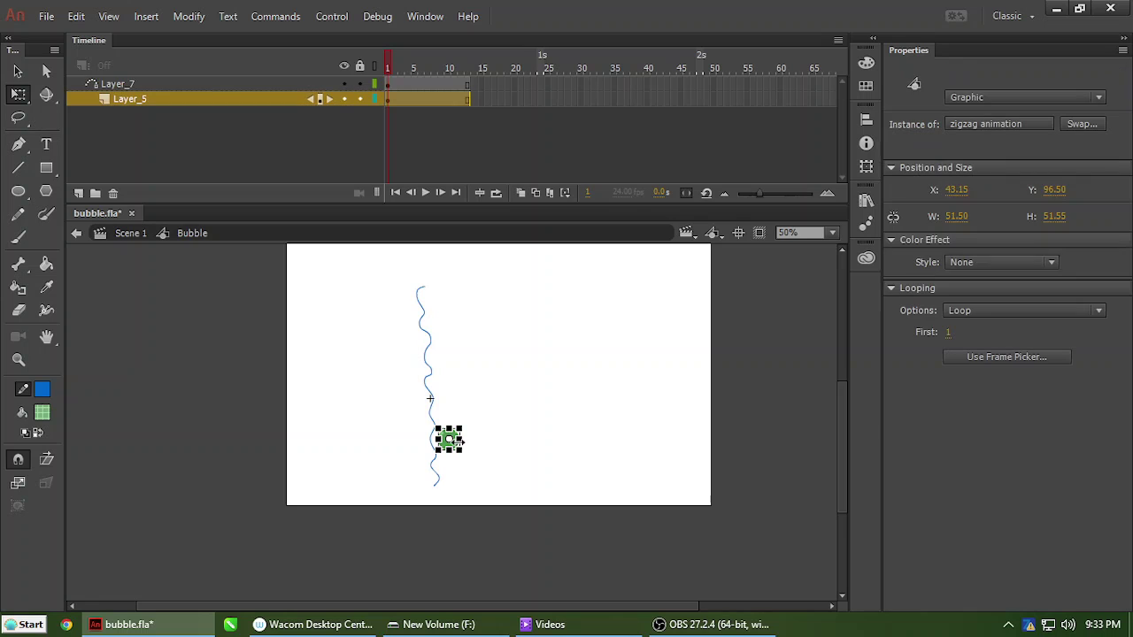
click(469, 453)
drag(449, 440, 441, 485)
key(ctrl+equal)
key(ctrl+equal)
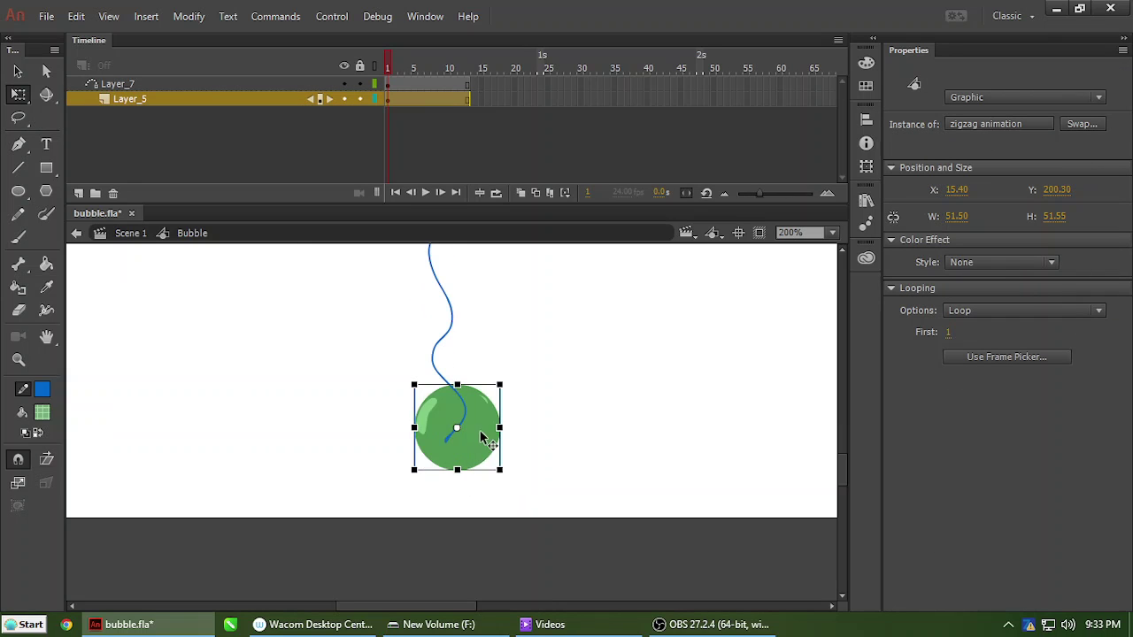
drag(480, 434, 472, 452)
scroll(475, 286, down, 2)
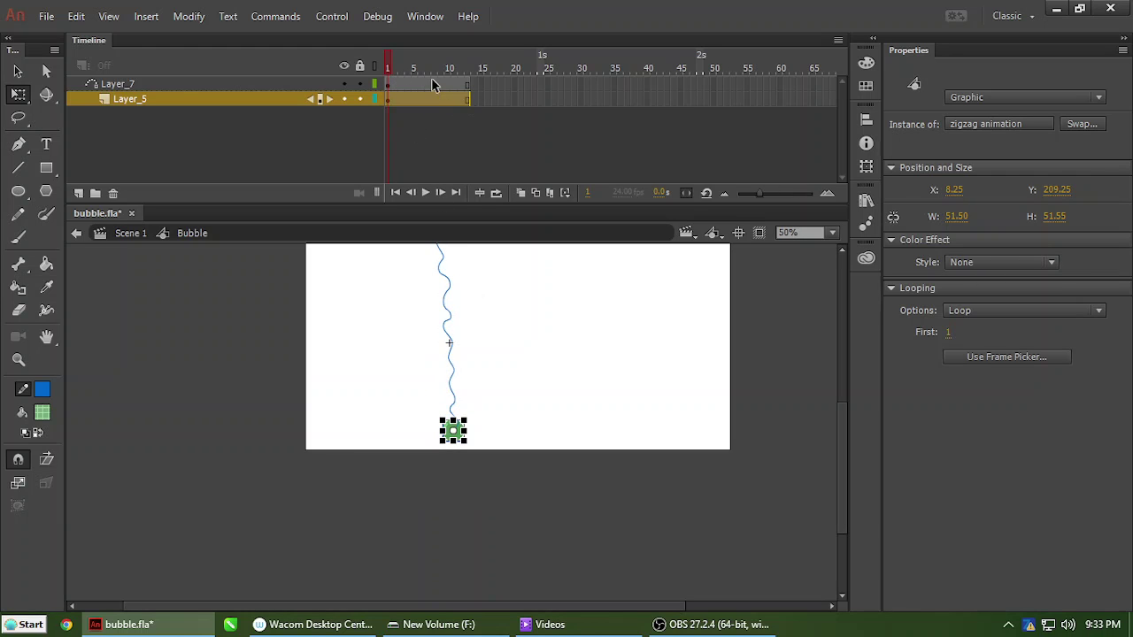
Insert a keyframe at frame 35 on Layer_5 and extend the Layer_7 guide path to frame 35.
drag(389, 59, 426, 67)
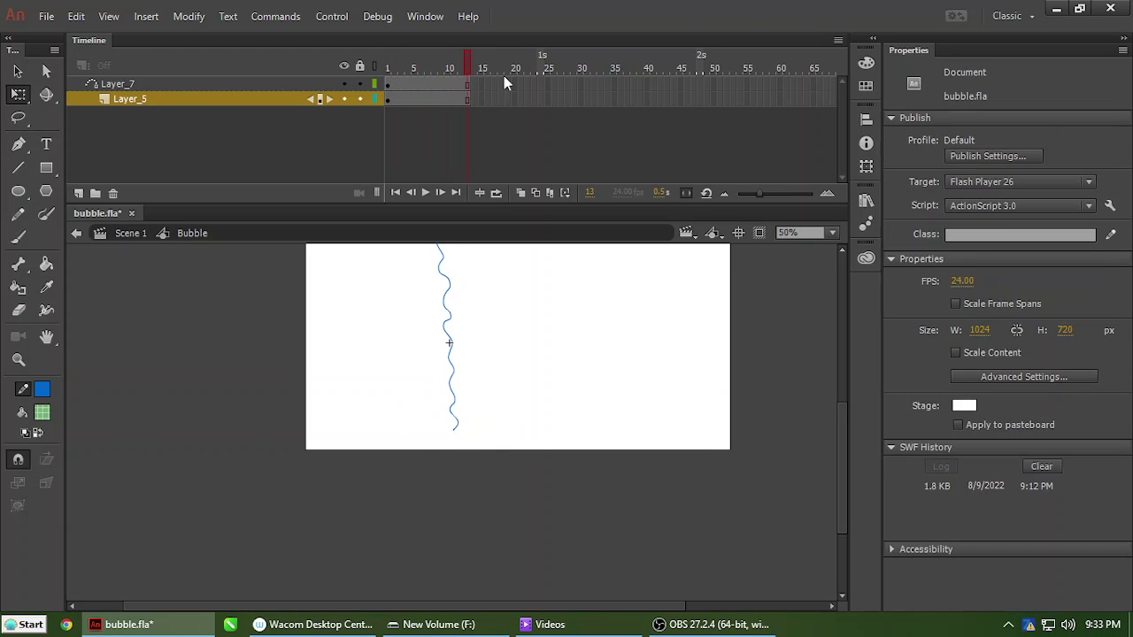
click(614, 100)
key(F6)
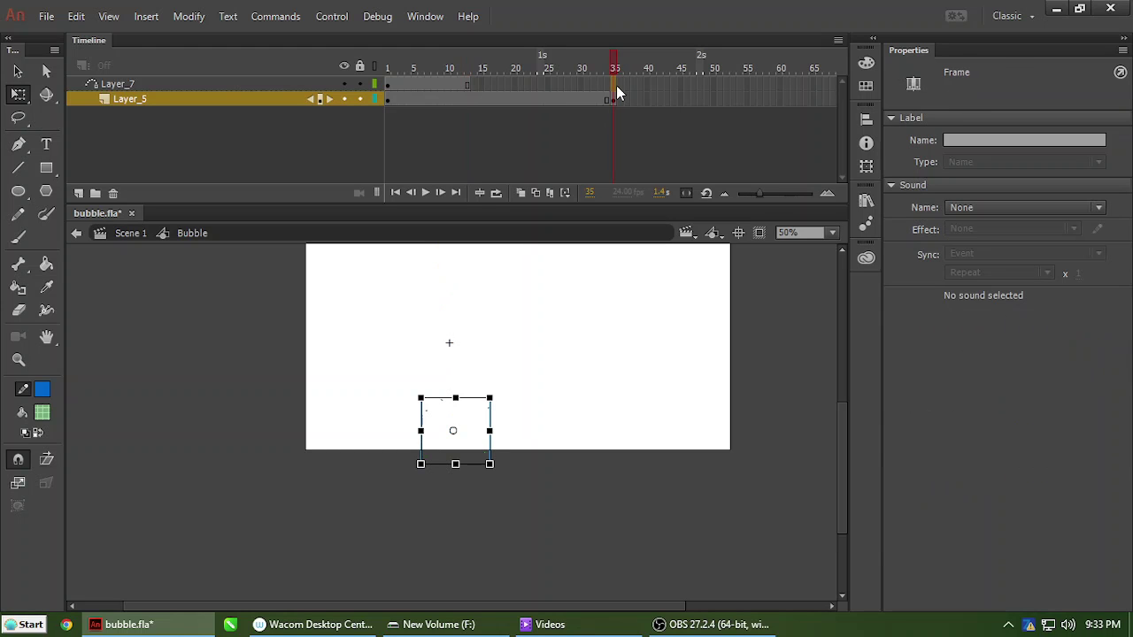
click(614, 84)
key(ctrl+minus)
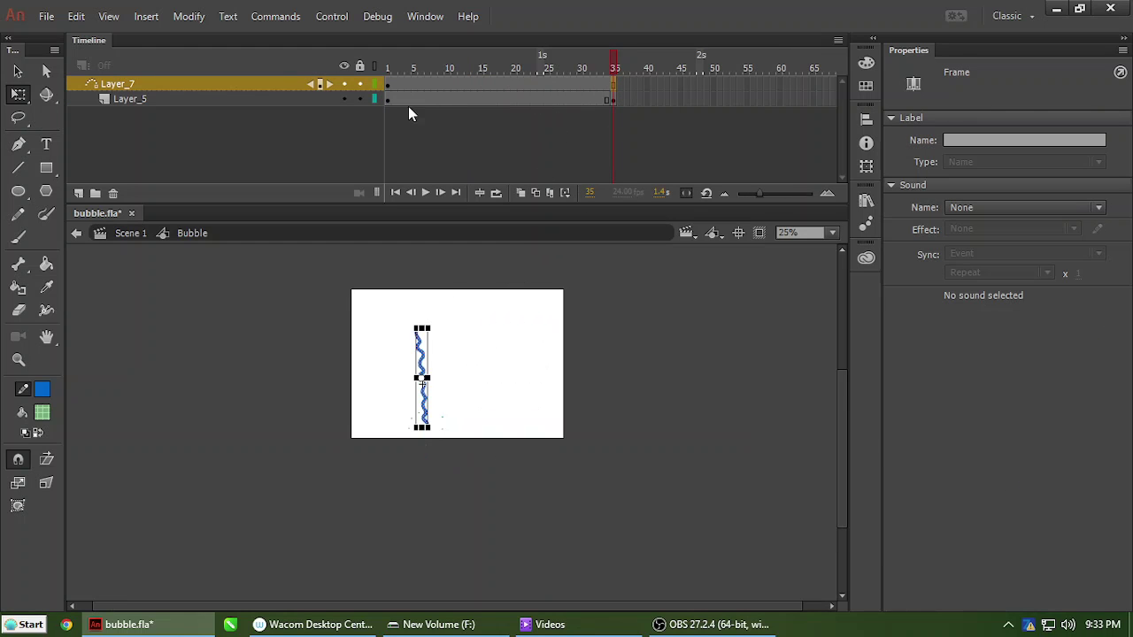
Move the zigzag animation instance at frame 35 of Layer_5 up and slightly left until its centre reaches the wavy path's upper end.
click(611, 99)
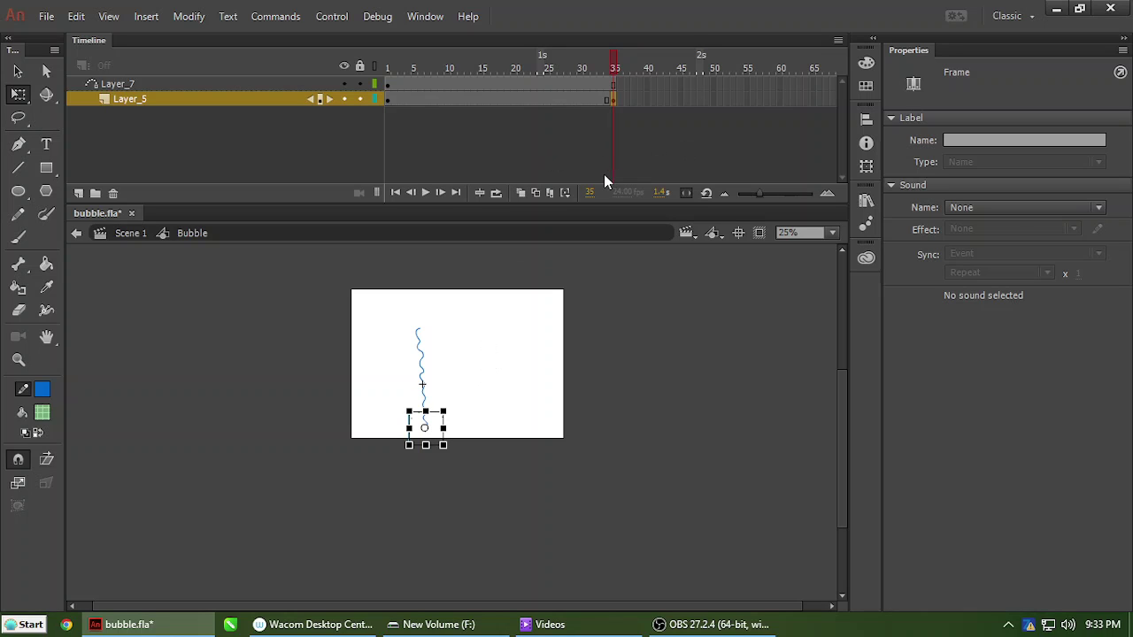
key(shift+Up)
key(shift+Up)
key(shift+Up)
key(shift+Up)
key(shift+Up)
key(shift+Up)
key(shift+Up)
key(shift+Up)
key(shift+Up)
key(shift+Up)
key(shift+Up)
key(shift+Up)
key(shift+Up)
key(shift+Up)
key(shift+Up)
key(shift+Up)
key(shift+Up)
key(shift+Up)
key(shift+Up)
key(shift+Up)
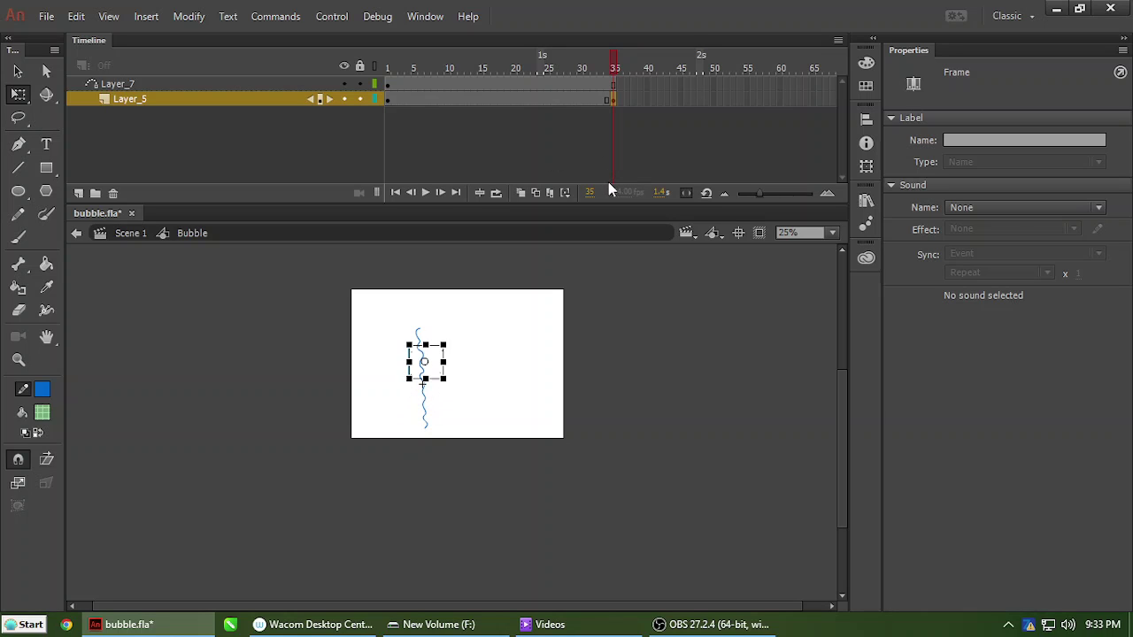
key(shift+Up)
key(shift+Up)
key(shift+Up)
key(shift+Up)
key(shift+Up)
key(shift+Up)
key(shift+Up)
key(shift+Left)
key(shift+Left)
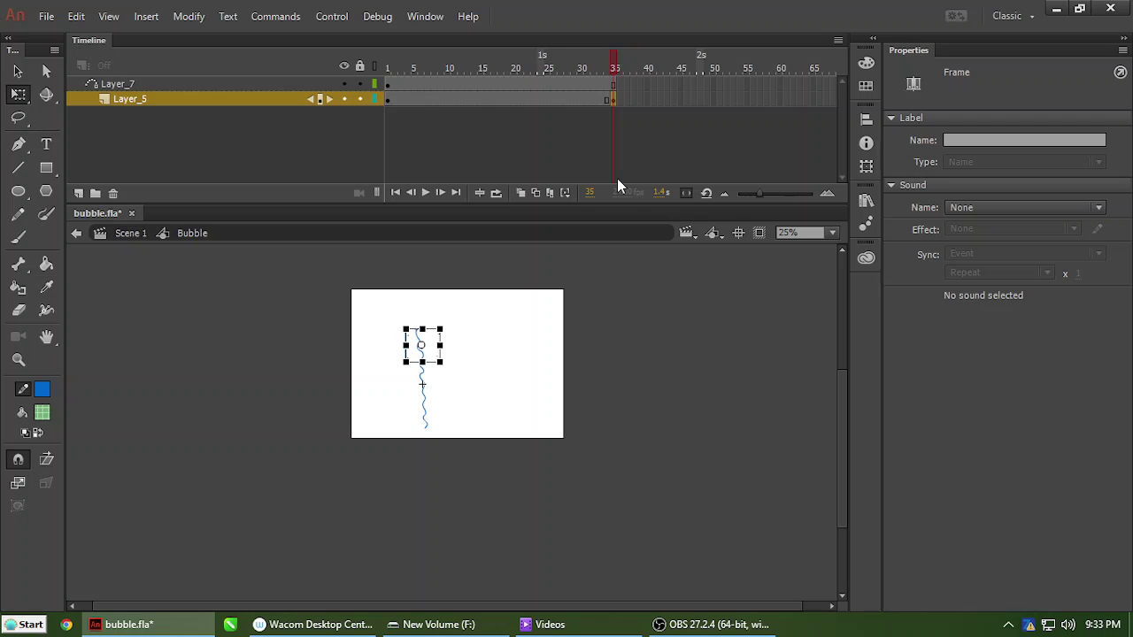
key(shift+Up)
key(shift+Up)
key(shift+Up)
key(shift+Up)
key(shift+Up)
key(shift+Up)
key(shift+Up)
key(shift+Up)
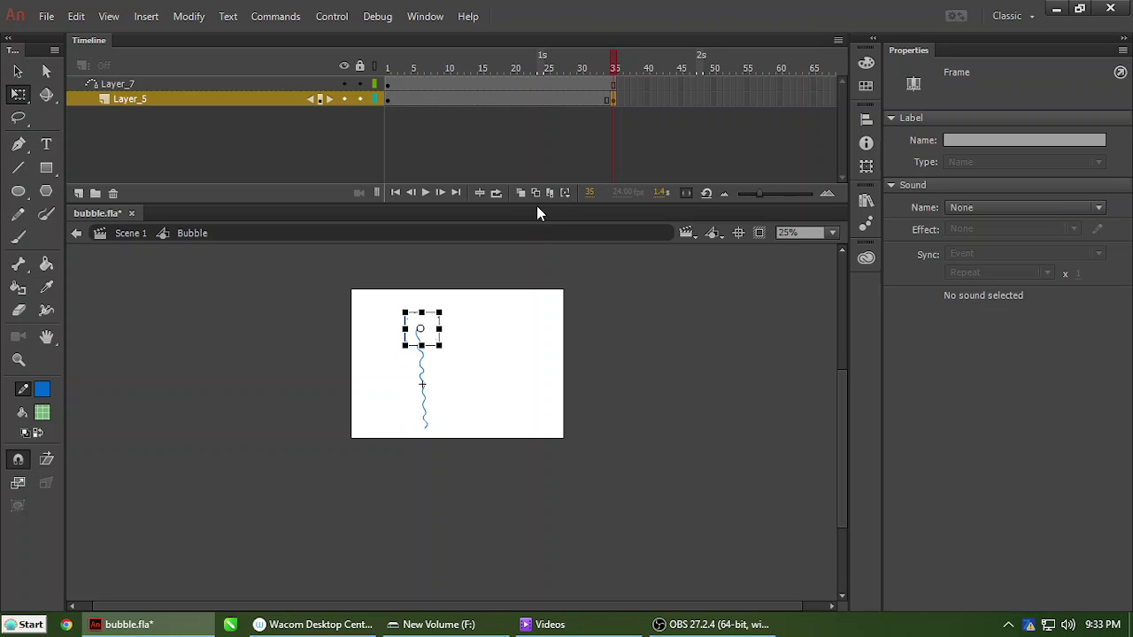
Create a classic tween on Layer_5 between frames 1 and 35 and on the frame 35 keyframe, and scrub through the motion.
drag(481, 99, 607, 99)
right_click(558, 100)
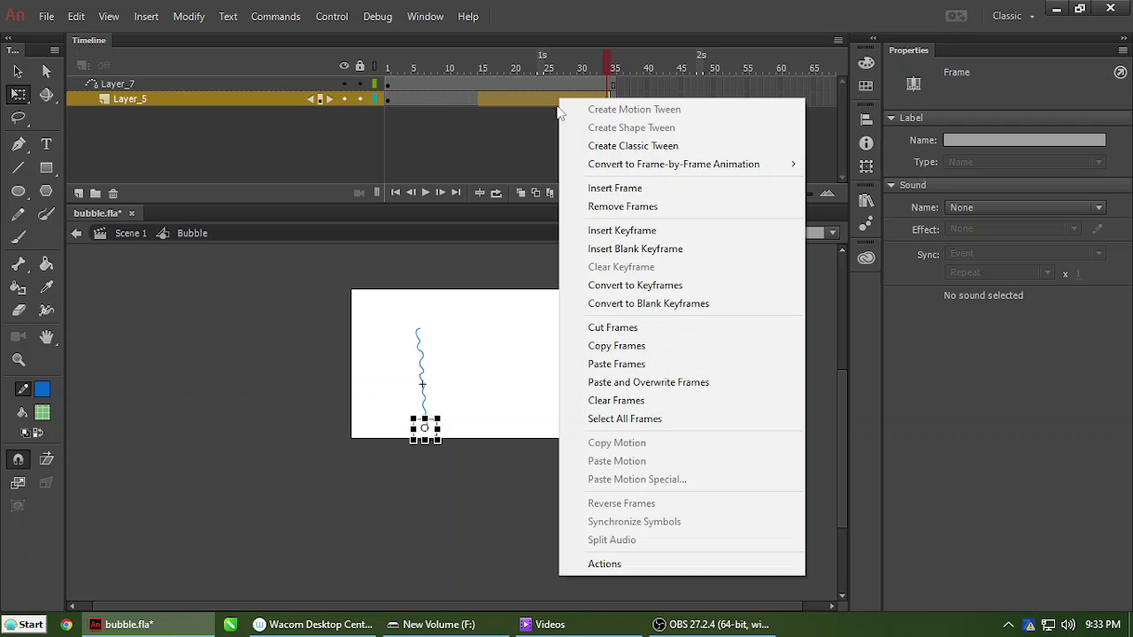
click(653, 147)
click(613, 100)
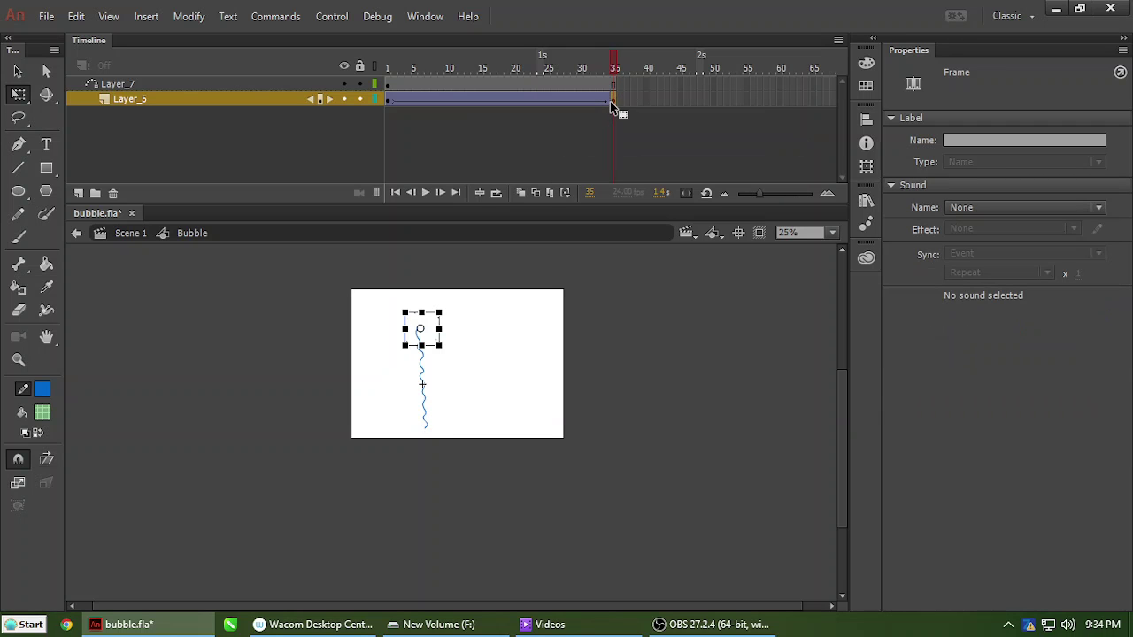
right_click(614, 101)
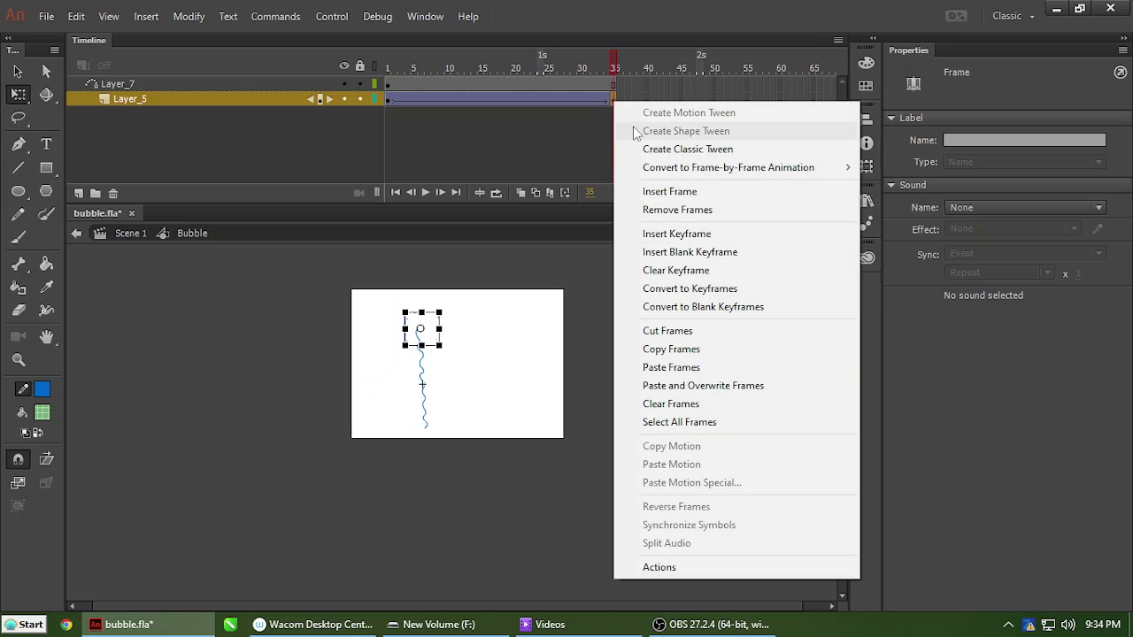
click(705, 152)
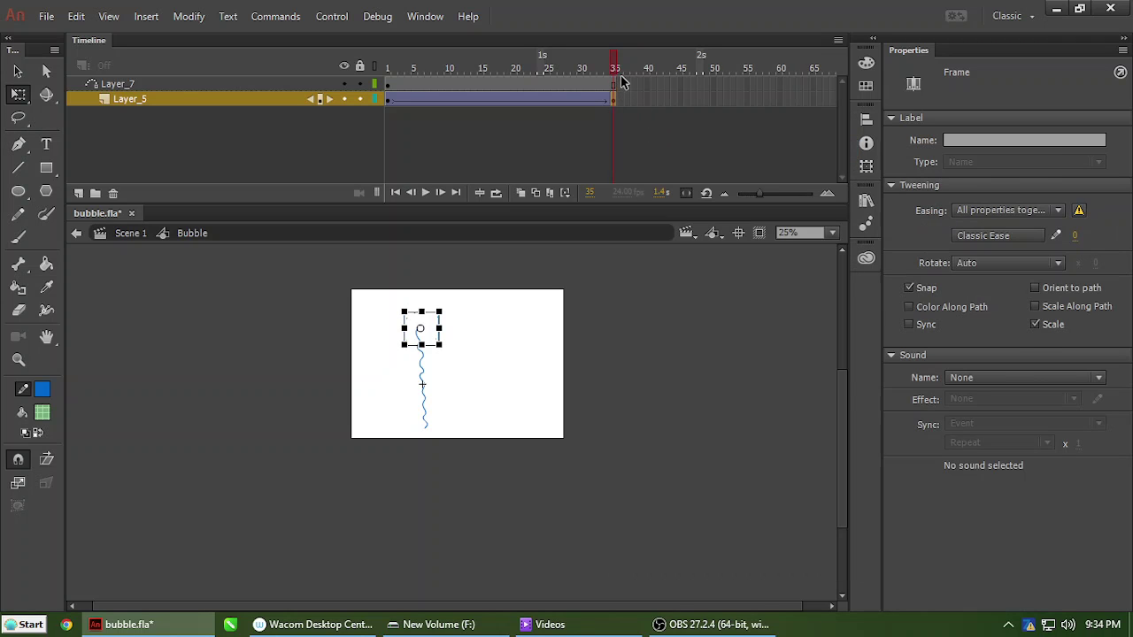
drag(620, 75, 352, 149)
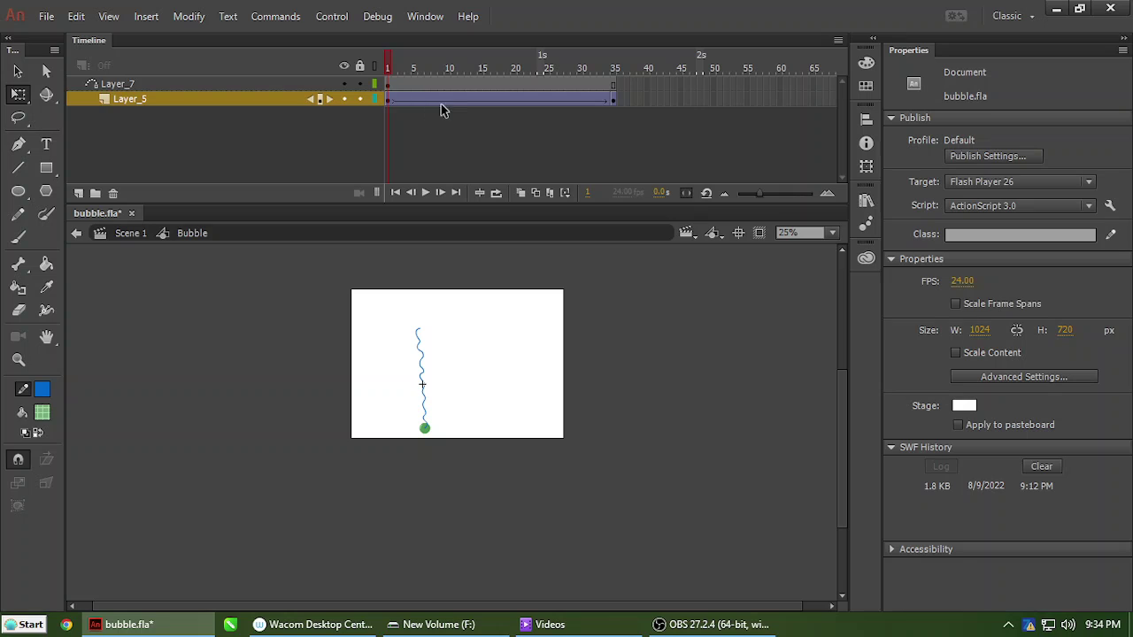
click(390, 99)
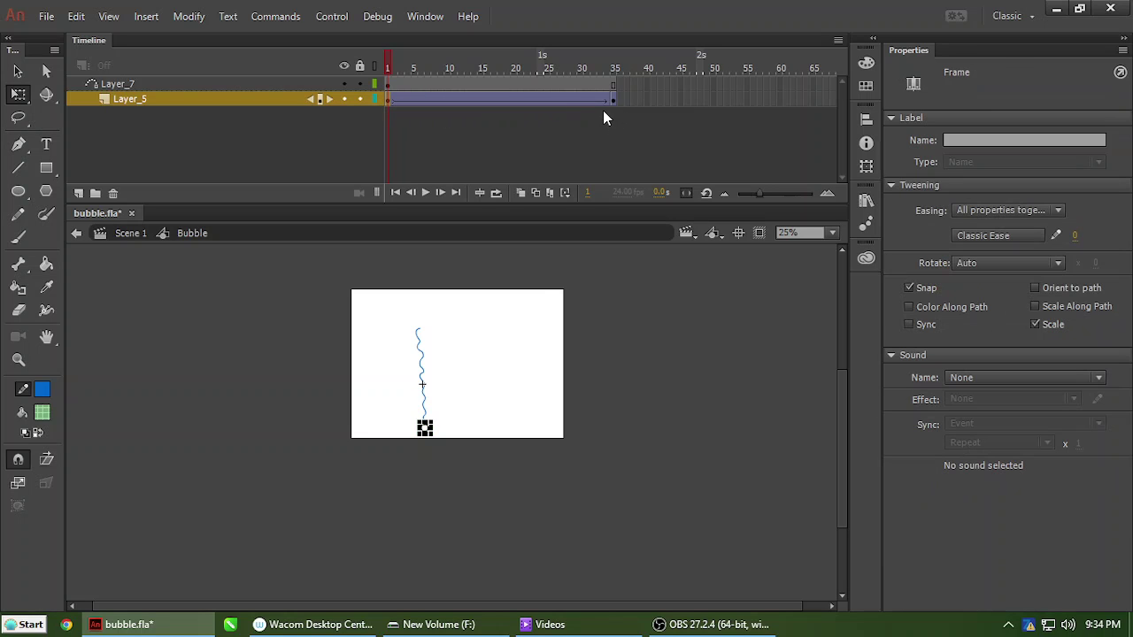
drag(394, 58, 617, 93)
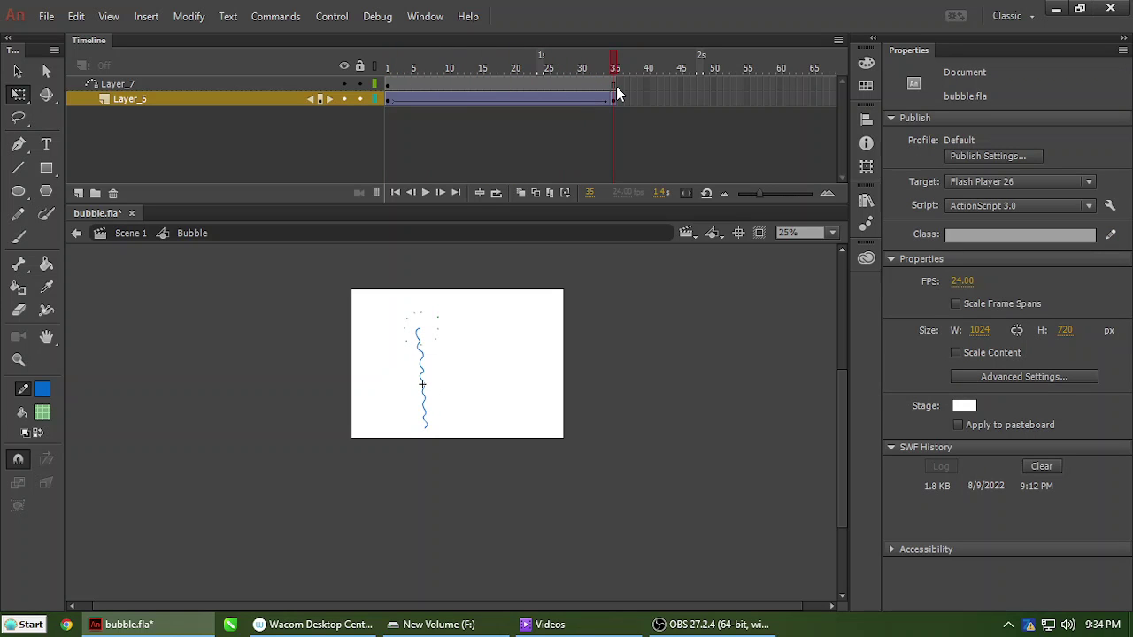
Insert a keyframe at frame 26 on Layer_5 and set its zigzag animation instance's first looping frame to 1.
click(554, 100)
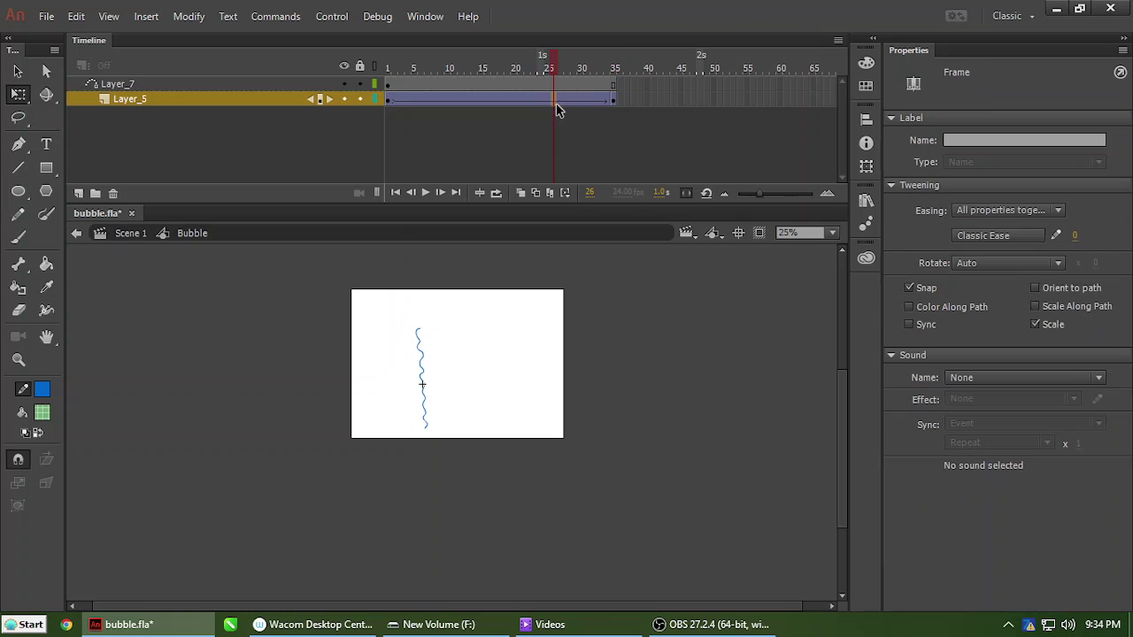
key(F6)
click(599, 172)
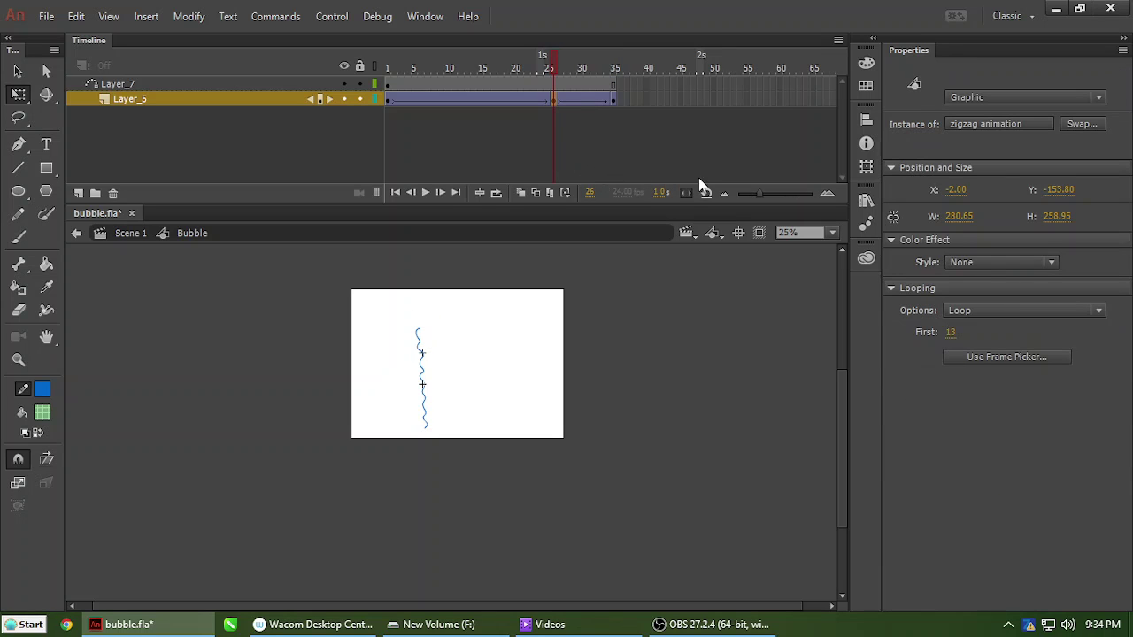
click(950, 332)
text(1)
key(Return)
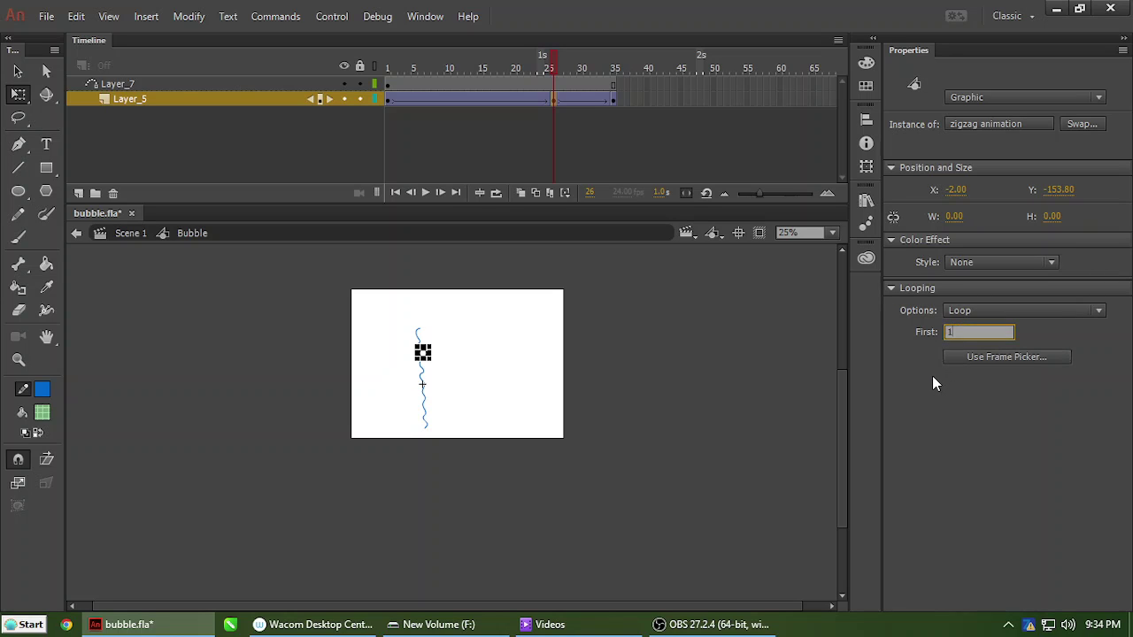
click(907, 389)
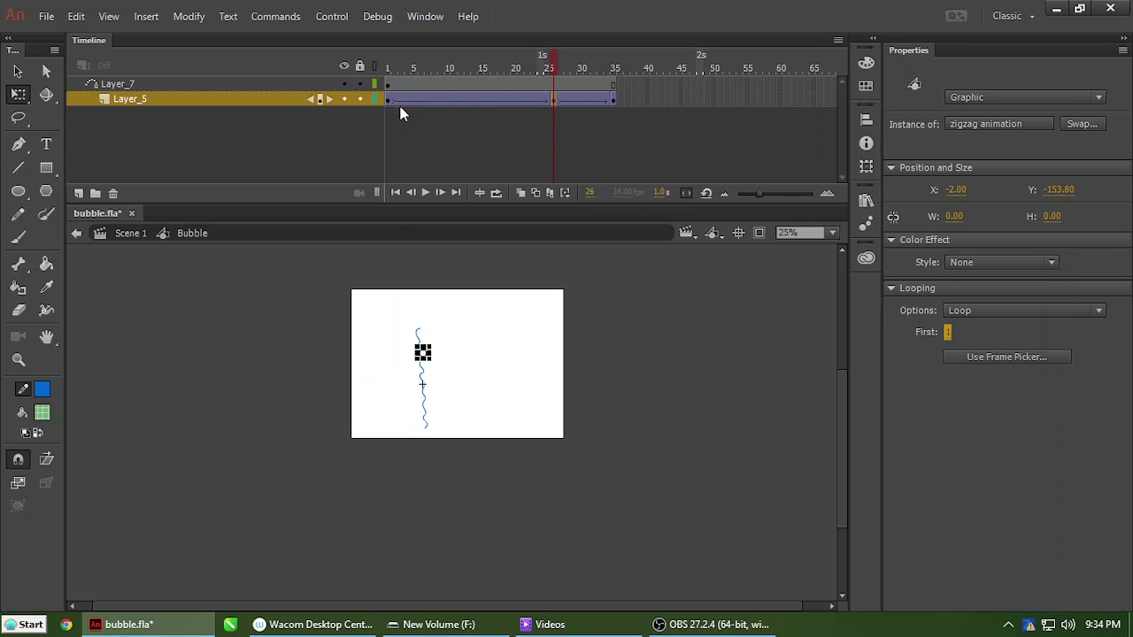
Save the file, insert a keyframe at frame 25 on Layer_5, and set its instance's looping to Single Frame with first frame 1.
click(547, 99)
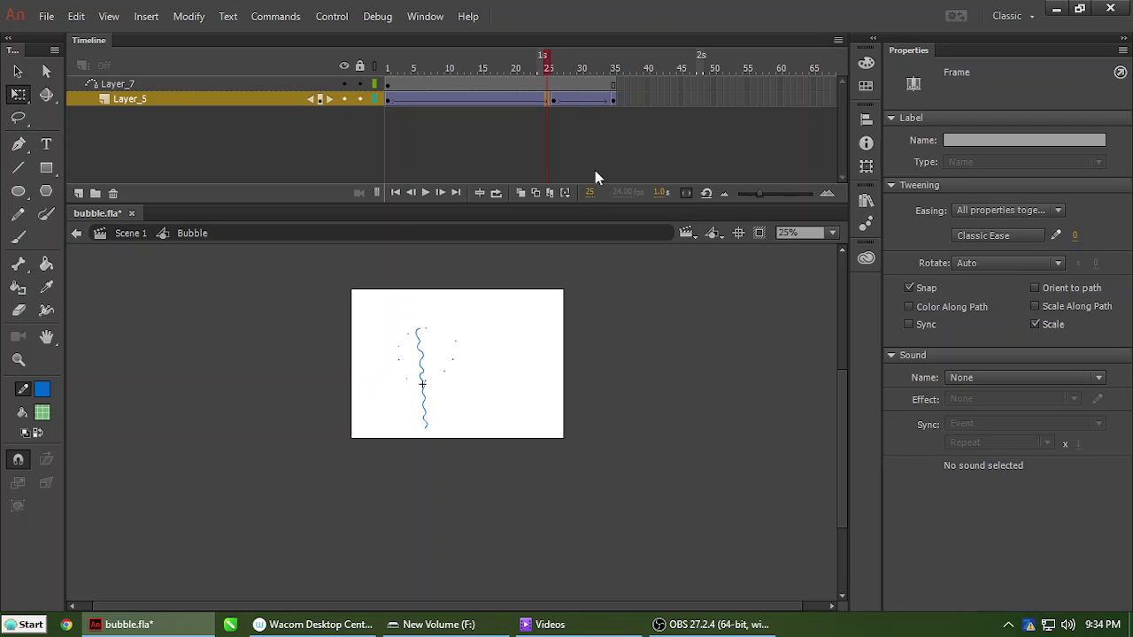
click(453, 380)
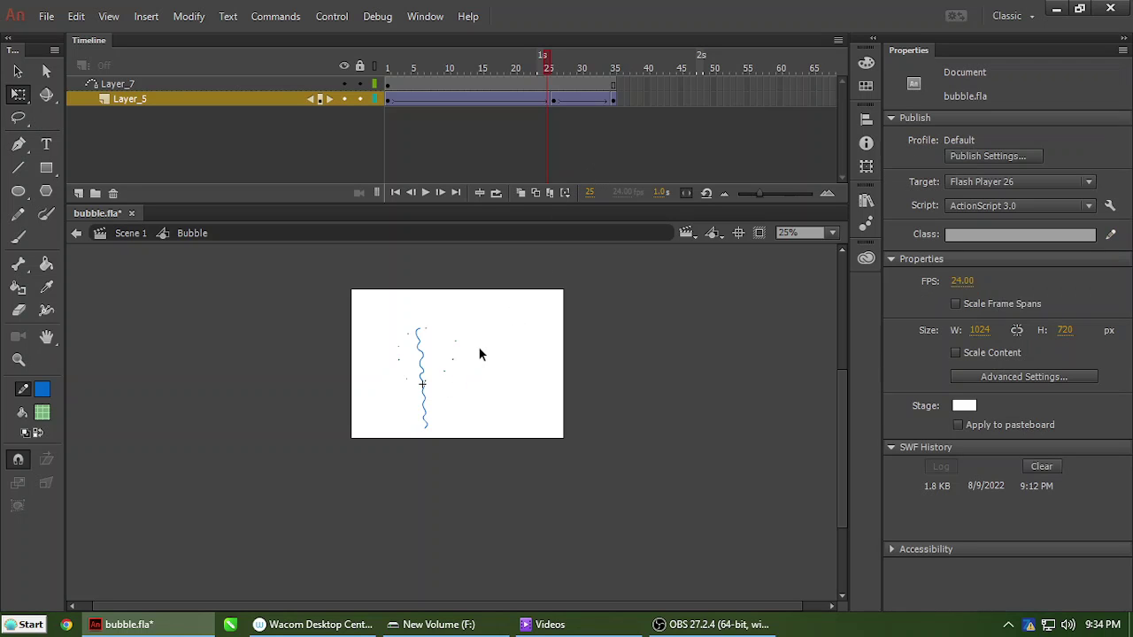
key(ctrl+s)
click(549, 100)
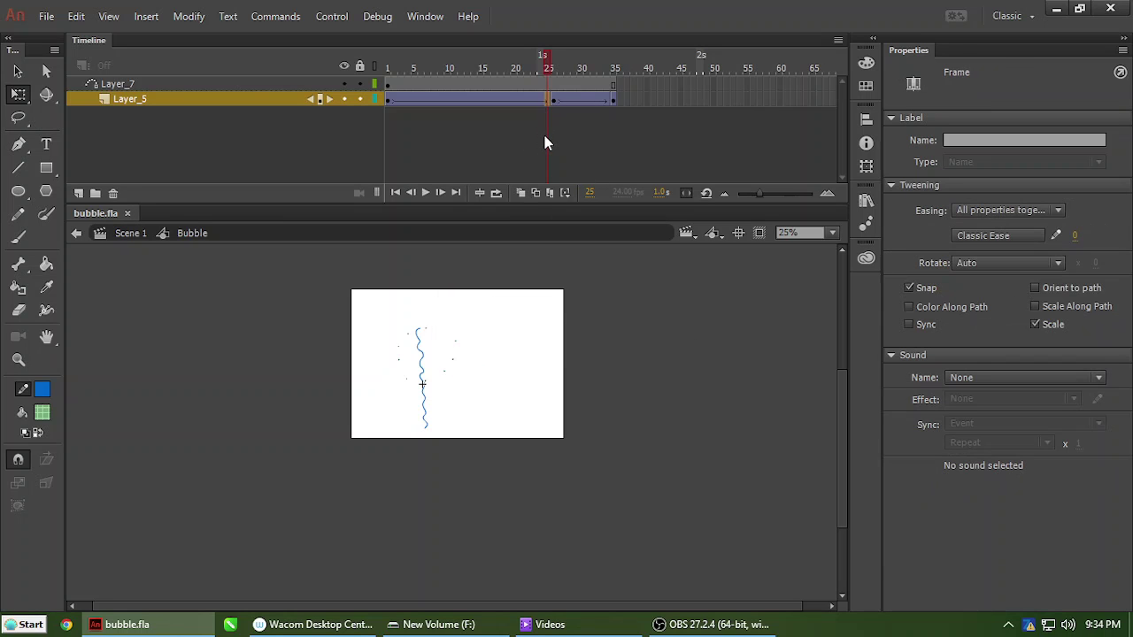
key(F6)
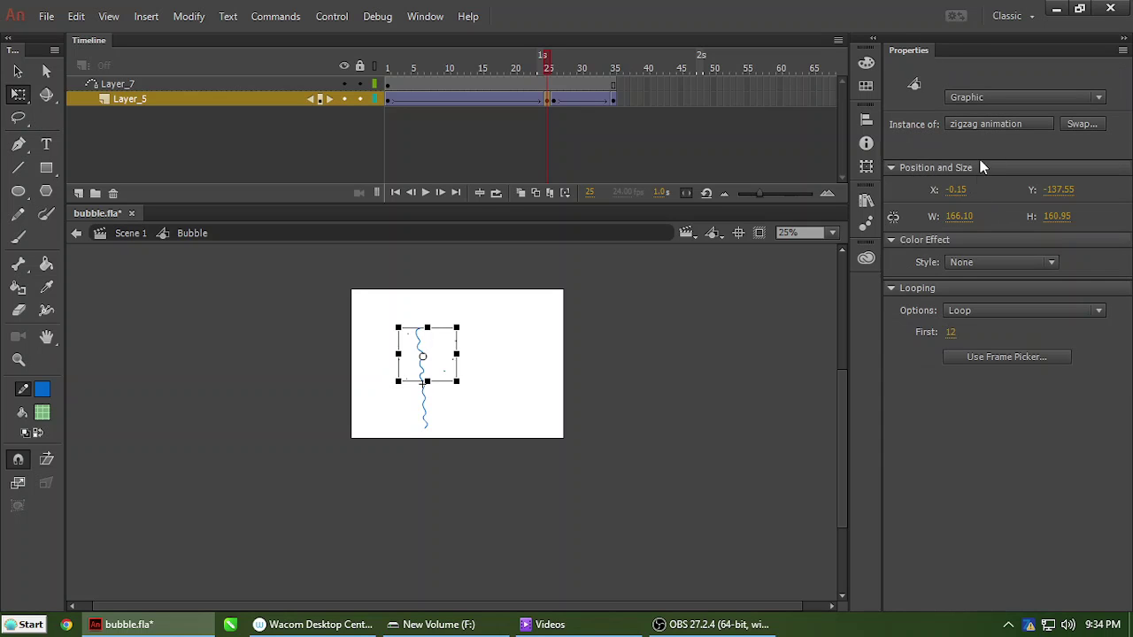
click(978, 309)
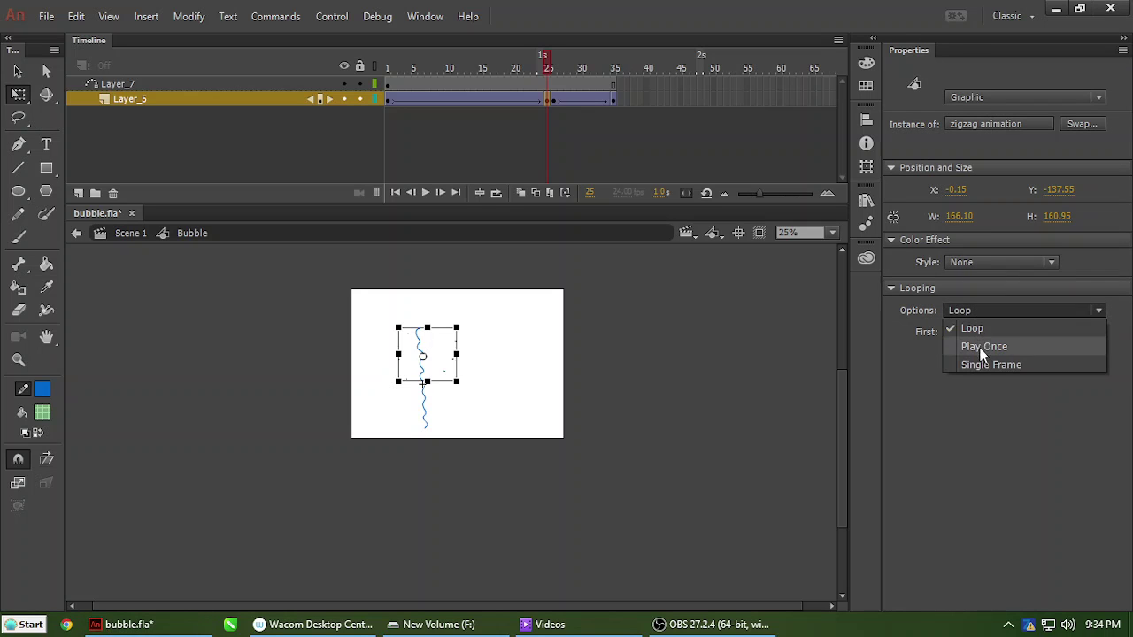
click(973, 365)
click(952, 333)
text(1)
key(Return)
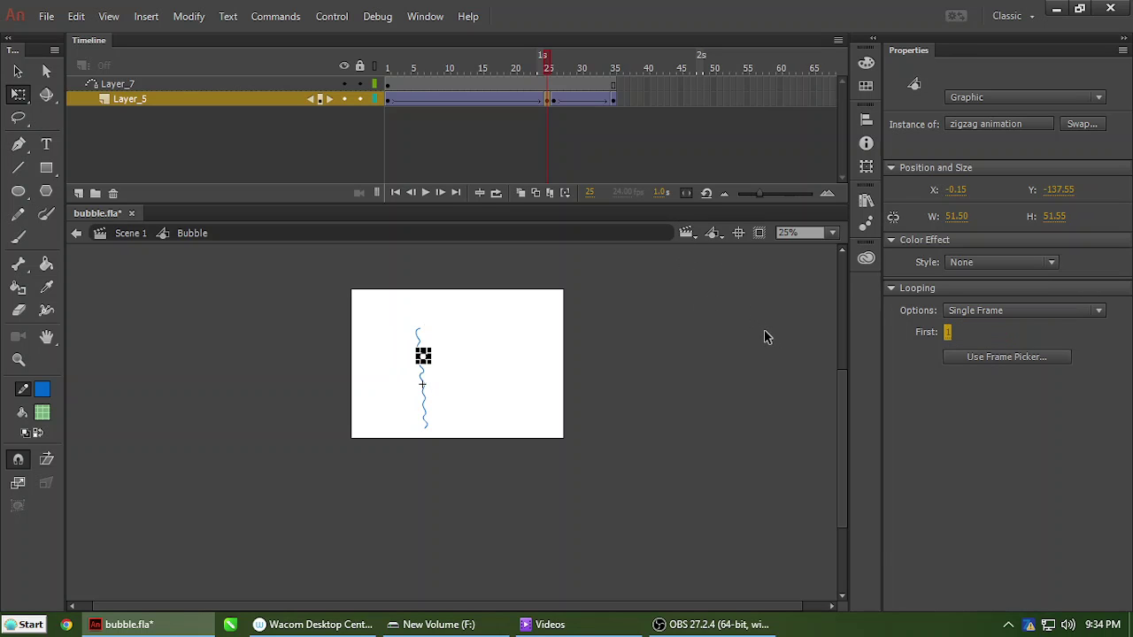
key(Return)
Set the looping of the zigzag animation instance at frame 1 of Layer_5 to Play Once.
drag(609, 68, 352, 94)
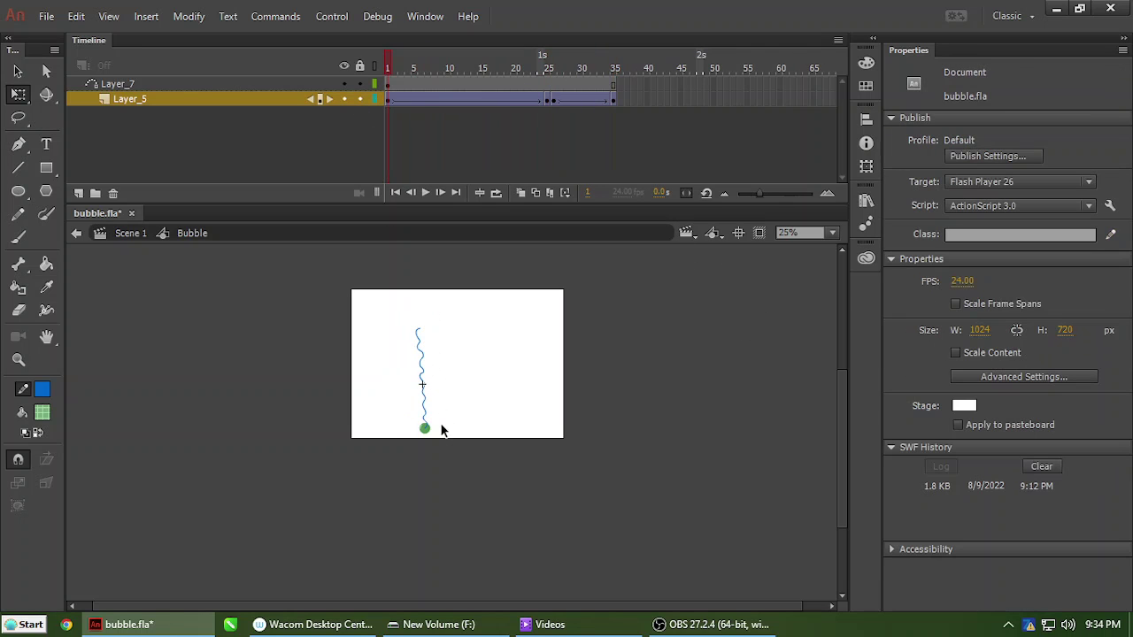
click(429, 433)
click(432, 448)
click(426, 430)
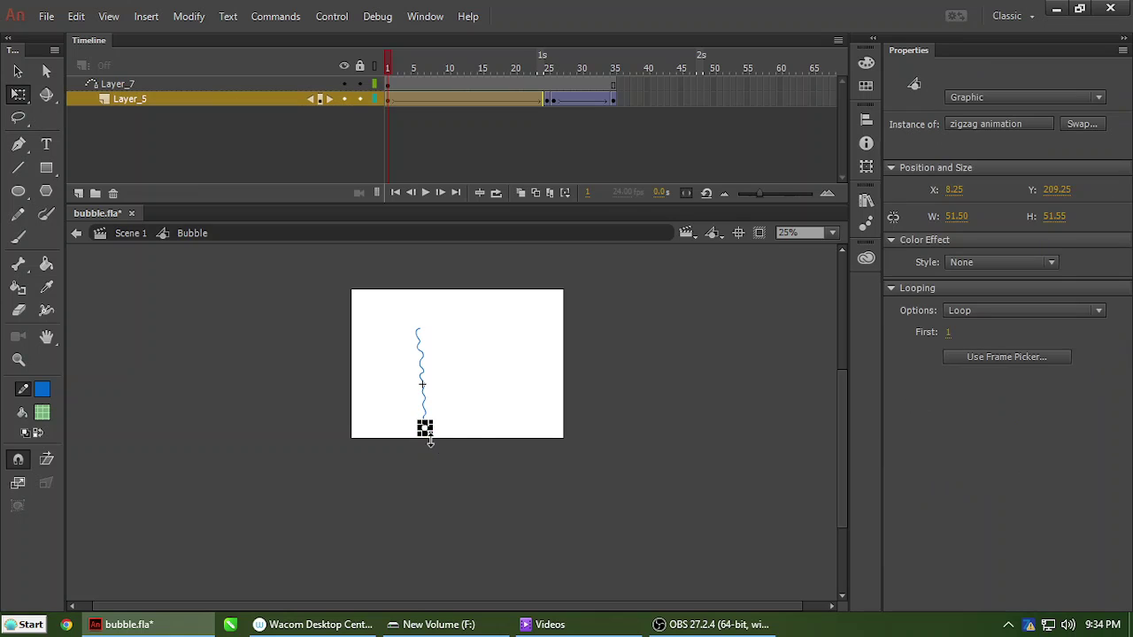
click(956, 310)
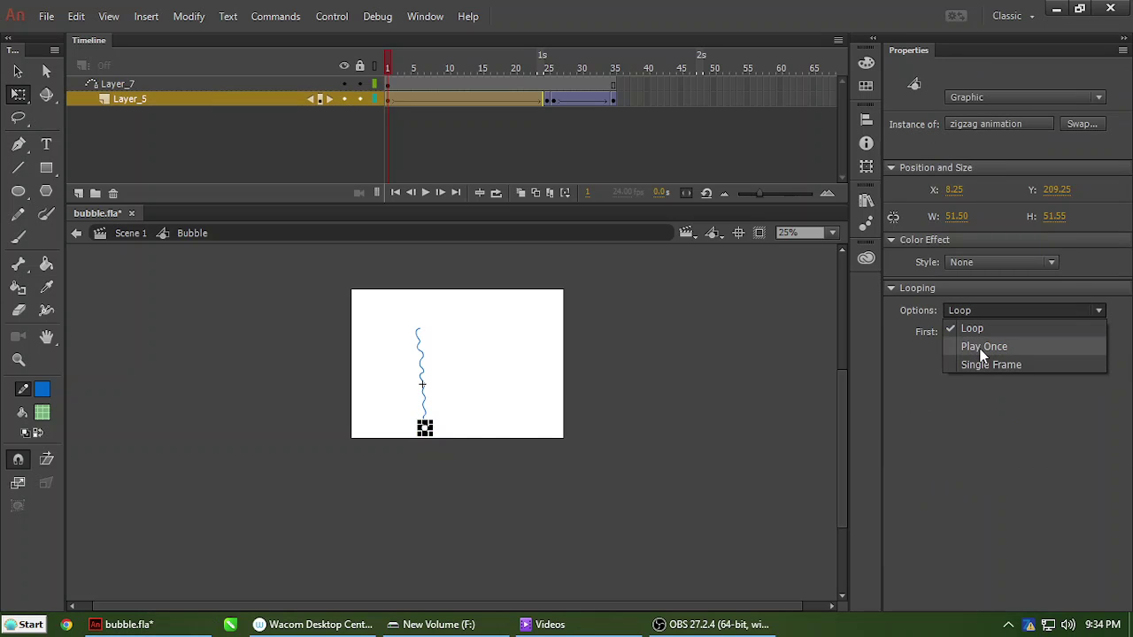
click(978, 350)
mouse_move(391, 64)
mouse_down()
mouse_move(420, 68)
mouse_move(388, 75)
mouse_up()
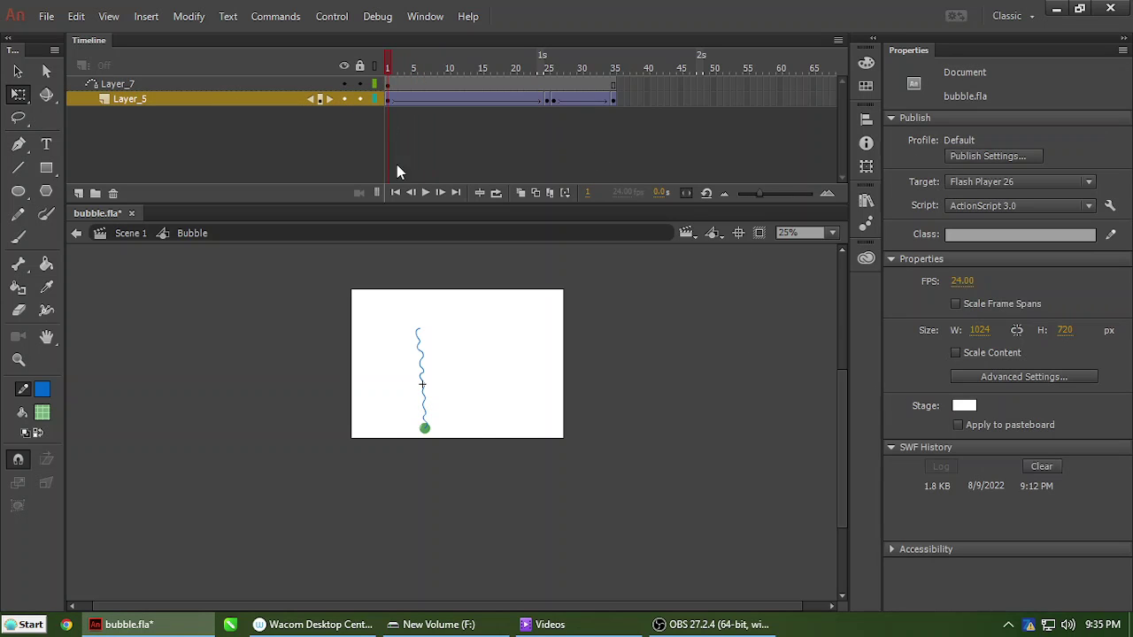
Set the looping of the frame 1 zigzag animation instance to Single Frame and scrub through to frame 35.
click(428, 435)
click(982, 312)
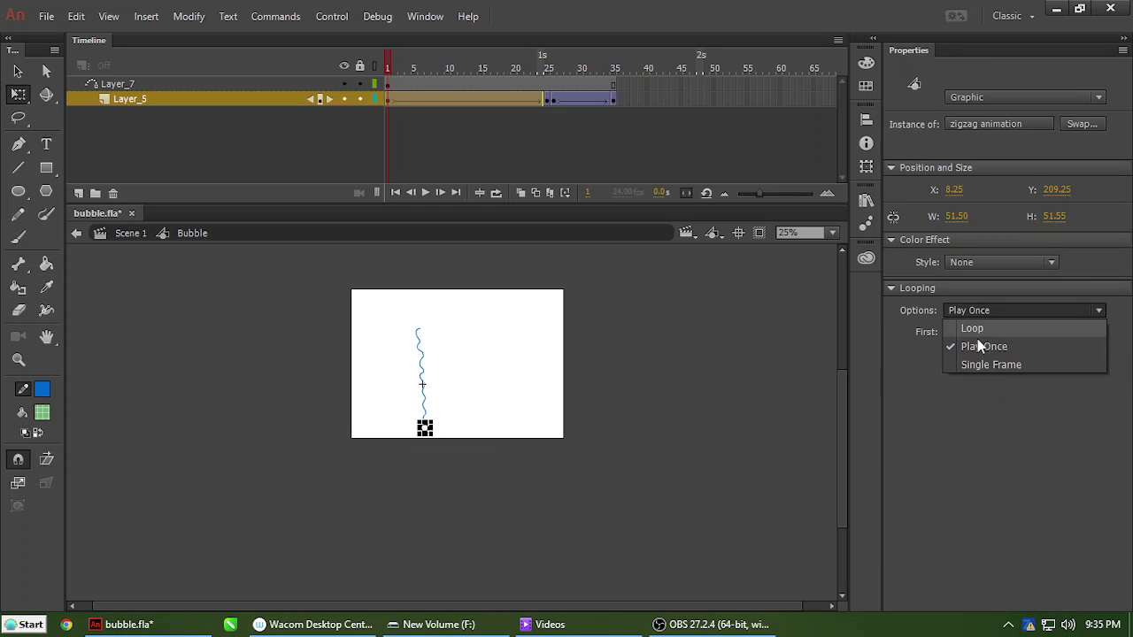
click(971, 364)
drag(388, 66, 558, 97)
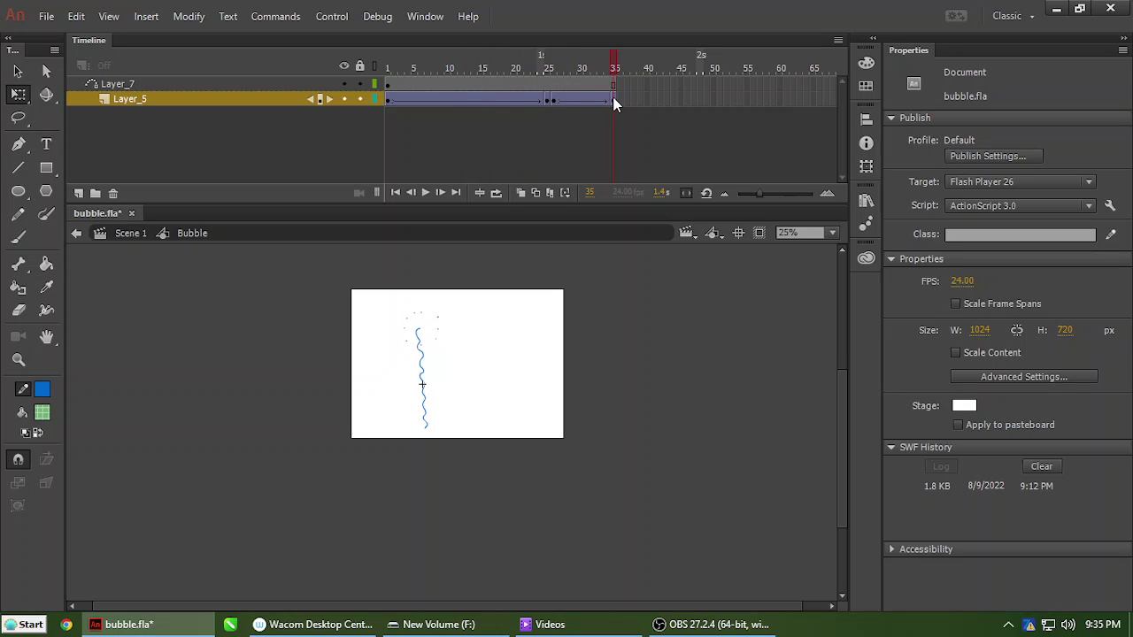
Return to Scene 1, test the movie, and close the preview window.
double_click(486, 346)
key(ctrl+Return)
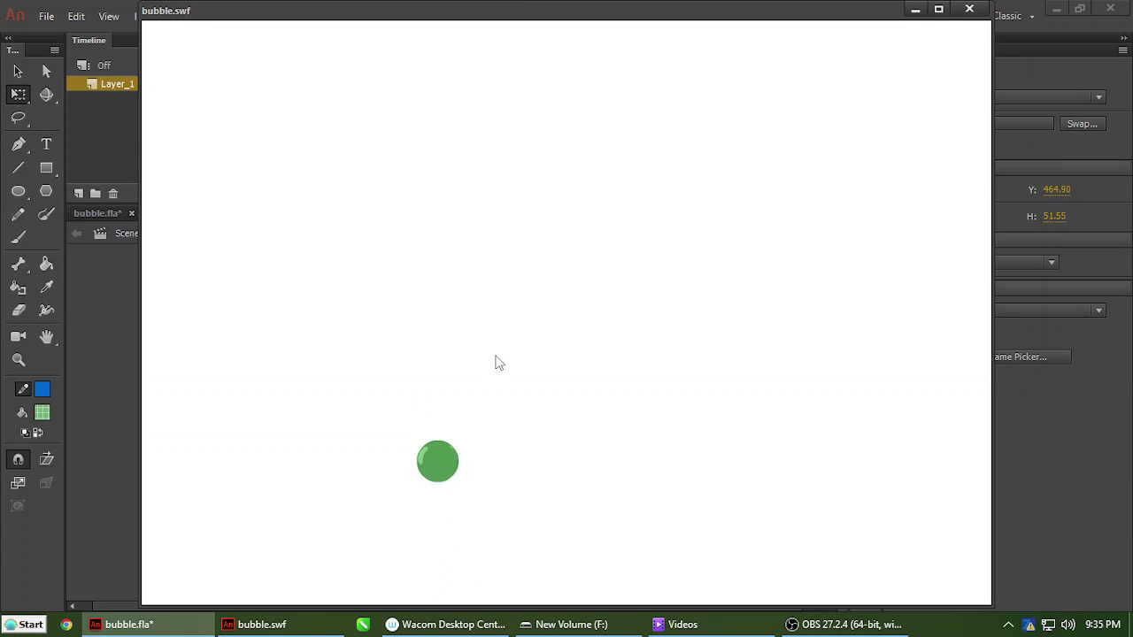
click(969, 9)
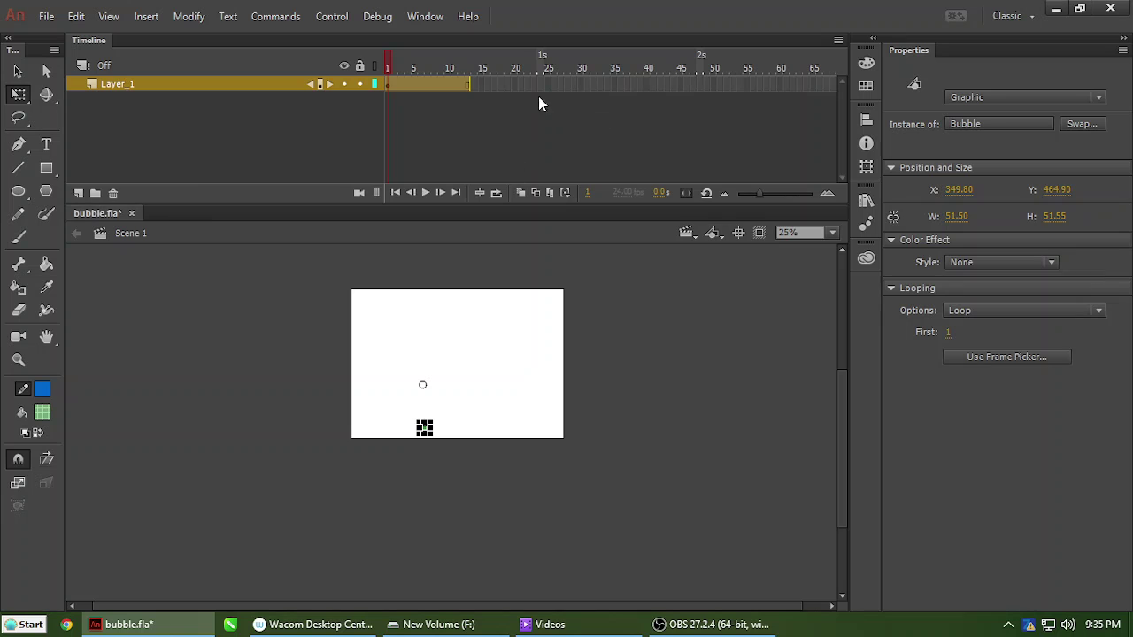
Check the animation's length inside the Bubble symbol, and extend Layer_1 in Scene 1 to frame 35.
key(ctrl+equal)
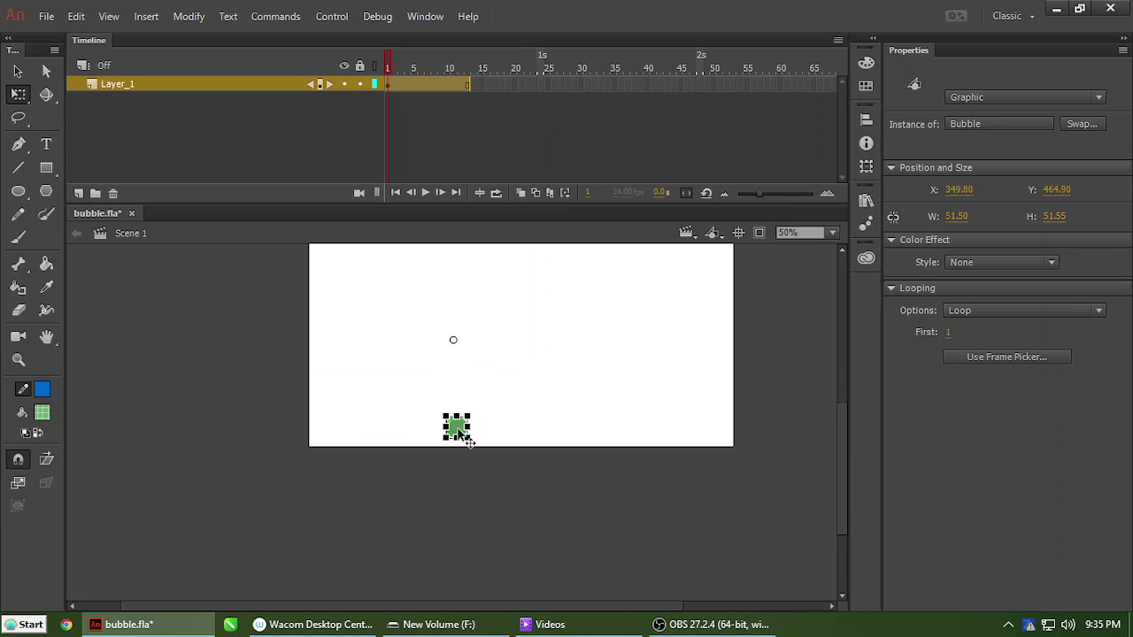
double_click(463, 430)
double_click(463, 431)
drag(423, 68, 596, 69)
double_click(520, 345)
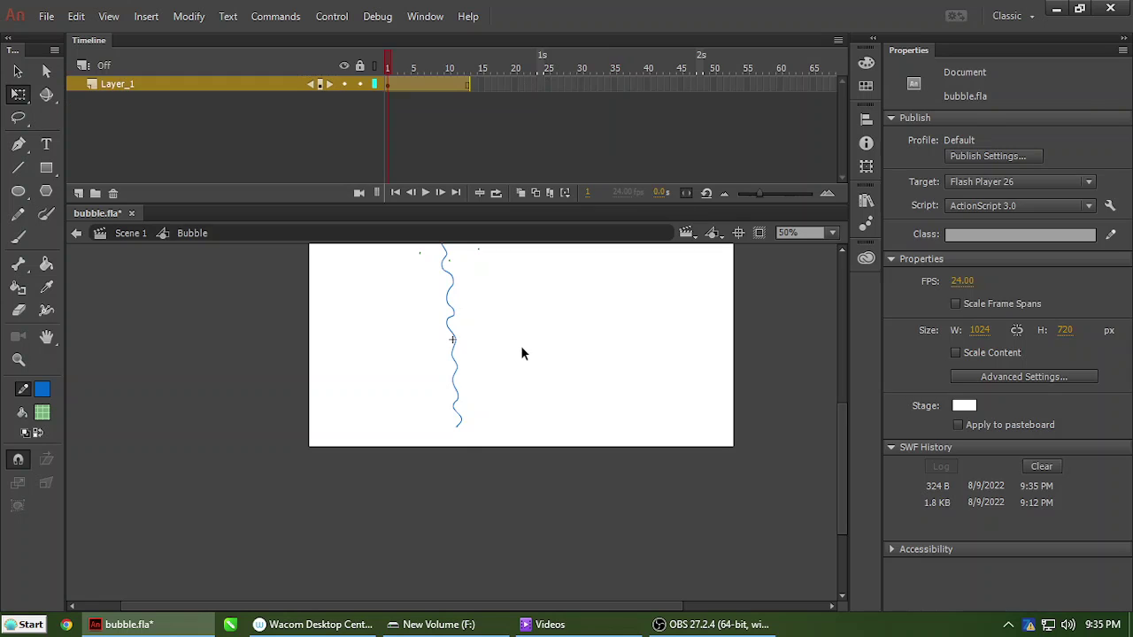
click(616, 85)
click(573, 309)
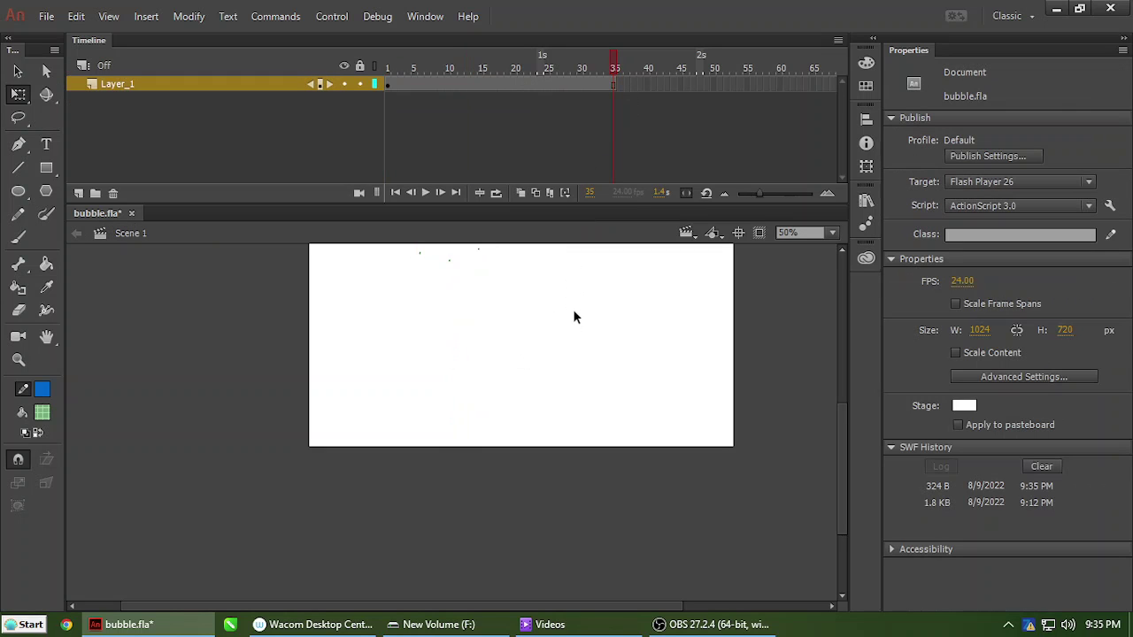
Test the movie again with the full bubble animation, close the preview, and return the playhead to frame 1.
key(ctrl+Return)
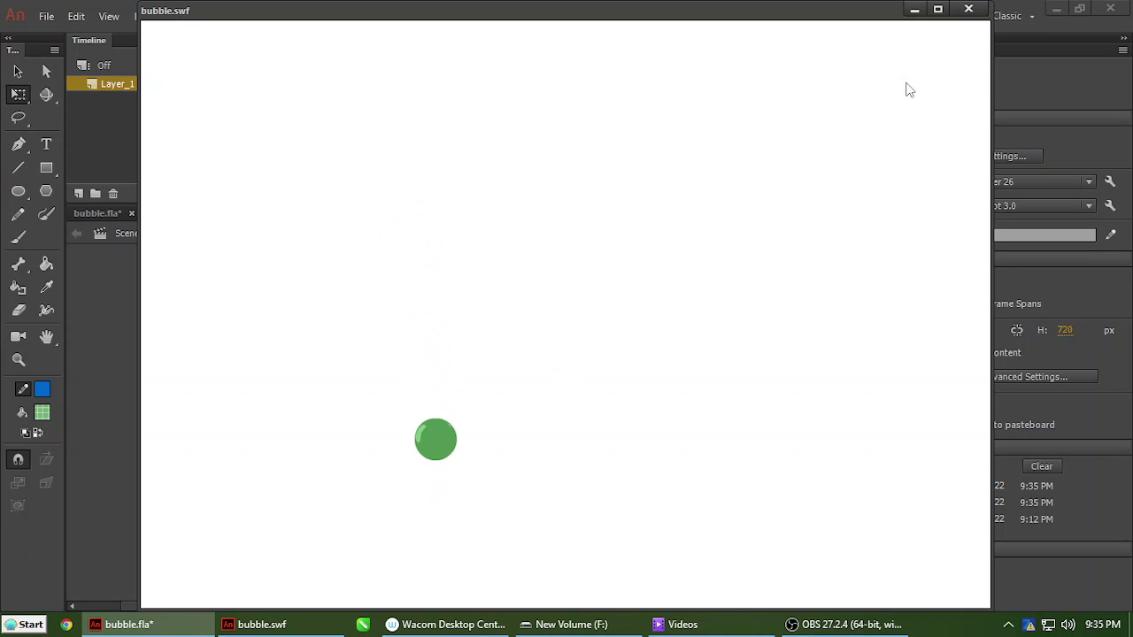
click(968, 10)
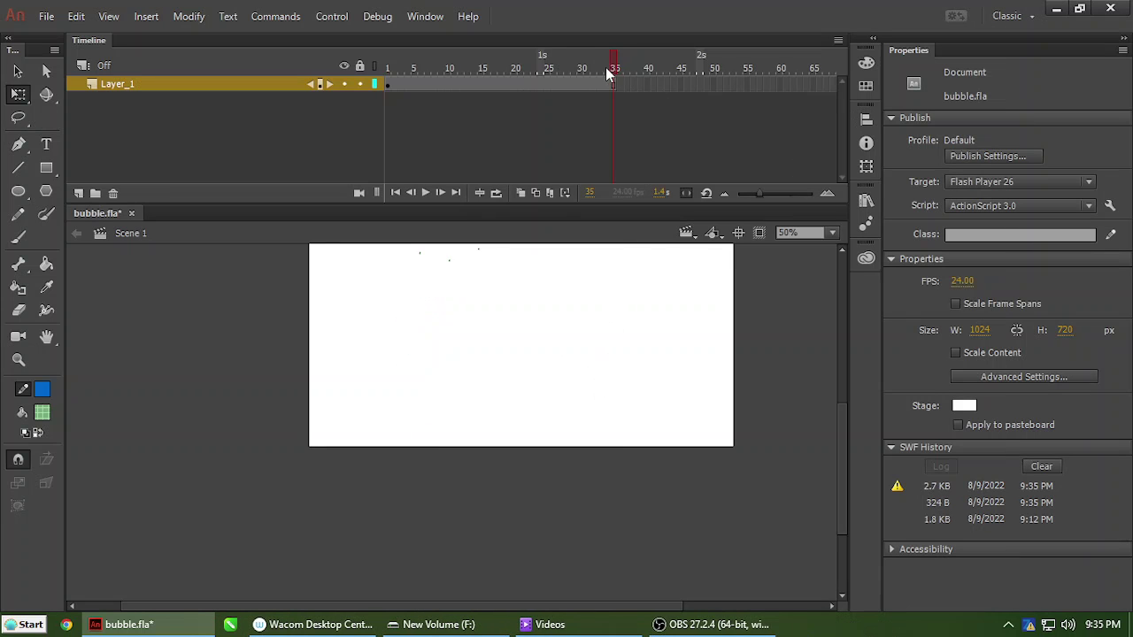
drag(605, 68, 347, 121)
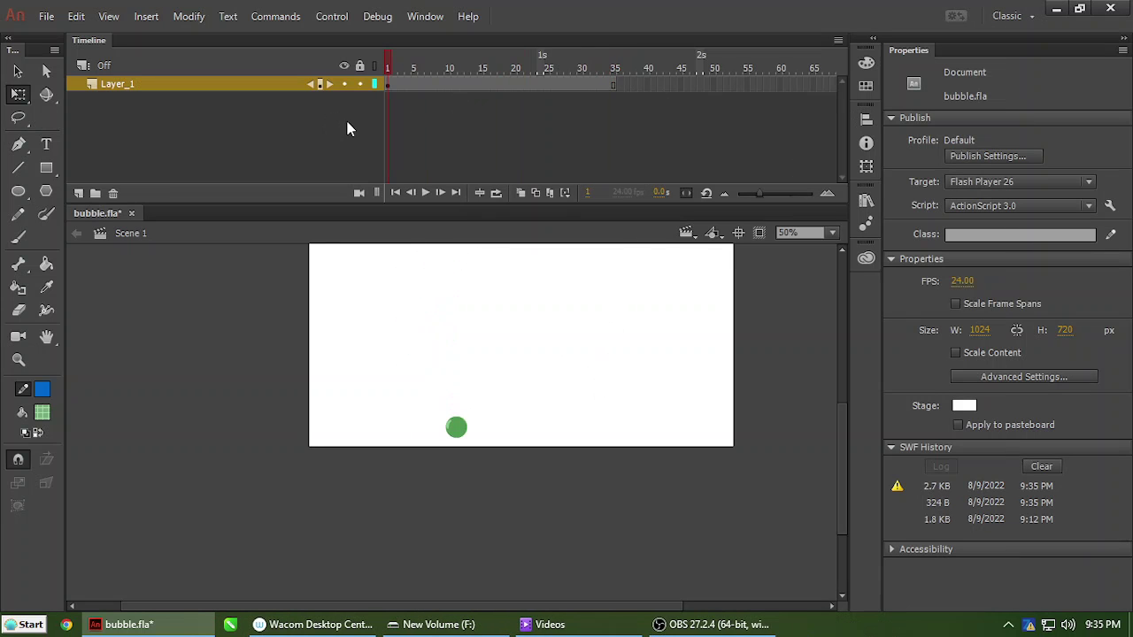
Apply an Alpha colour effect of 84% to the Bubble instance on the stage.
click(457, 431)
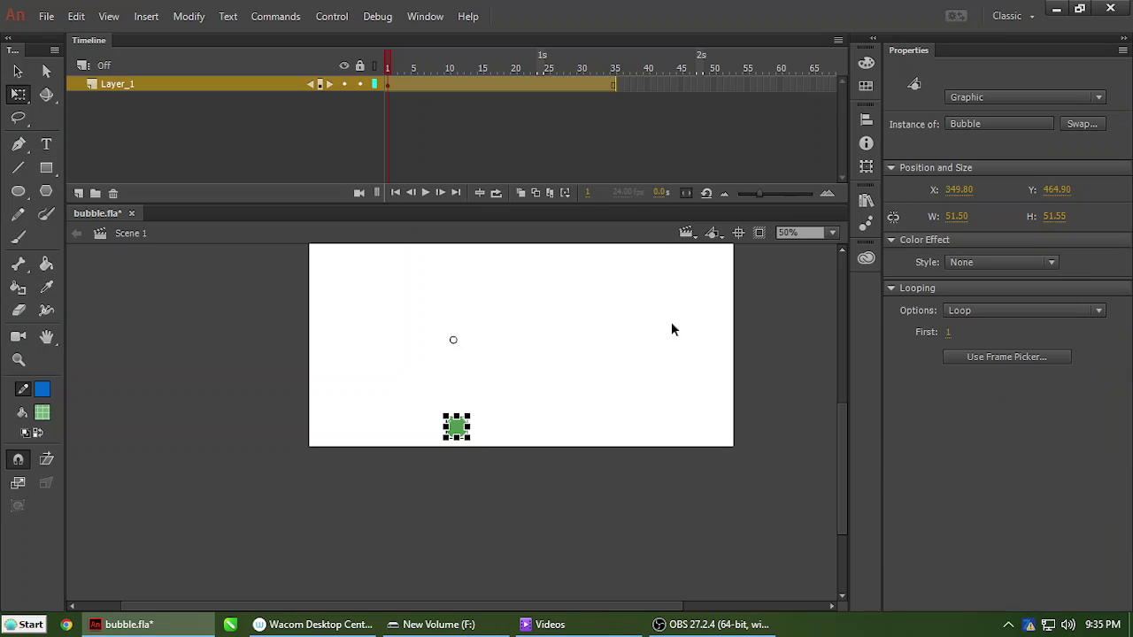
click(991, 261)
click(982, 353)
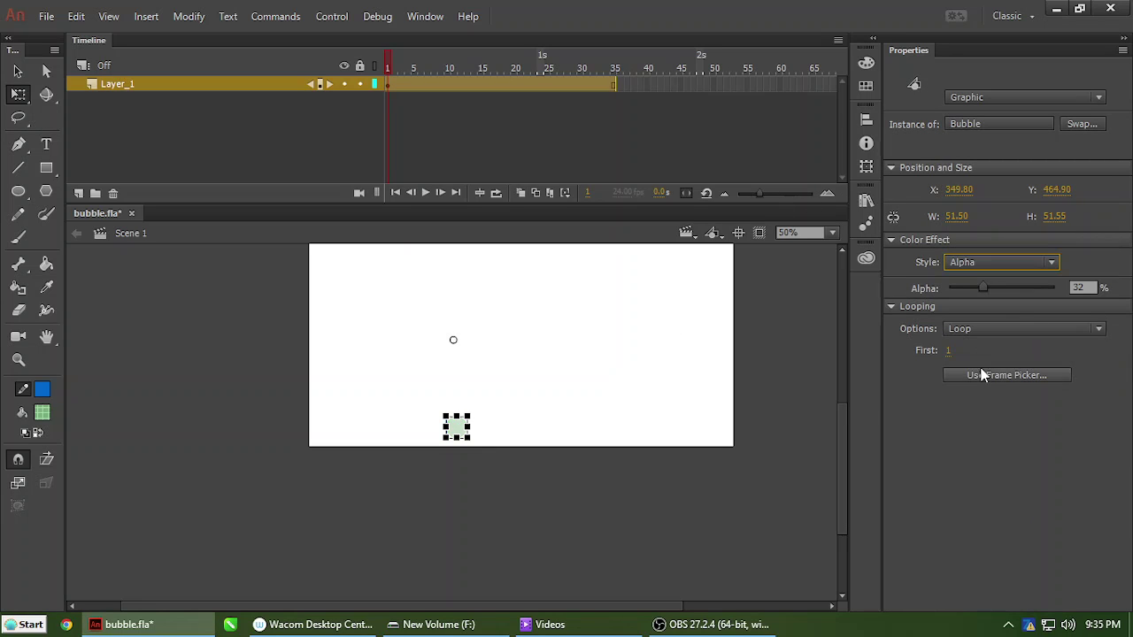
drag(982, 286, 1037, 289)
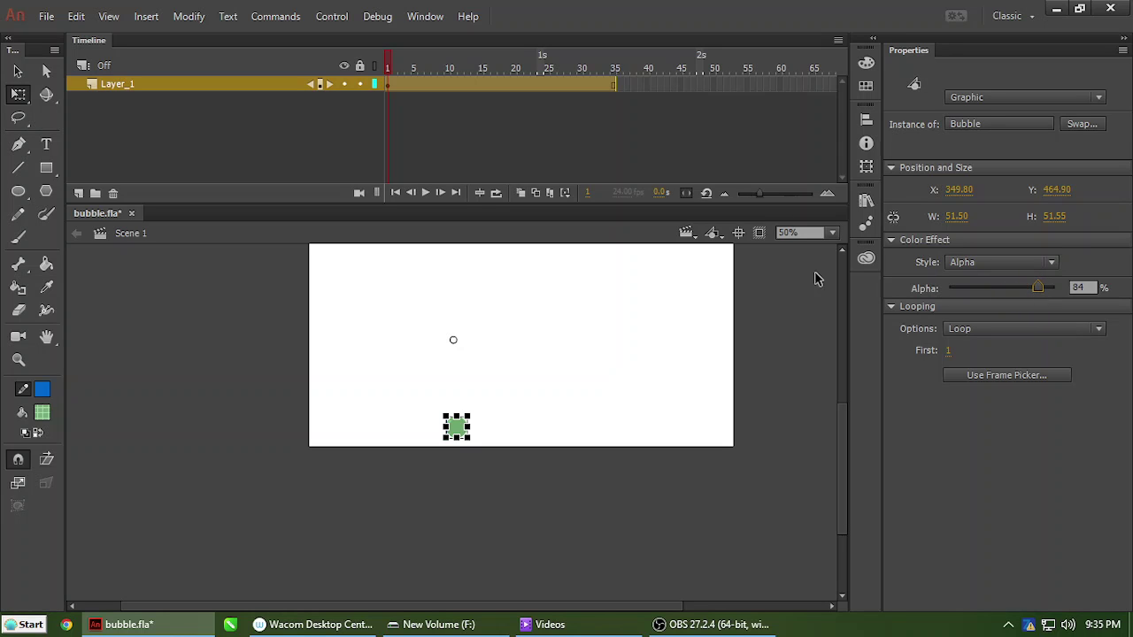
click(521, 409)
Duplicate the bubble into six more copies scattered across the stage, and test the movie.
alt+drag(456, 429, 688, 398)
click(710, 353)
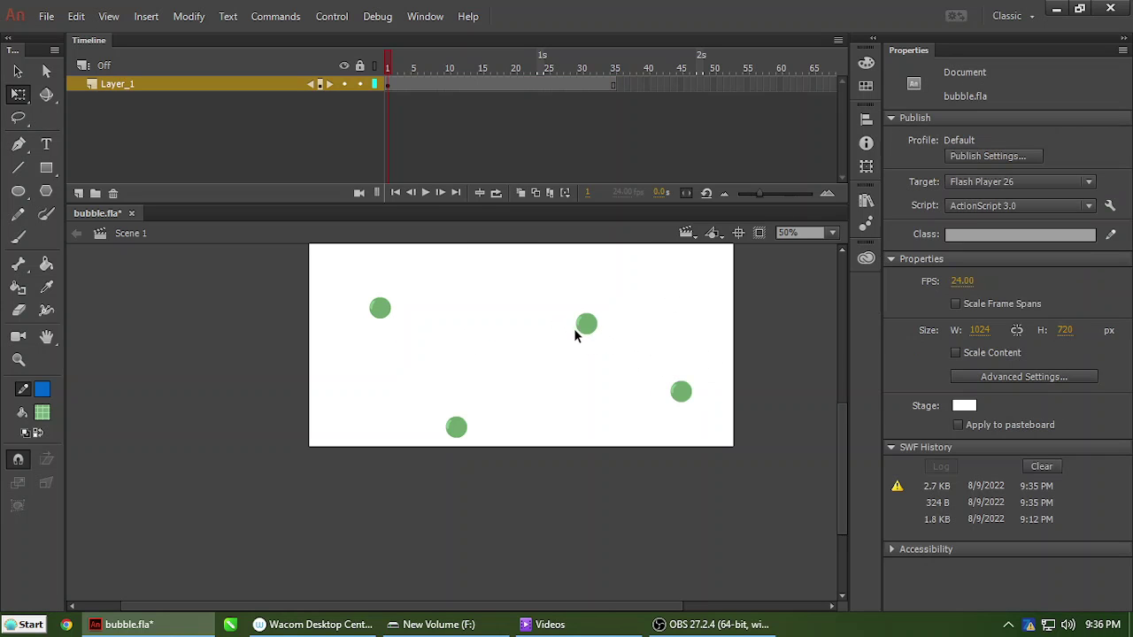
alt+drag(676, 401, 415, 406)
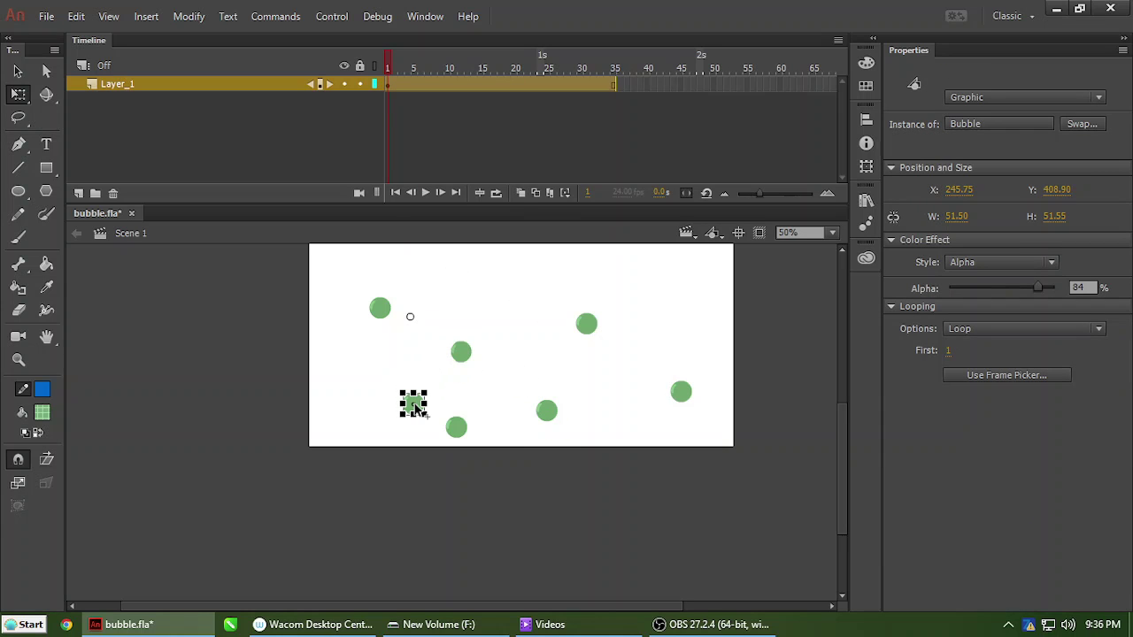
click(639, 348)
key(ctrl+Return)
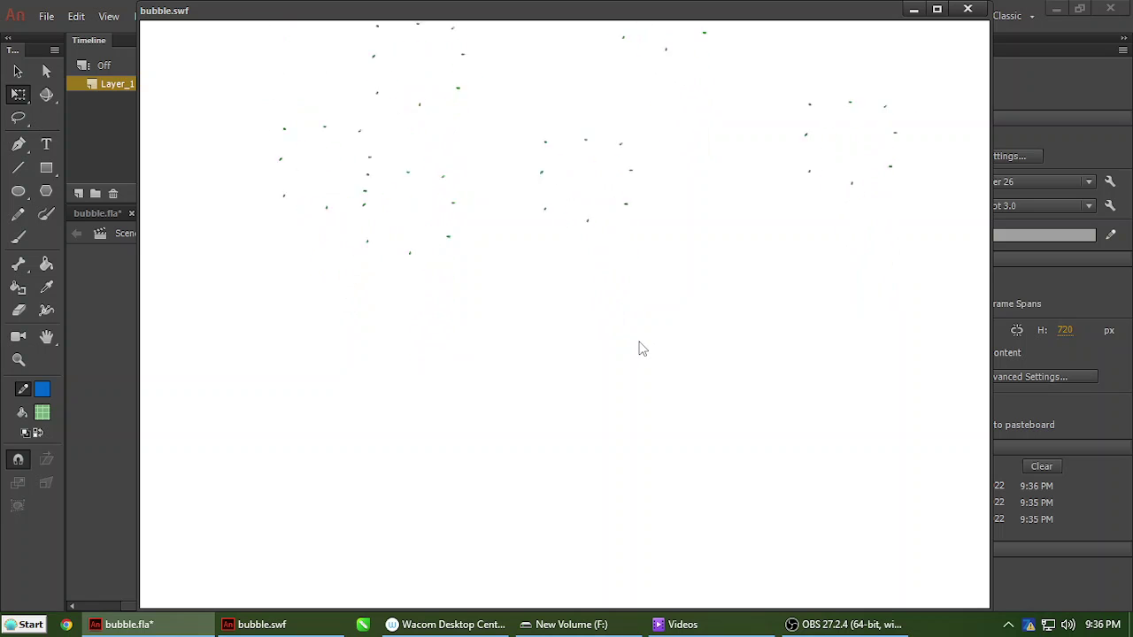
click(967, 9)
Set the loop's first frame to 10 for the lower-left bubble and to 6 for the bubble to its upper right.
click(421, 401)
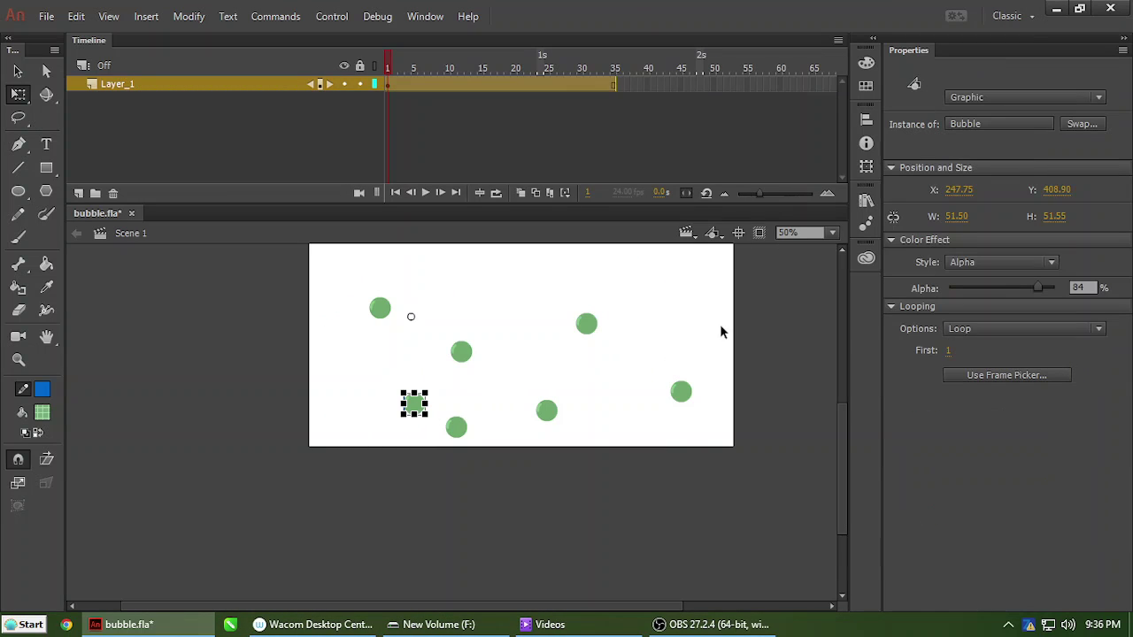
click(949, 353)
text(10)
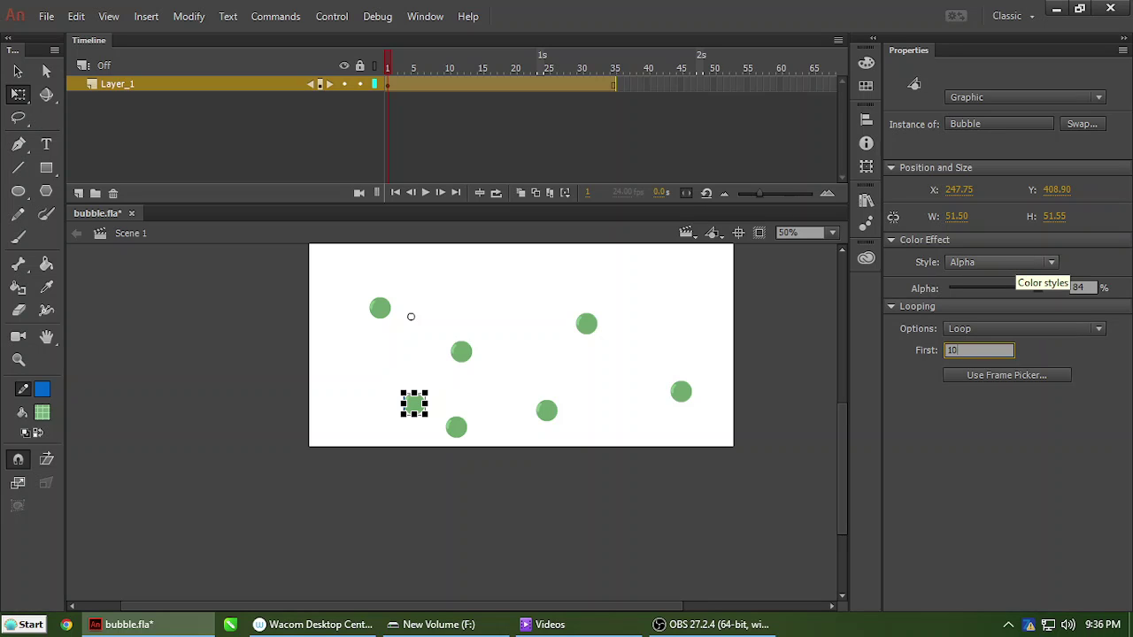
key(Return)
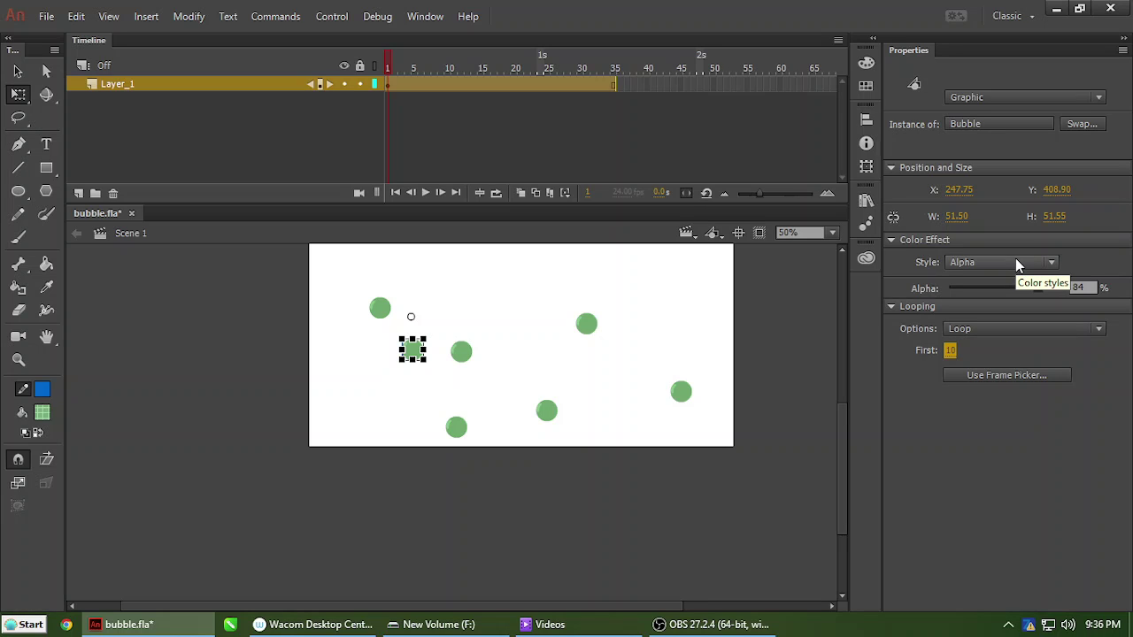
click(469, 358)
click(948, 350)
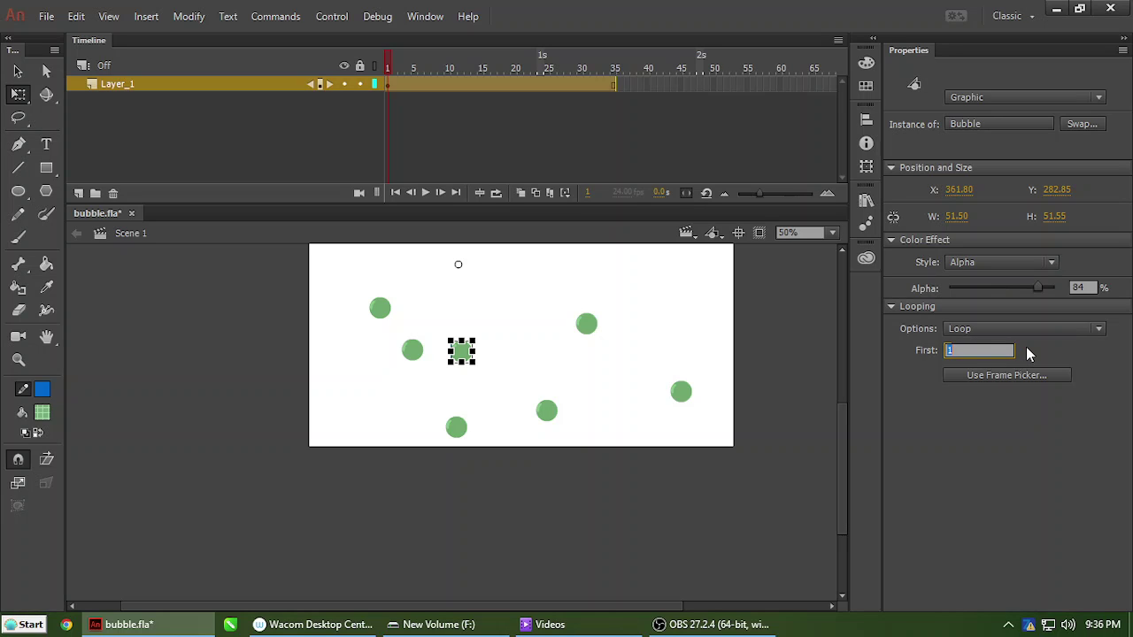
text(6)
key(Return)
Try first frames 9 and 35 for the upper-left bubble's loop, and settle on frame 20.
click(385, 313)
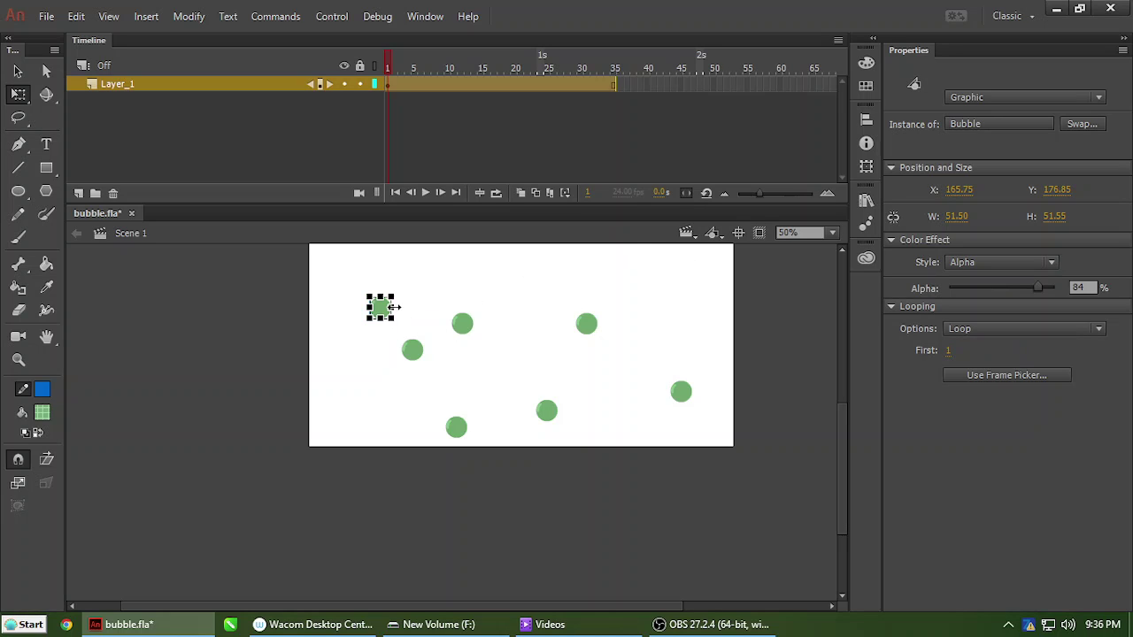
click(950, 351)
text(9)
key(Return)
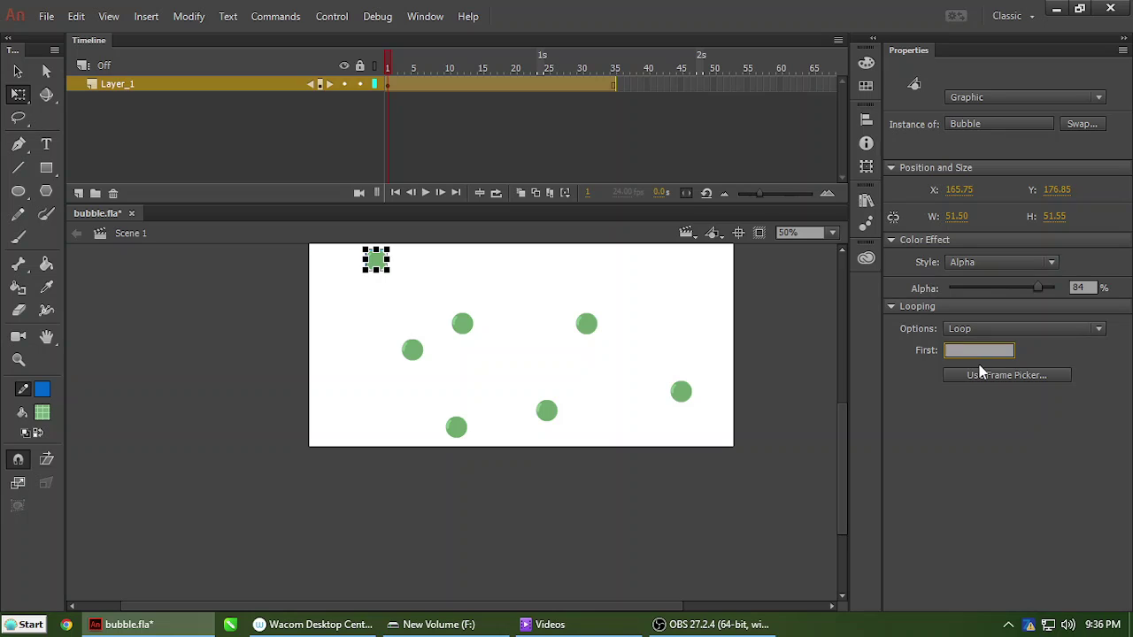
text(35)
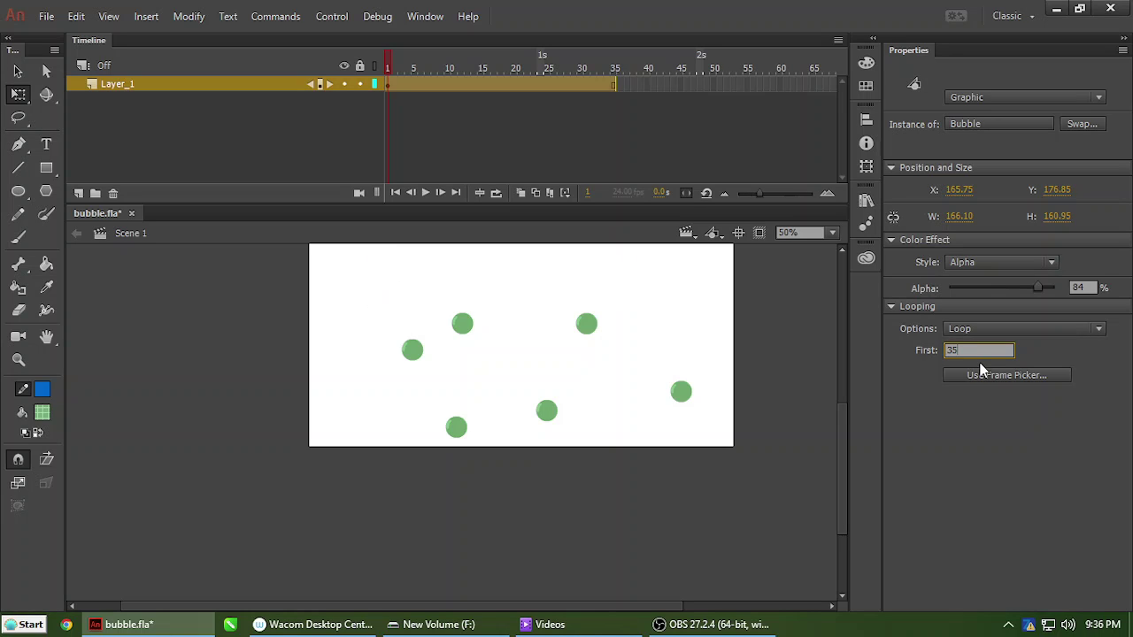
key(BackSpace)
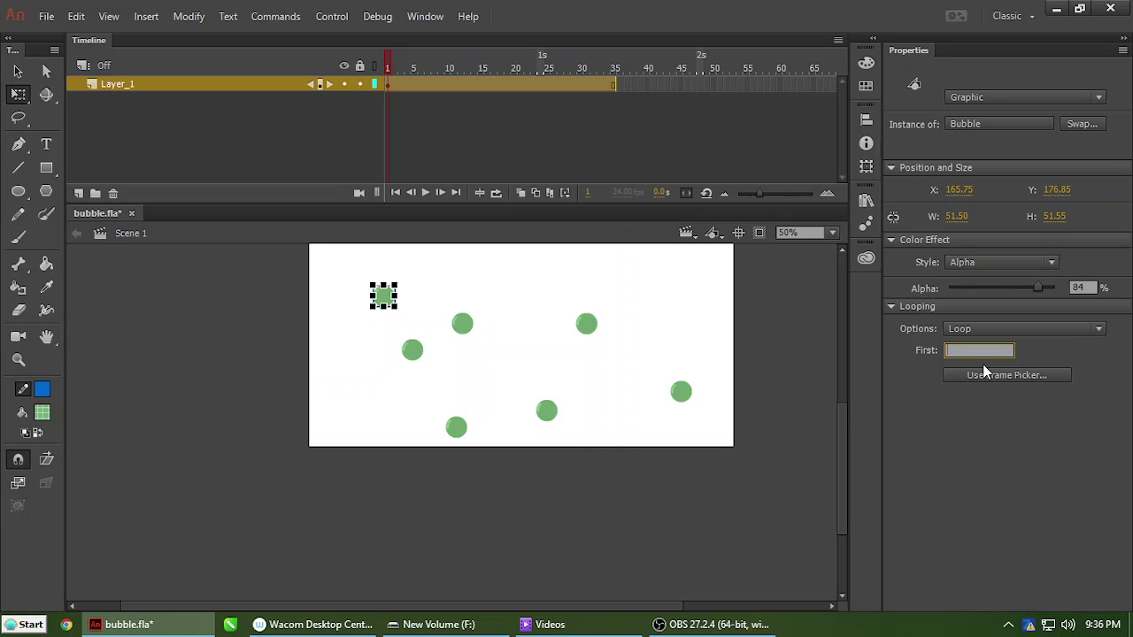
text(20)
key(Return)
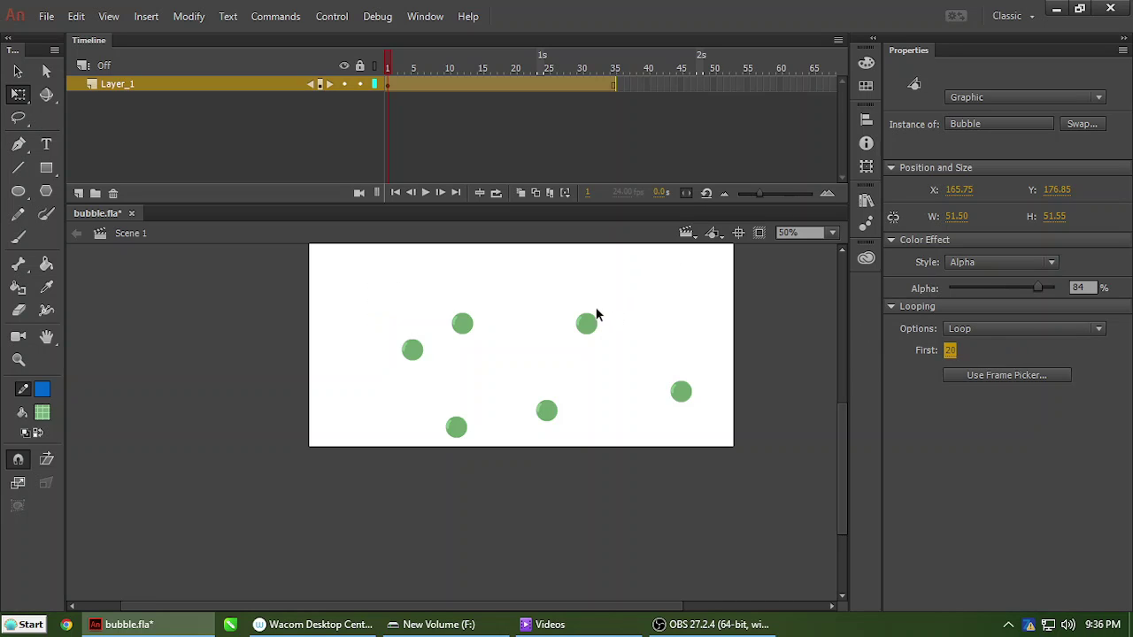
Set the first frame of the upper-right bubble's loop to 14, and test the movie with the staggered bubbles.
click(581, 329)
click(949, 352)
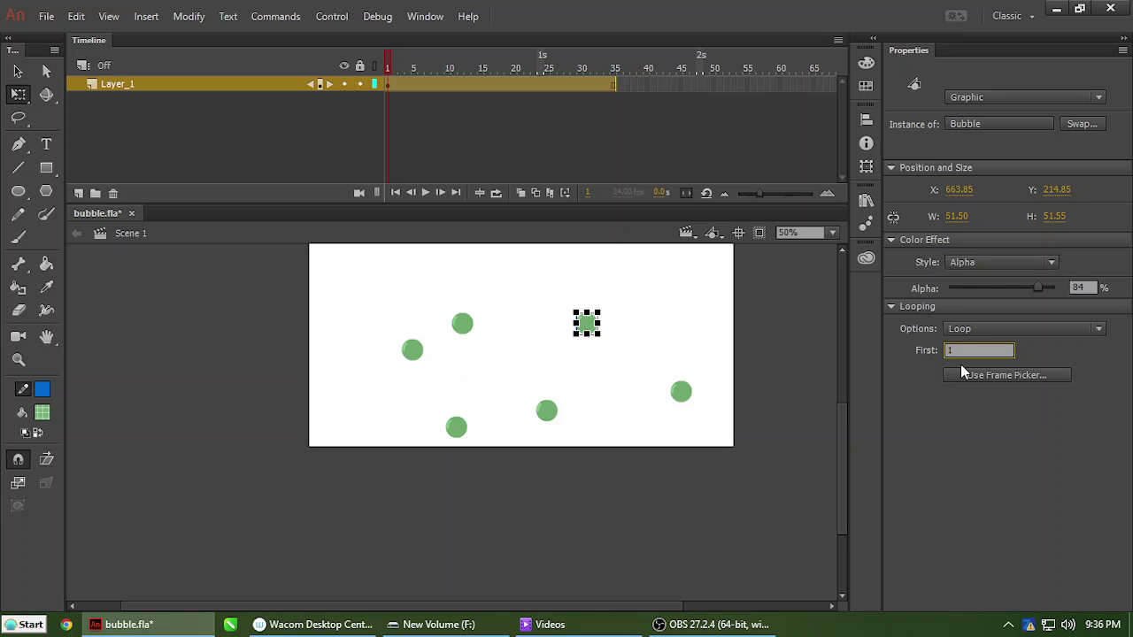
text(14)
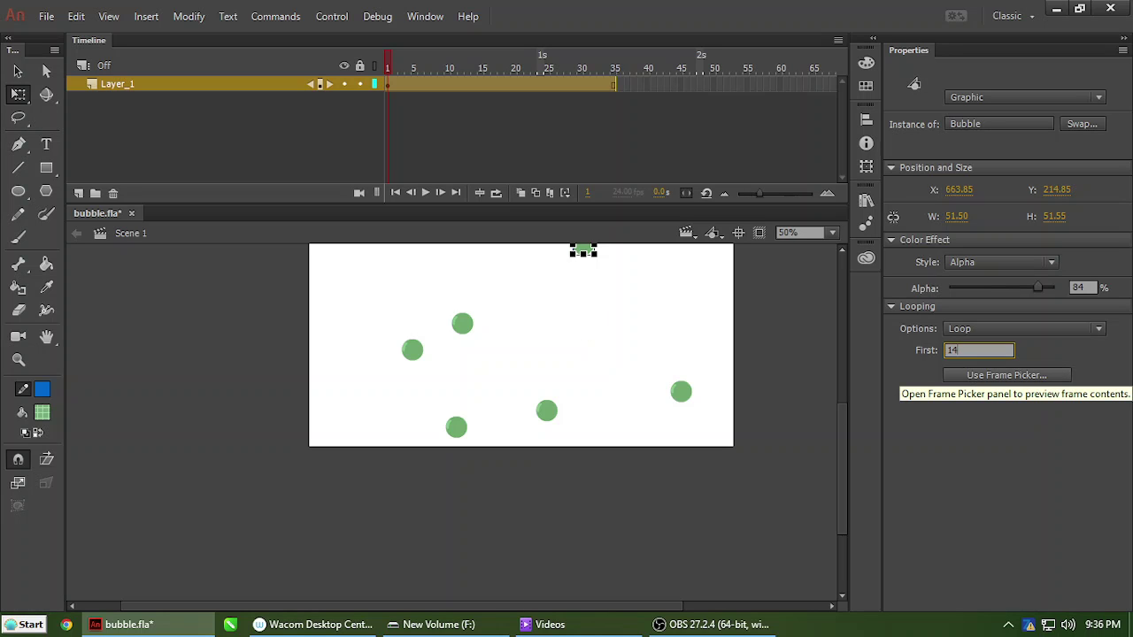
key(ctrl+Return)
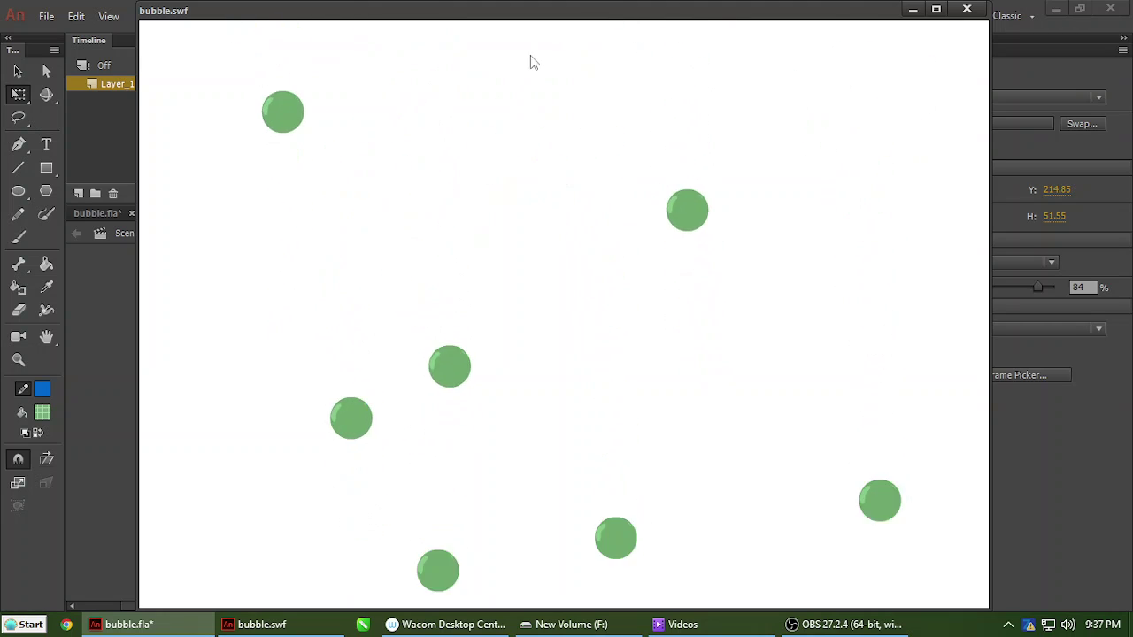
click(966, 9)
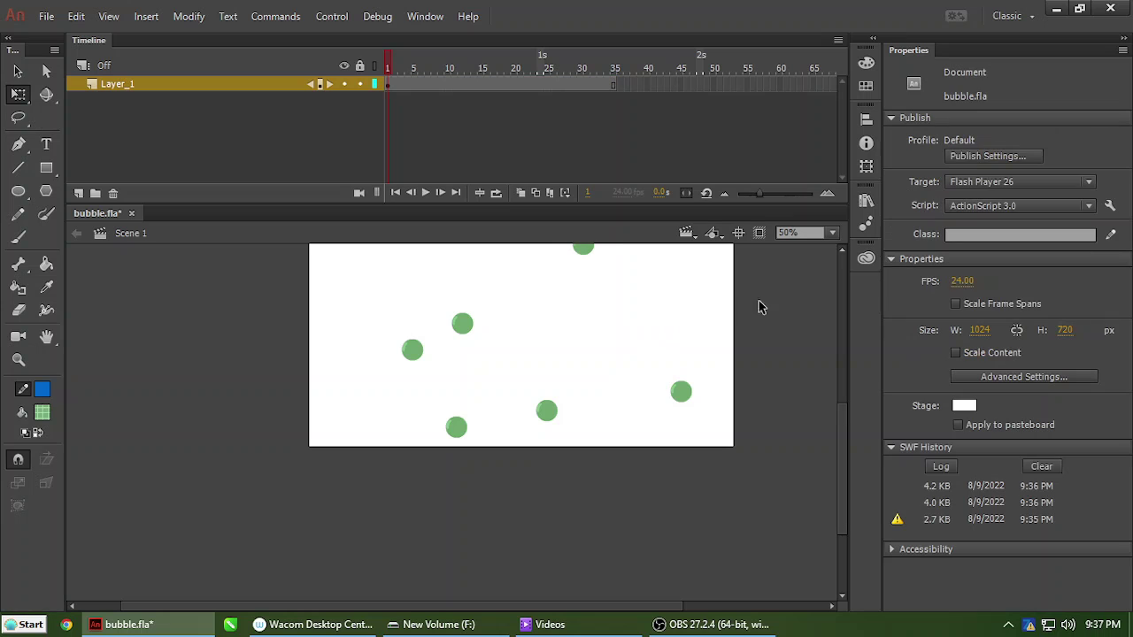
Try green and turquoise stage colours, and test the movie on the turquoise background.
click(964, 406)
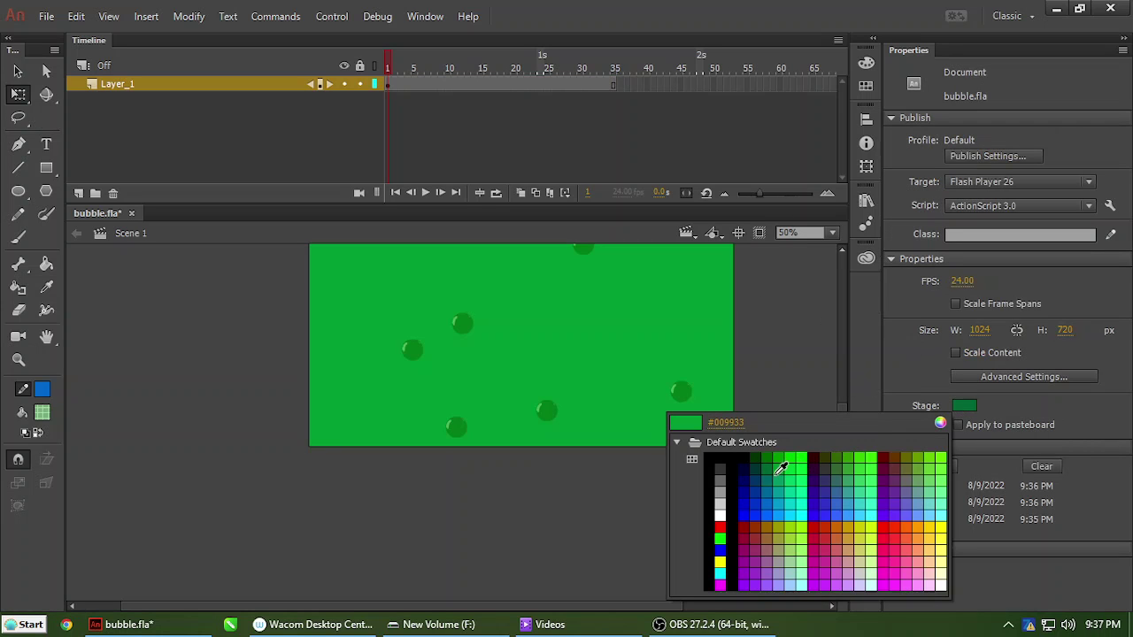
click(779, 467)
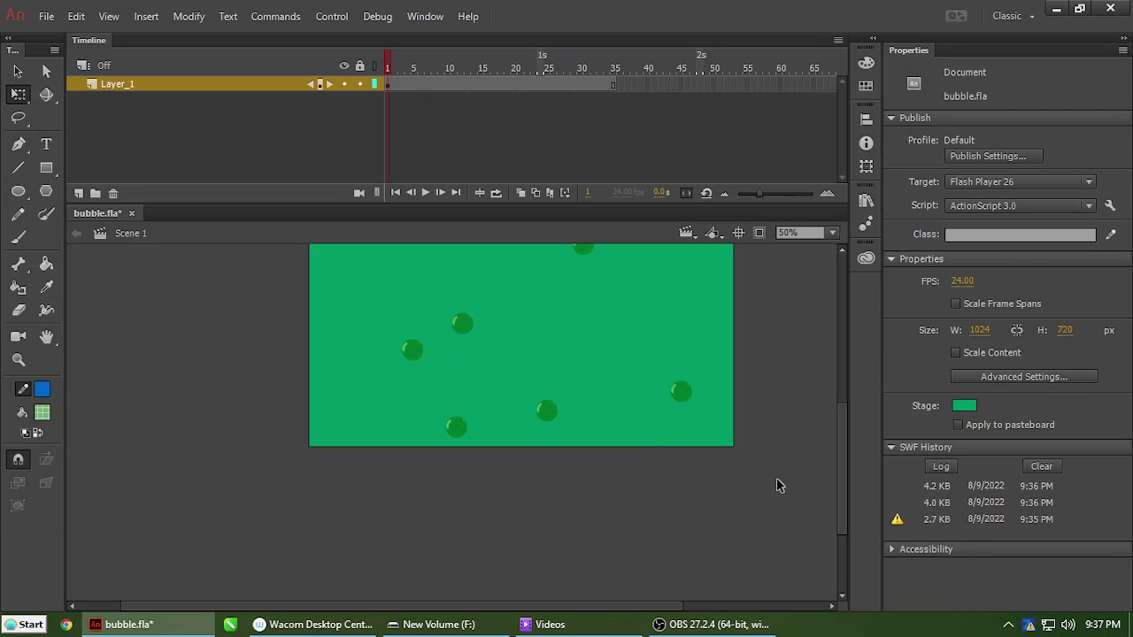
click(964, 405)
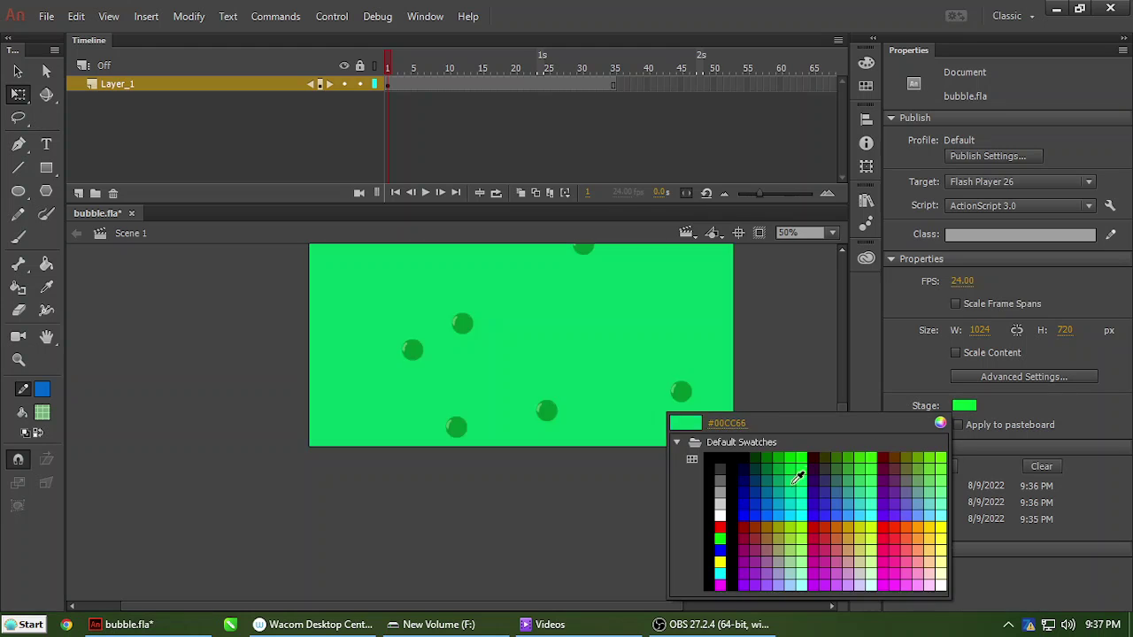
click(792, 498)
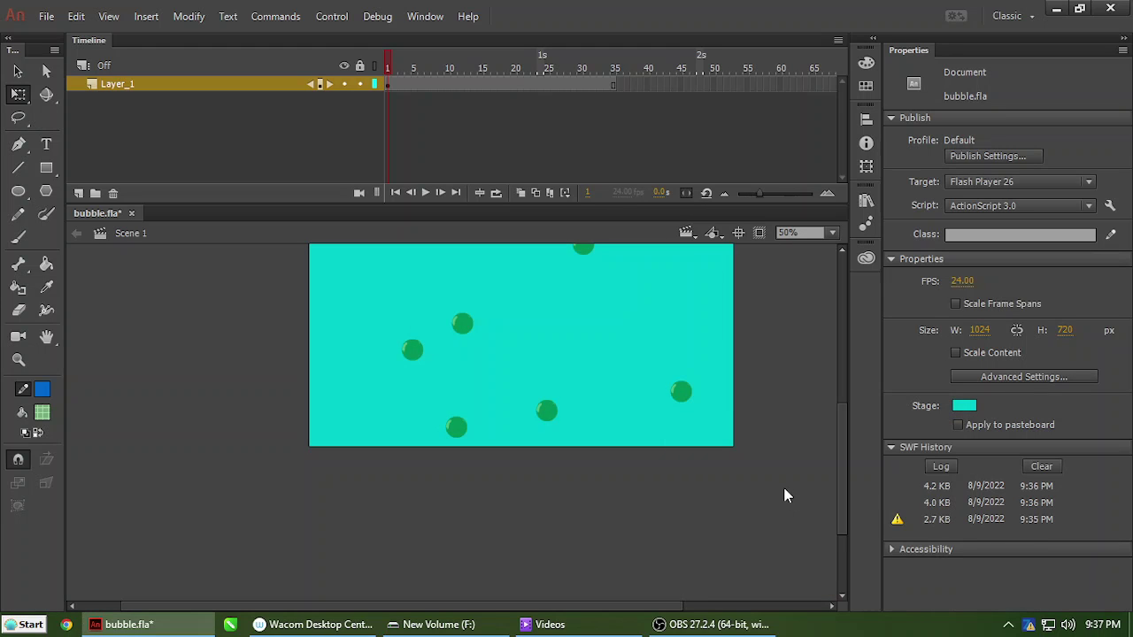
key(ctrl+Return)
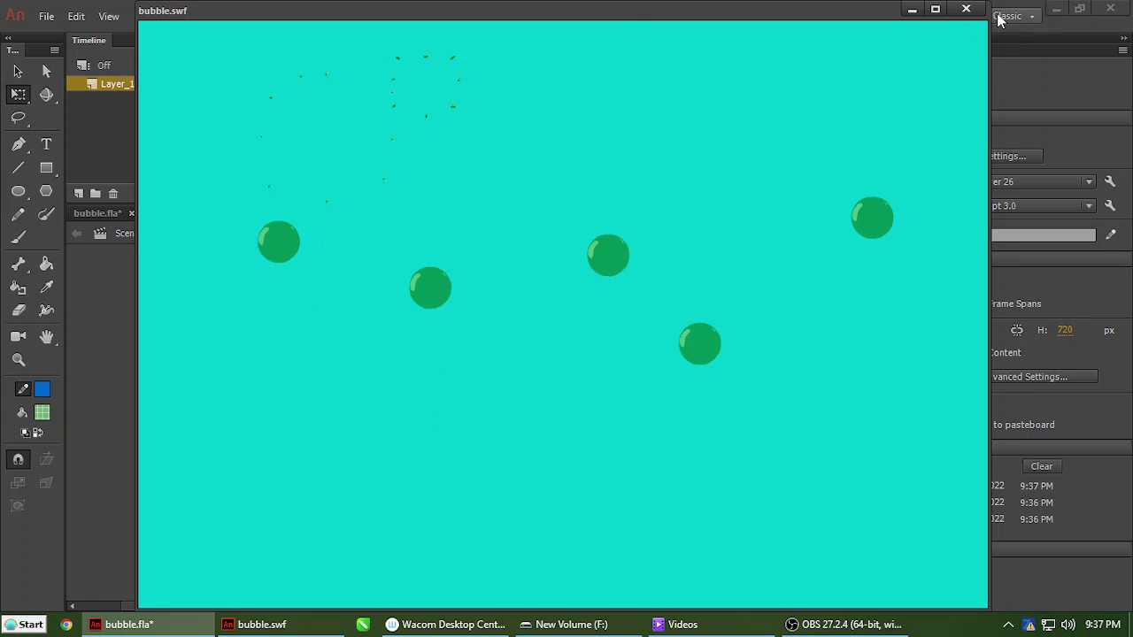
click(965, 9)
Set the stage colour to black and test the movie.
click(963, 405)
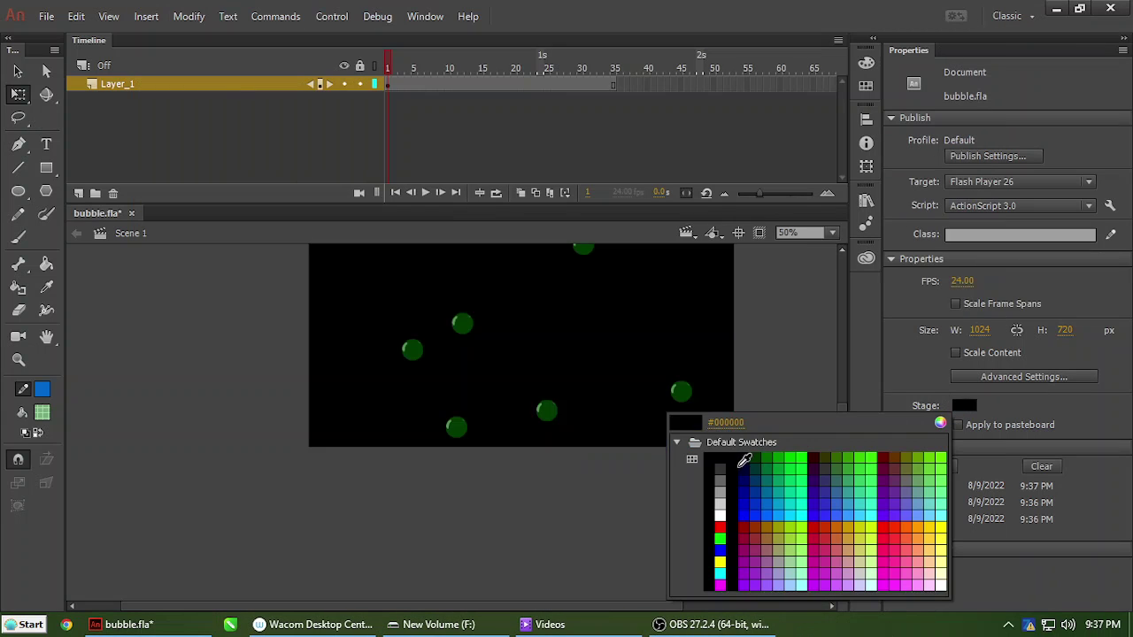
click(708, 469)
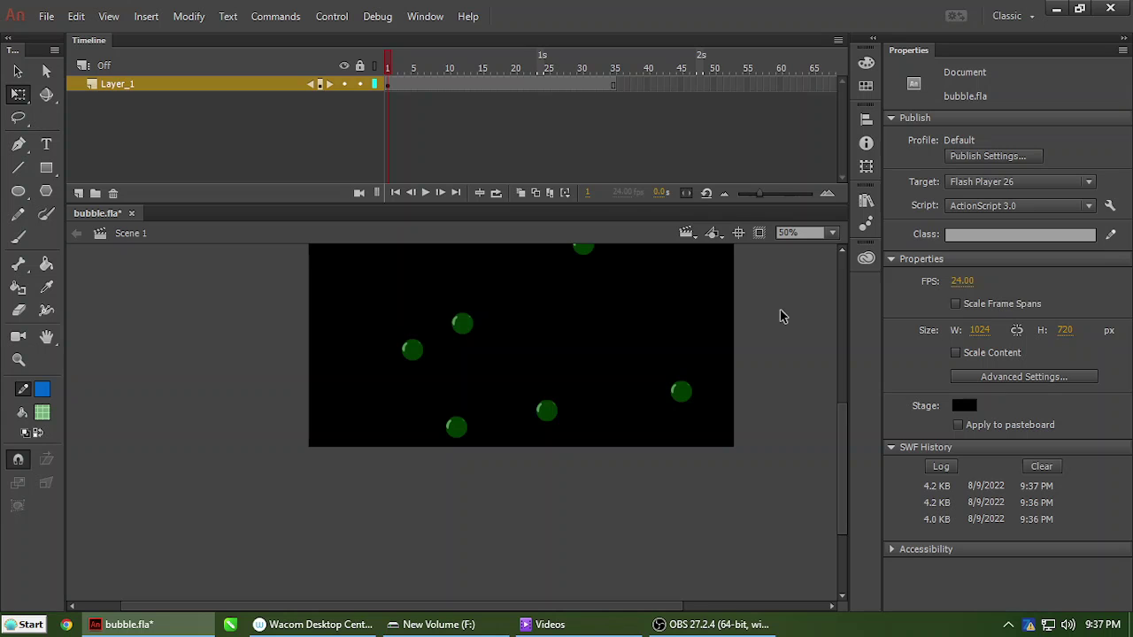
key(ctrl+Return)
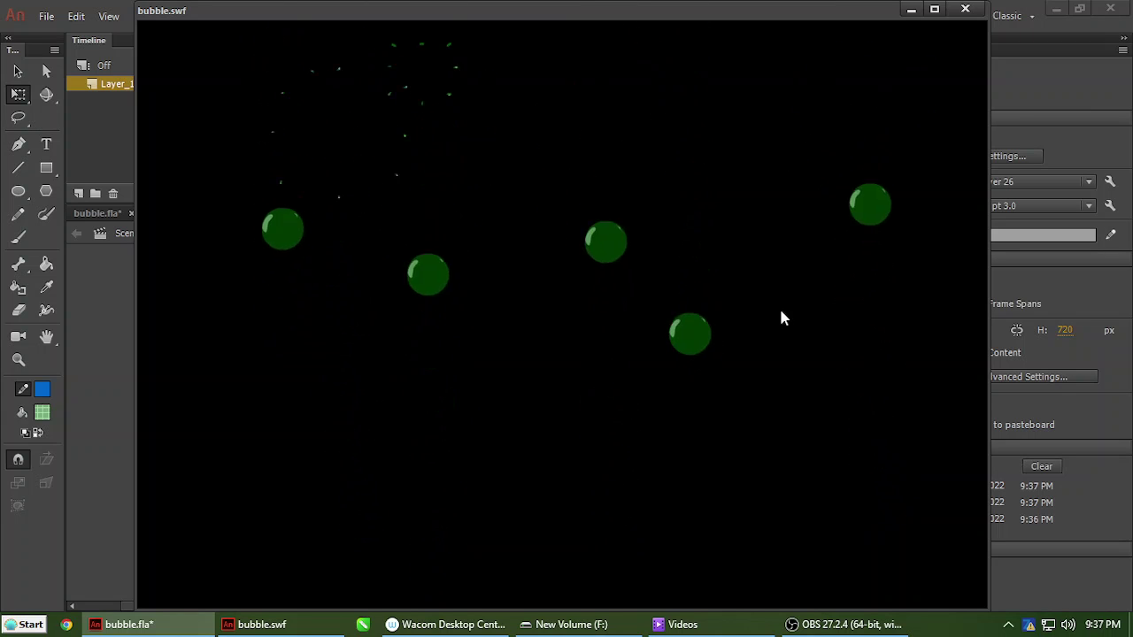
click(845, 625)
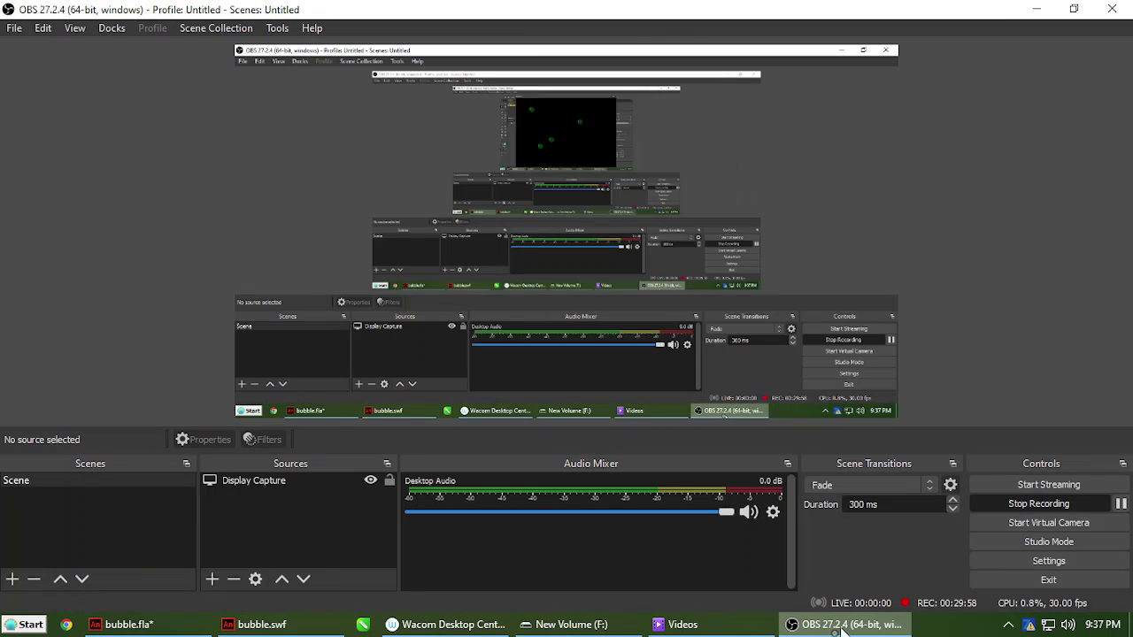